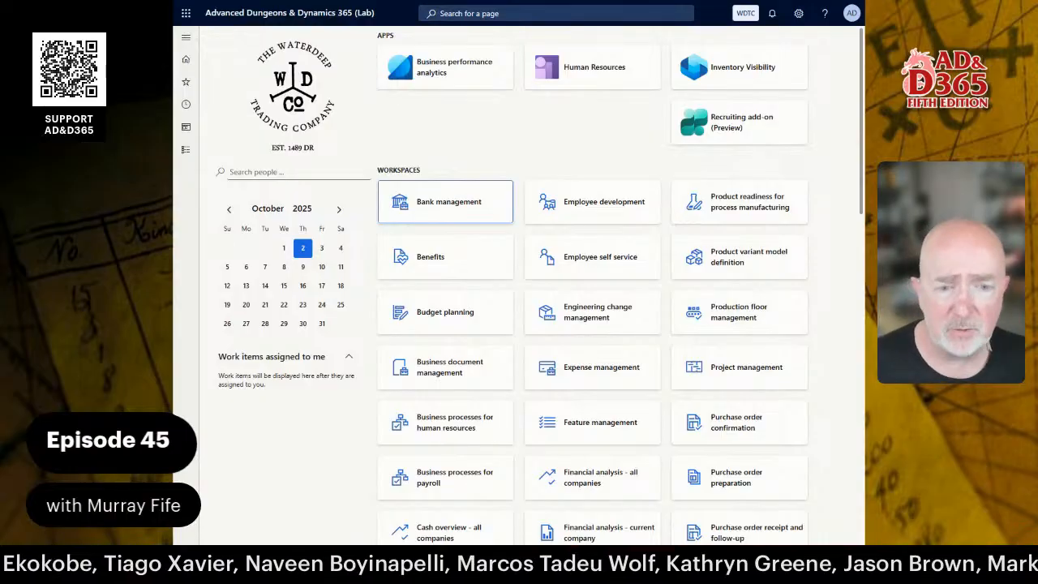
Open the Released products list from the Product information management module.
left_click(186, 150)
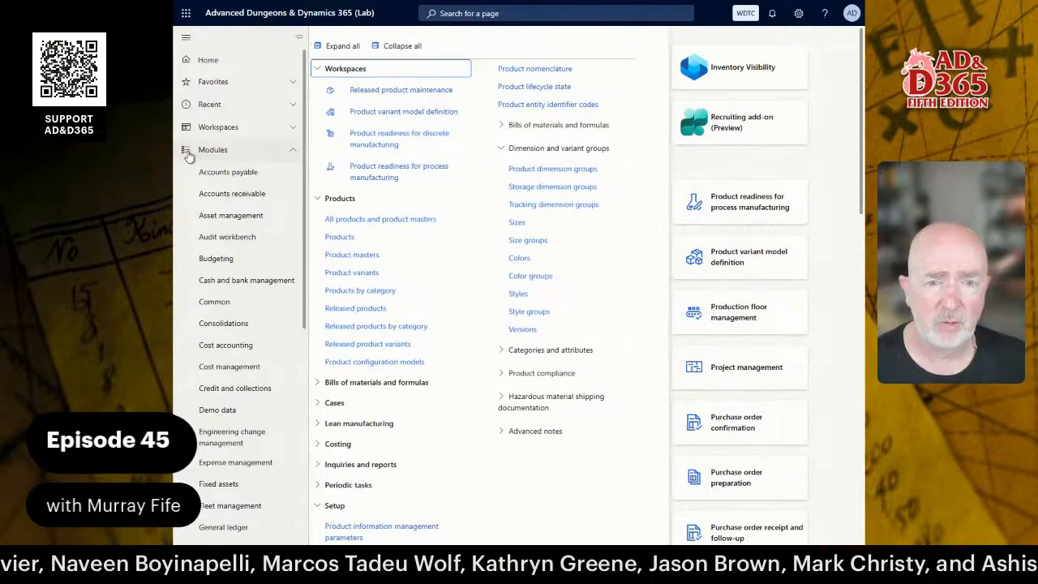
left_click(373, 309)
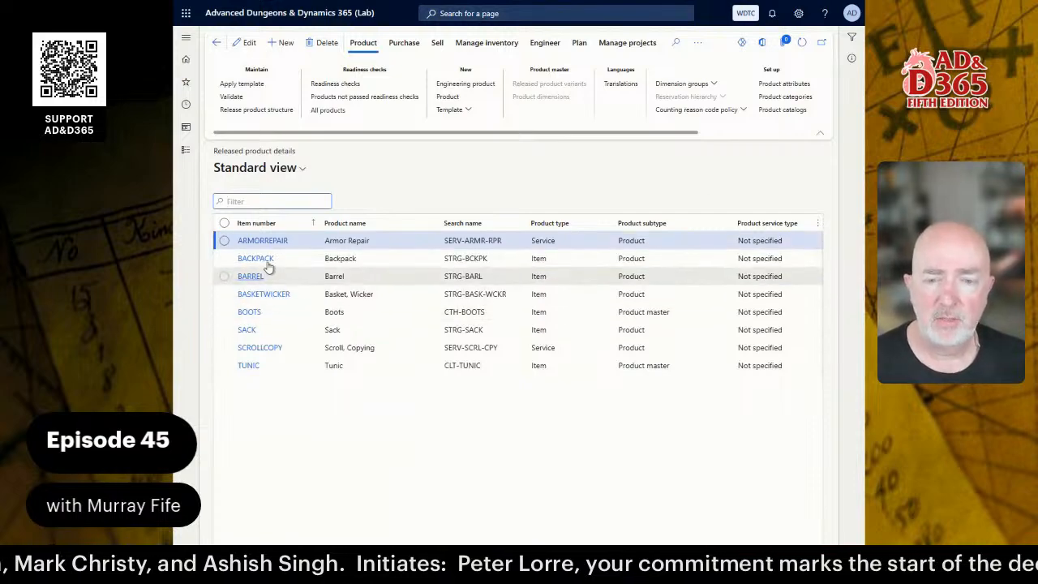
Show the Boots product's image in related information, then switch to the Word guide.
left_click(283, 315)
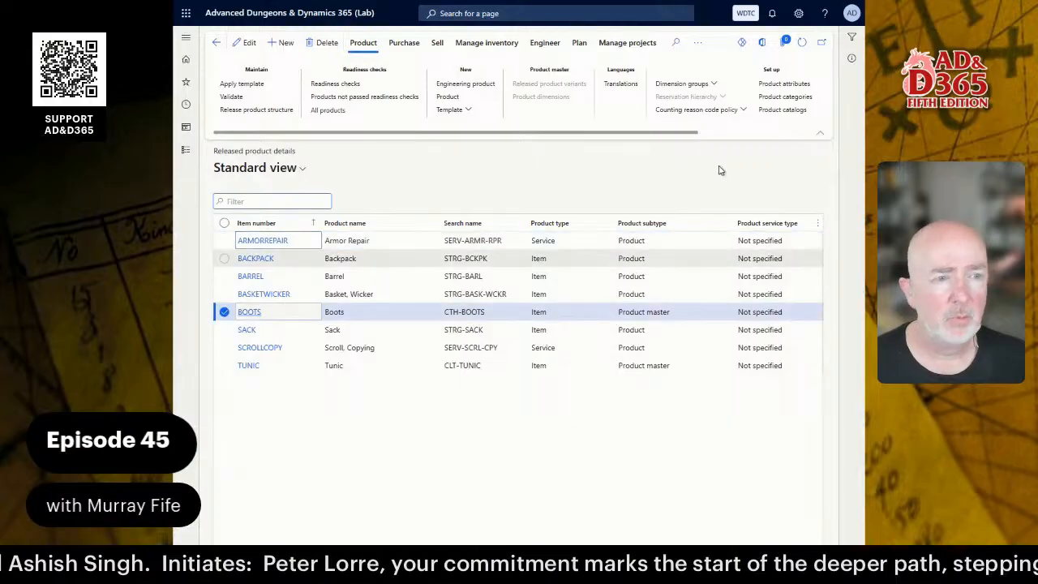
left_click(852, 58)
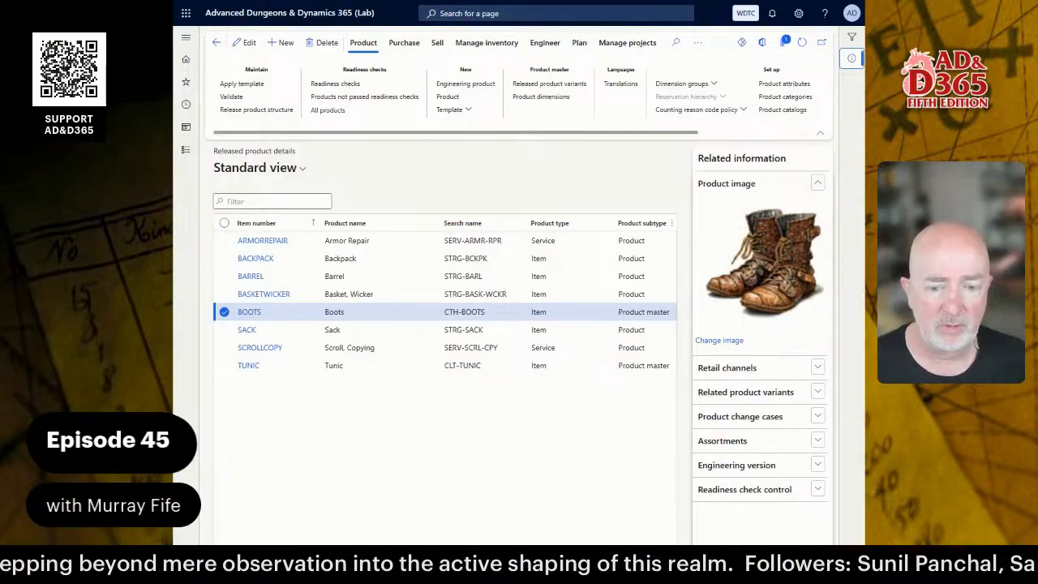
key("alt+Tab")
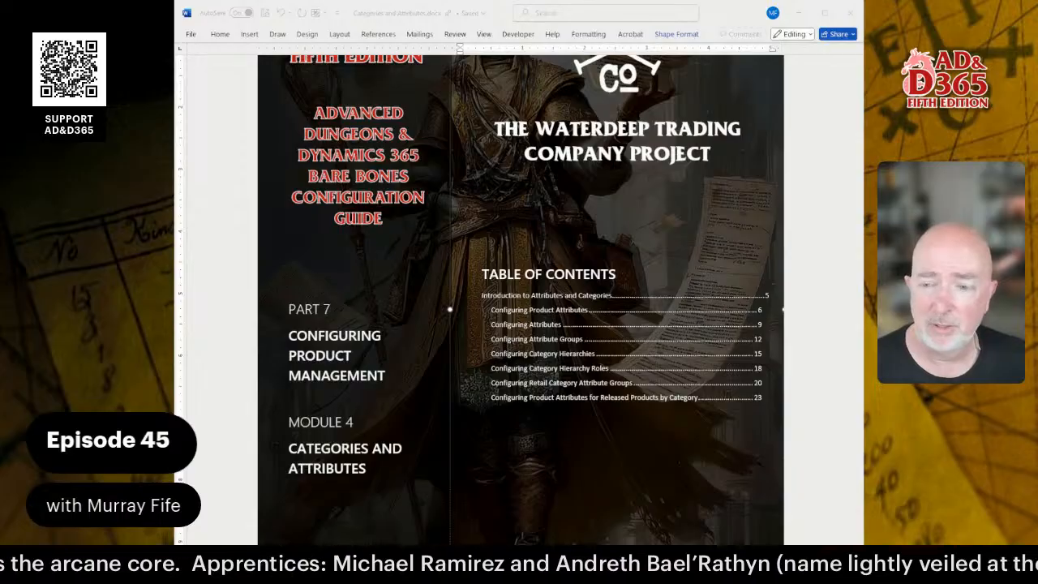
Scroll the Word guide past the preface to Introduction to Attributes and Categories.
scroll(519, 309, "down", 15)
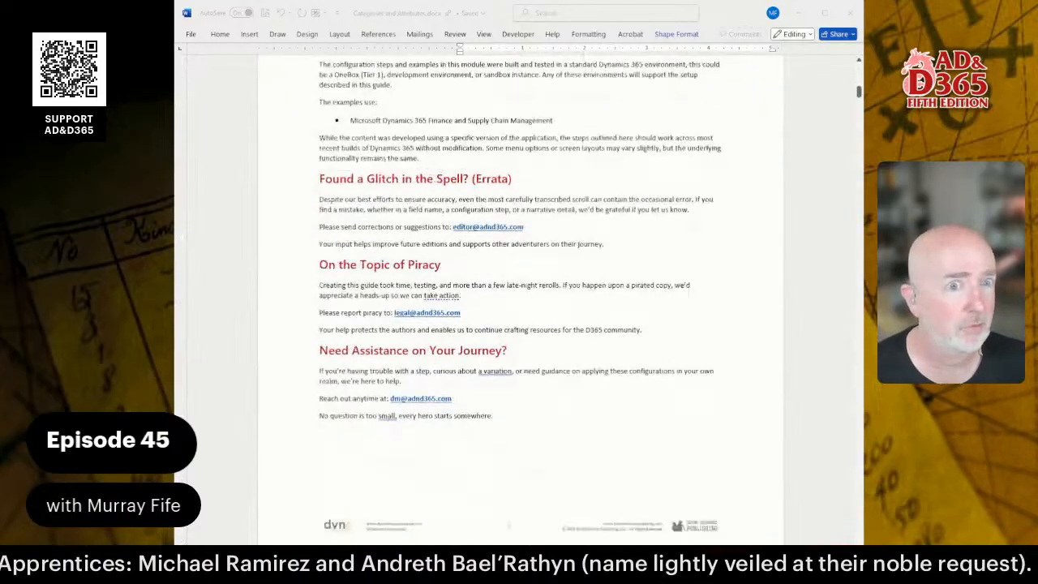
scroll(519, 308, "down", 20)
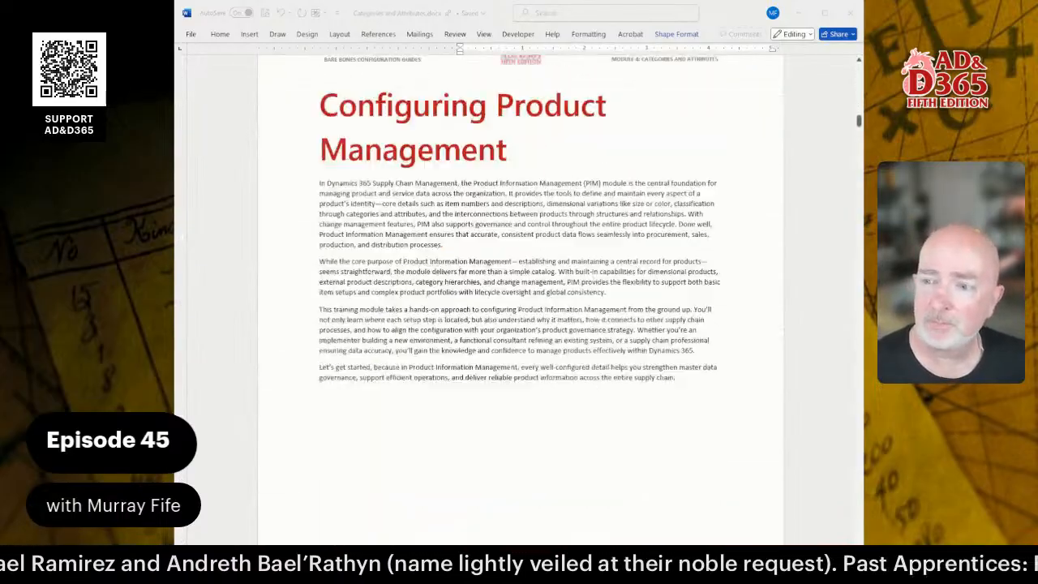
scroll(519, 308, "down", 5)
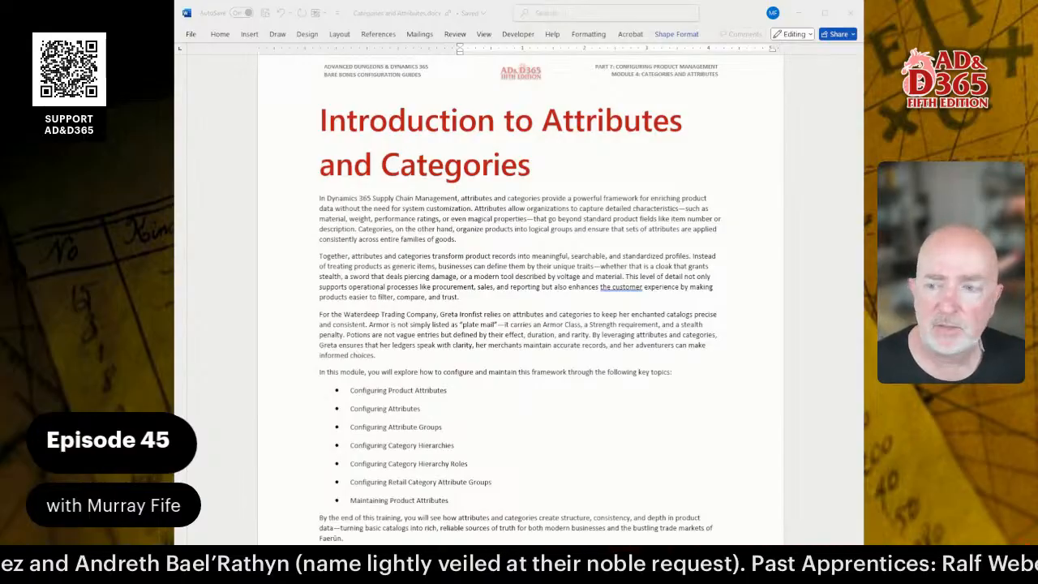
Read through the Free Text configuration and the New Attribute Types table in the guide.
scroll(520, 292, "down", 15)
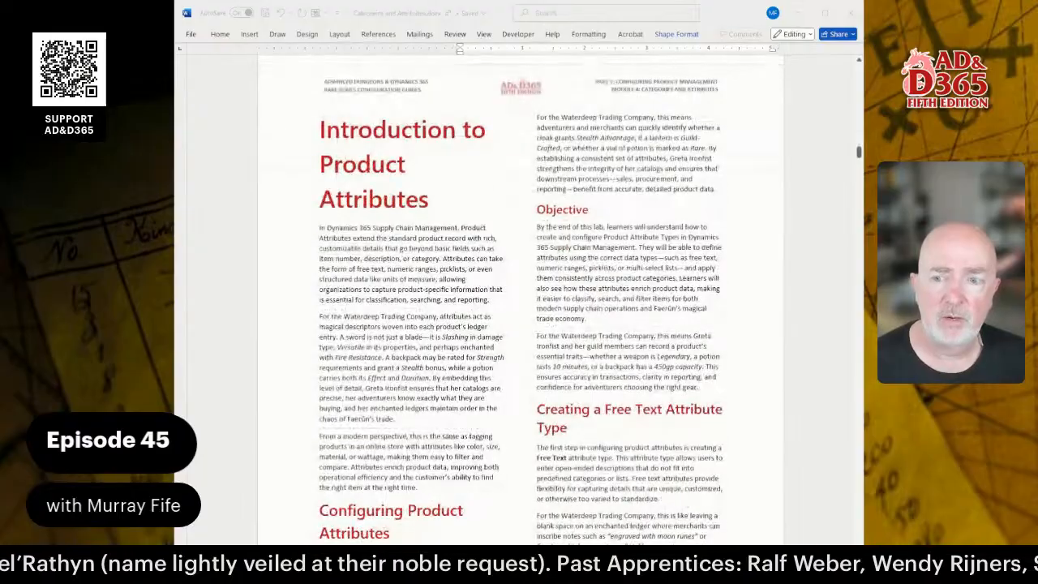
scroll(520, 292, "down", 1)
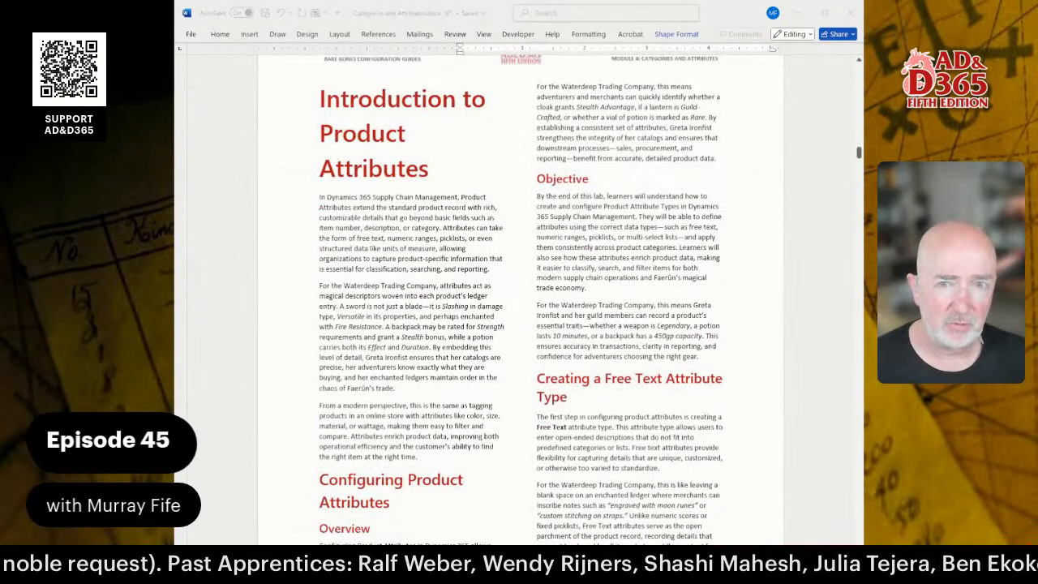
scroll(520, 292, "down", 15)
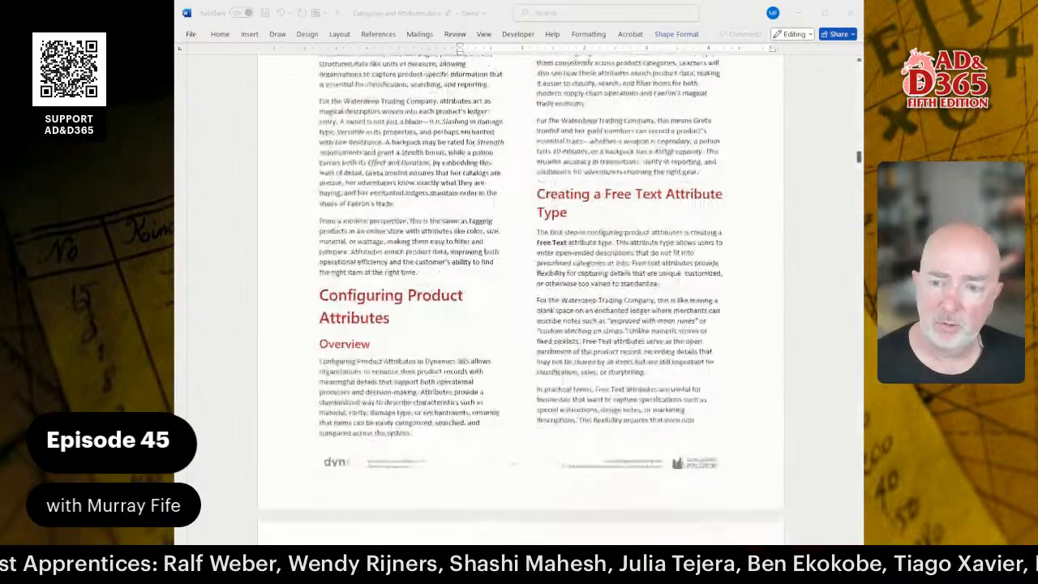
scroll(520, 292, "down", 5)
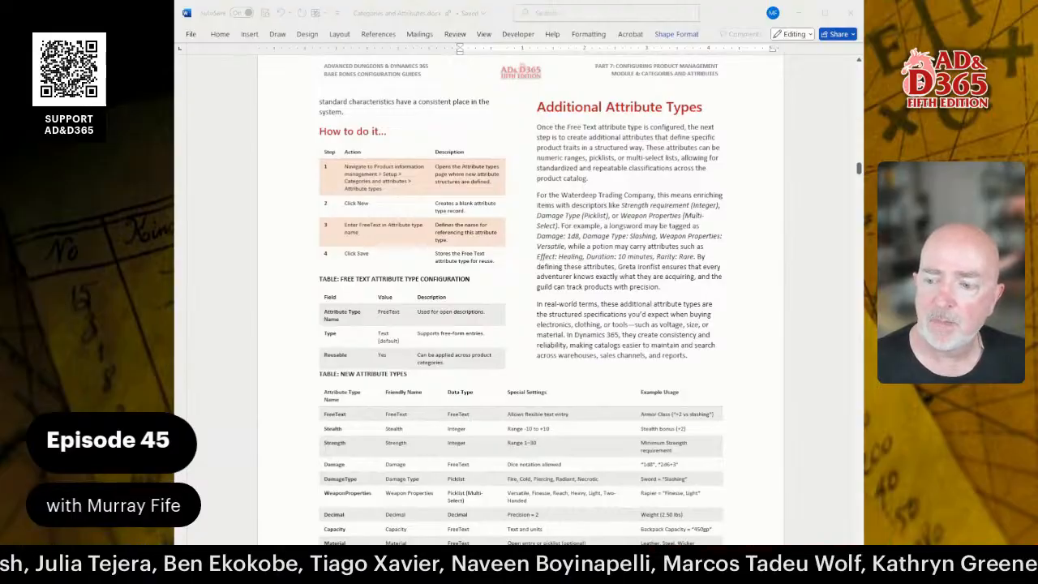
scroll(519, 291, "down", 4)
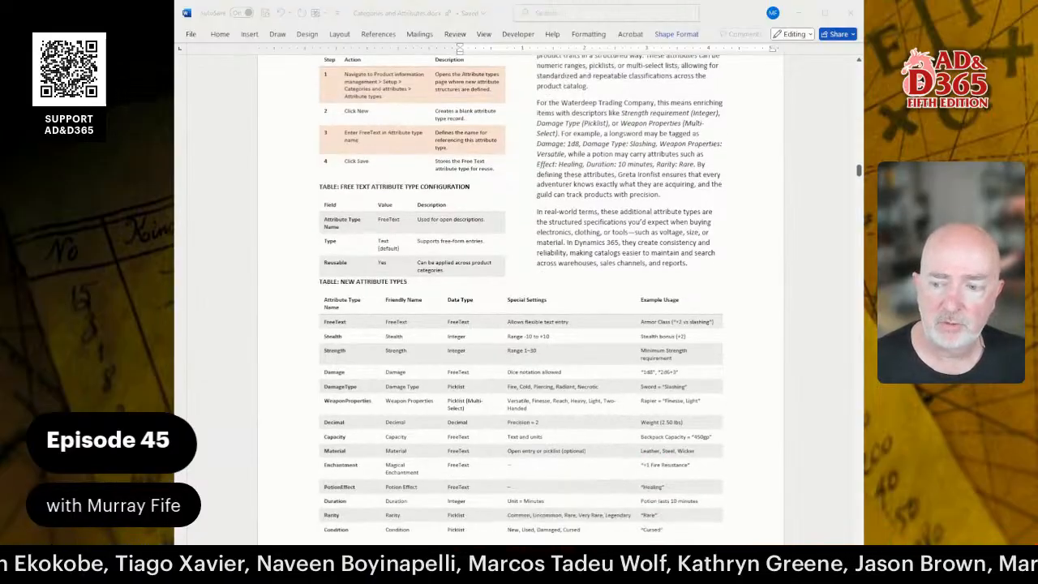
scroll(519, 292, "down", 4)
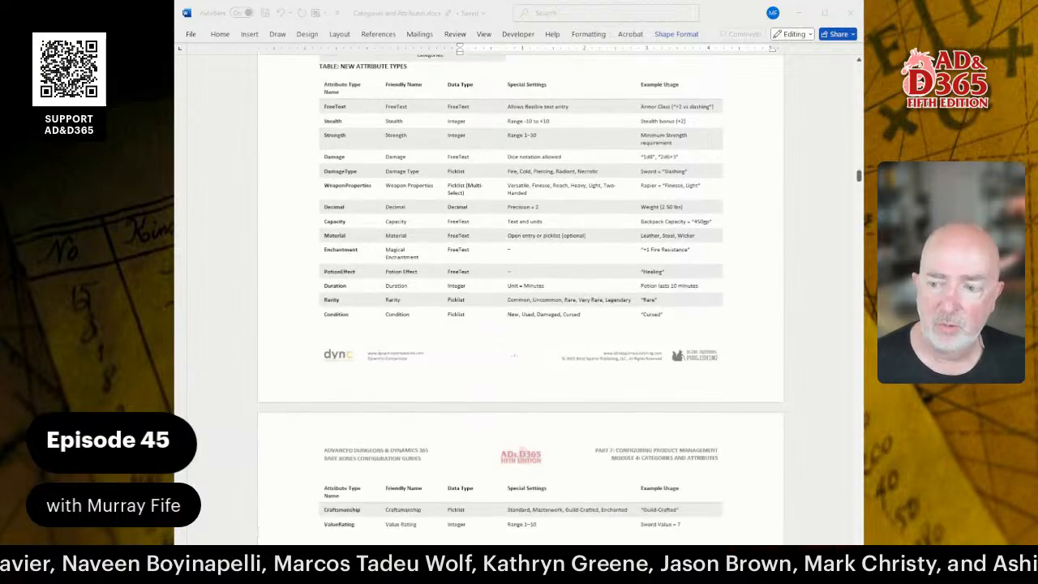
scroll(519, 292, "up", 1)
scroll(519, 292, "up", 4)
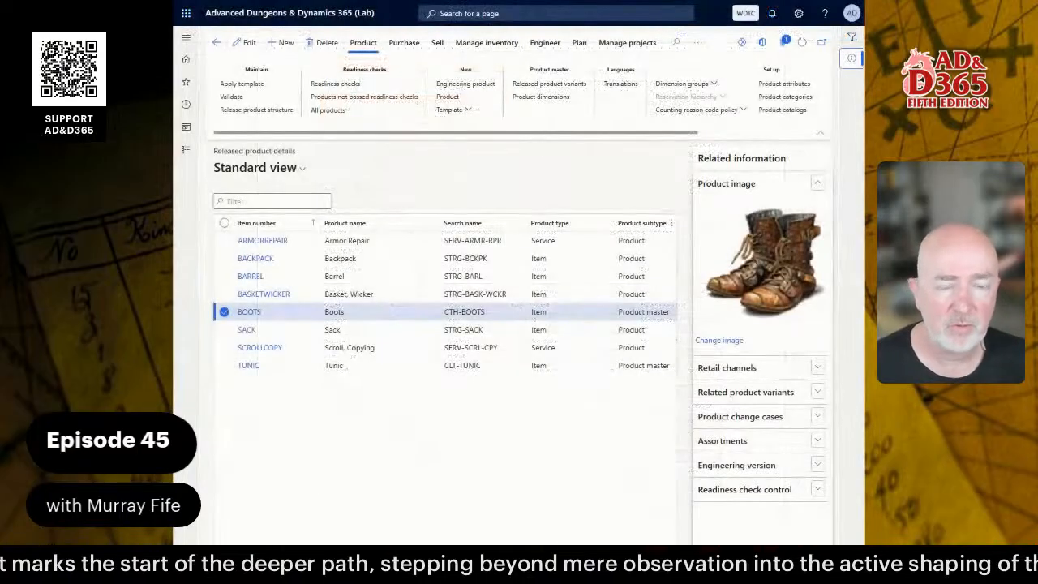
Go back to the Dynamics 365 home dashboard with its workspace tiles.
left_click(300, 19)
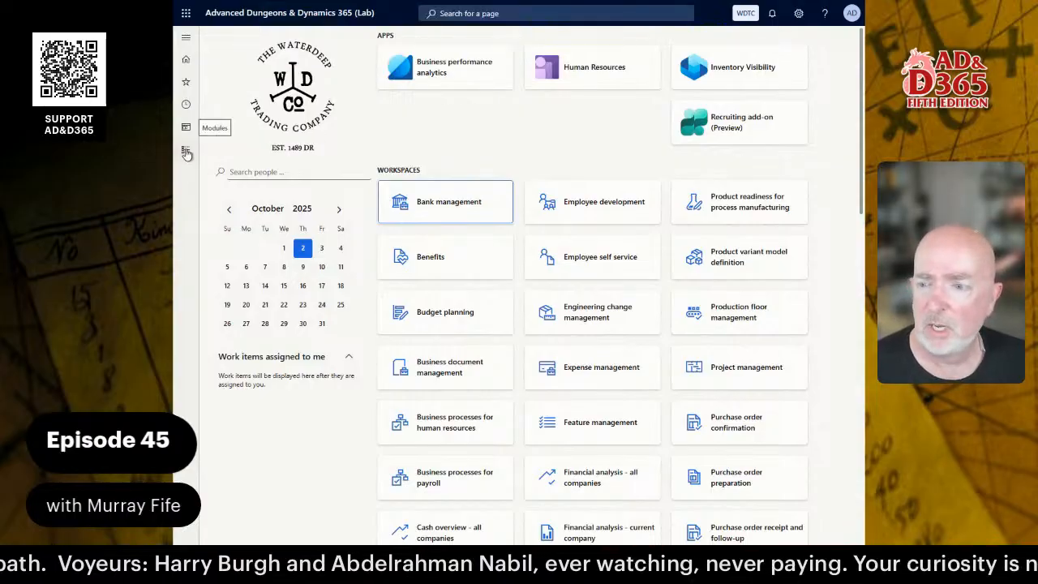
Open the empty Attribute types page under Product information management > Categories and attributes.
left_click(503, 13)
type("a")
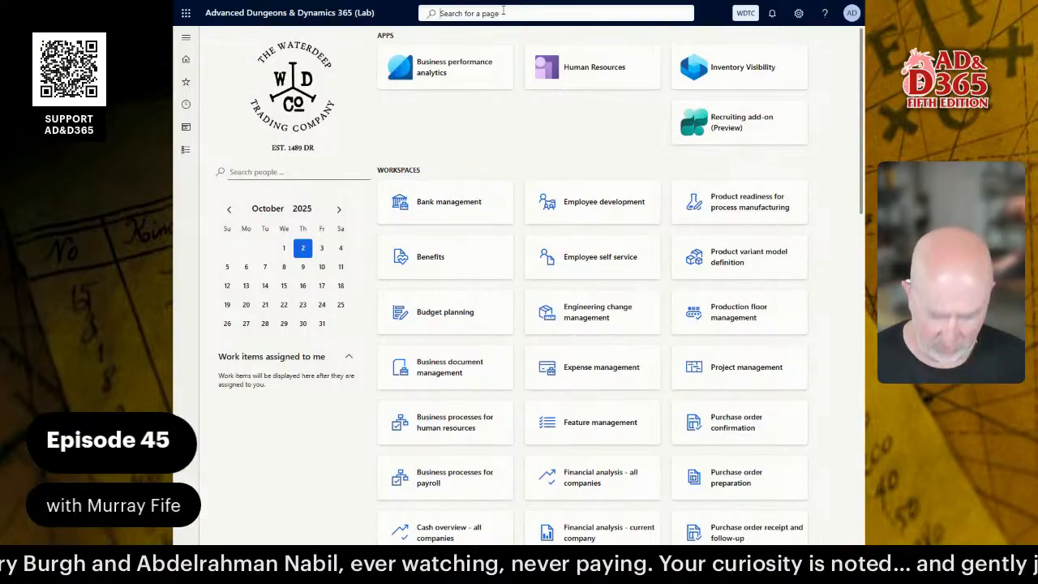
type("tt")
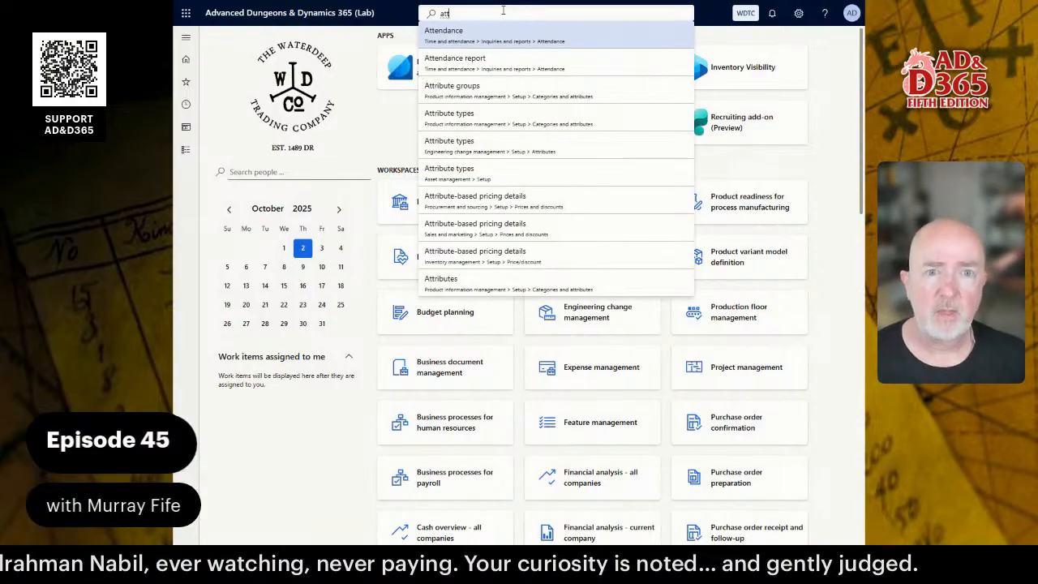
type("rib ty")
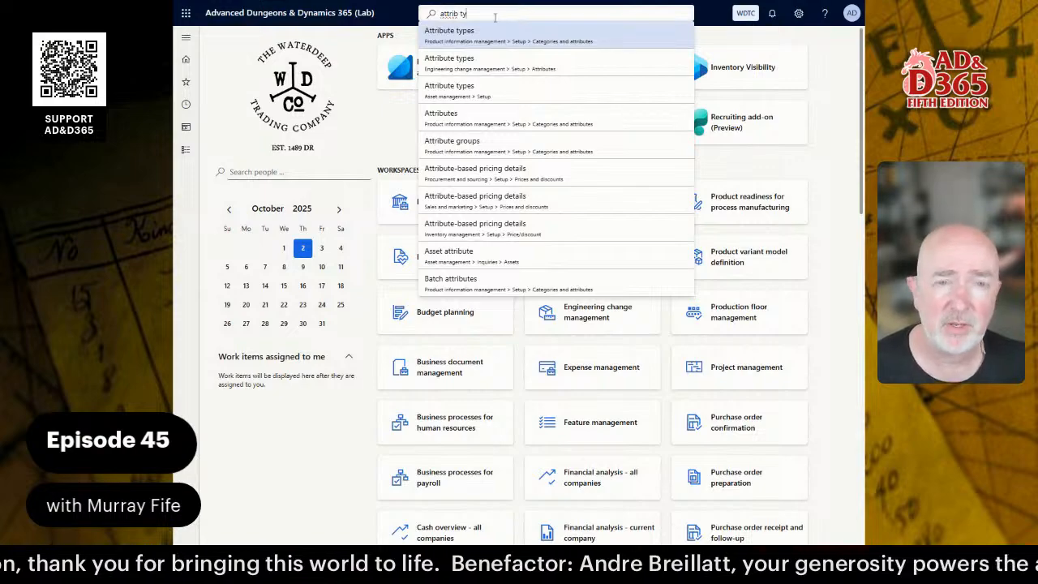
left_click(186, 151)
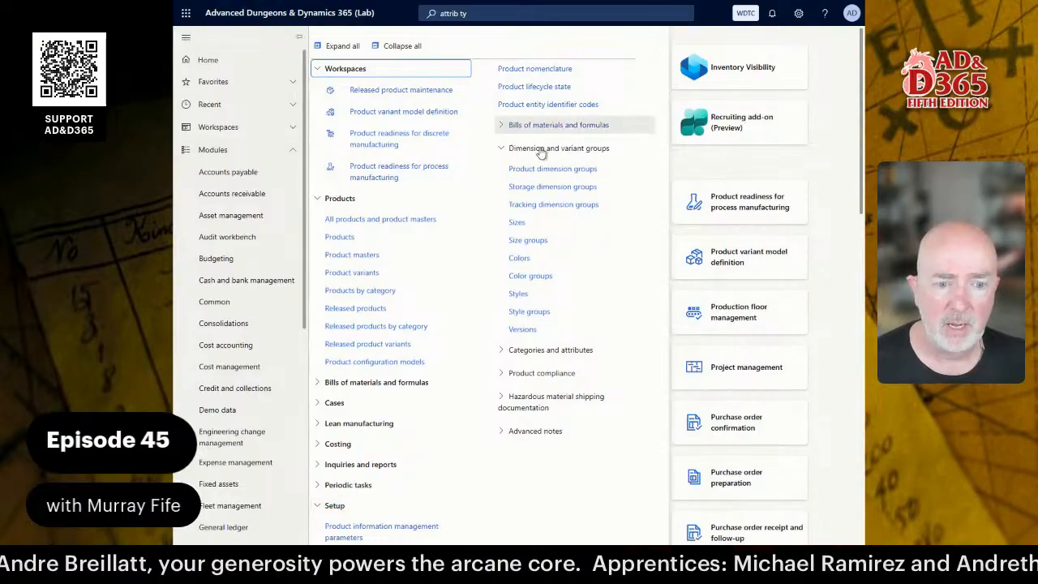
left_click(553, 349)
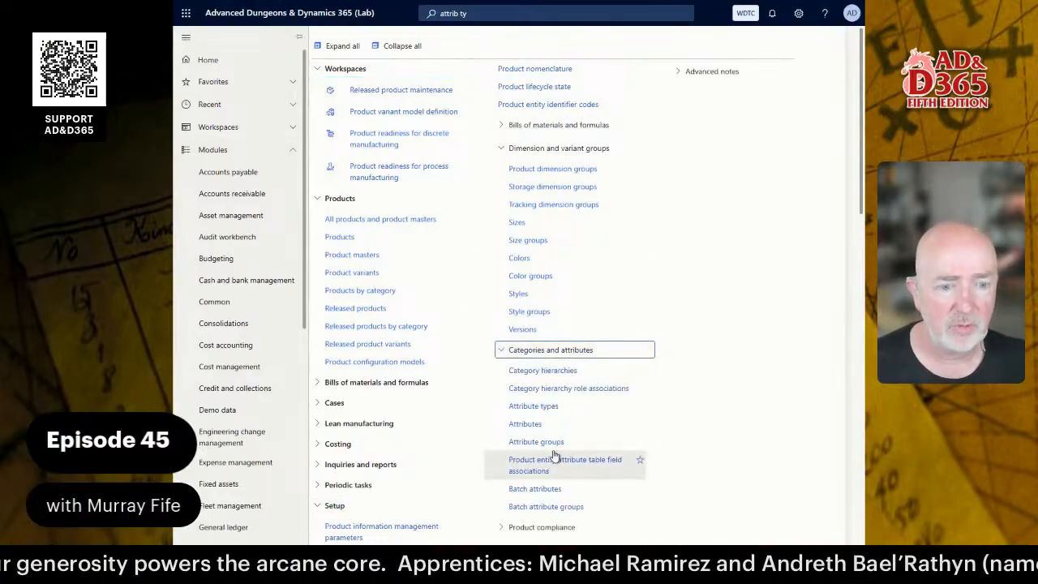
left_click(552, 407)
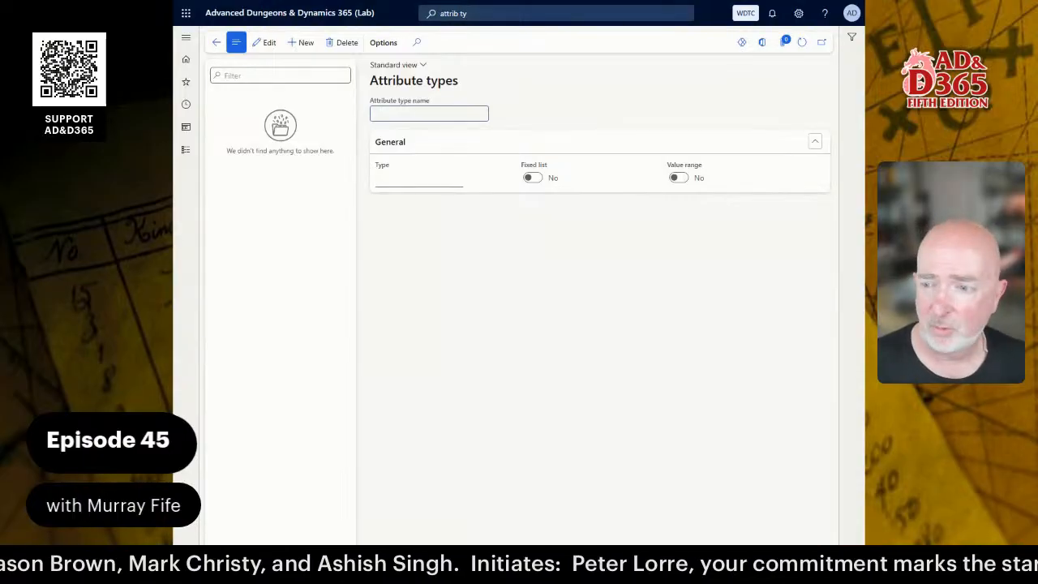
Create a new attribute type named FreeText, leaving its type as Text.
left_click(302, 42)
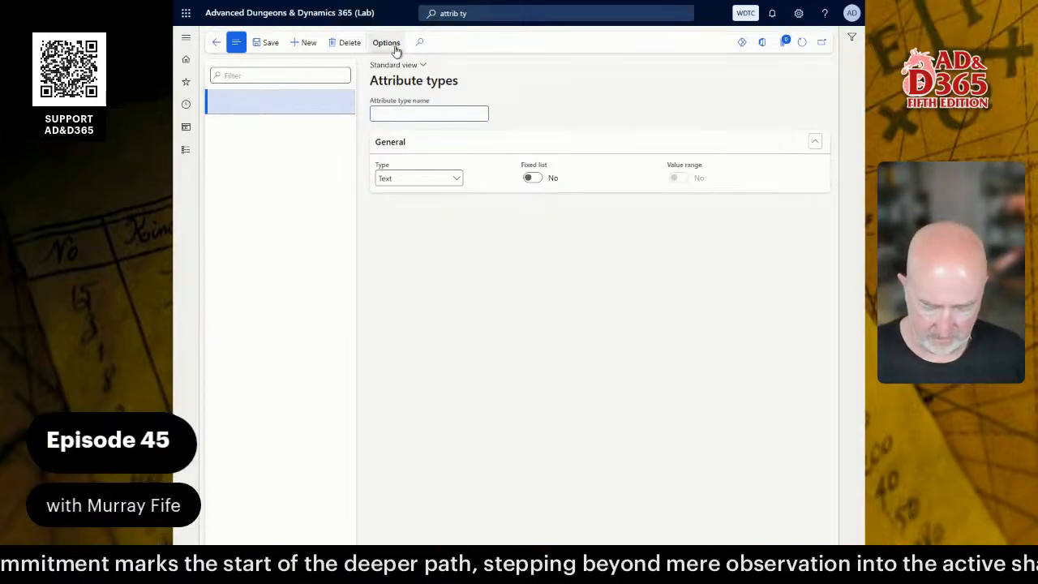
type("FR")
key("BackSpace")
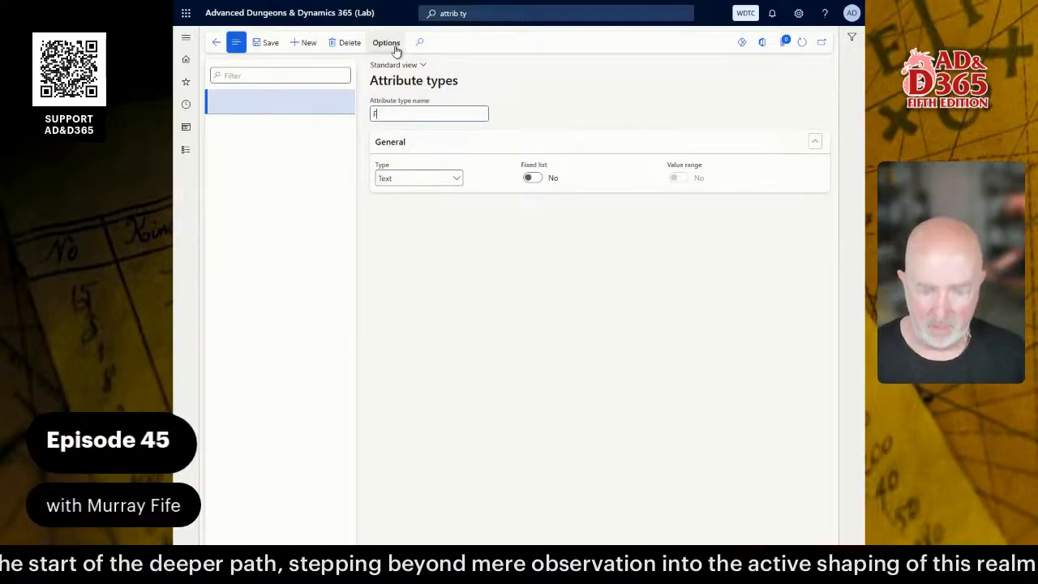
type("ree")
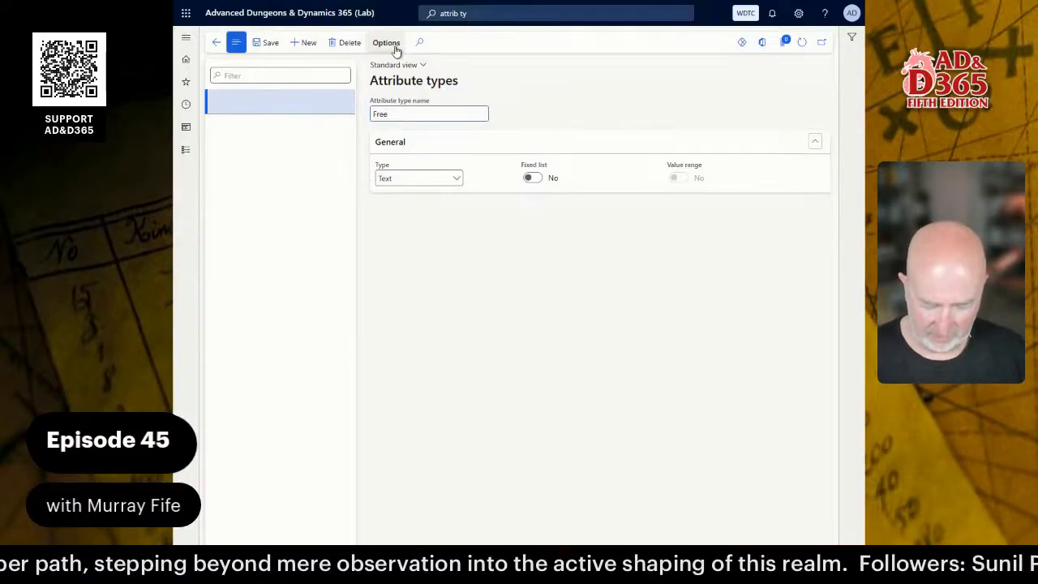
type("Text")
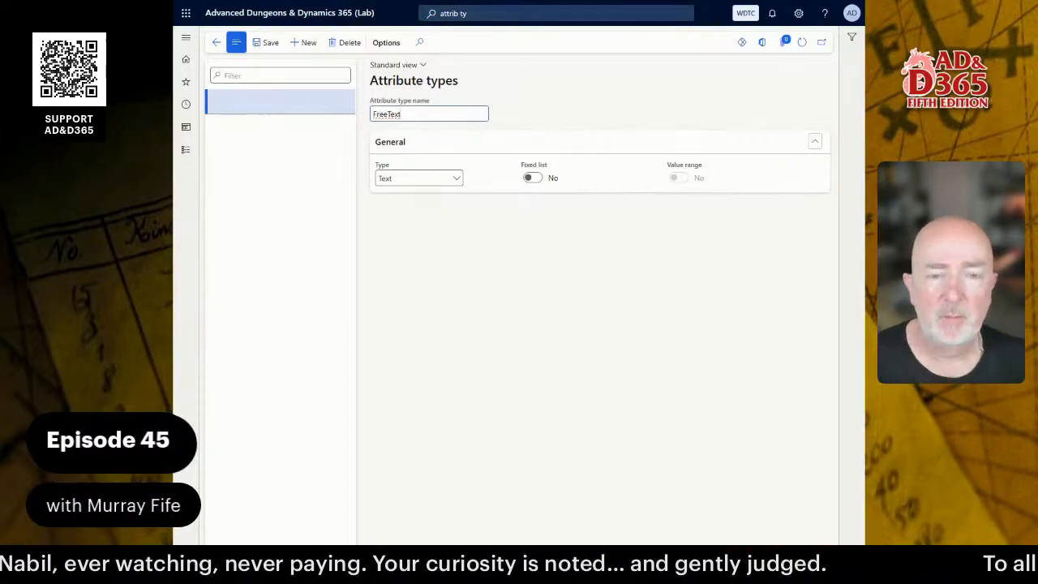
left_click(450, 272)
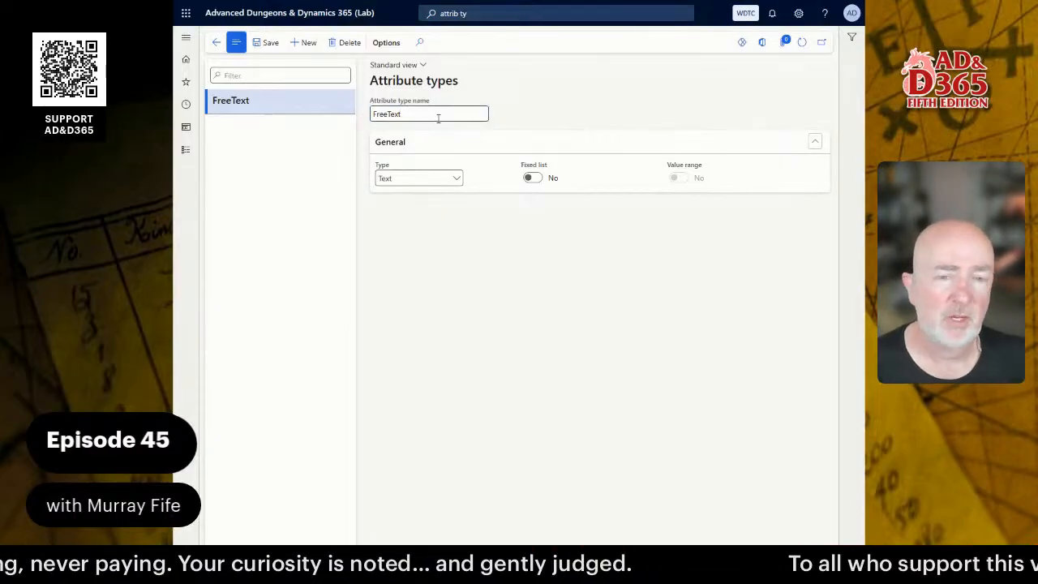
Keep the Text data type, rename the attribute type to TEXT, save, and exit full-screen.
left_click(458, 182)
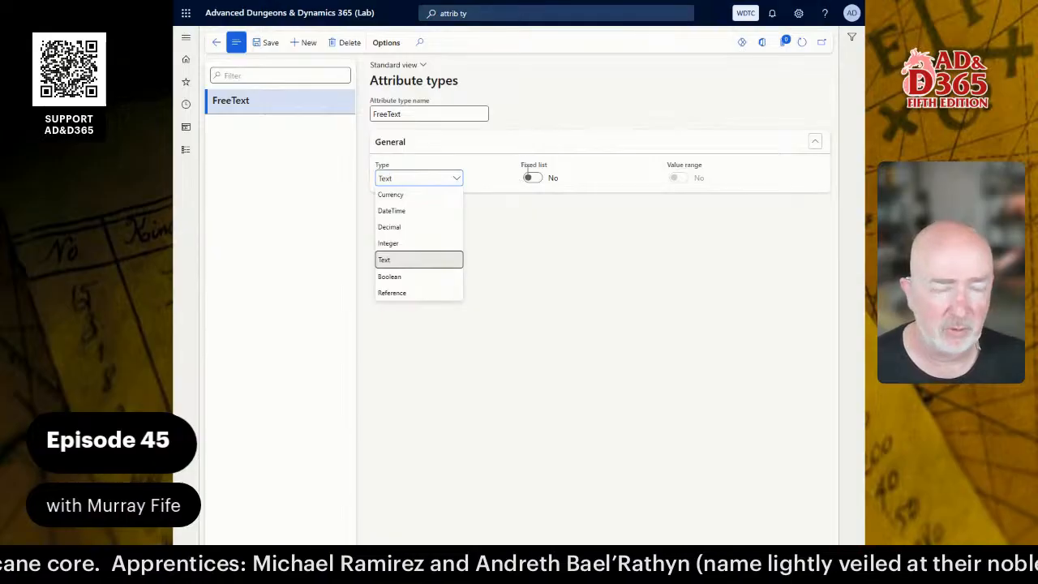
left_click(432, 115)
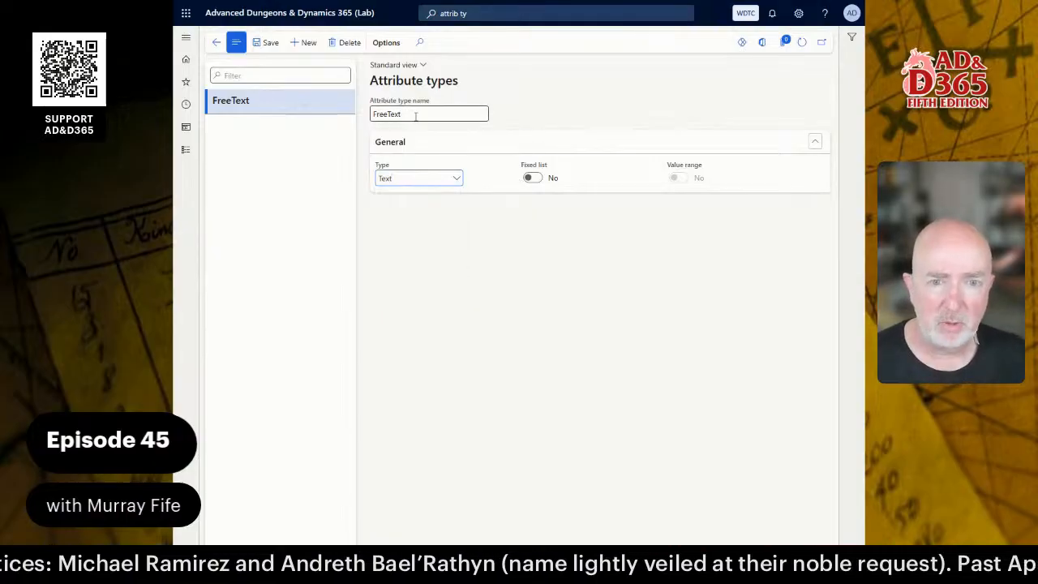
key("ctrl+a")
type("T")
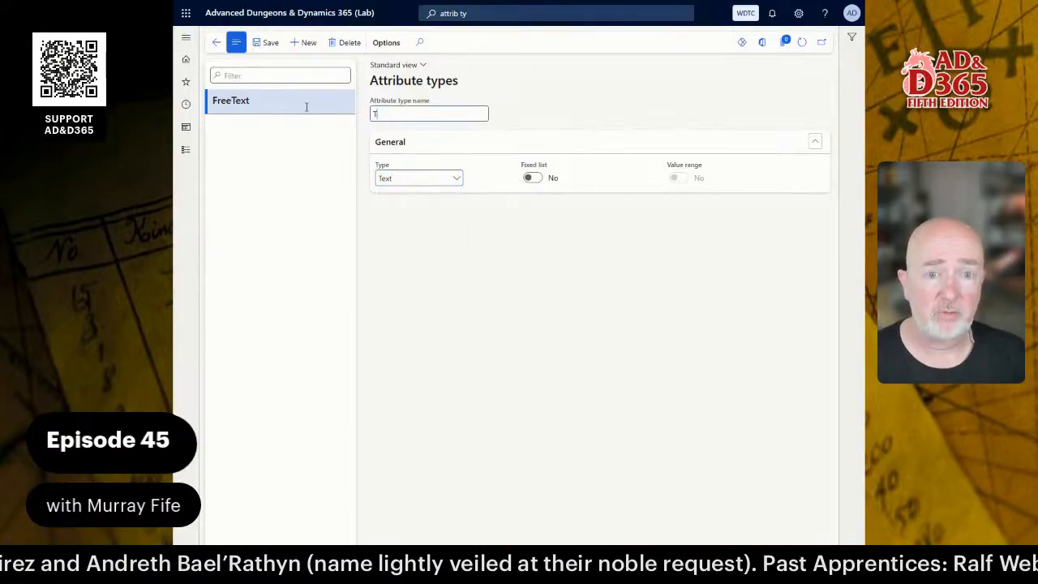
type("EXT")
key("Tab")
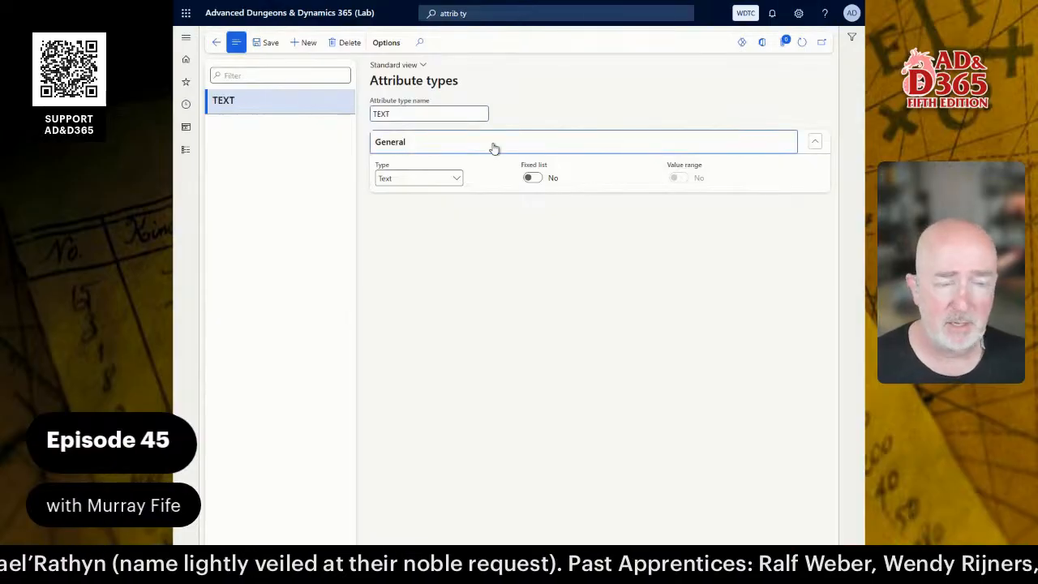
left_click(267, 44)
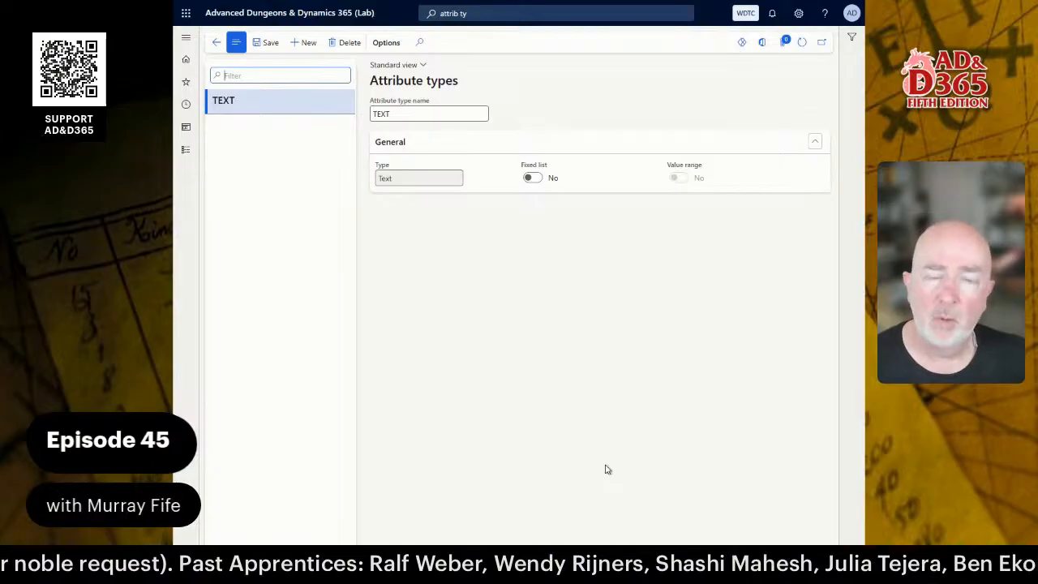
key("F11")
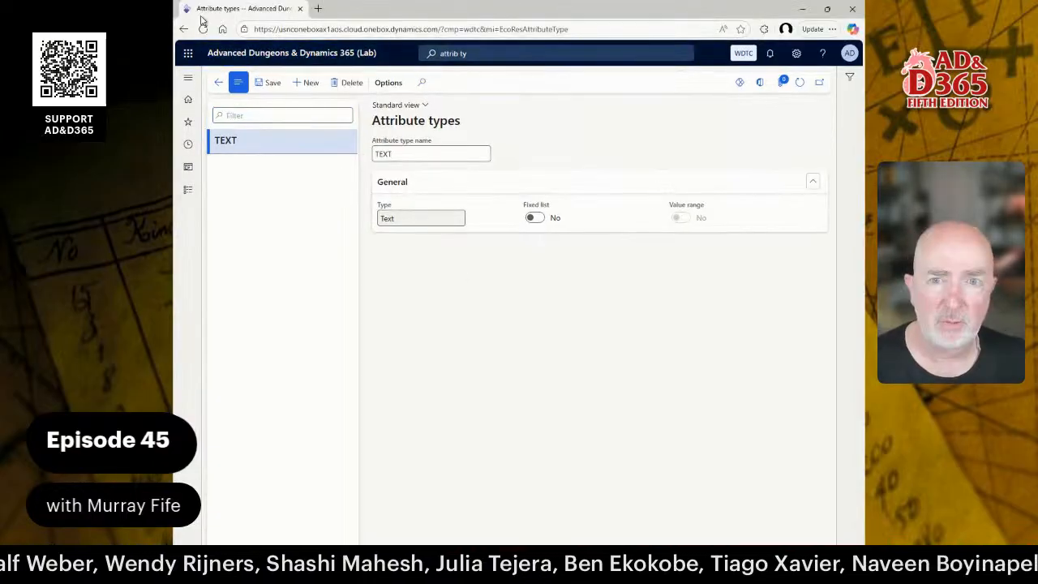
Open public.adnd365.com in a new tab, continuing past the security warning.
left_click(319, 9)
type("publi")
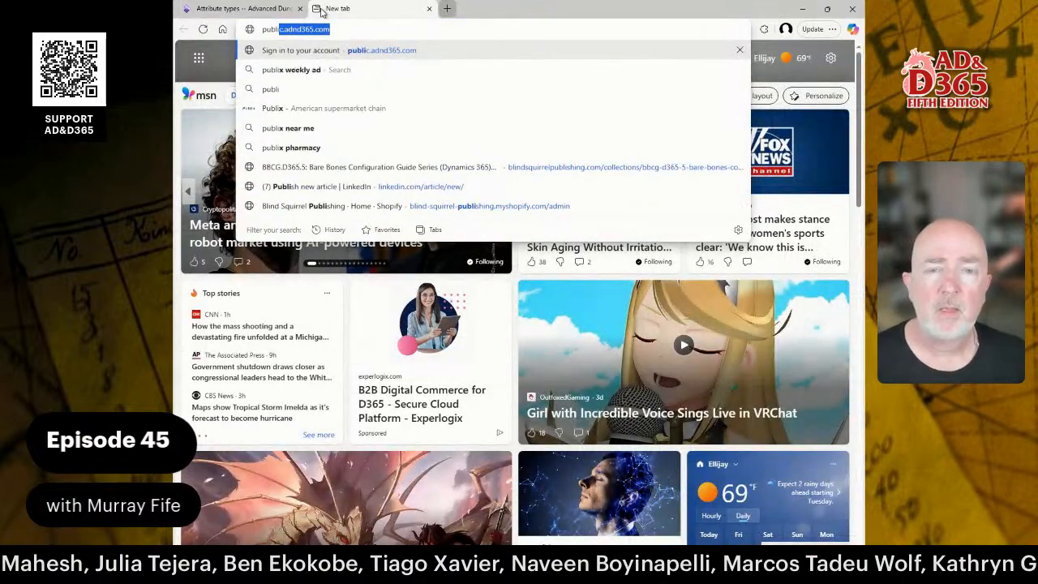
key("Return")
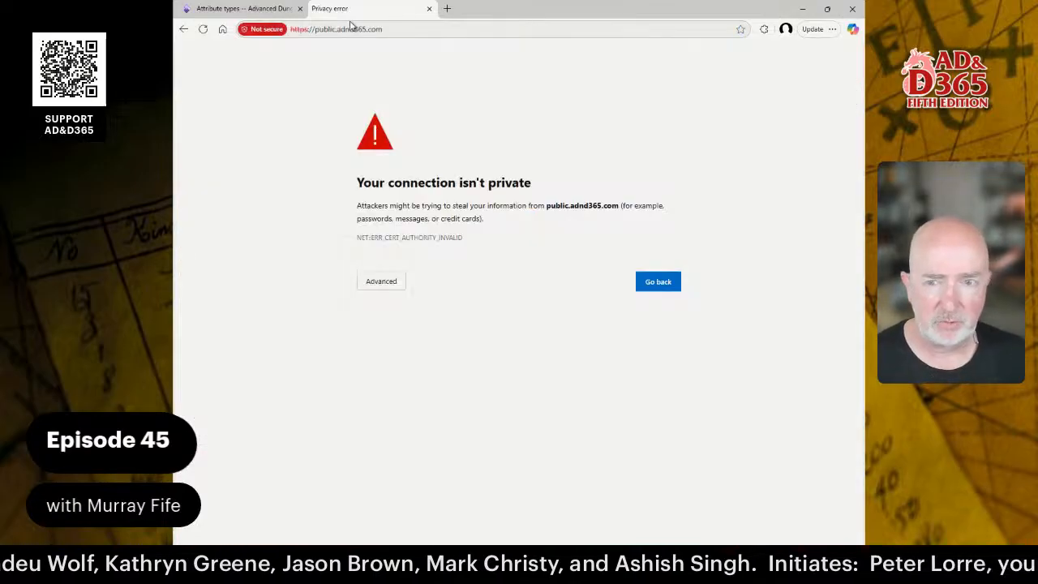
left_click(383, 284)
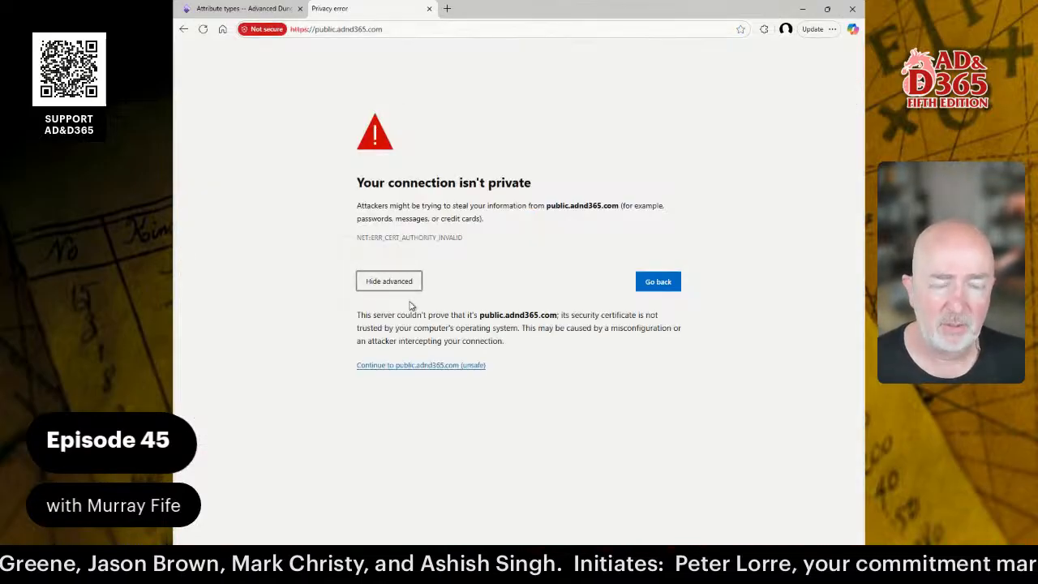
left_click(408, 369)
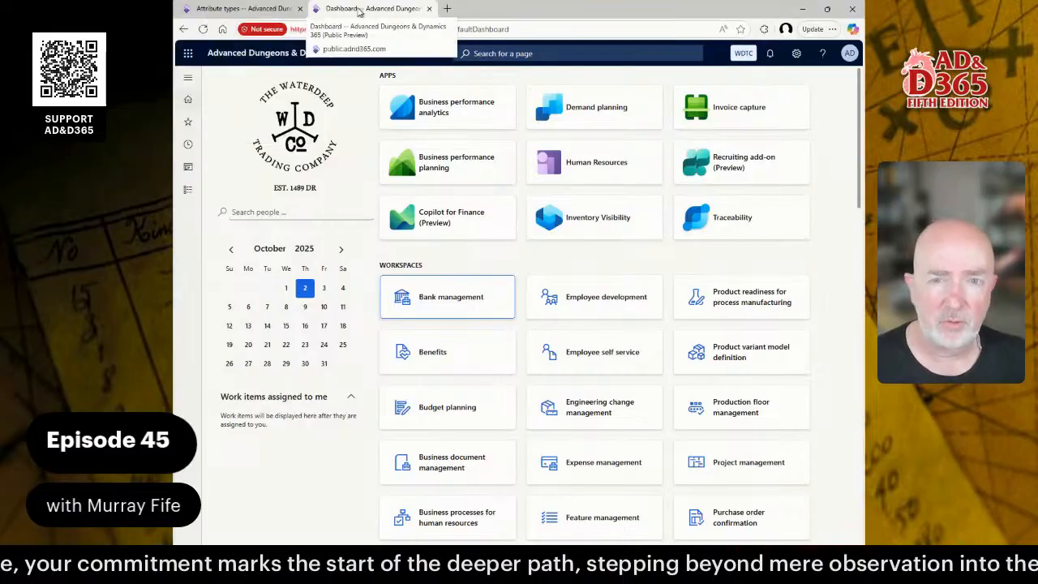
Open the preview environment's Attribute types page through the 'attr' search.
left_click(525, 54)
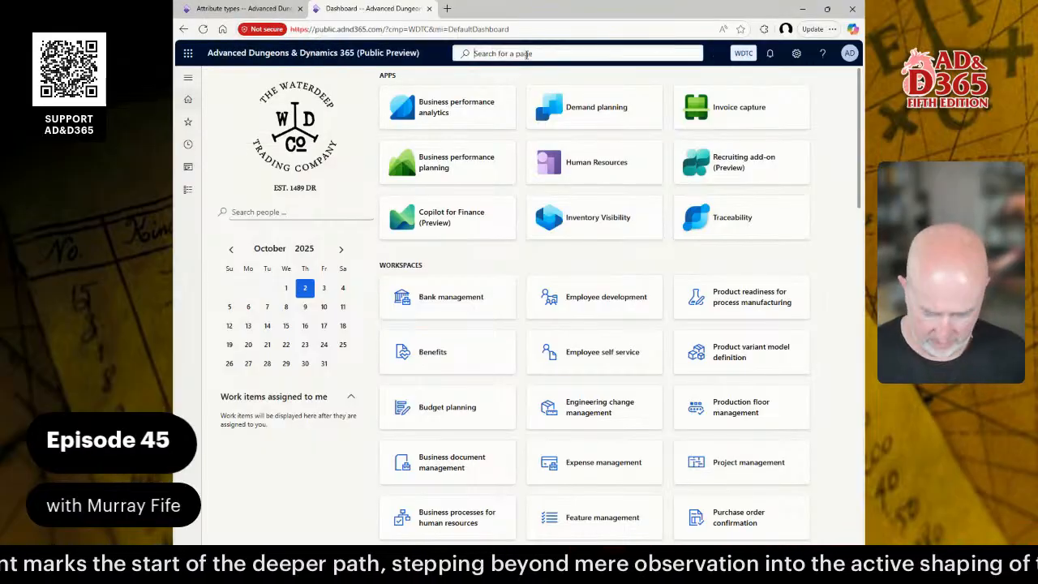
type("attr")
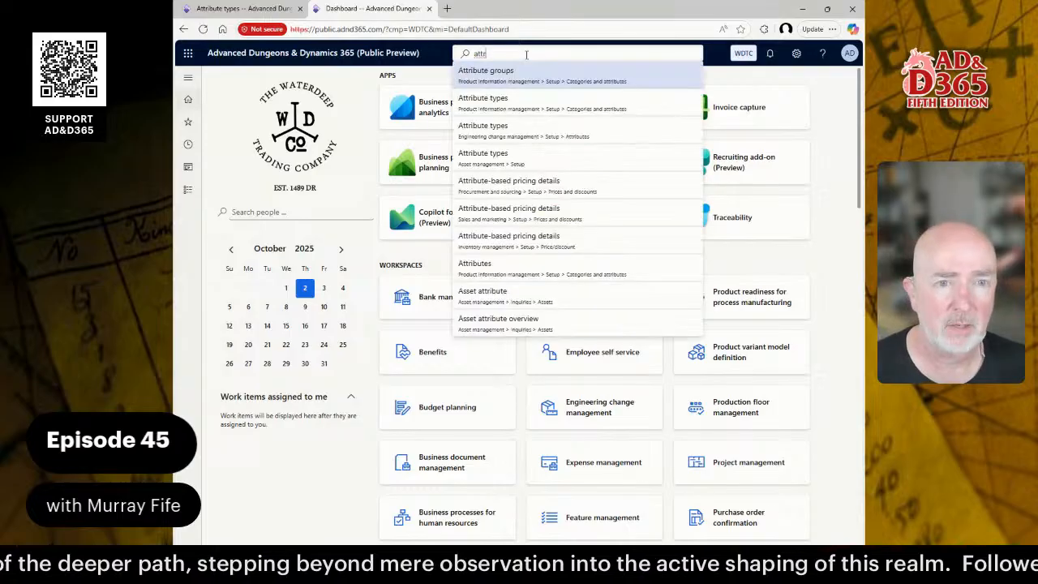
key("Down")
key("Return")
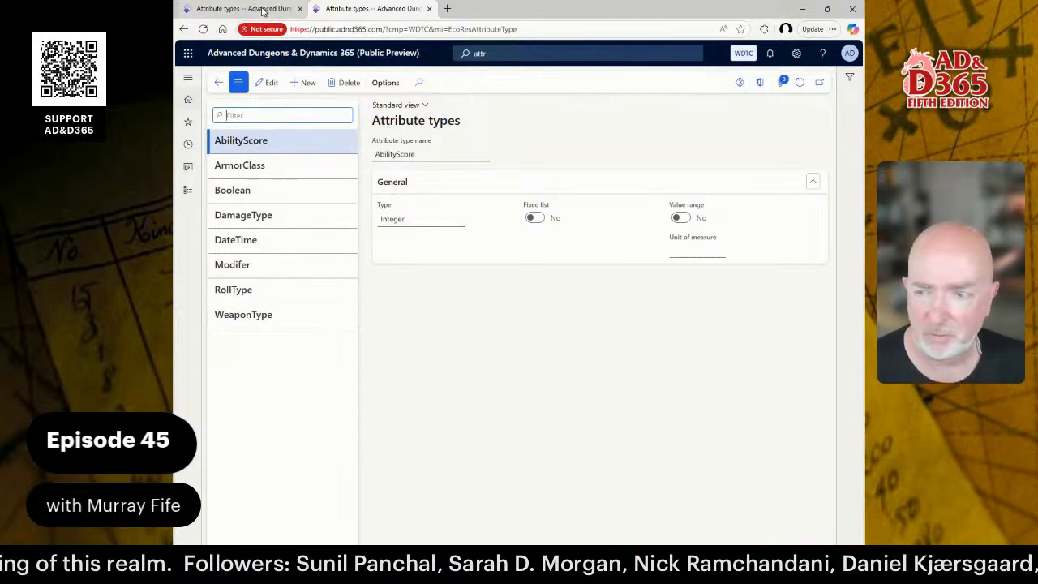
mouse_move(262, 11)
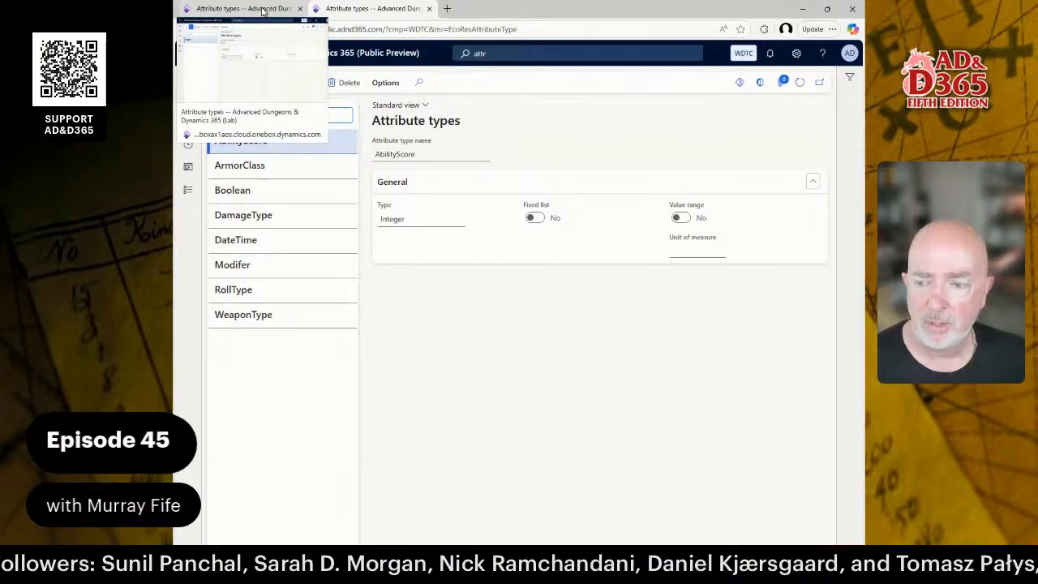
In the Lab tab, create attribute type DATETIME with data type DateTime.
left_click(262, 10)
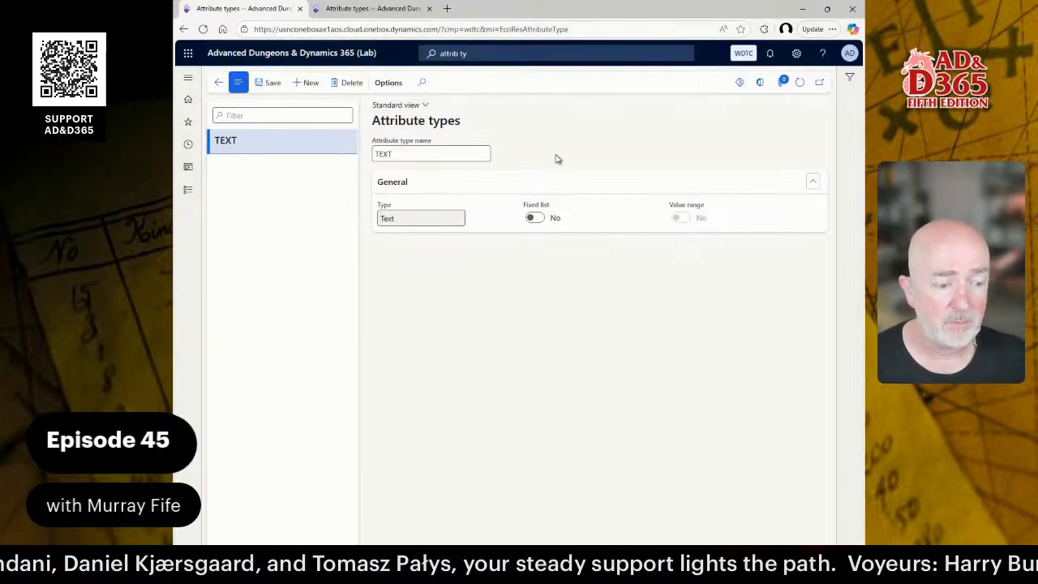
left_click(307, 86)
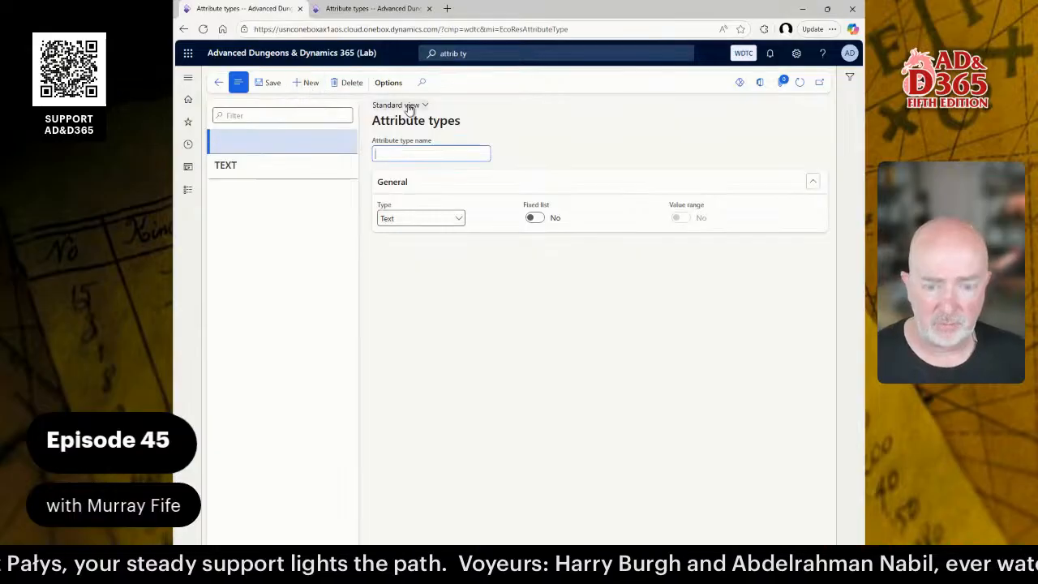
type("DAT")
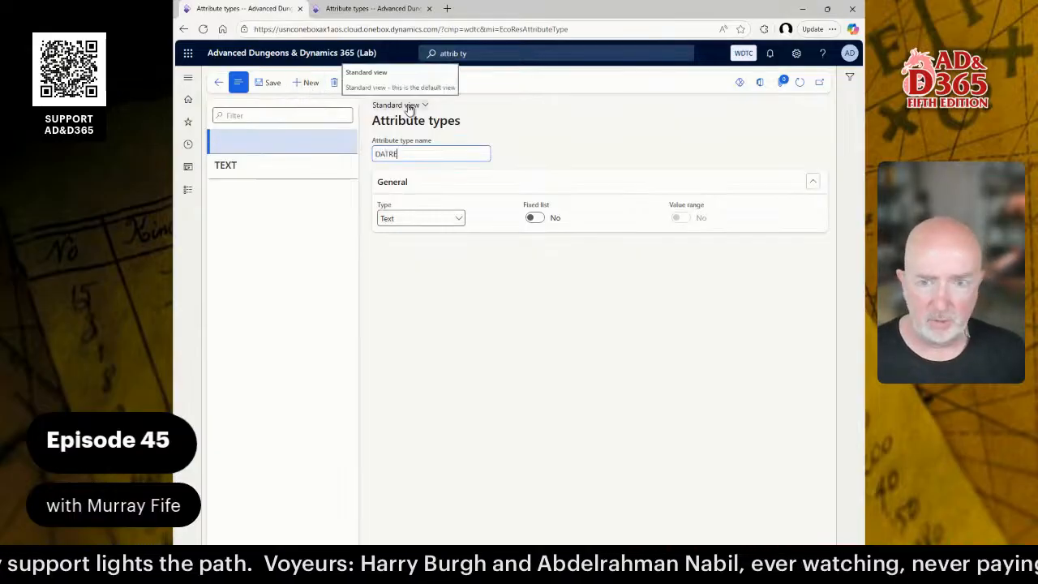
type("ETIME")
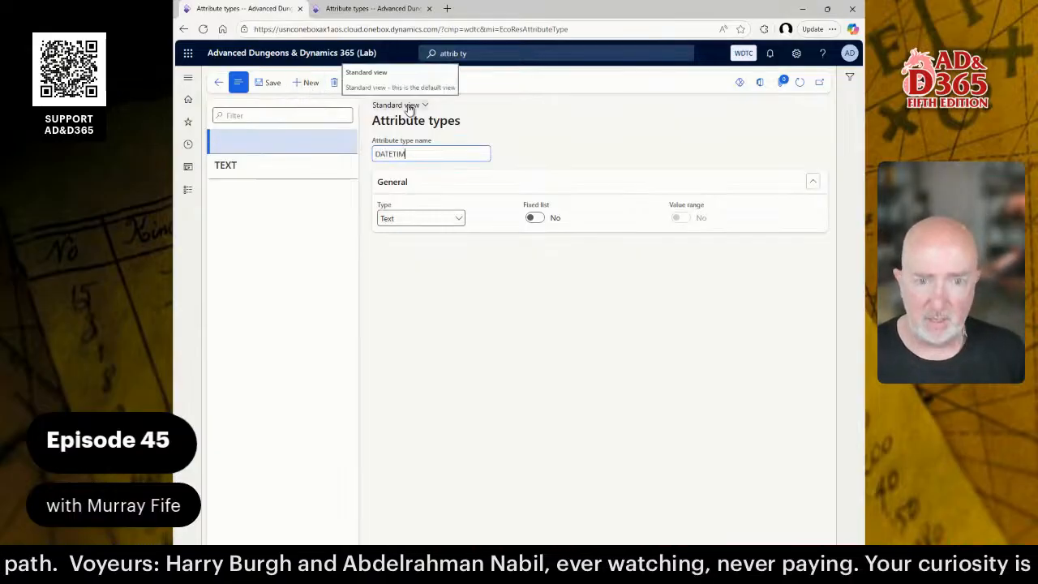
key("Tab")
key("Tab")
key("alt+Down")
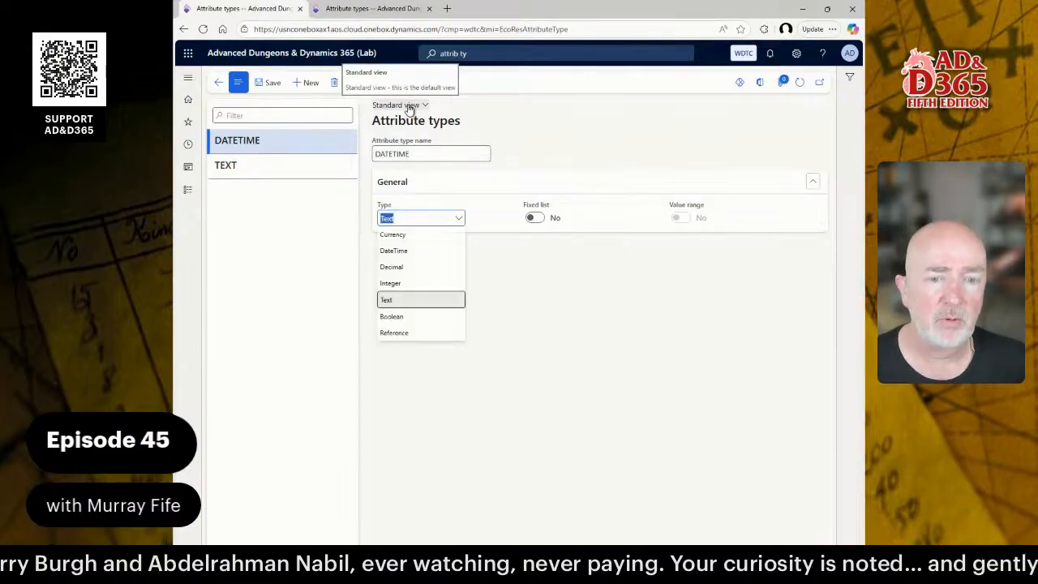
key("Up")
key("Up")
key("Up")
key("Return")
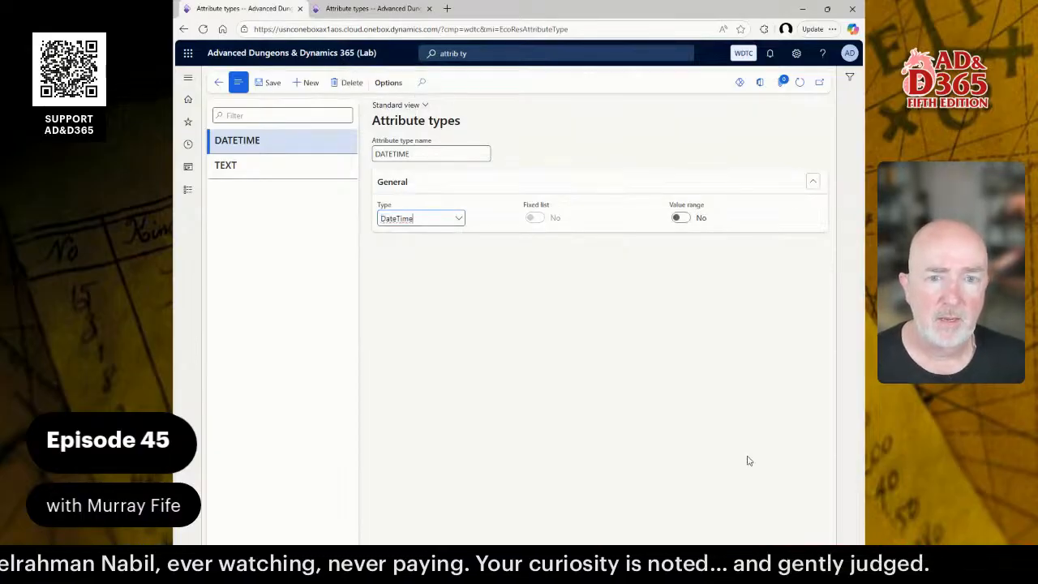
left_click(309, 86)
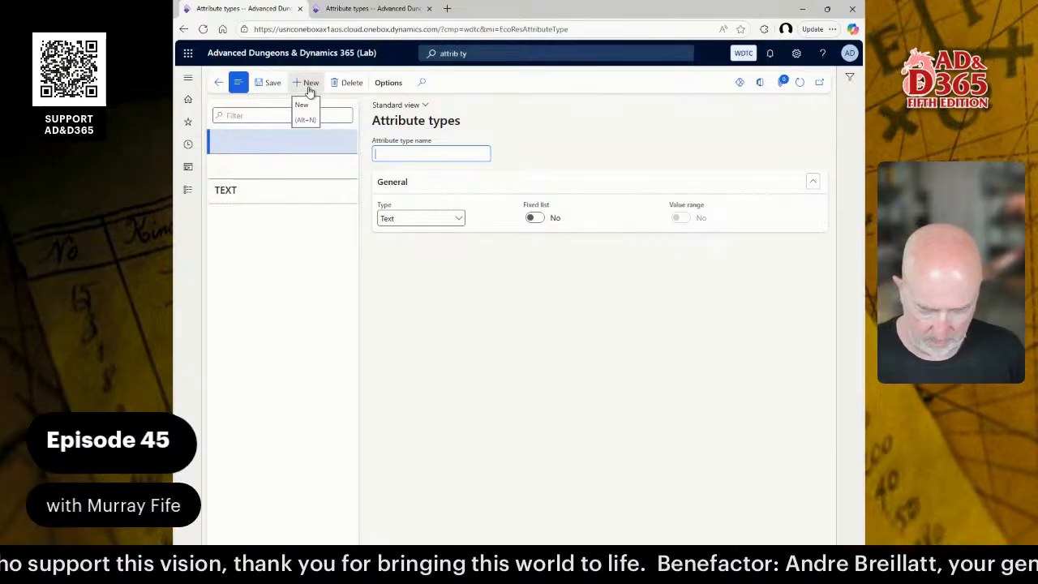
Name the new attribute type BOOLEAN with the Boolean data type, save it, and refresh the list.
type("BOOLEAN")
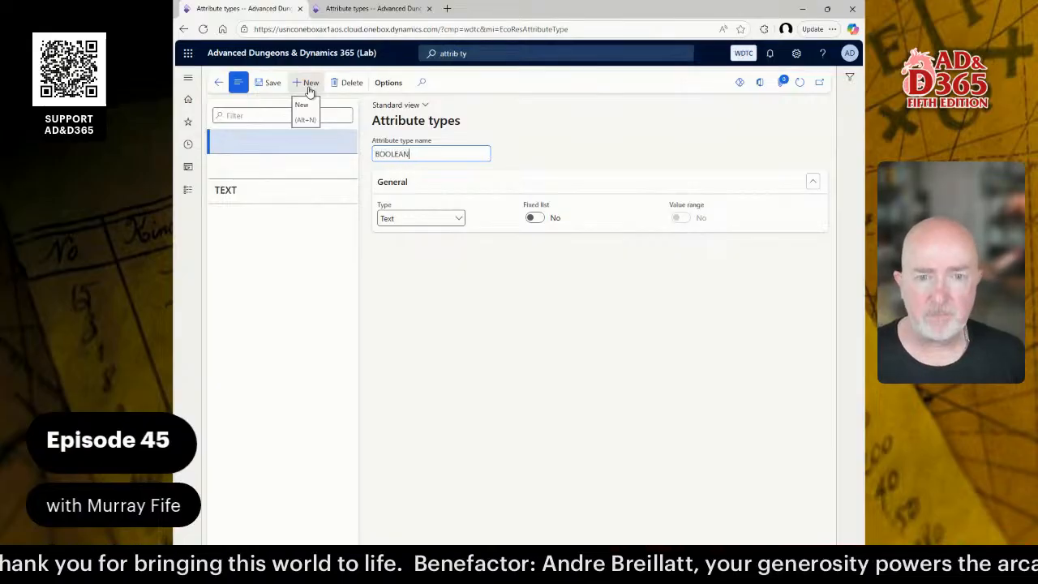
key("Tab")
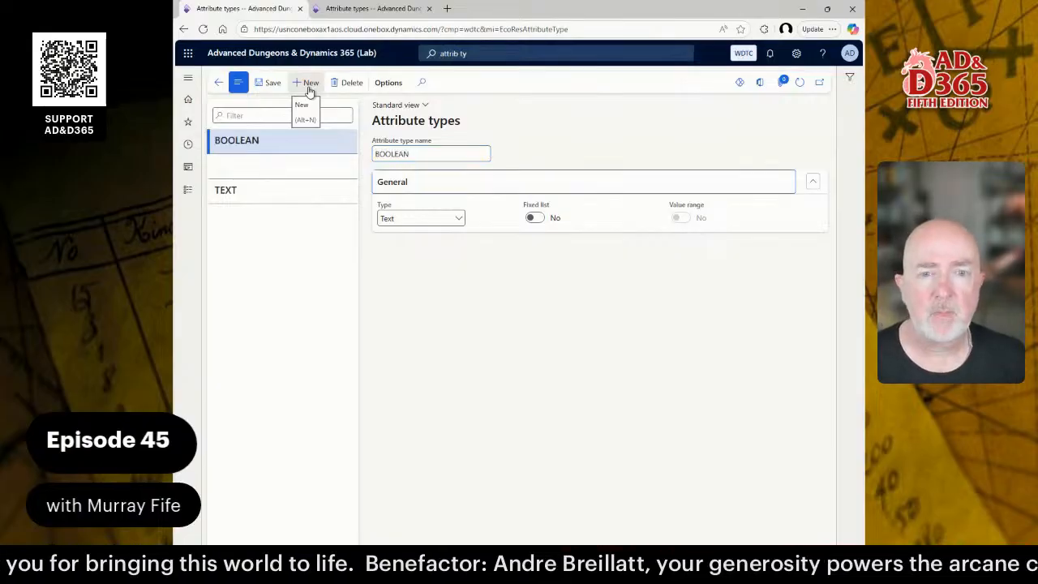
left_click(461, 220)
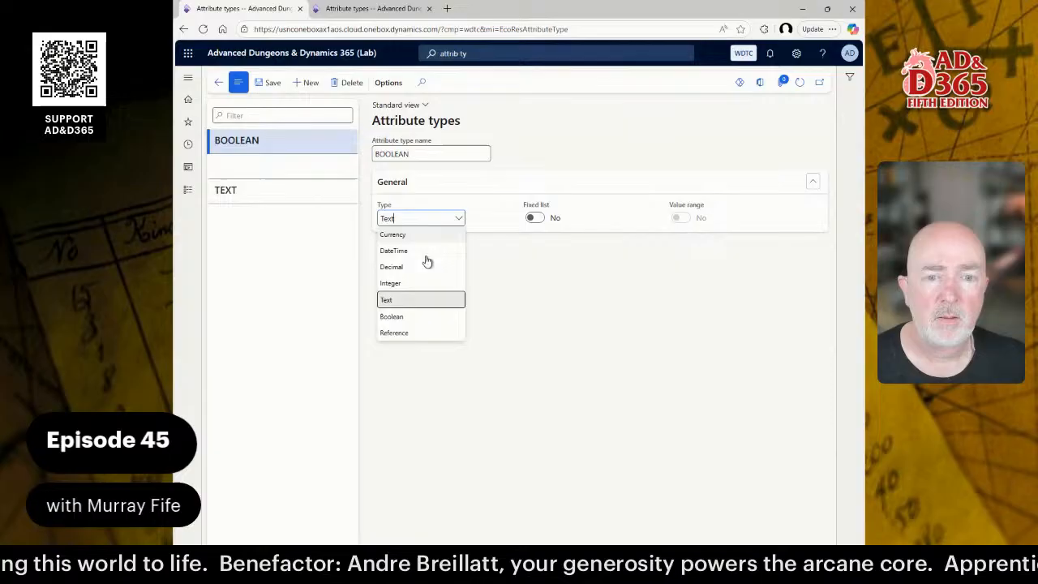
left_click(433, 318)
left_click(268, 85)
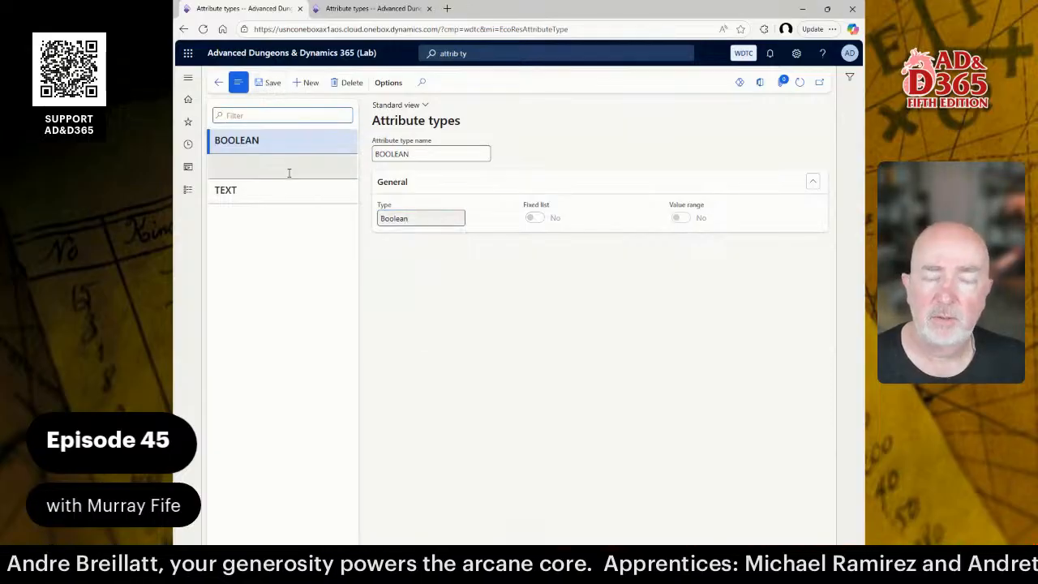
left_click(345, 168)
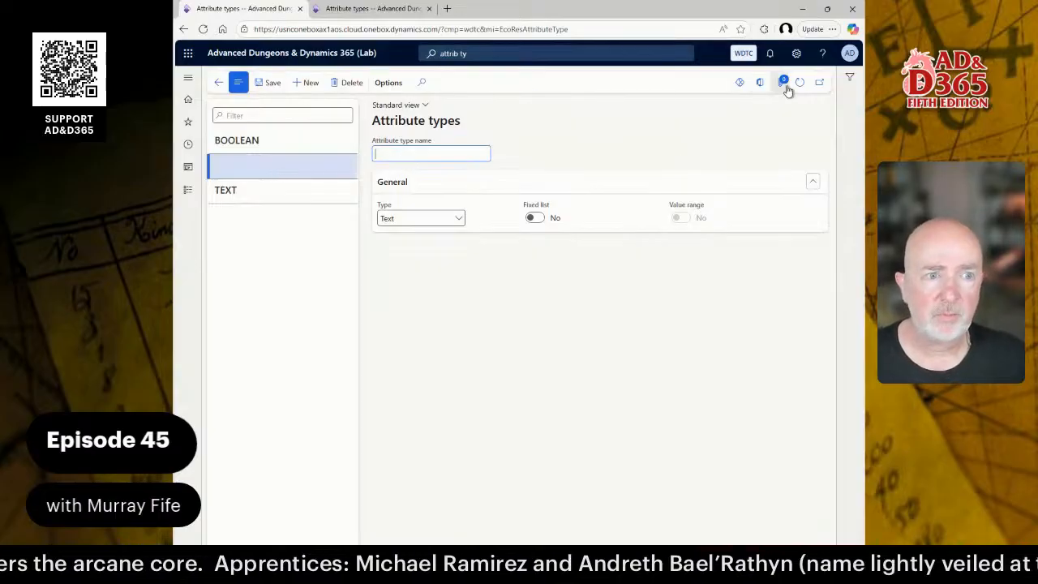
left_click(799, 82)
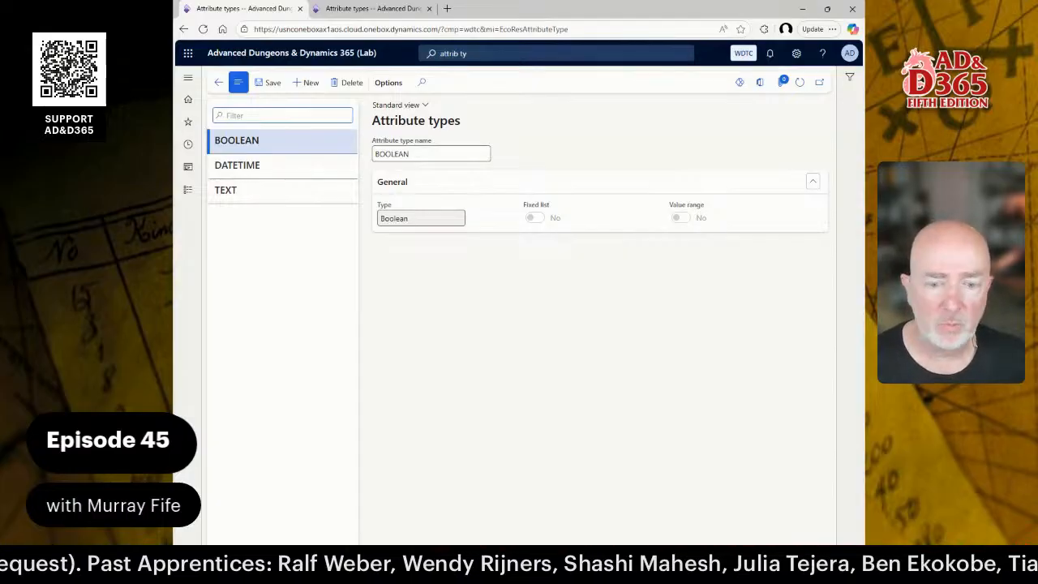
key("alt+Tab")
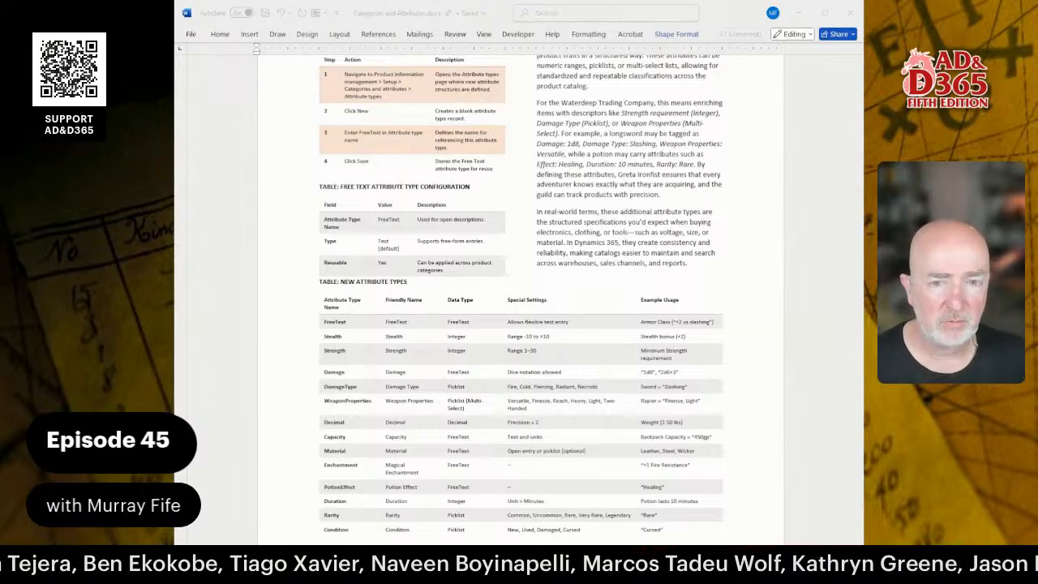
Go back from the Word guide to the Attribute types page in the browser.
key("alt+Tab")
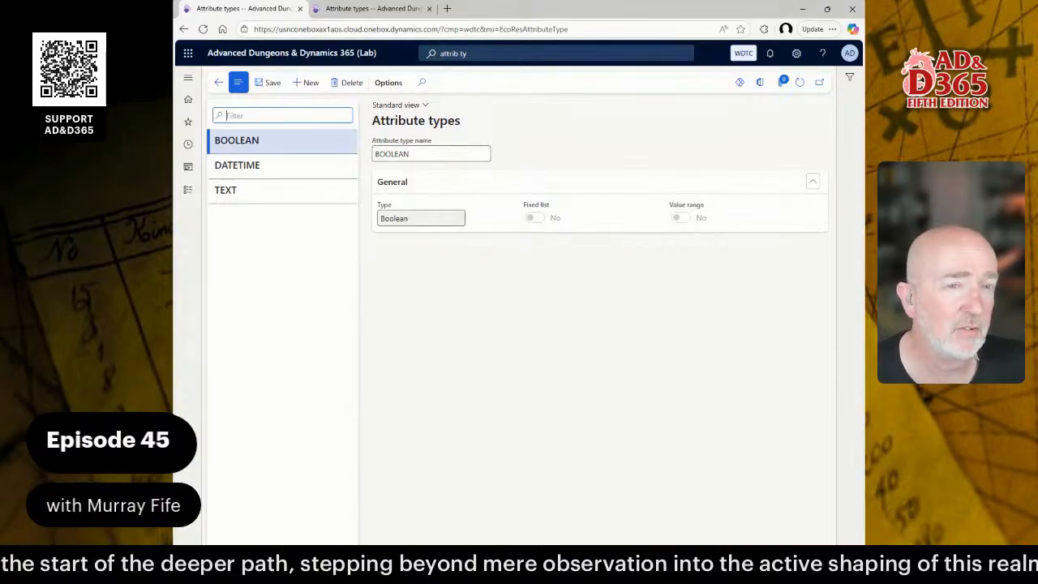
Create a new attribute type named STEALTHBONUS with the Integer data type.
left_click(308, 82)
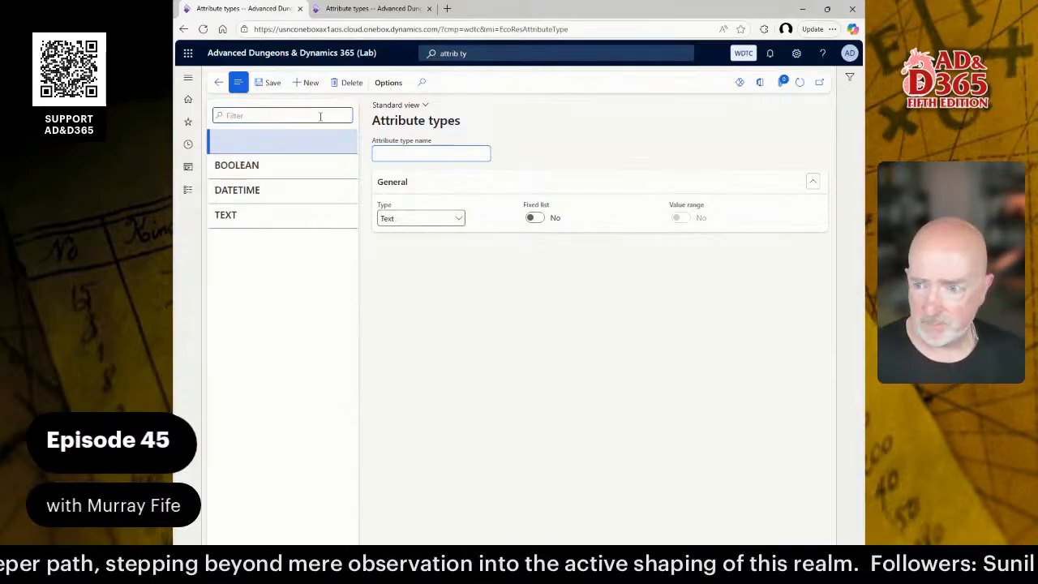
type("TRAI")
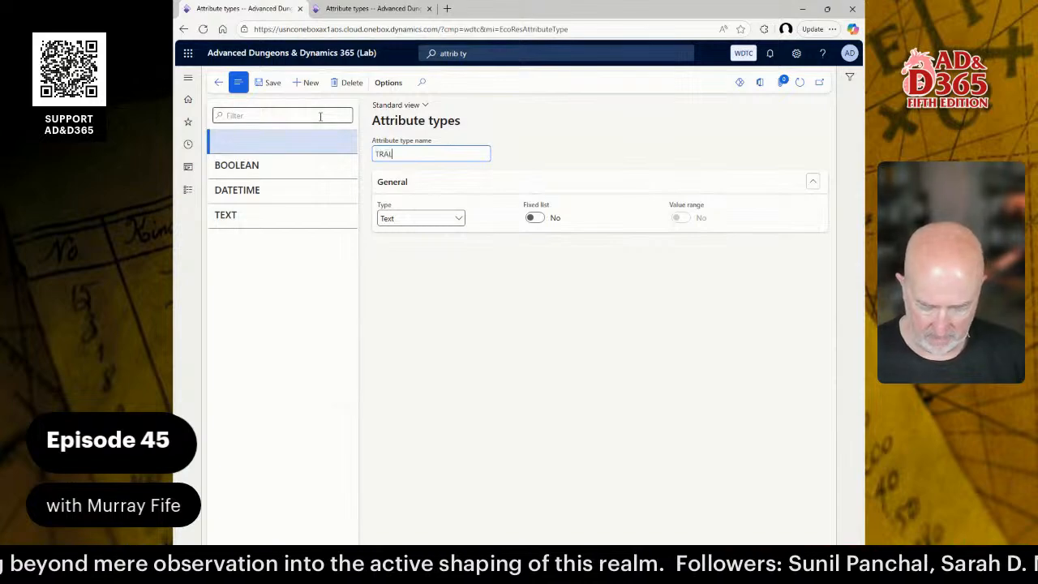
type("THBONUS")
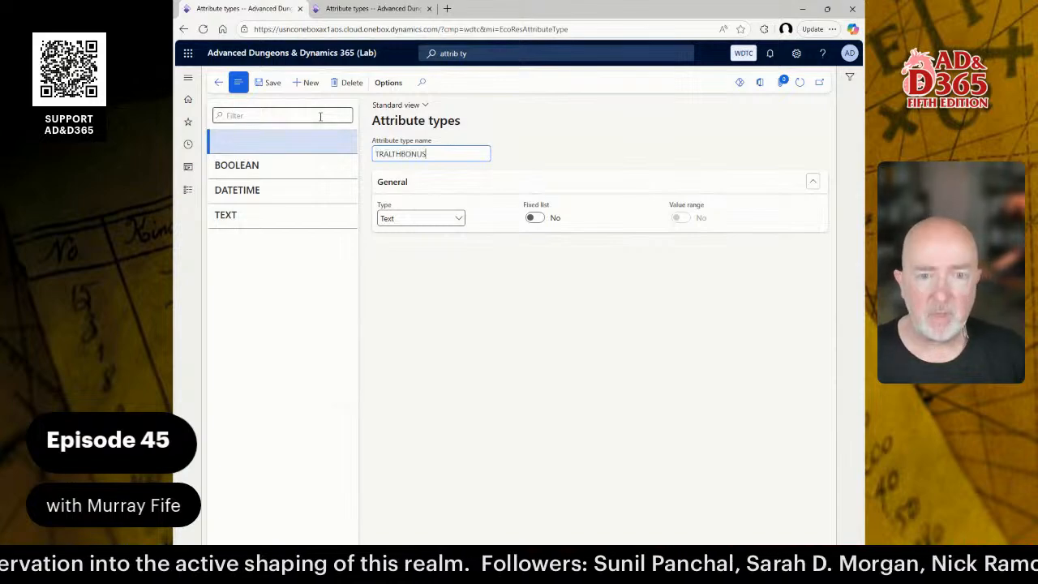
key("Home")
type("S")
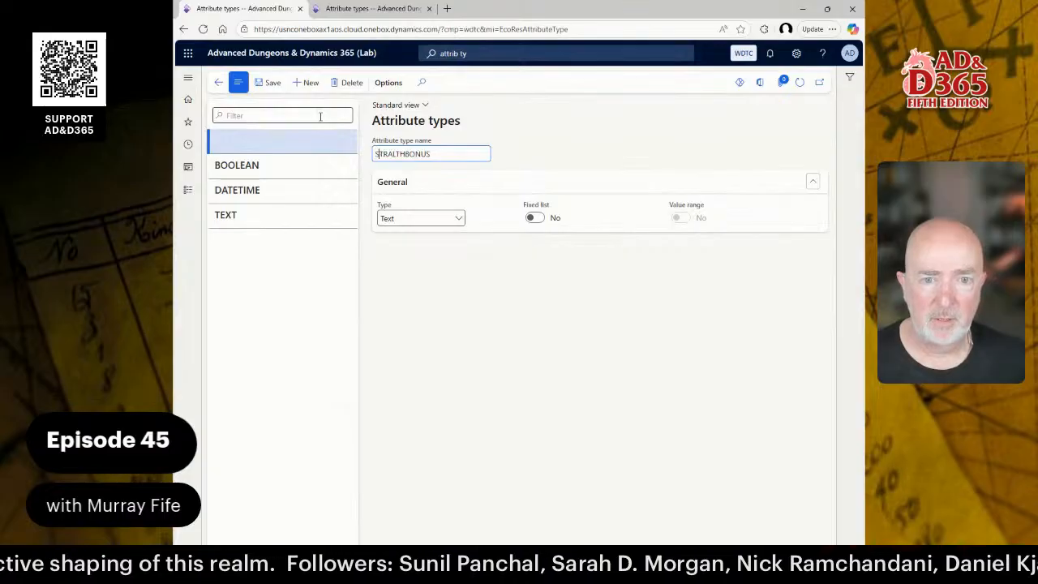
key("BackSpace")
type("E")
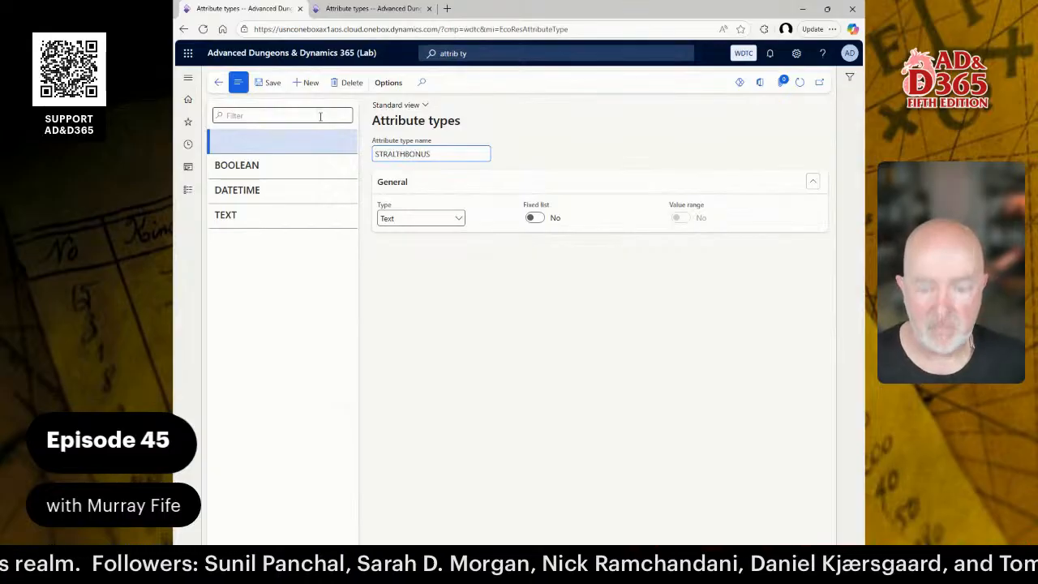
key("BackSpace")
type("E")
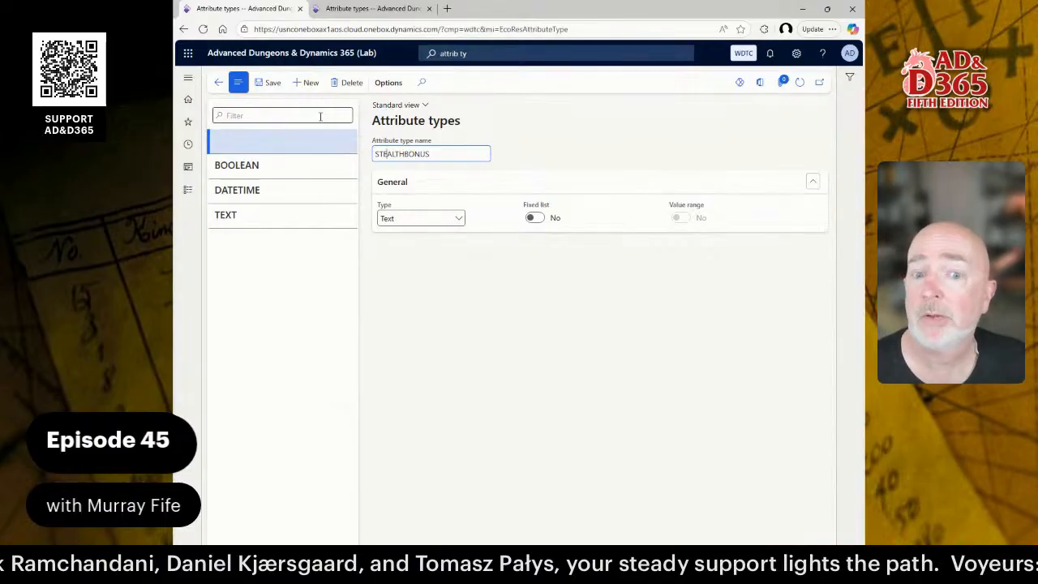
left_click(458, 220)
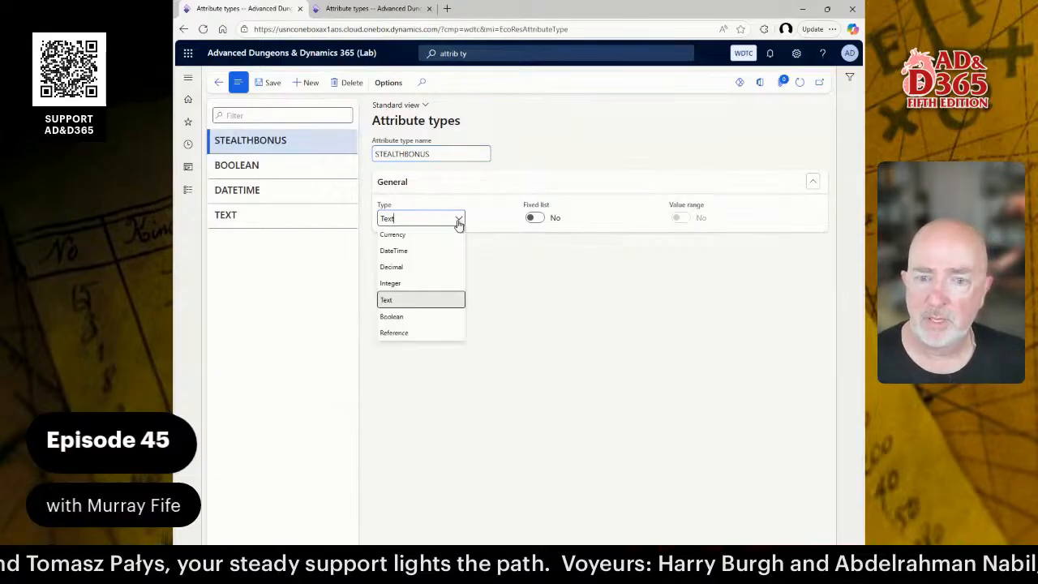
left_click(410, 285)
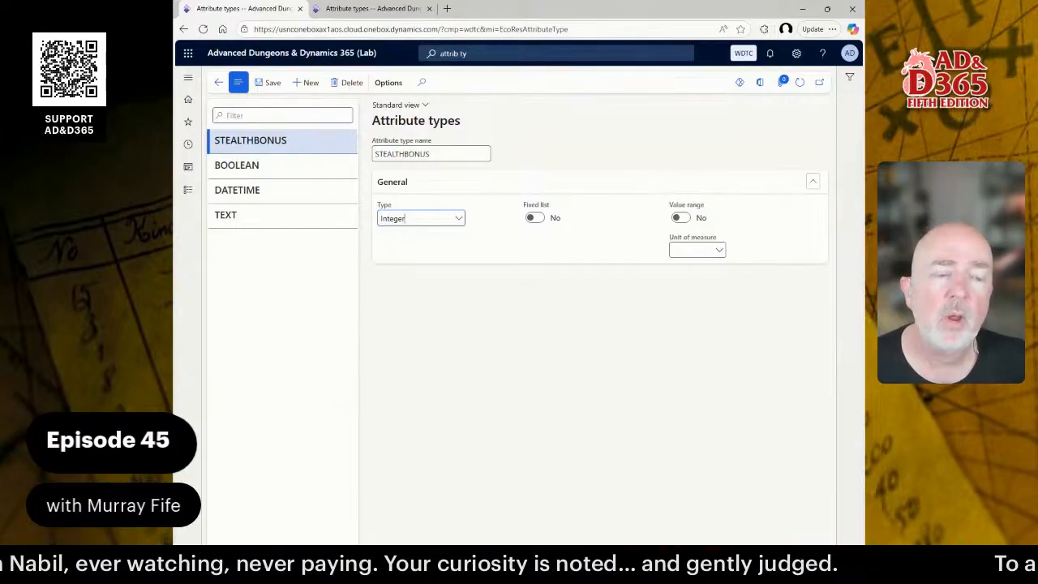
Turn on Value range for STEALTHBONUS with From -10 and To 10.
left_click(679, 217)
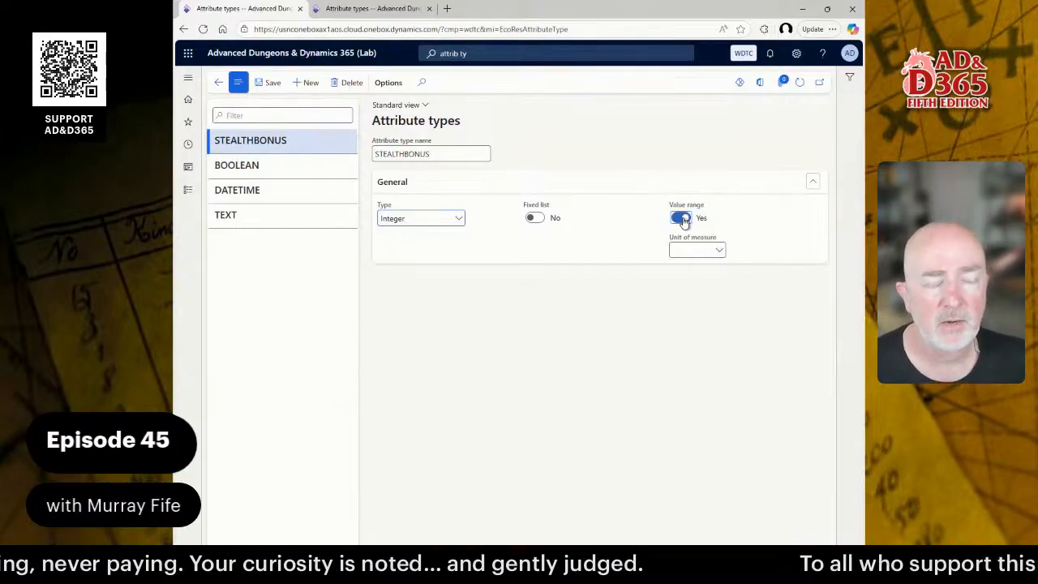
left_click(411, 317)
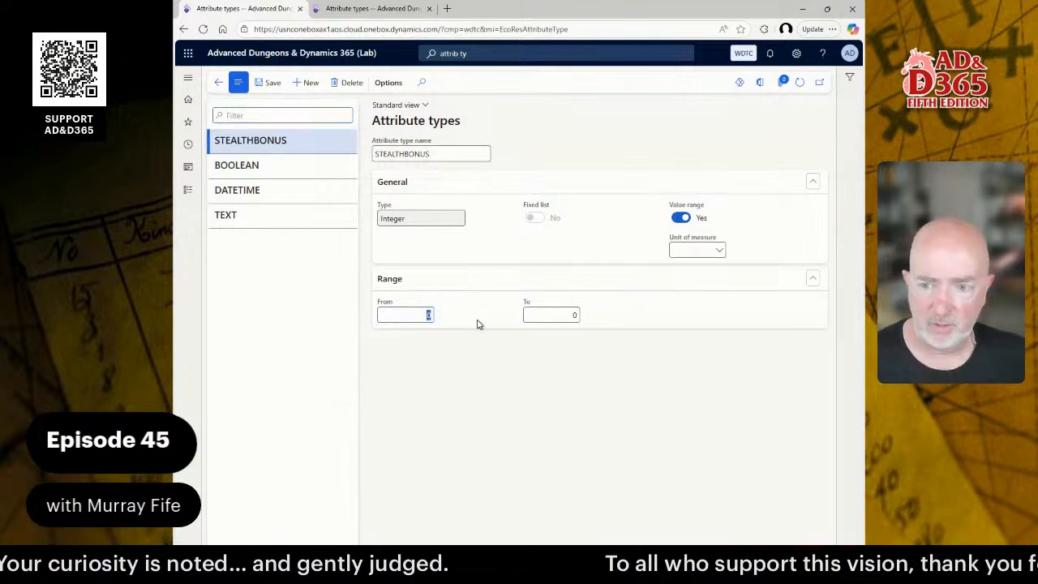
type("-10")
key("Tab")
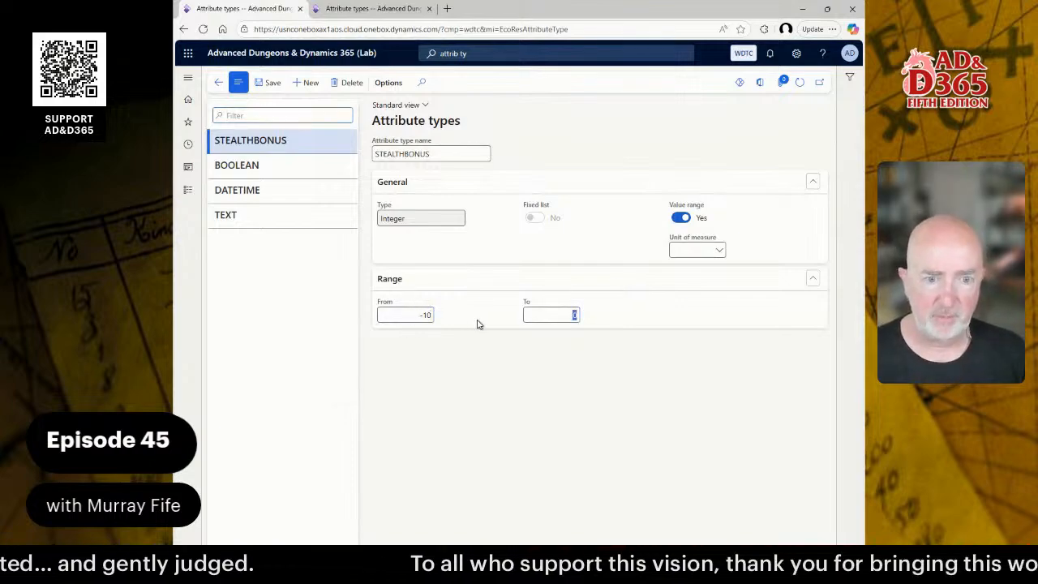
type("10")
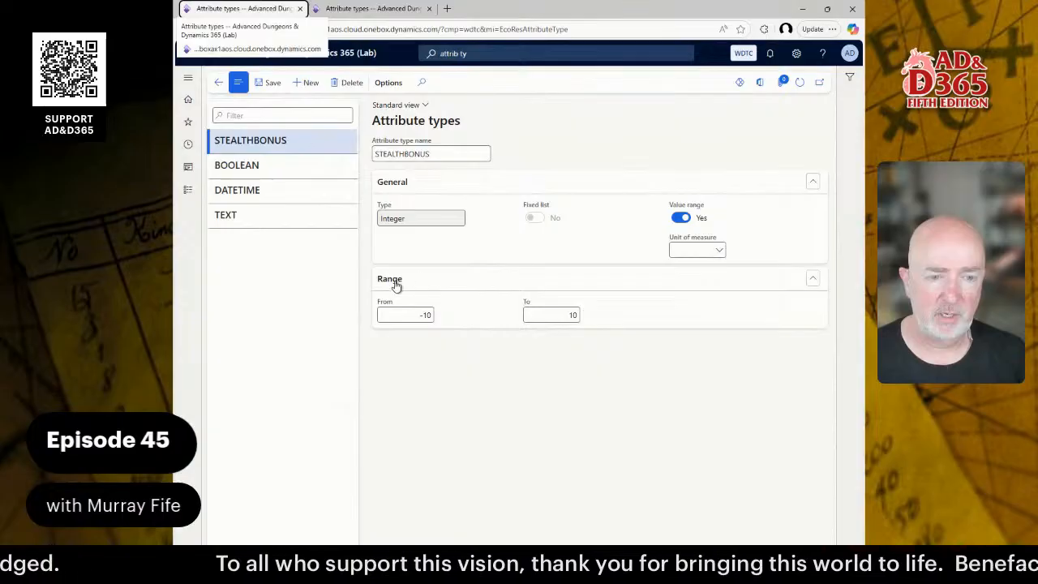
left_click(430, 316)
key("BackSpace")
key("BackSpace")
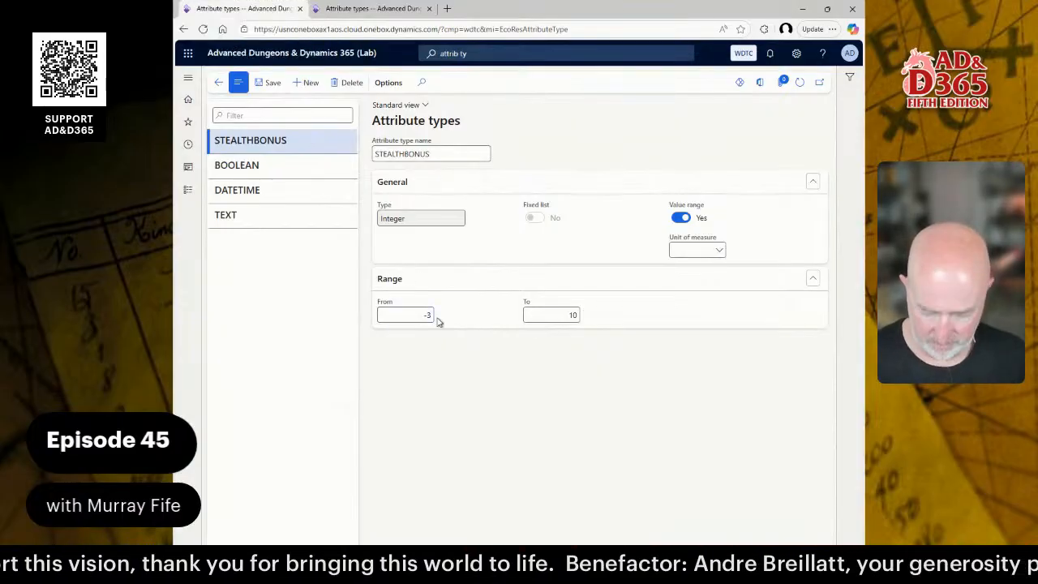
type("5")
key("BackSpace")
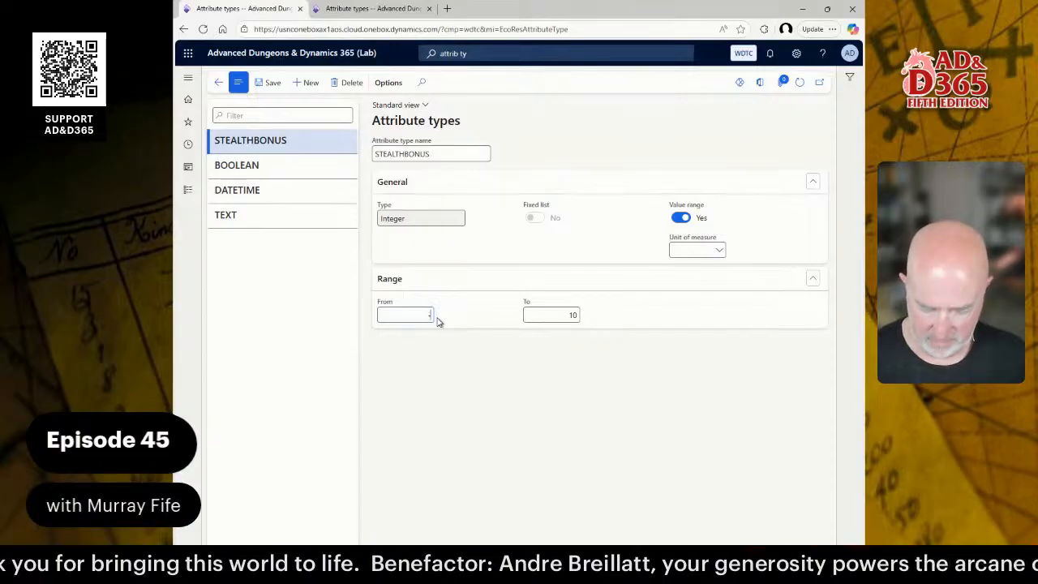
type("10")
key("Tab")
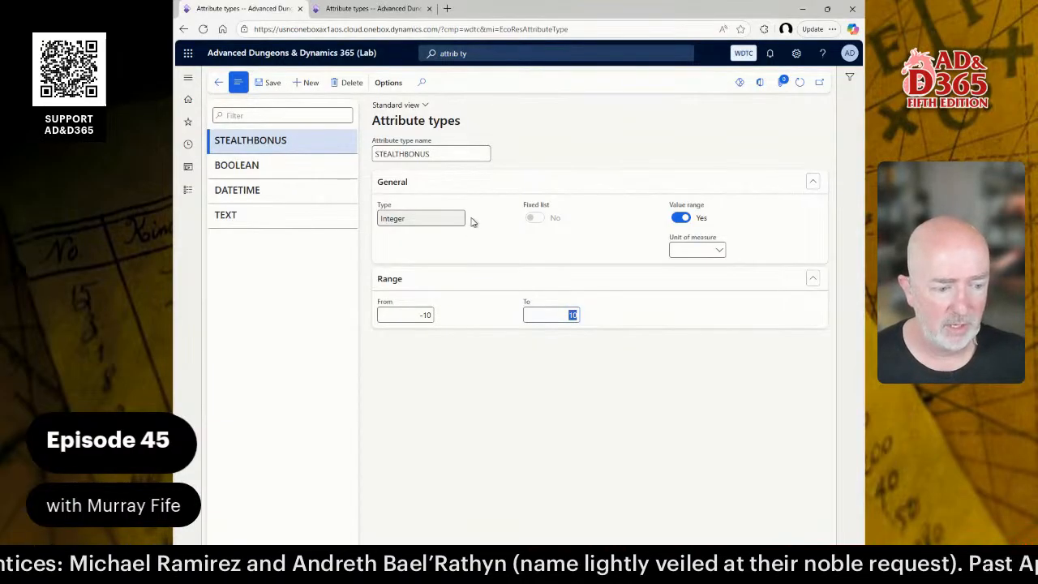
Add an Integer attribute type ARMORCLASS with Value range on, From 0 and To 10.
left_click(307, 84)
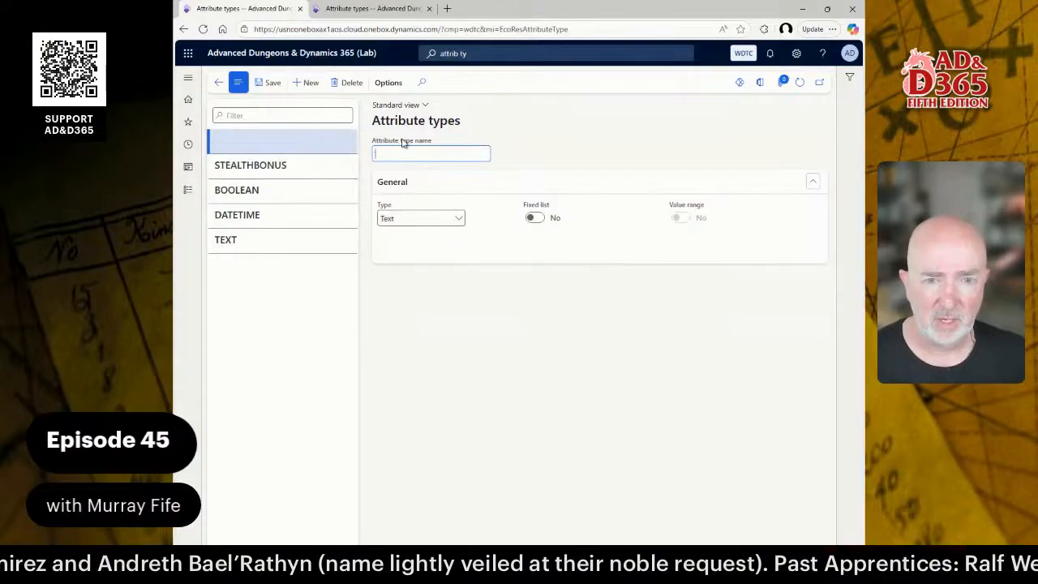
type("Ali")
type("MORCLASS")
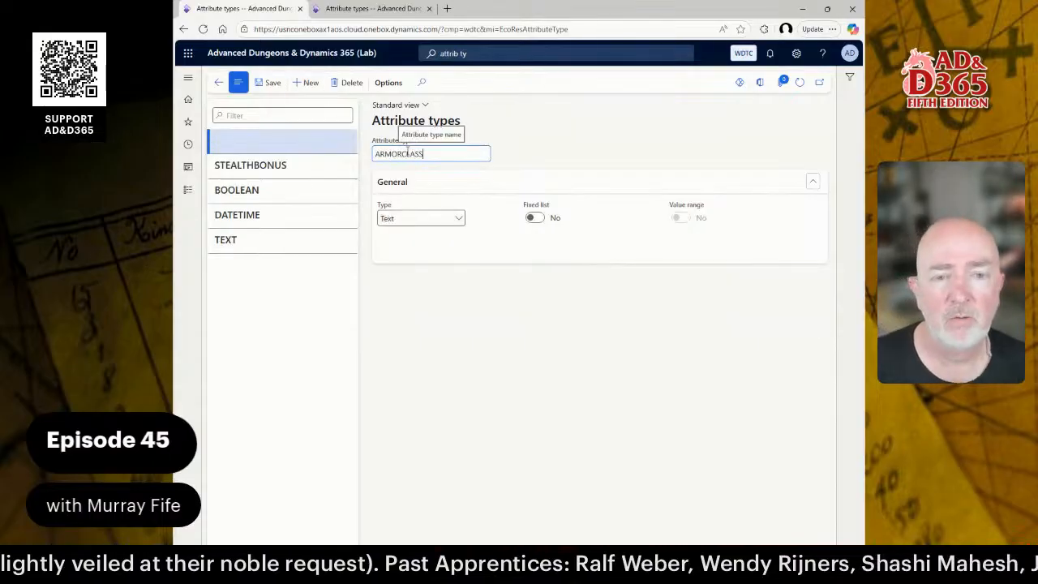
key("Tab")
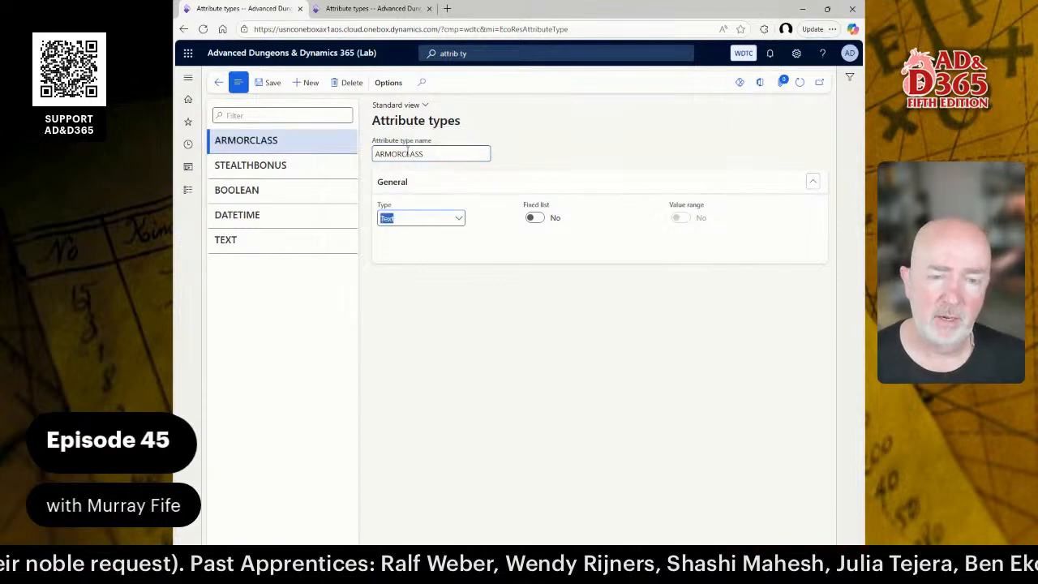
left_click(459, 220)
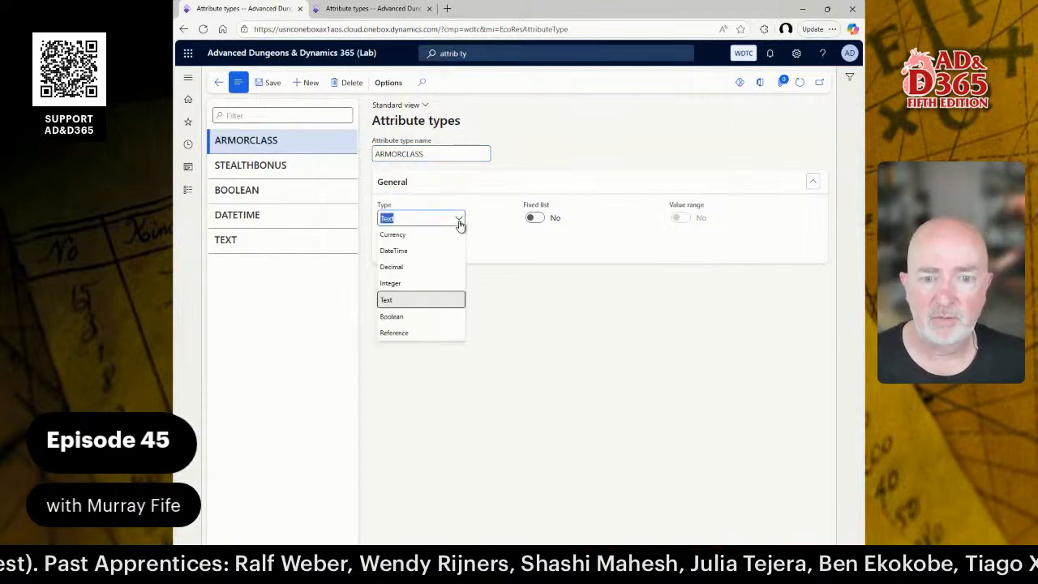
left_click(413, 284)
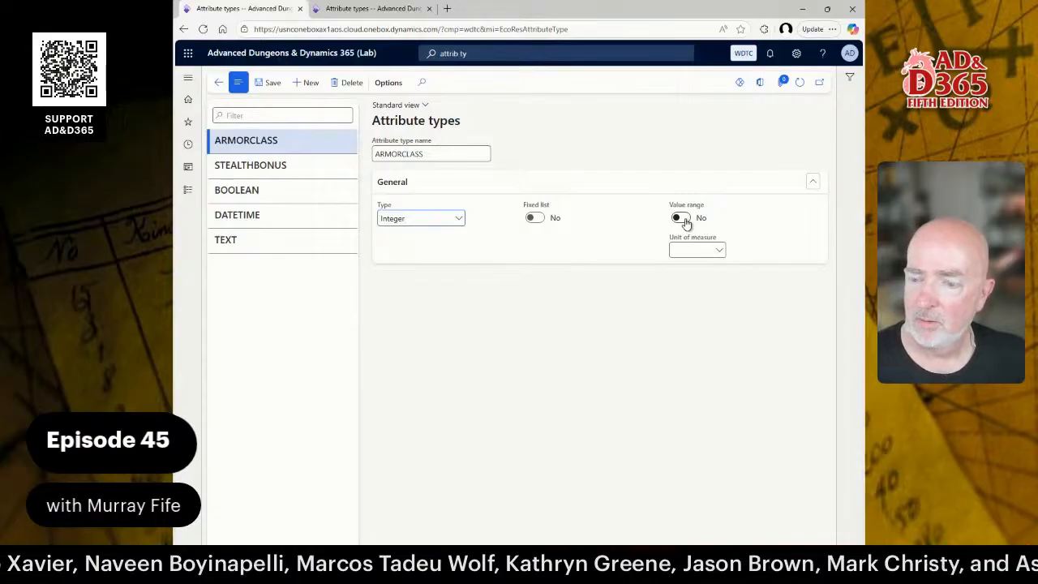
left_click(686, 220)
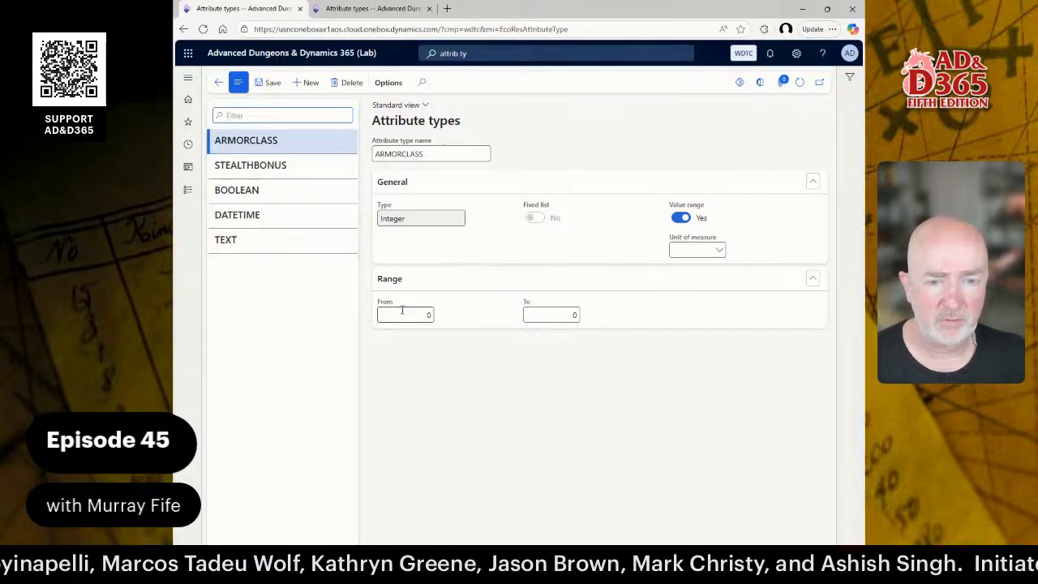
left_click(431, 317)
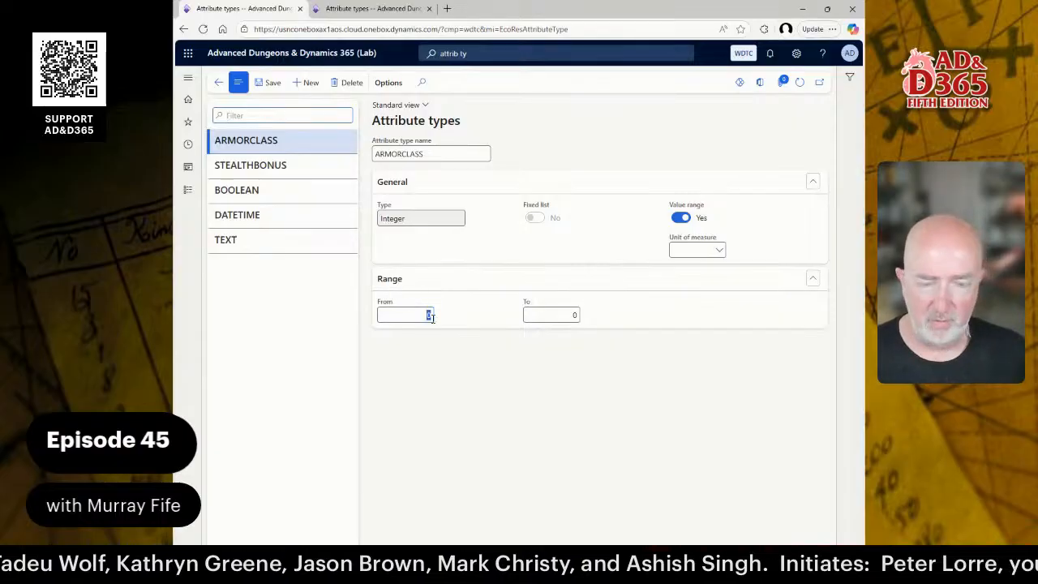
key("Tab")
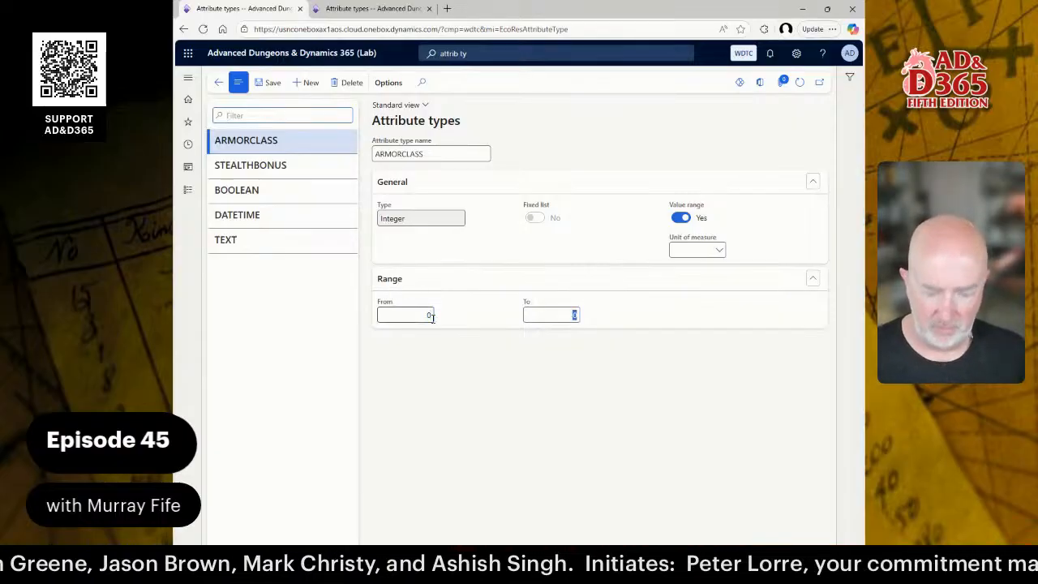
type("10")
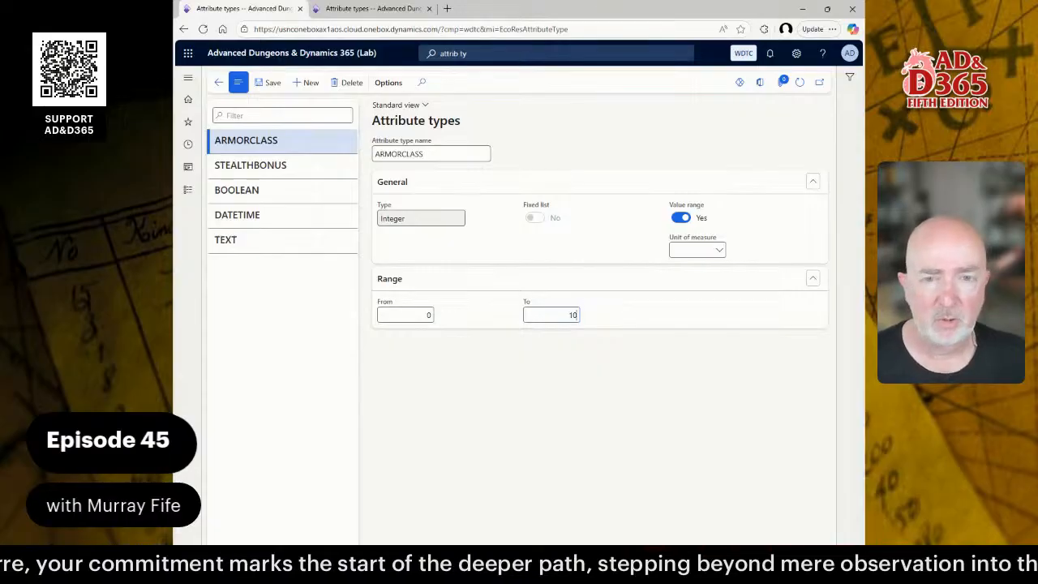
Create a RARITY attribute type using a fixed list, with COMMON as its first value.
key("alt+n")
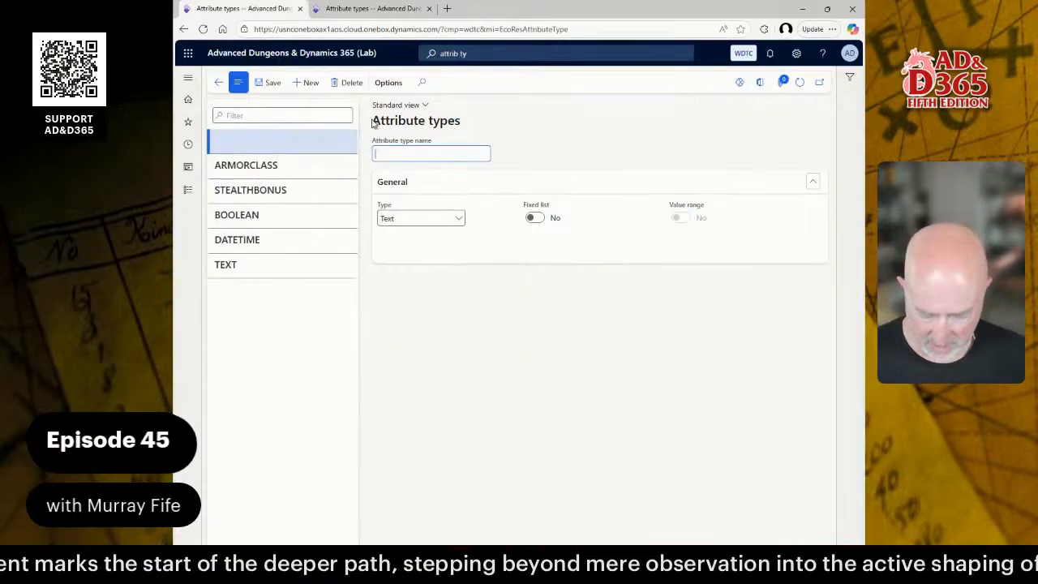
type("RAR")
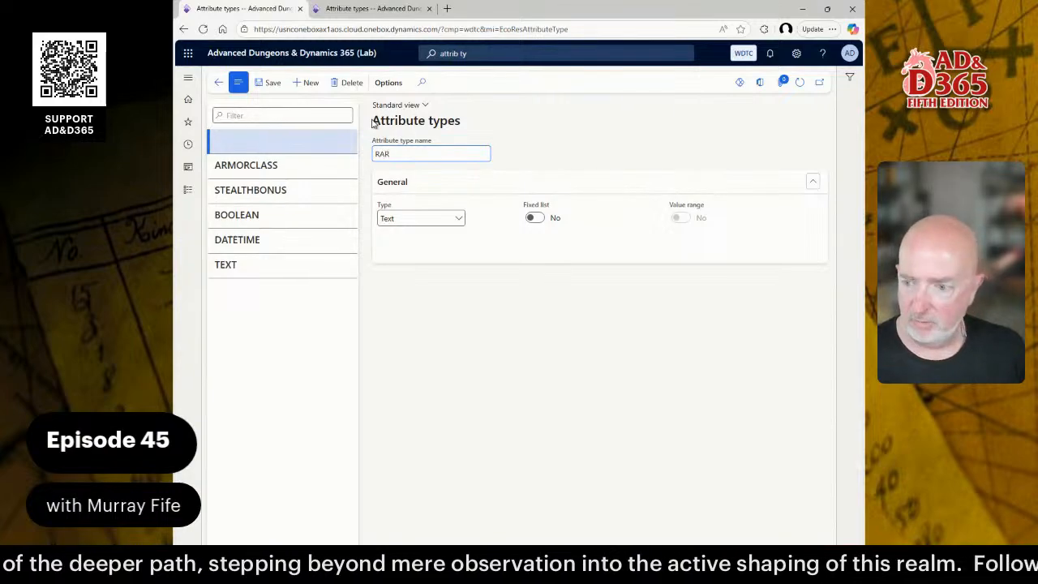
type("ITY")
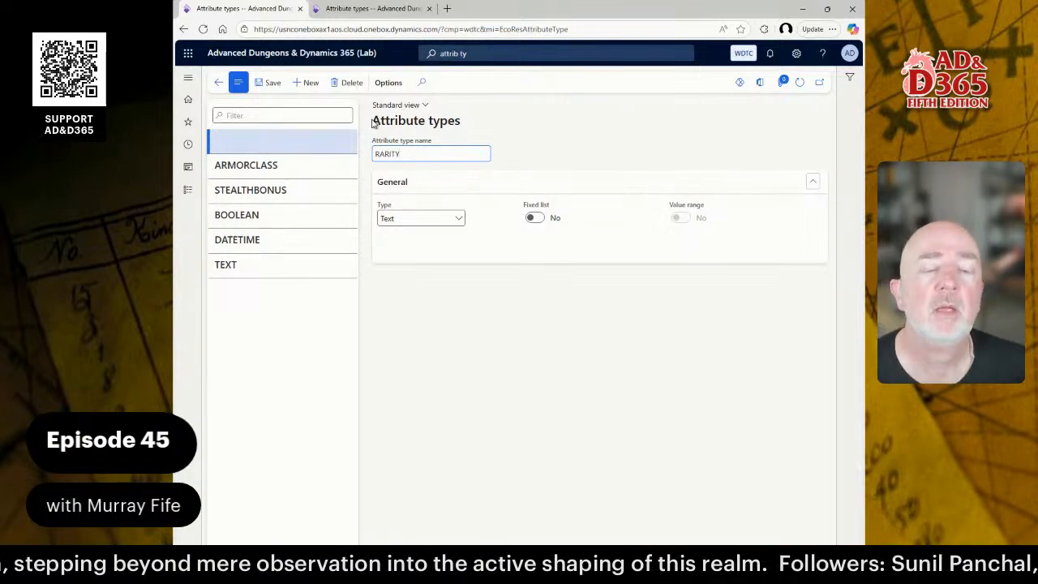
key("Tab")
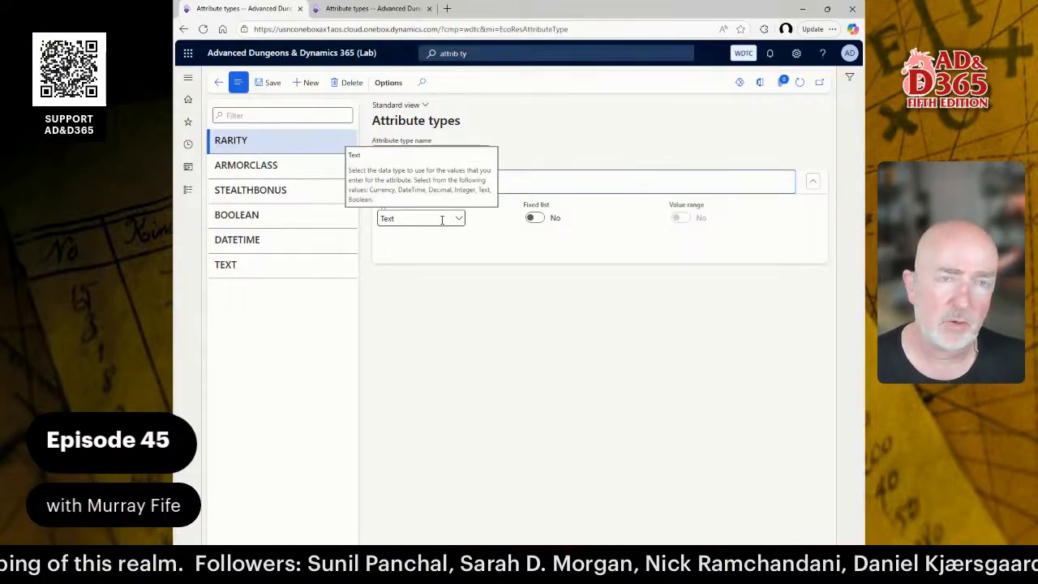
left_click(535, 218)
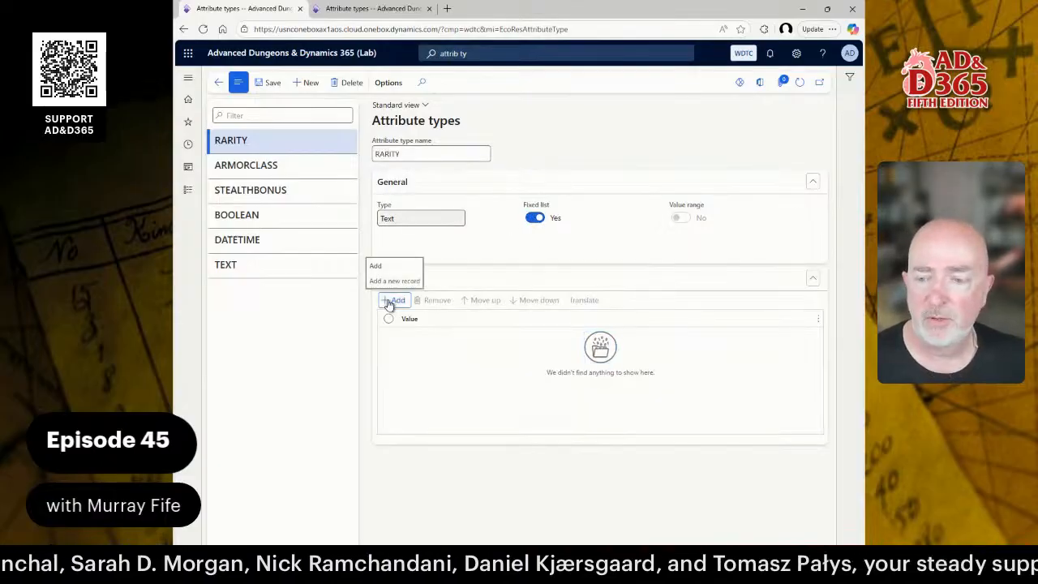
left_click(388, 302)
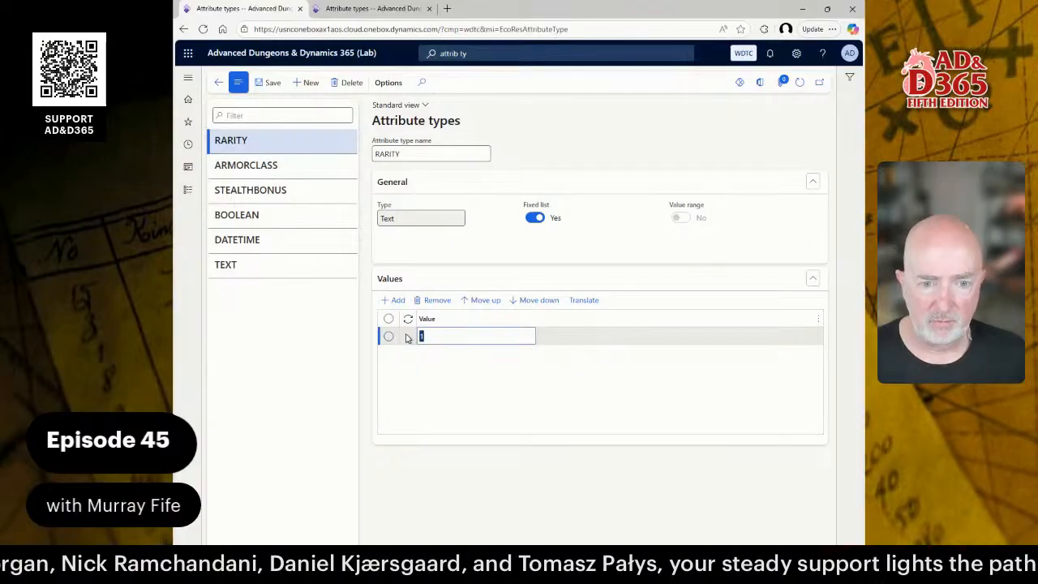
type("COMMO")
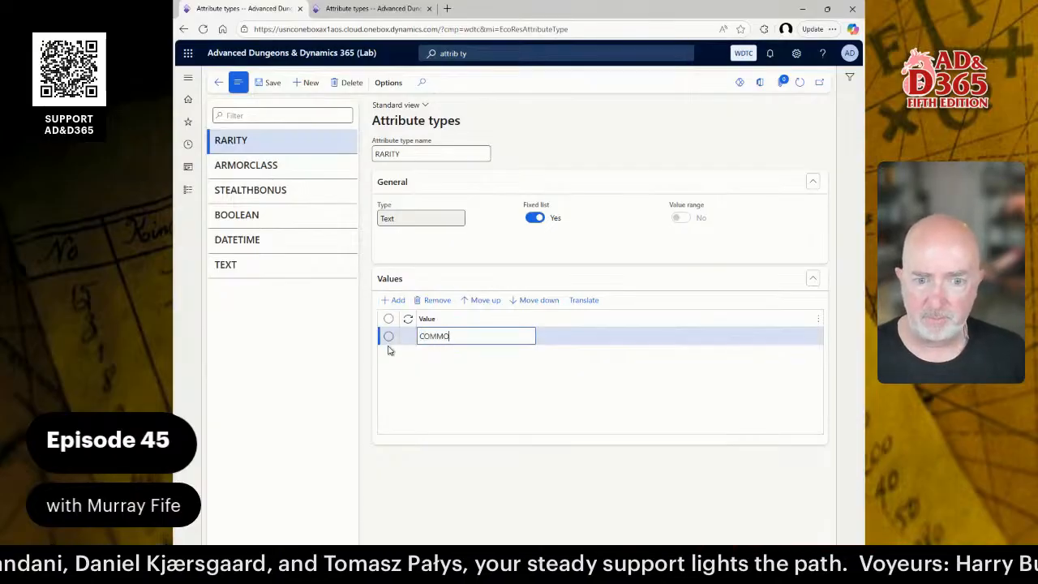
type("N")
key("ctrl+a")
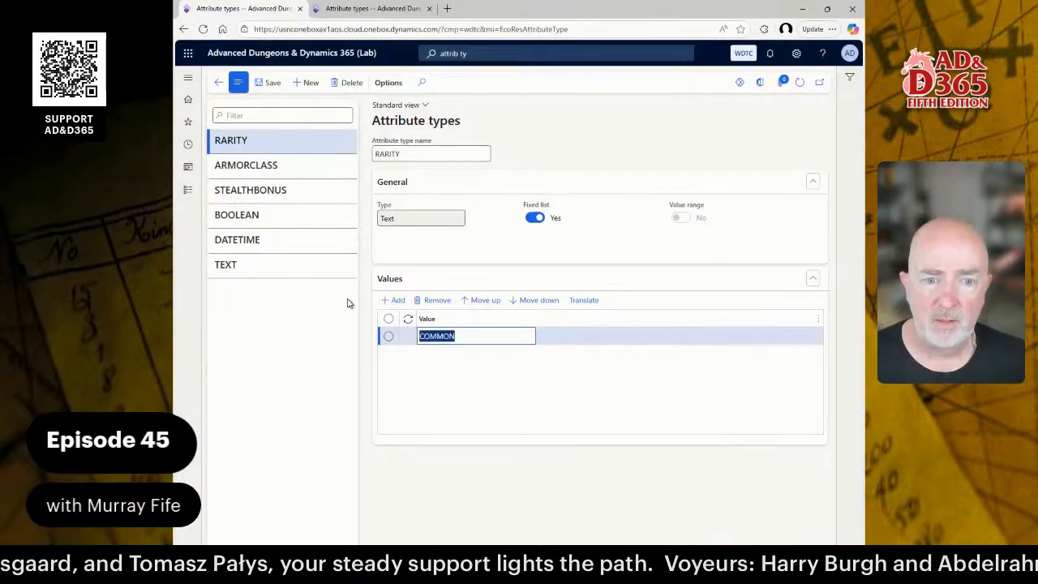
Add UNCOMMON and RARE to the RARITY value list.
left_click(390, 302)
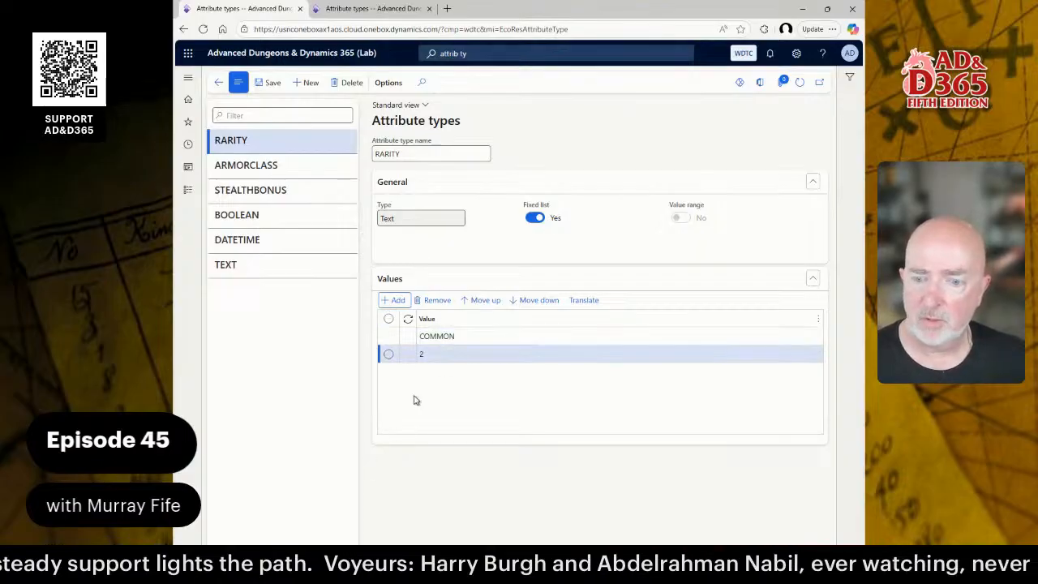
left_click(425, 352)
key("BackSpace")
type("UN")
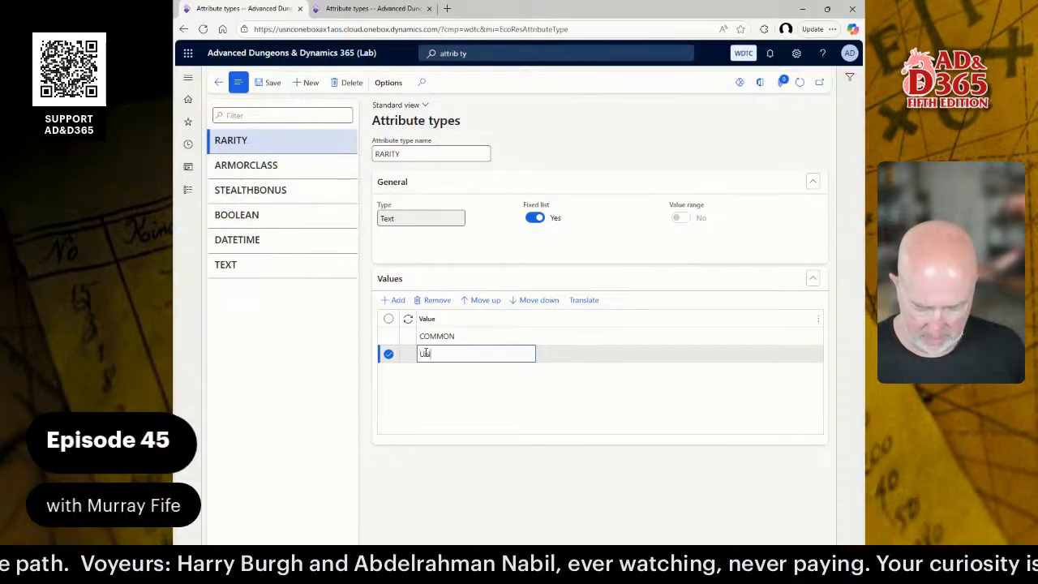
type("COMMON")
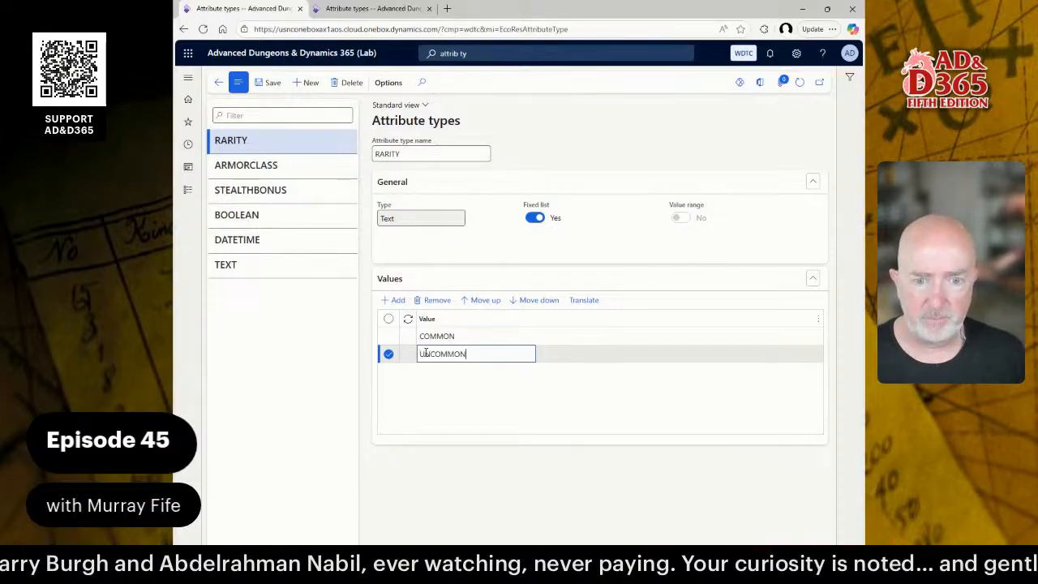
left_click(392, 301)
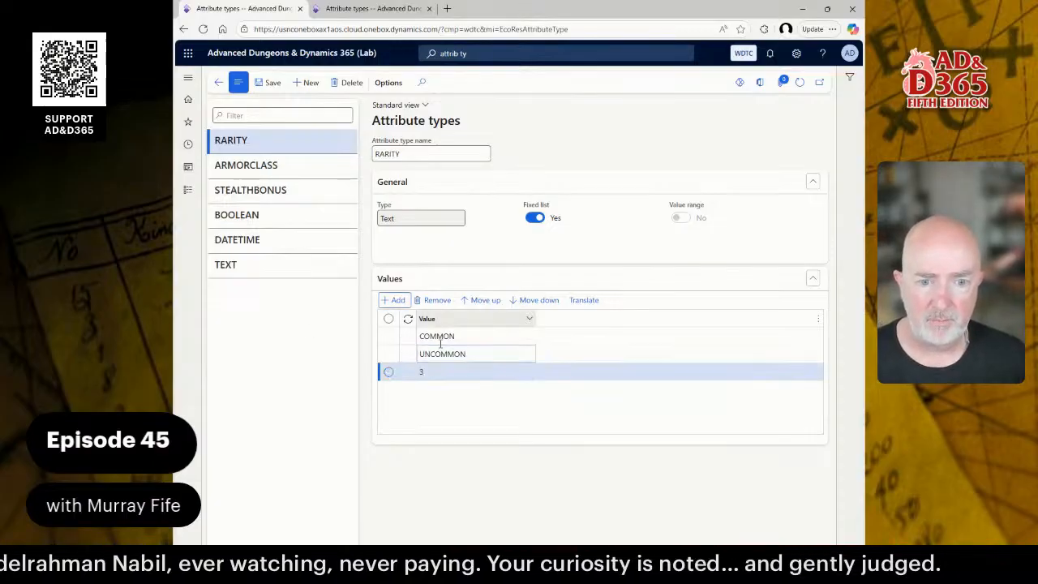
type("RARE")
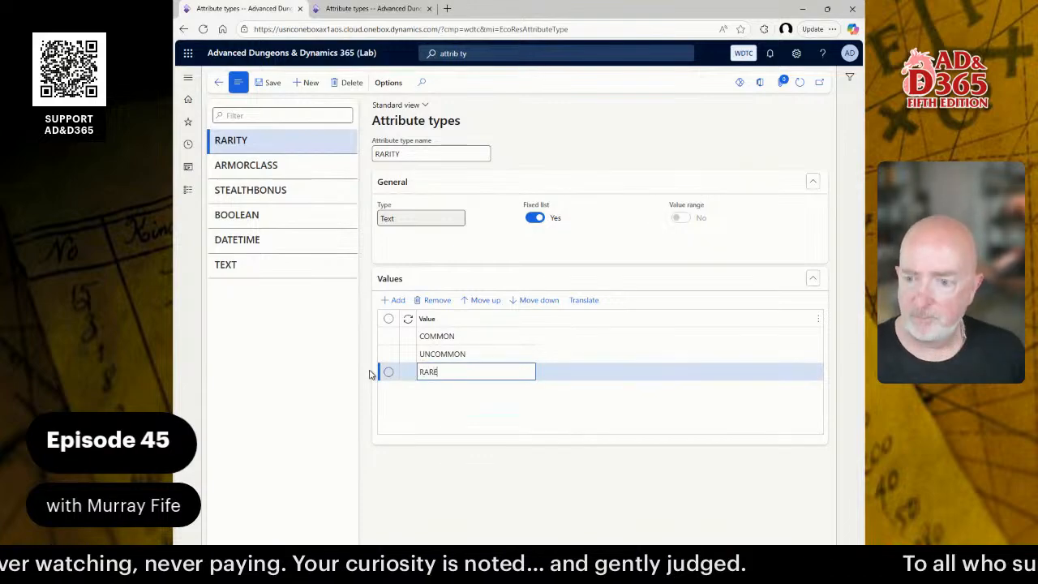
Add VERY RARE and LEGENDARY to the RARITY value list.
left_click(396, 300)
type("4")
left_click(442, 390)
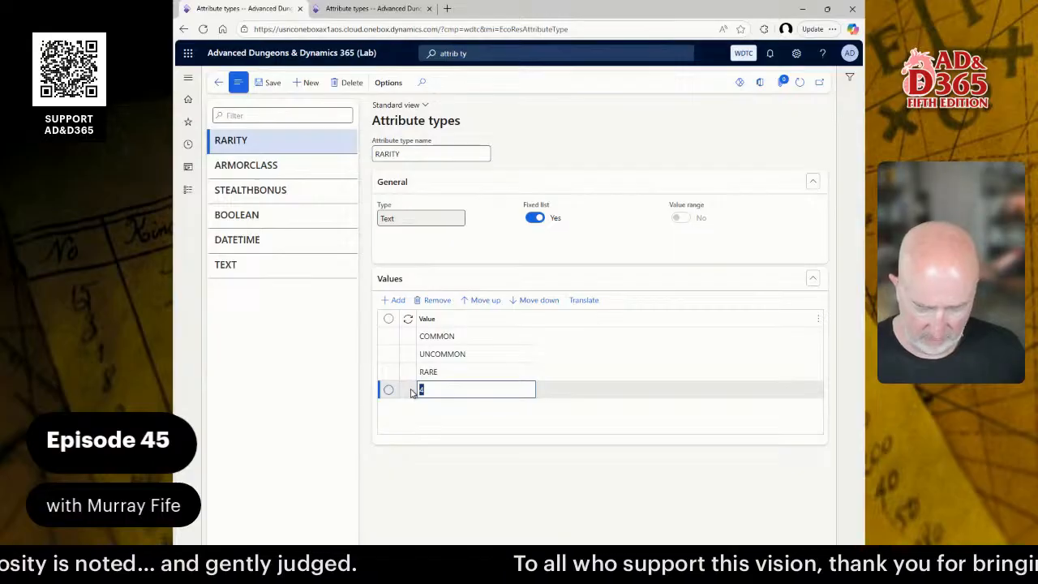
type("VERY RARE")
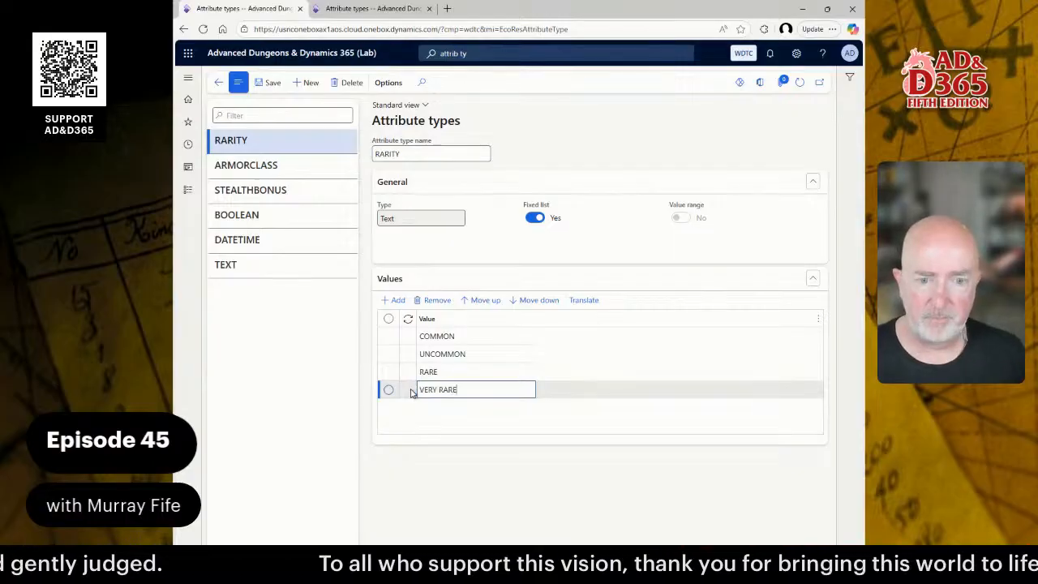
left_click(397, 302)
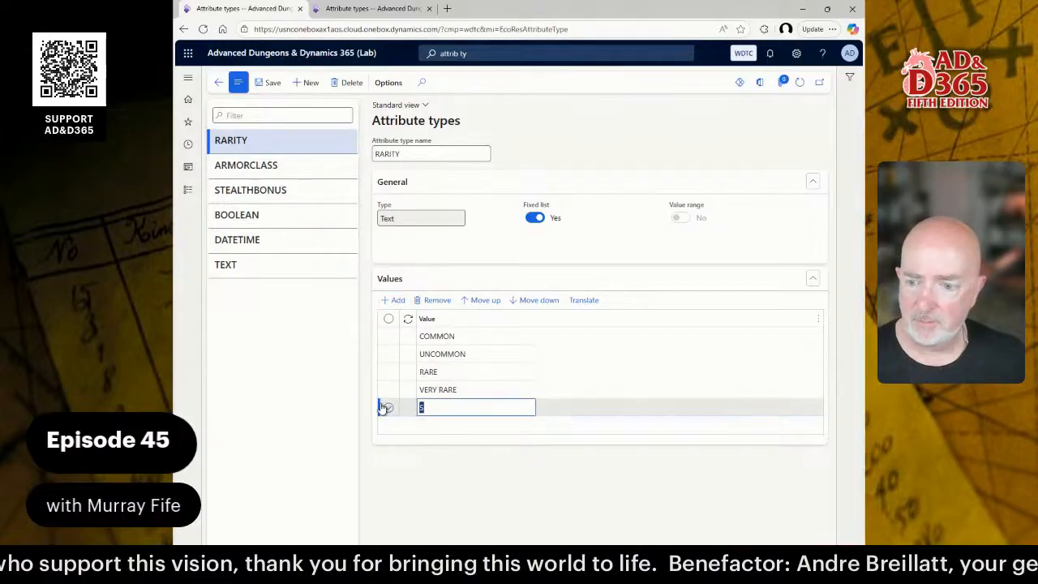
type("LEGE")
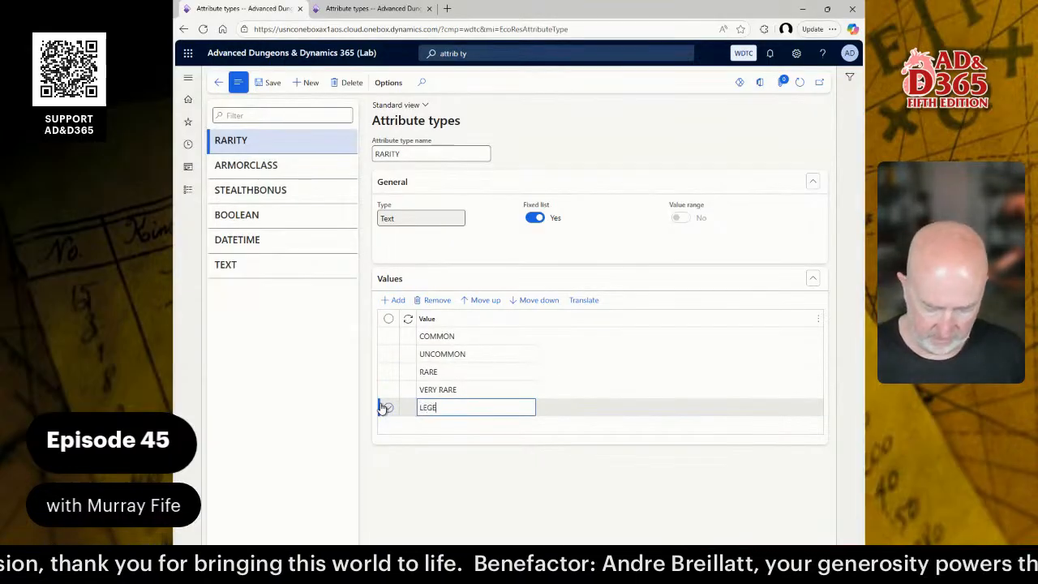
type("N")
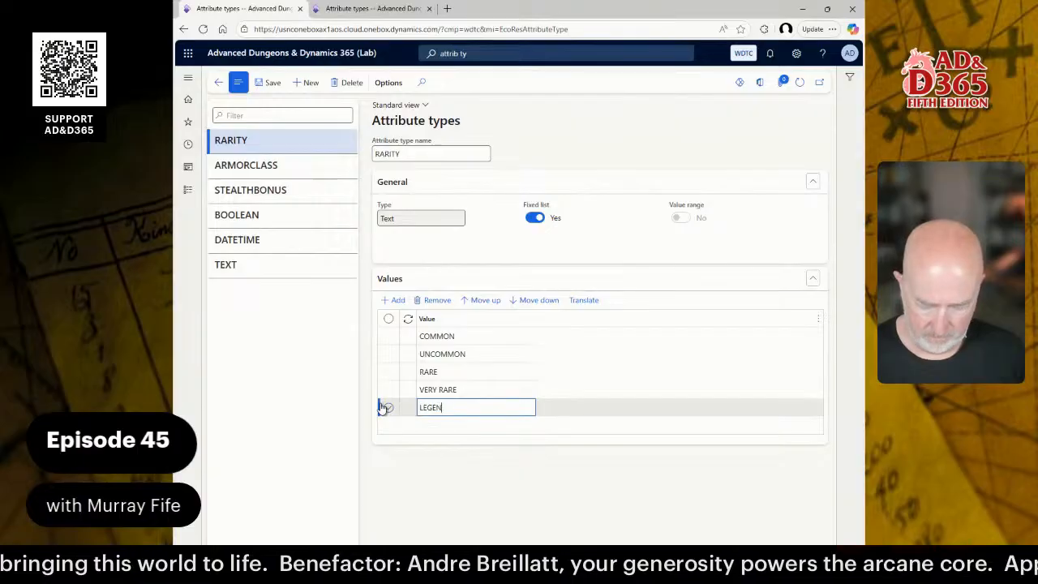
type("DARY")
left_click(383, 407)
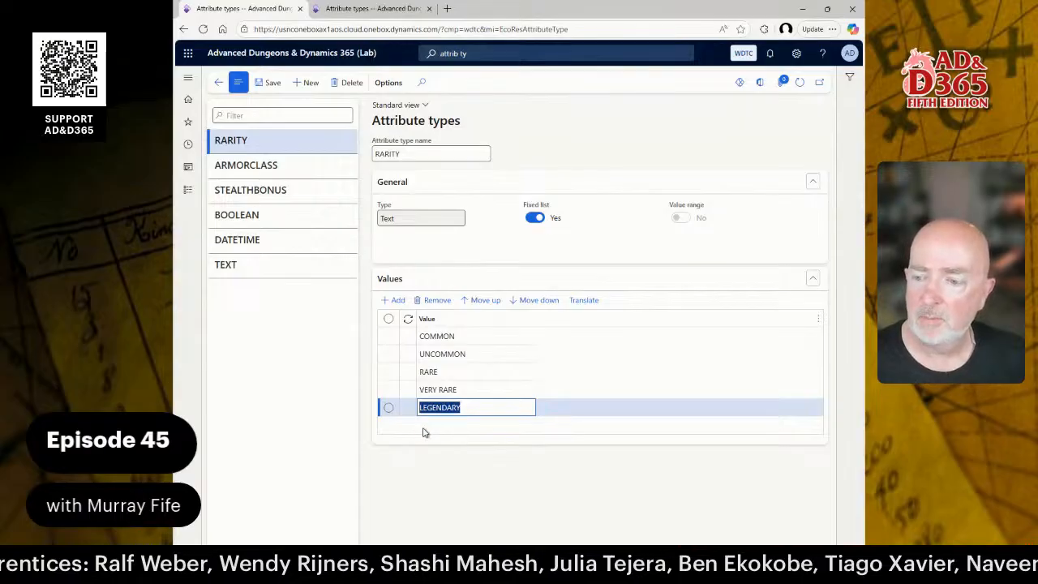
left_click(305, 85)
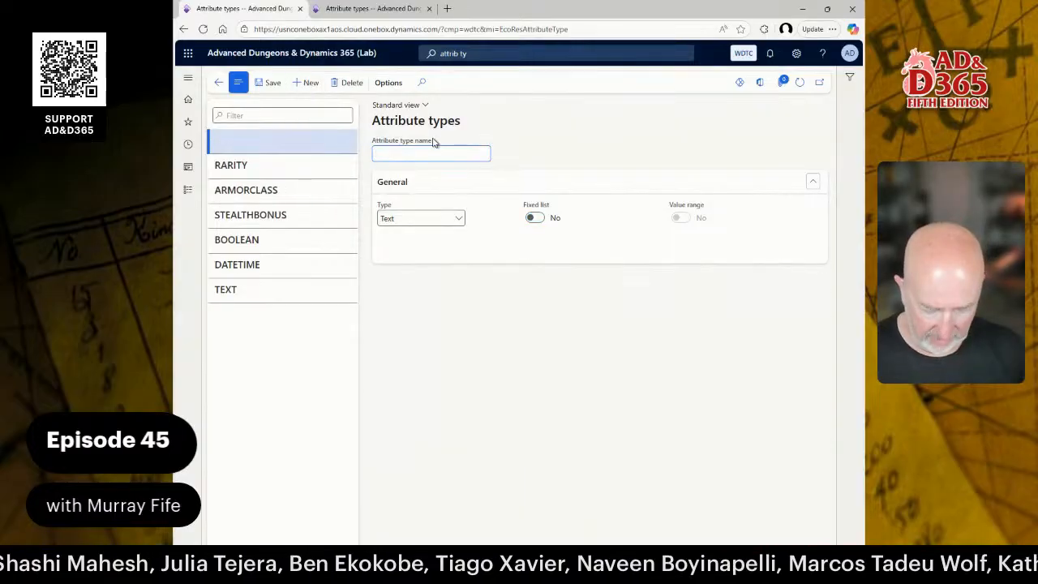
Name the new attribute type CONDITION, enable Fixed list, and enter NEW as the first value.
type("CONDITION")
key("Tab")
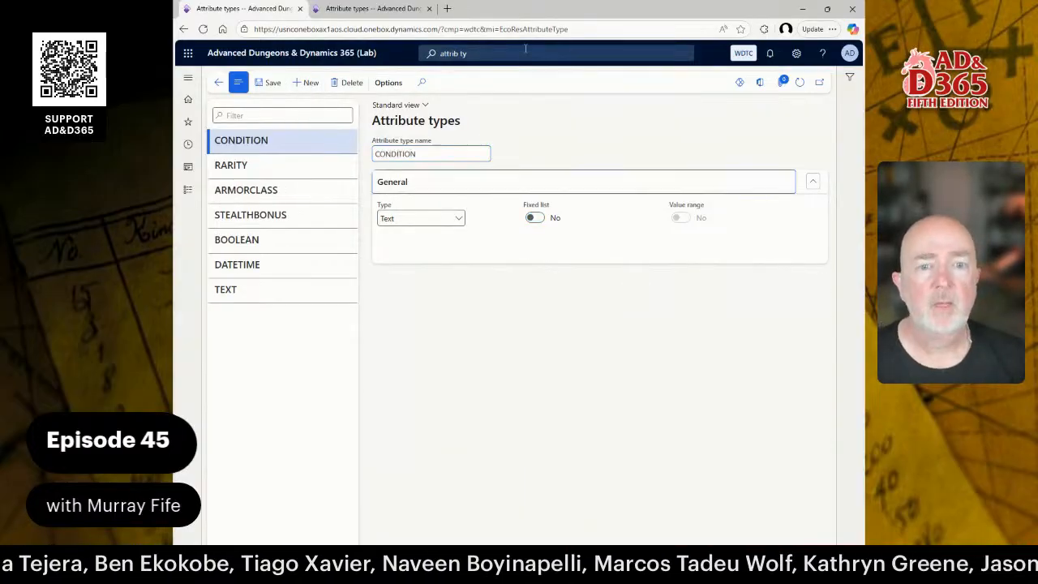
left_click(533, 217)
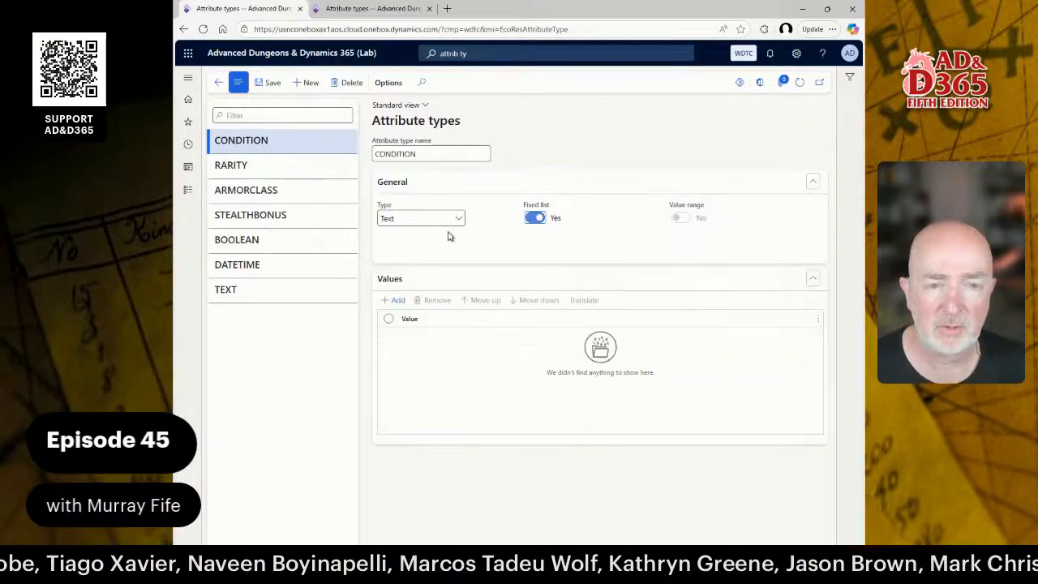
left_click(394, 300)
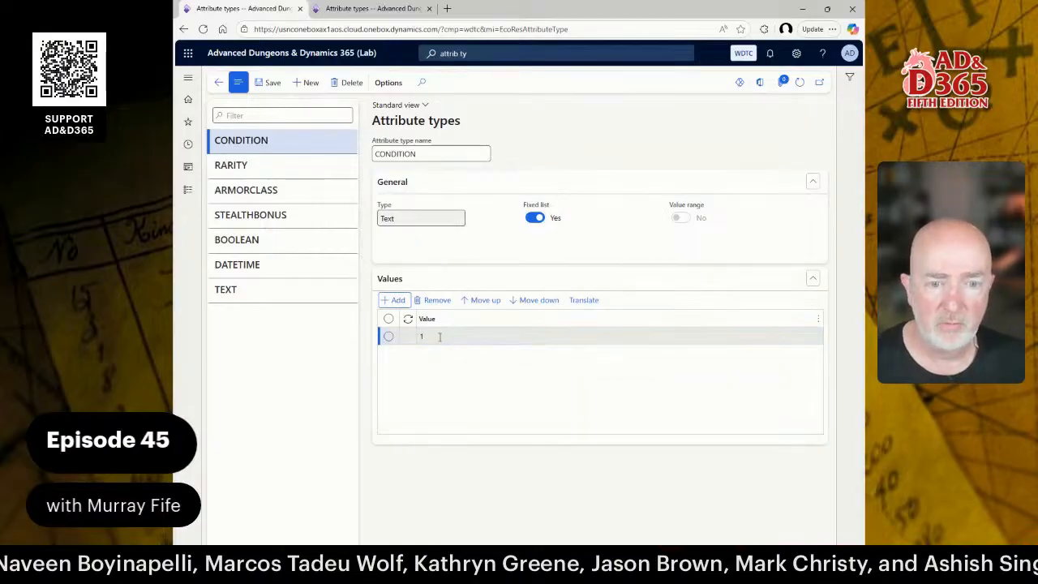
type("1")
type("NEW")
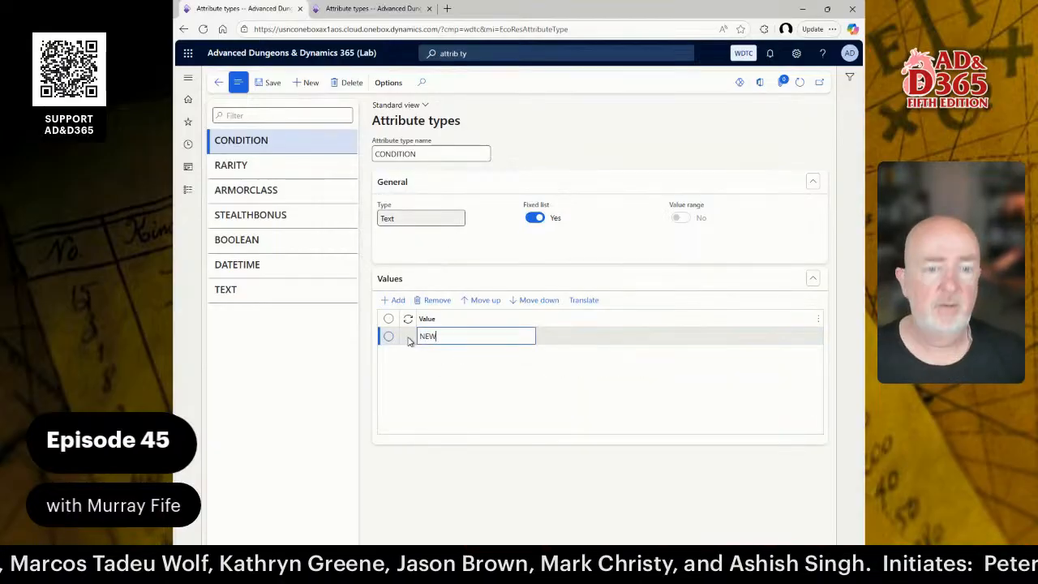
Add USED, DAMAGED and CURSED to the CONDITION value list.
left_click(394, 301)
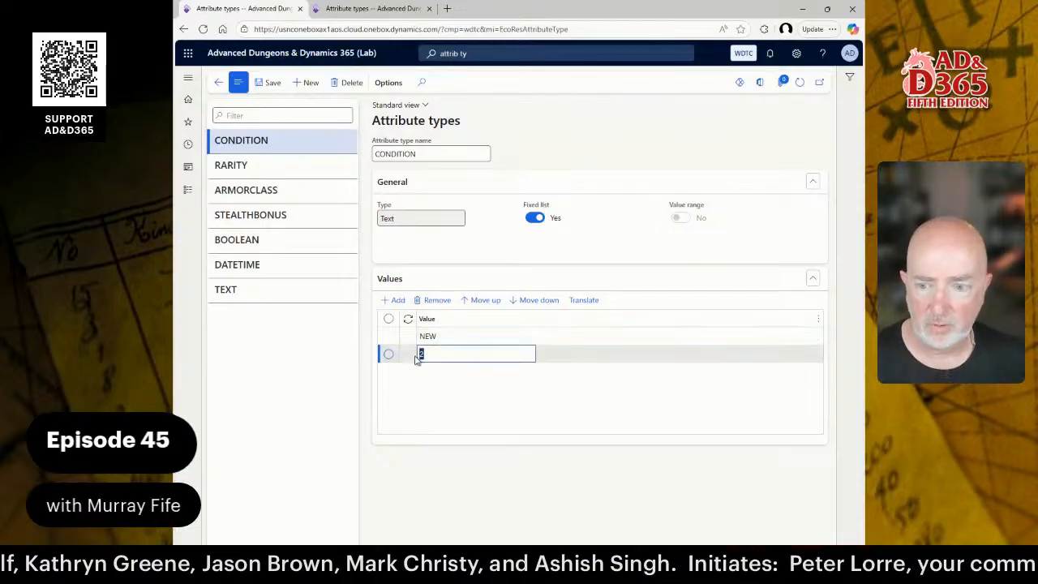
type("USED")
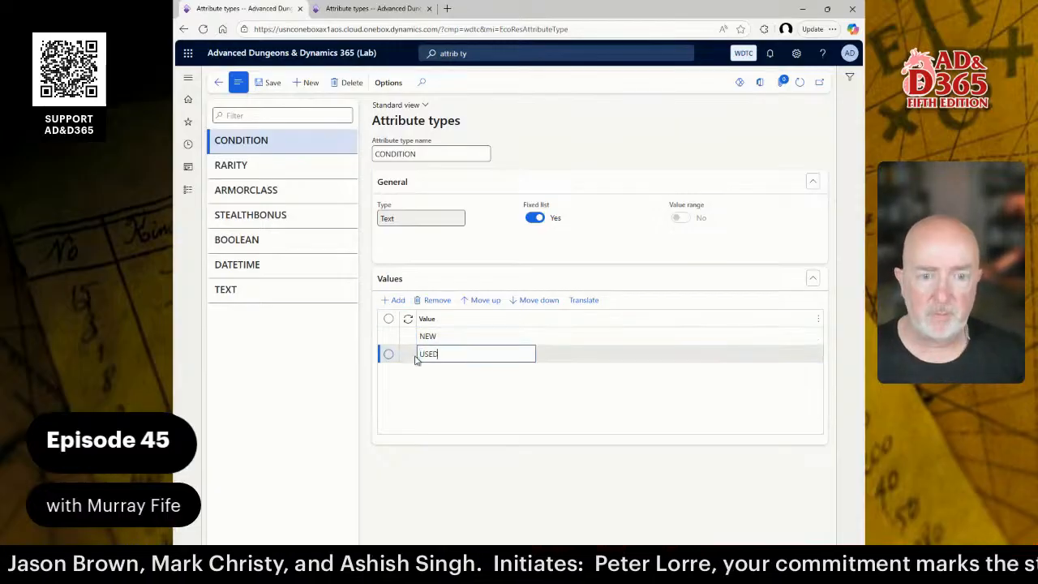
left_click(394, 301)
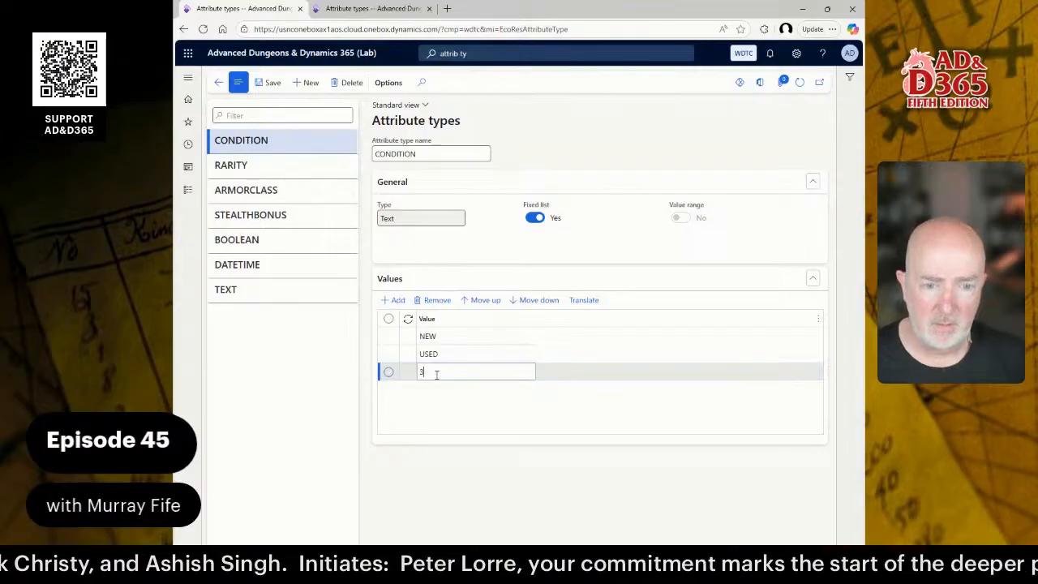
type("DAMAGED")
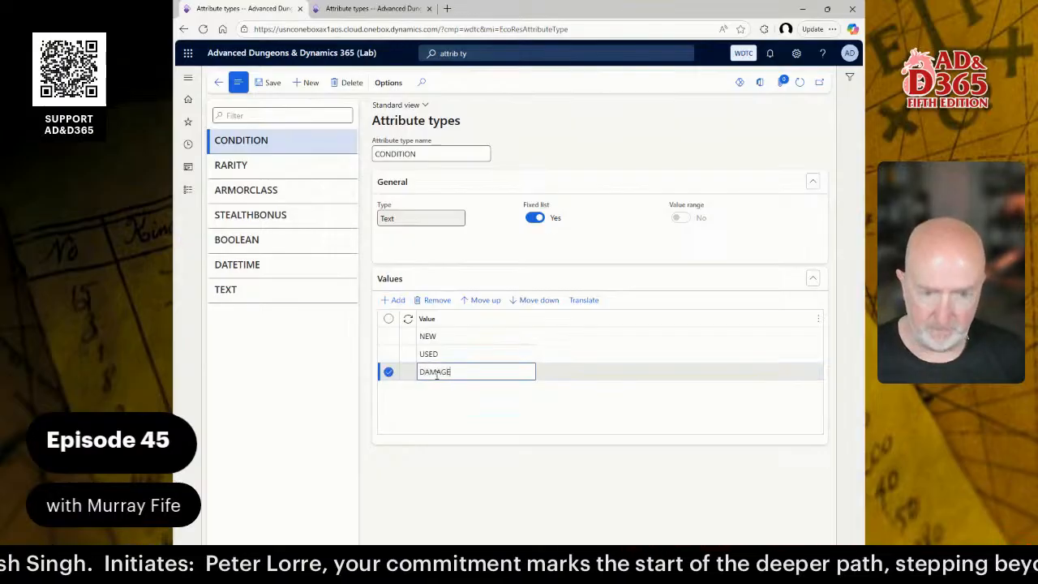
left_click(395, 298)
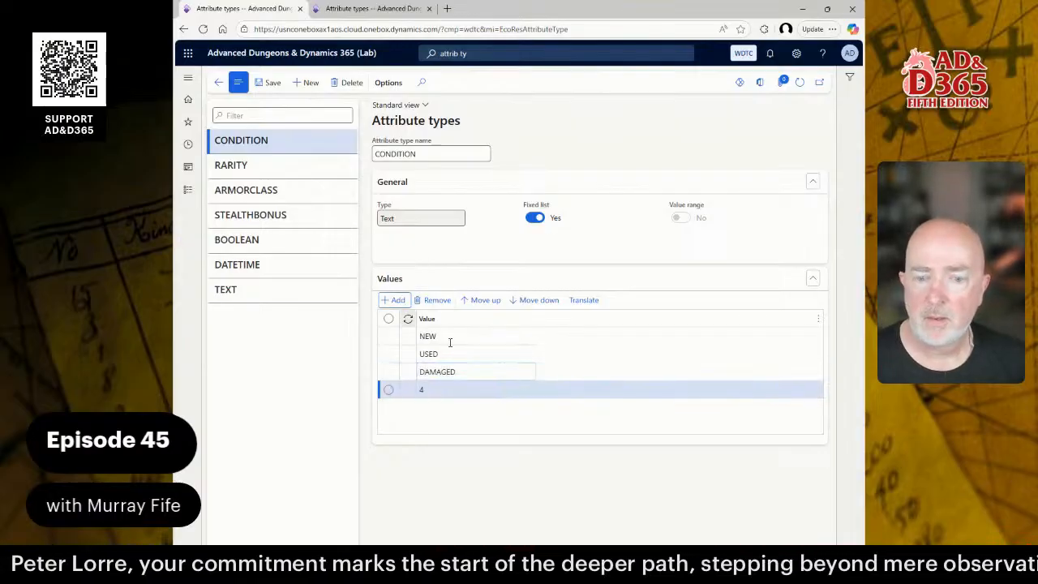
type("CURSED")
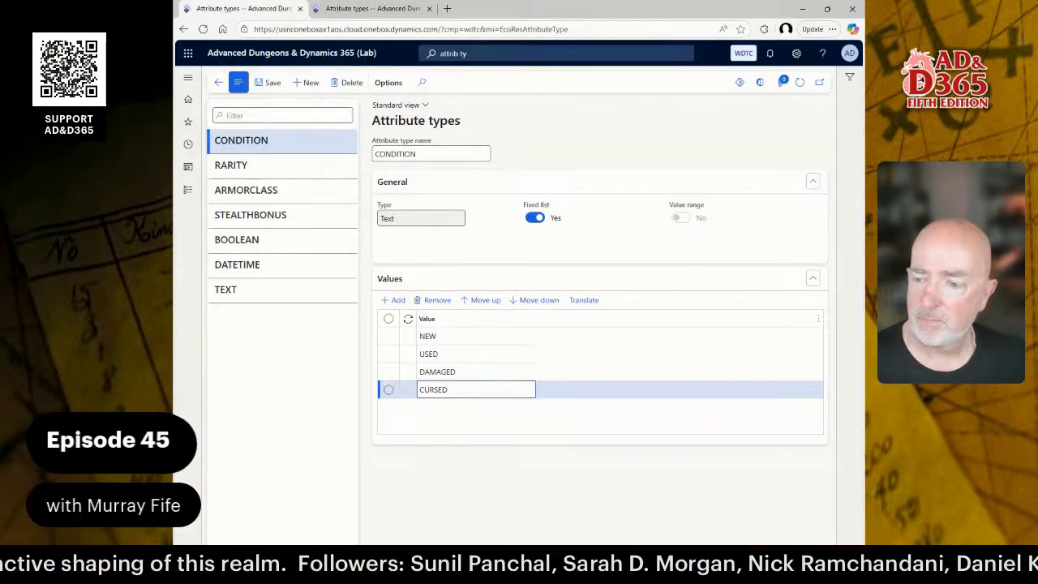
left_click(309, 82)
Name the new attribute type MATERIAL and keep its data type as Text.
type("MAT")
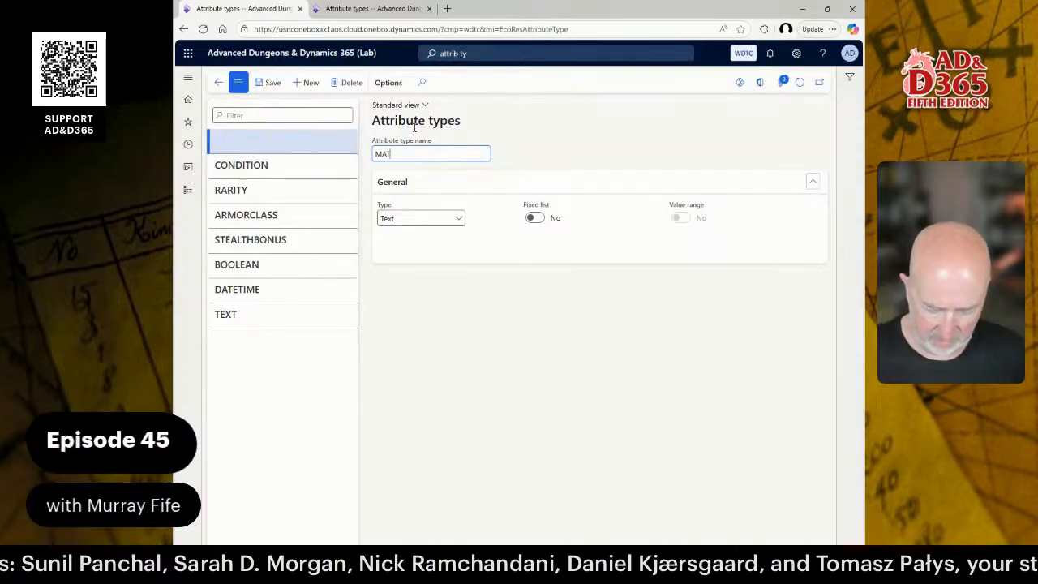
type("ERIAL")
key("Tab")
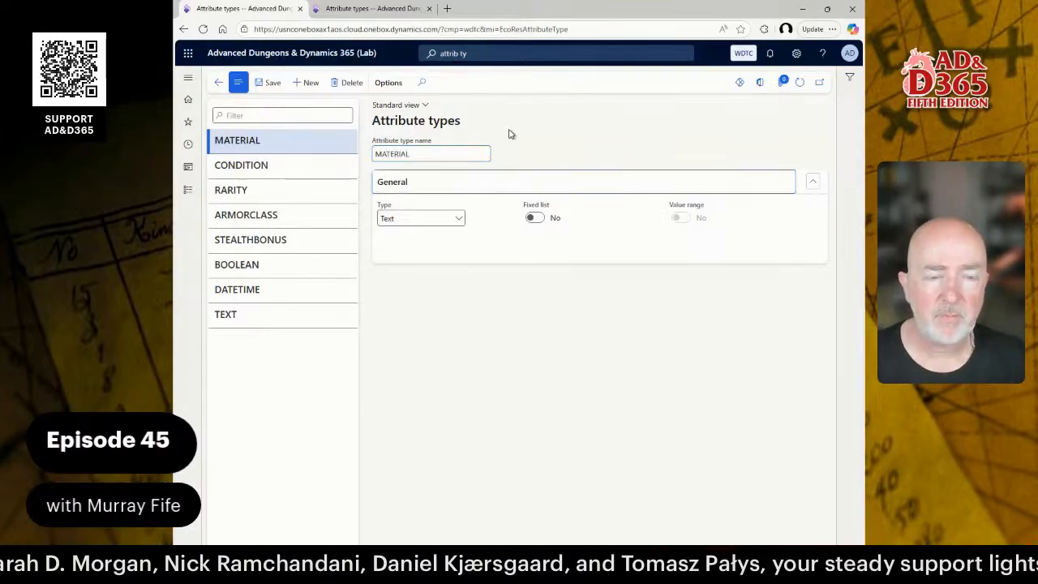
left_click(458, 219)
left_click(457, 216)
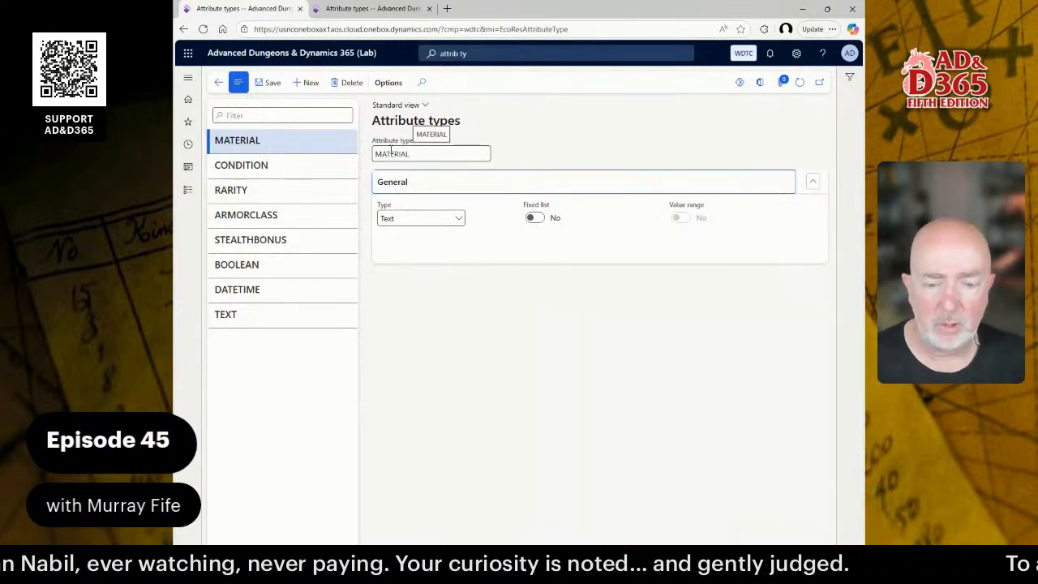
Scroll through the Word guide's attribute types table and How to do it steps, then return to the browser.
key("alt+Tab")
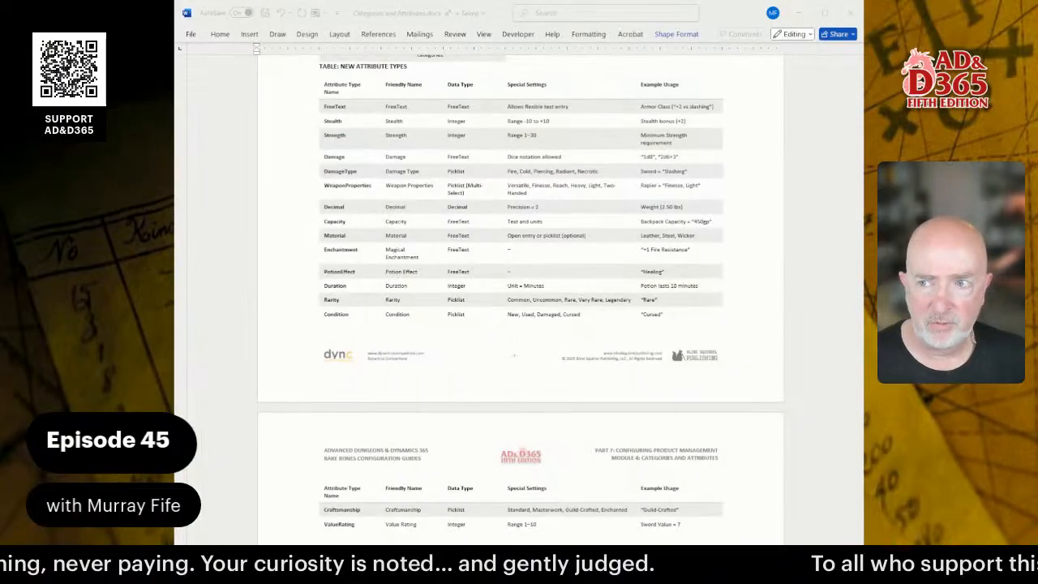
scroll(519, 300, "down", 3)
scroll(519, 300, "up", 6)
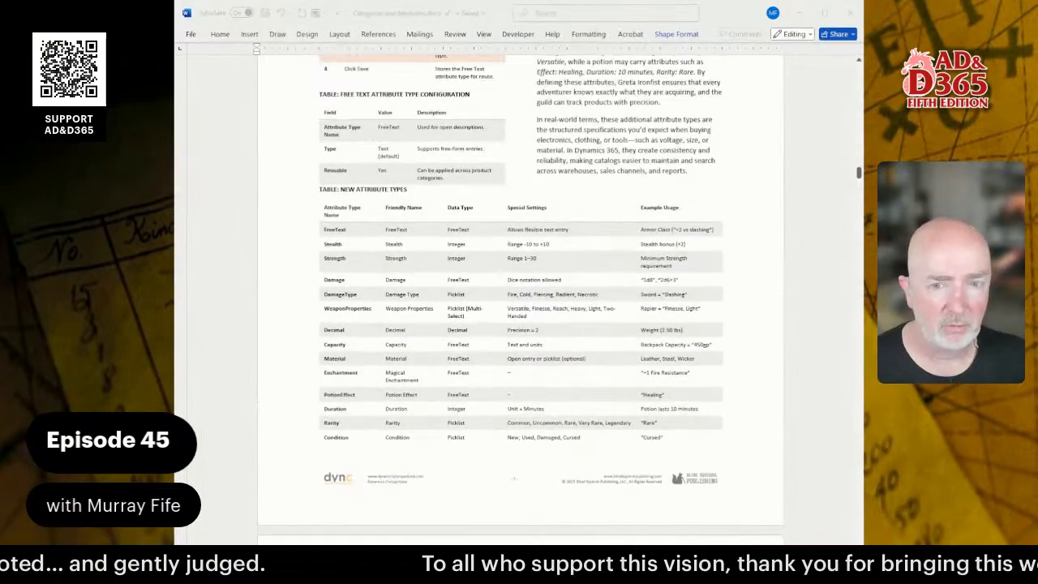
scroll(519, 301, "down", 15)
scroll(520, 300, "down", 13)
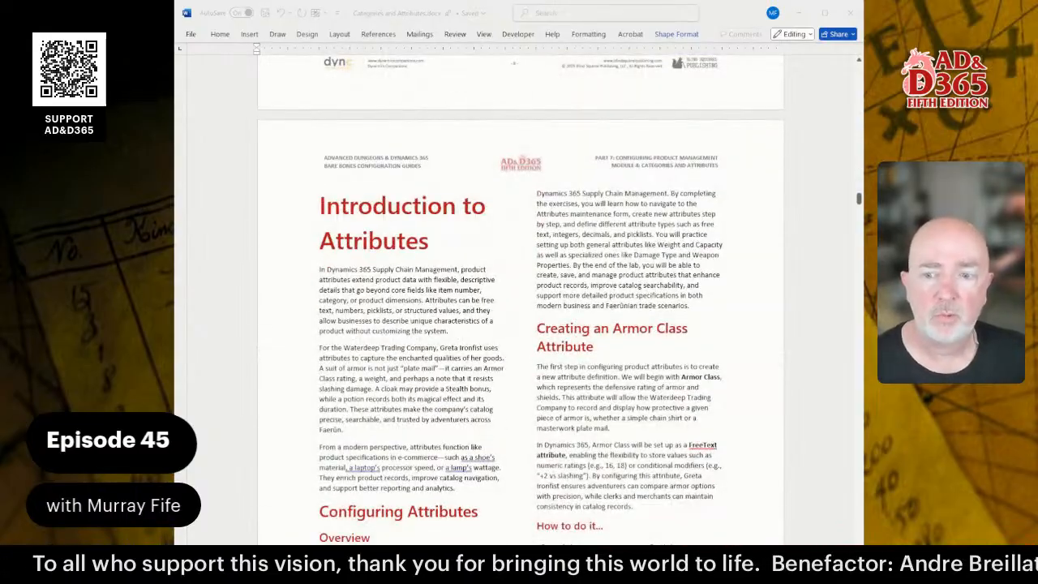
scroll(519, 300, "down", 1)
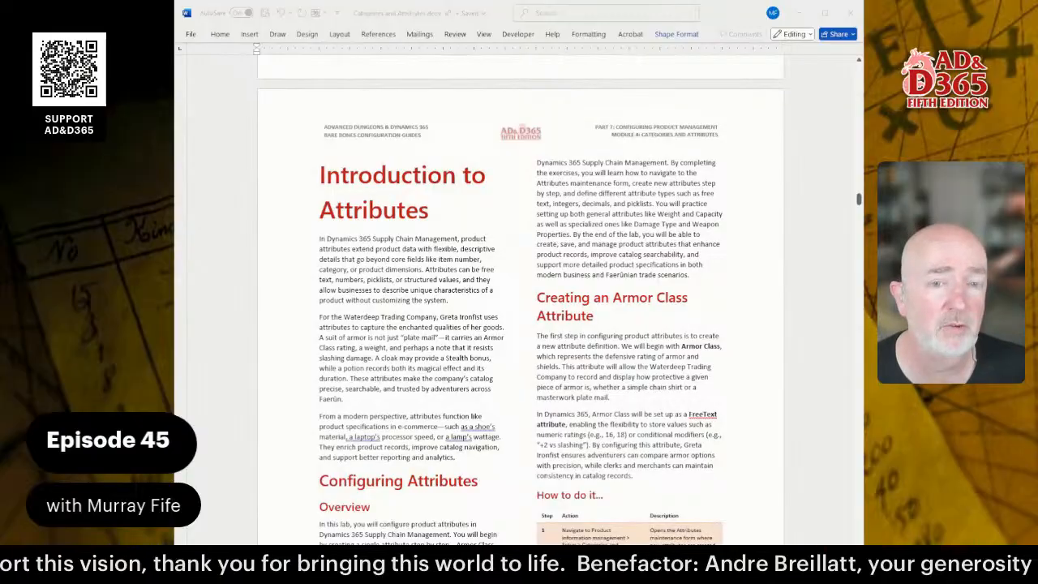
scroll(521, 301, "down", 2)
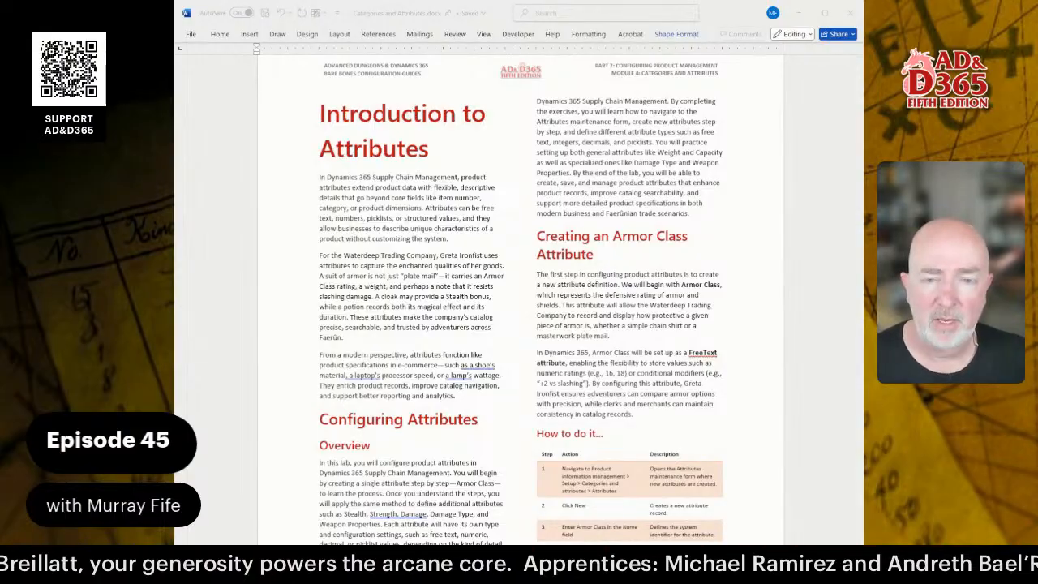
scroll(521, 300, "down", 5)
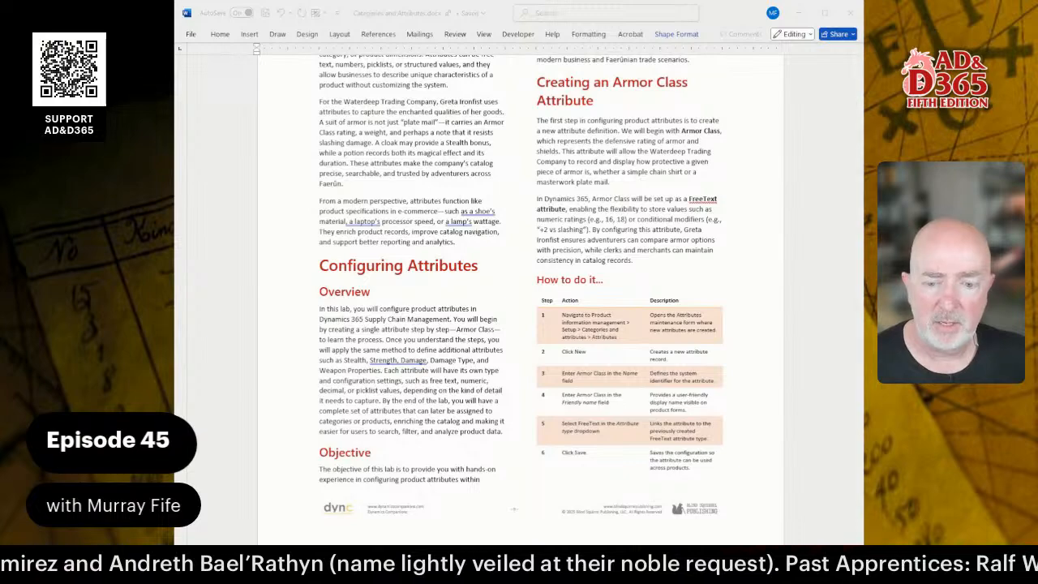
key("alt+Tab")
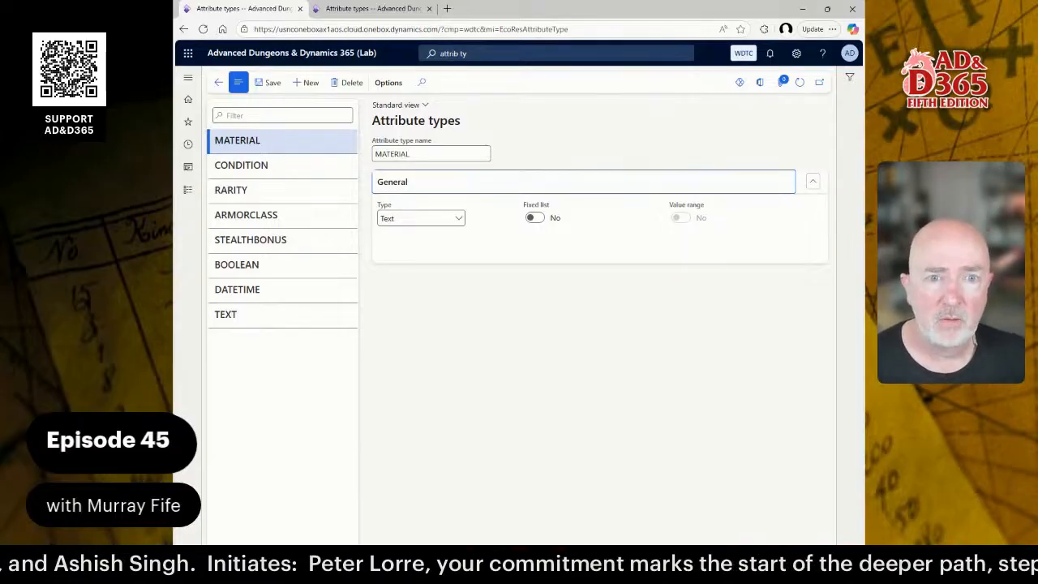
Search 'attributes' and open Product information management's Attributes setup page.
left_click(474, 52)
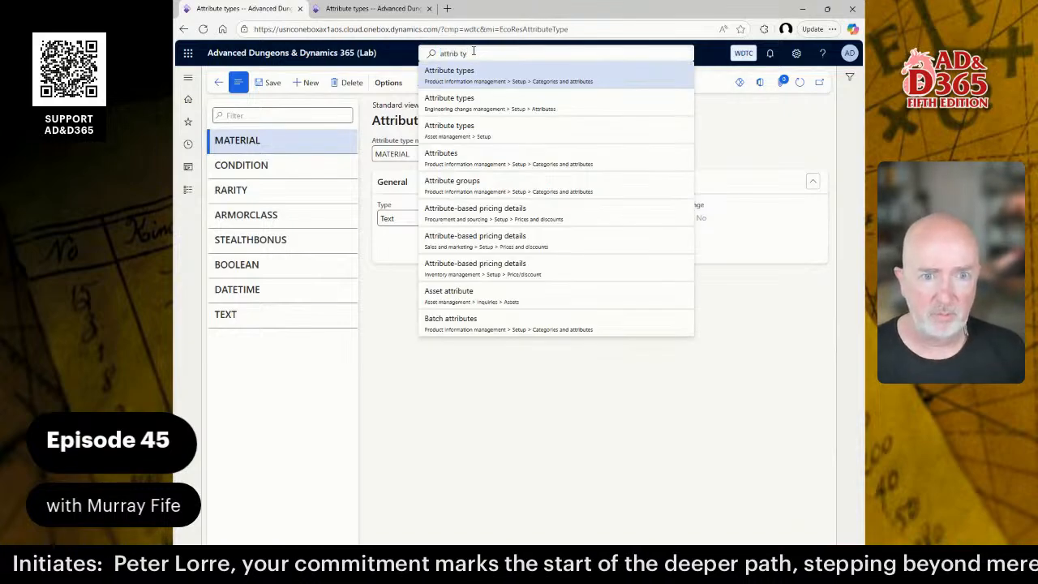
key("BackSpace")
key("BackSpace")
type("utes")
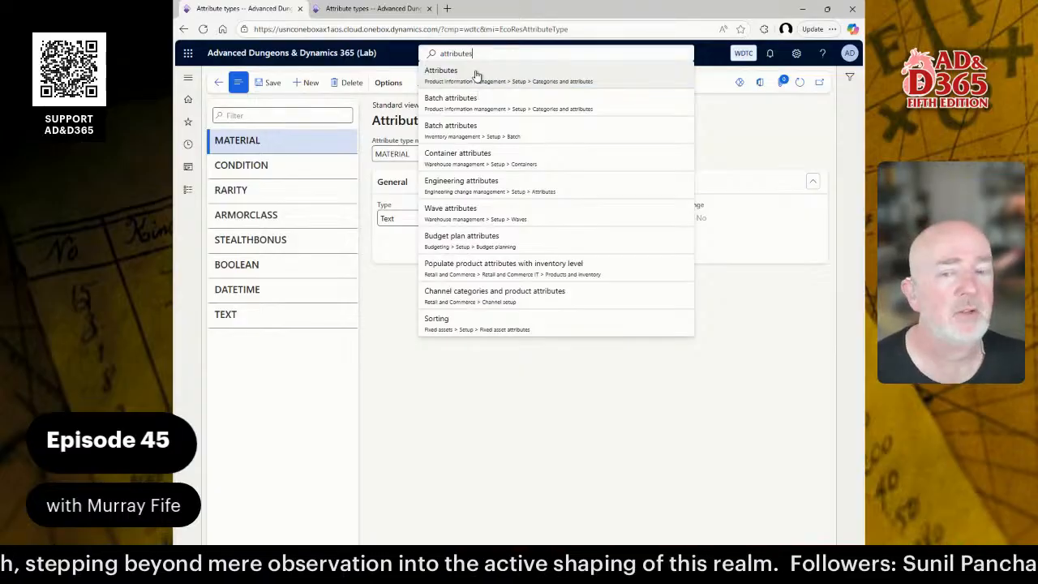
left_click(186, 191)
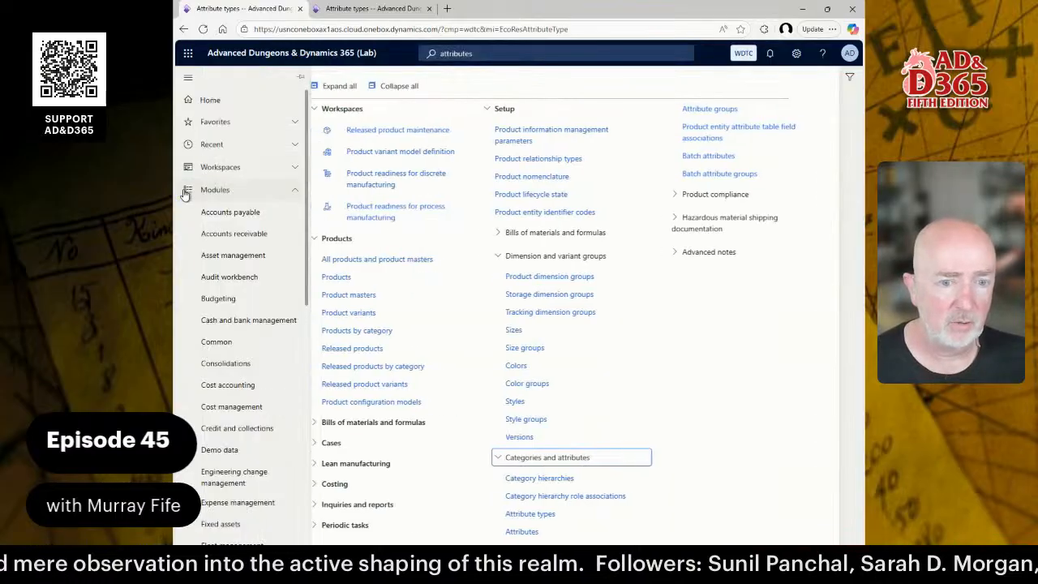
left_click(535, 532)
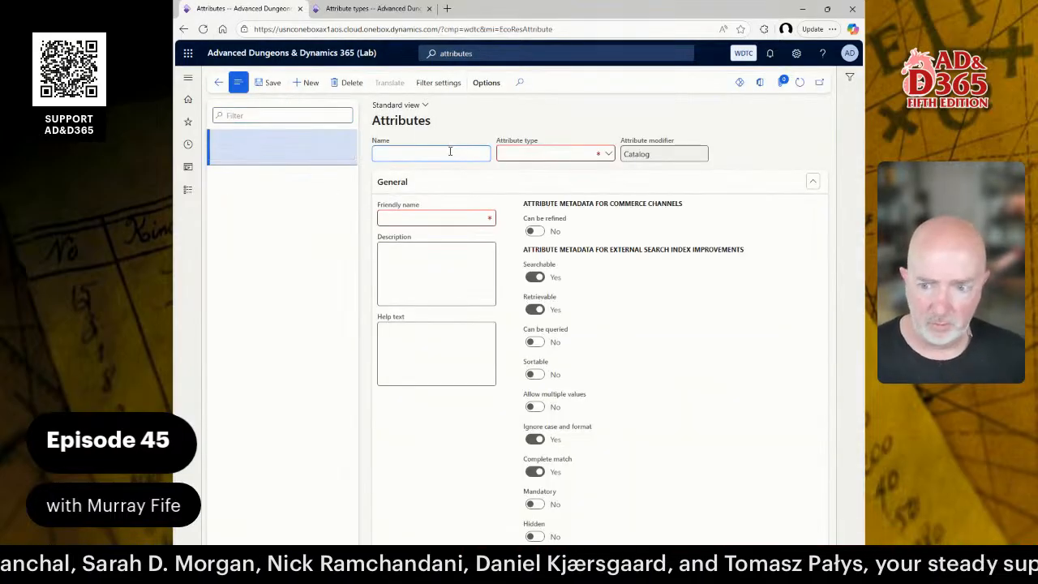
Create an ARMORCLASS attribute of type ARMORCLASS and rename it to Armor Class.
type("ARMOR")
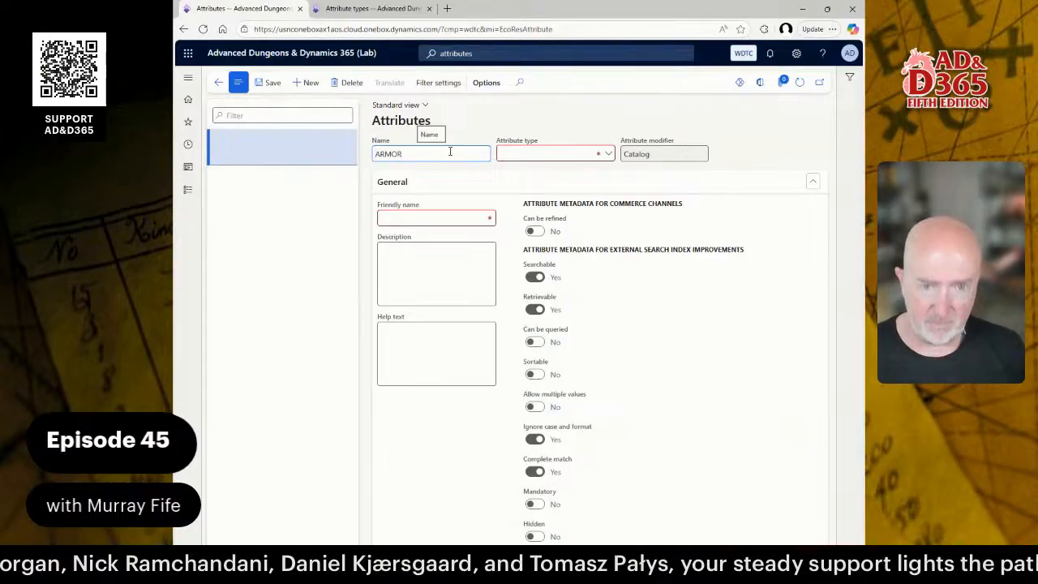
type("CLASS")
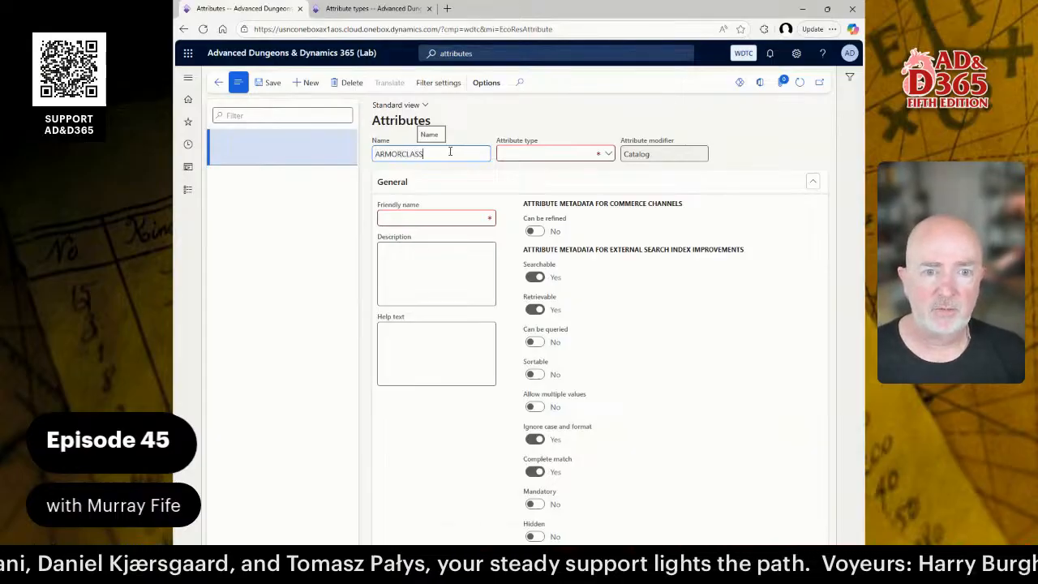
key("Tab")
key("alt+Down")
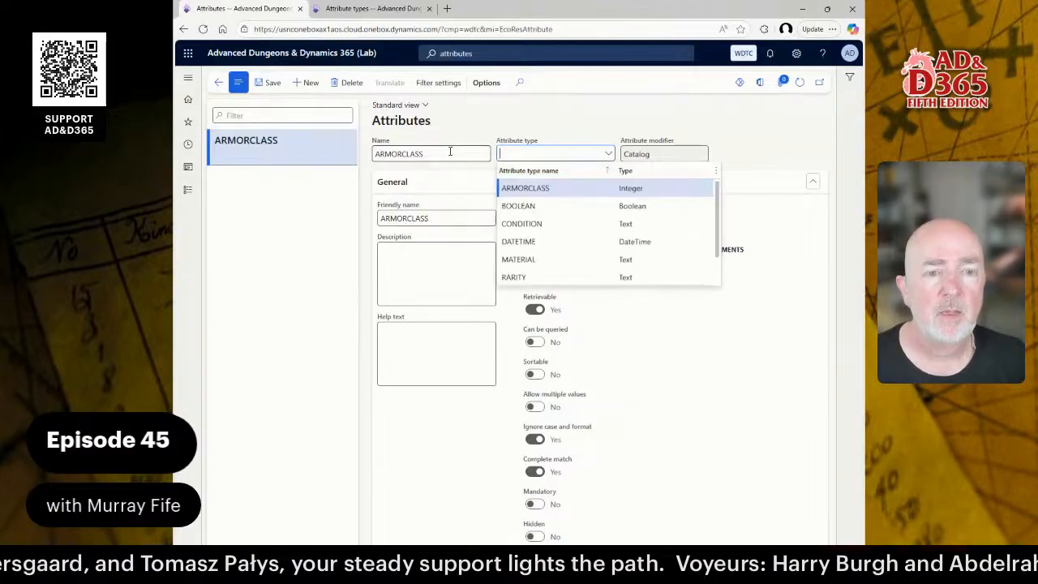
key("Return")
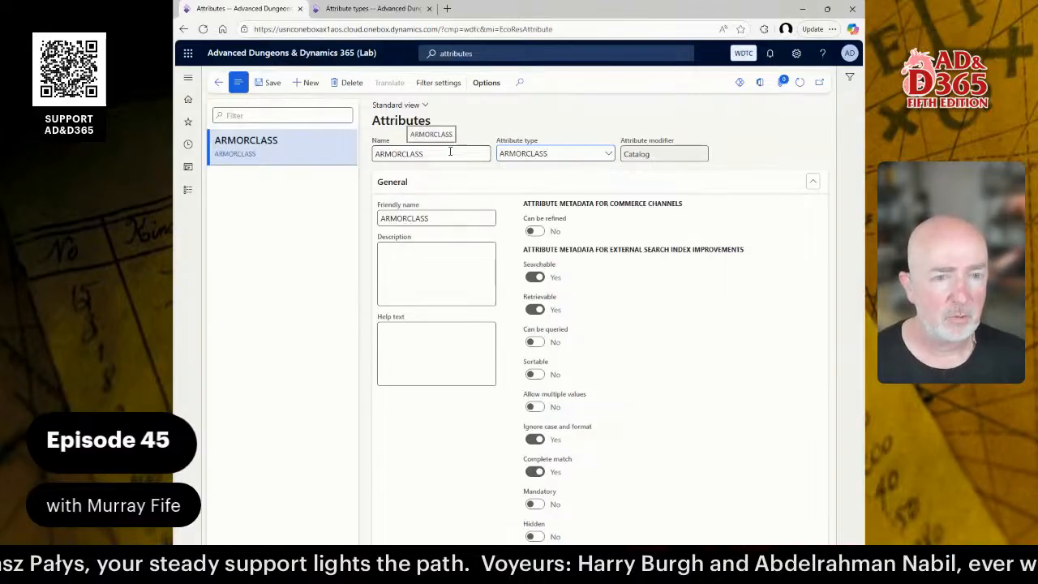
left_click(450, 151)
type("A")
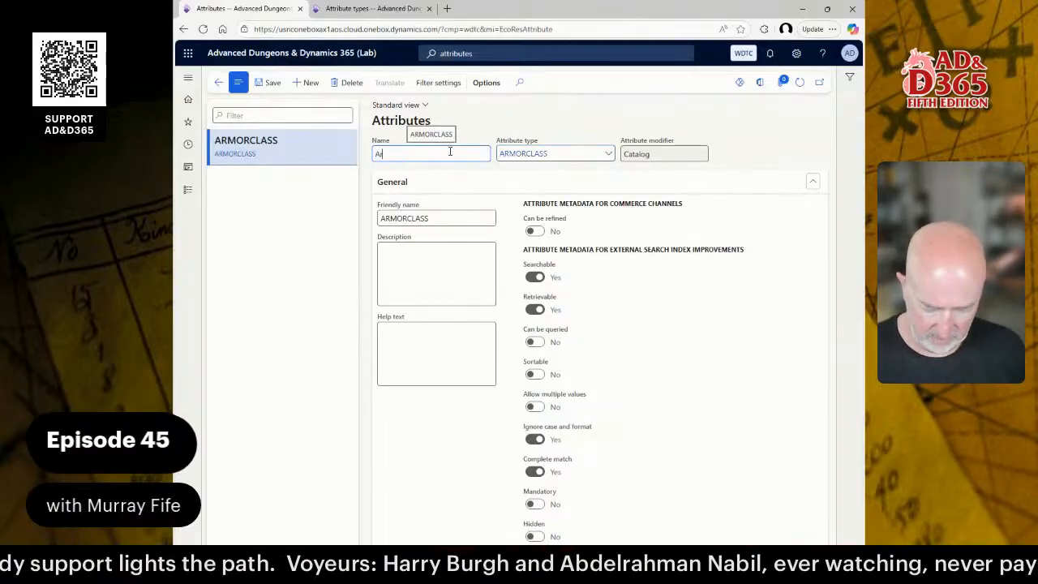
type("rmor Class")
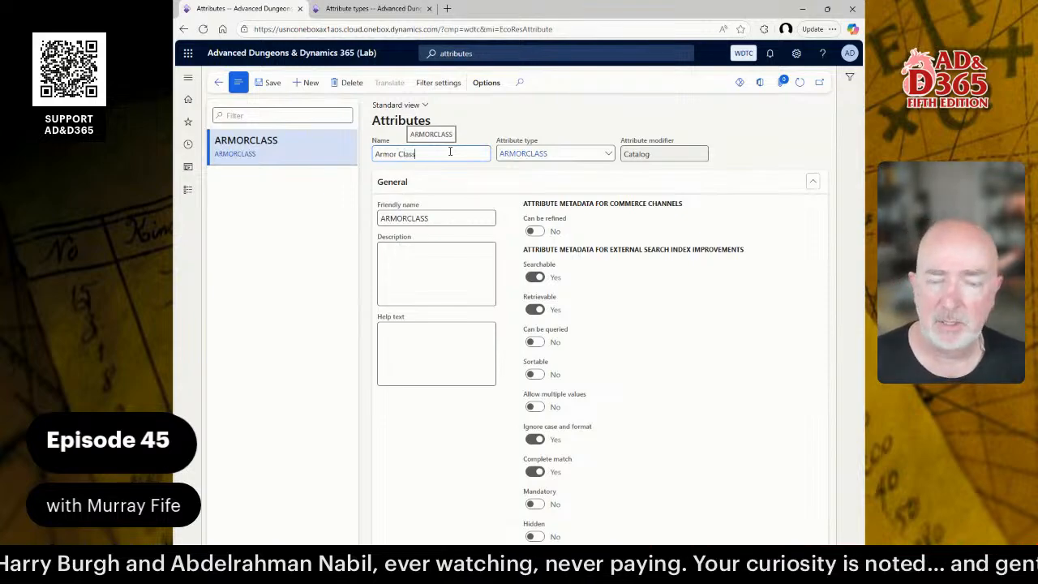
key("Tab")
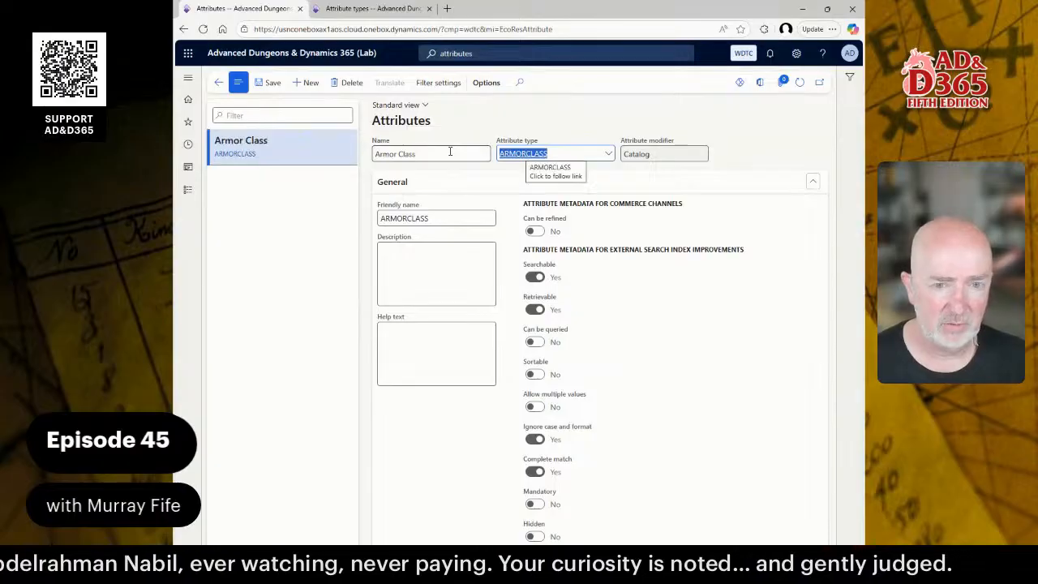
Set friendly name Armor Class and description 'A rating of the Armor Class for the item', starting help text.
key("Tab")
key("shift+Tab")
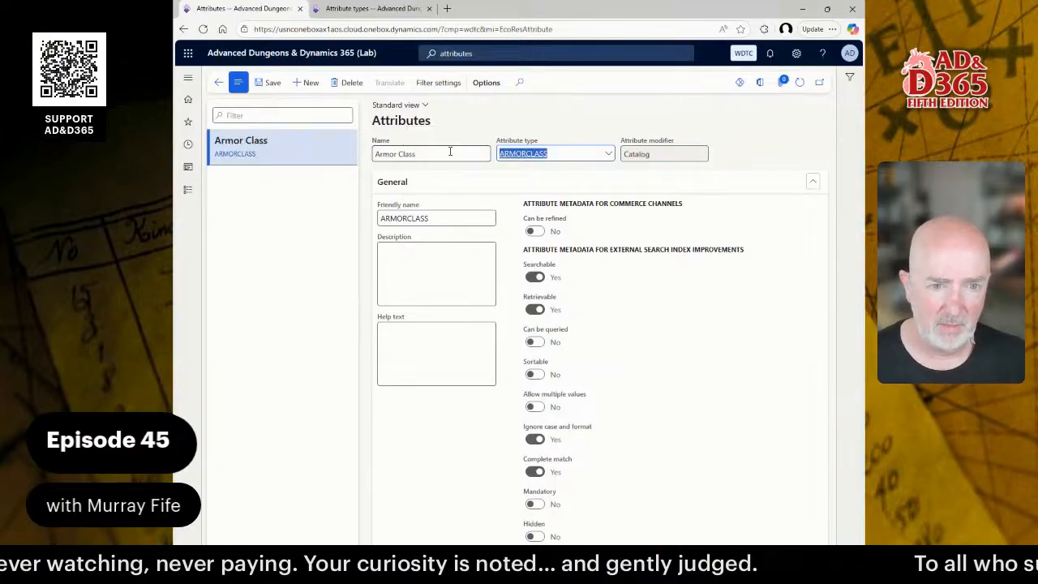
key("shift+Tab")
key("ctrl+c")
key("Tab")
key("Tab")
key("Tab")
key("Tab")
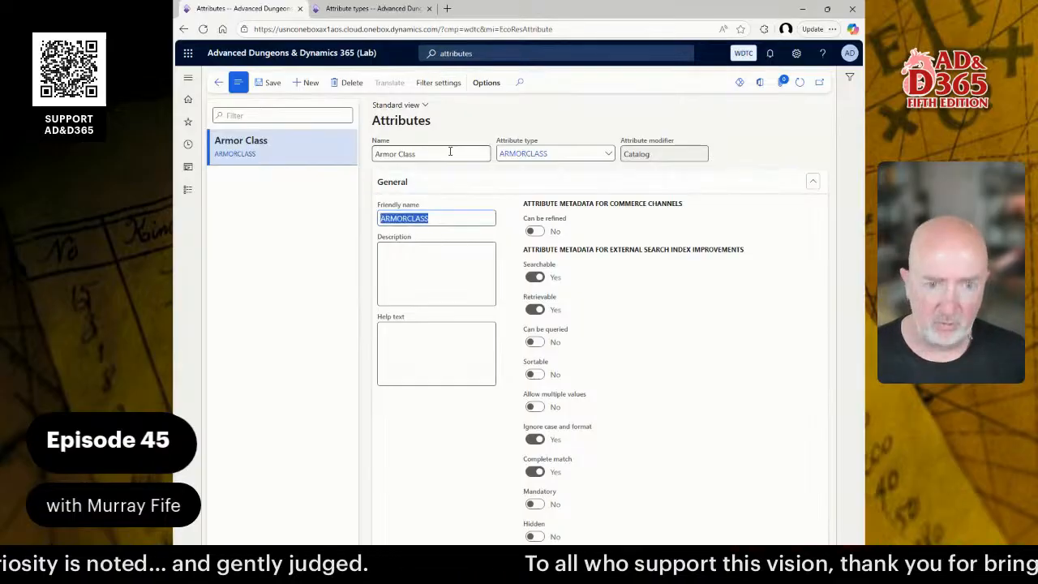
key("ctrl+v")
key("Tab")
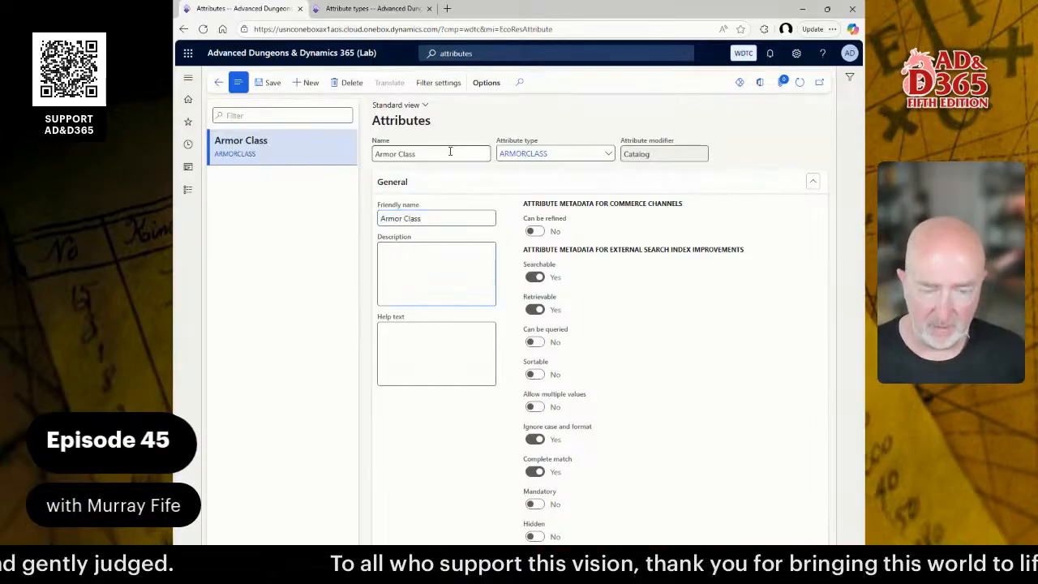
type("A rat")
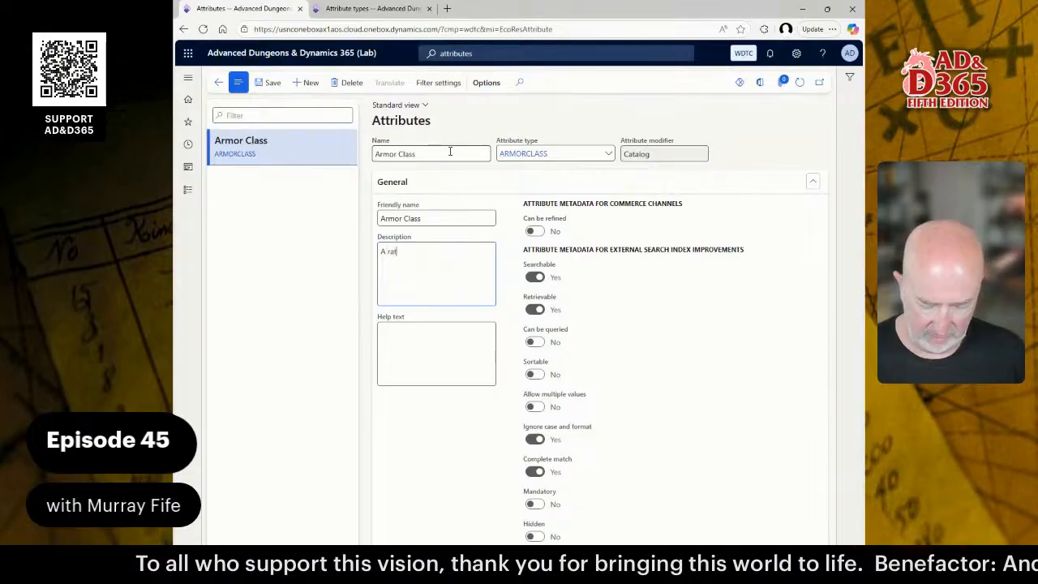
type("ing of the ")
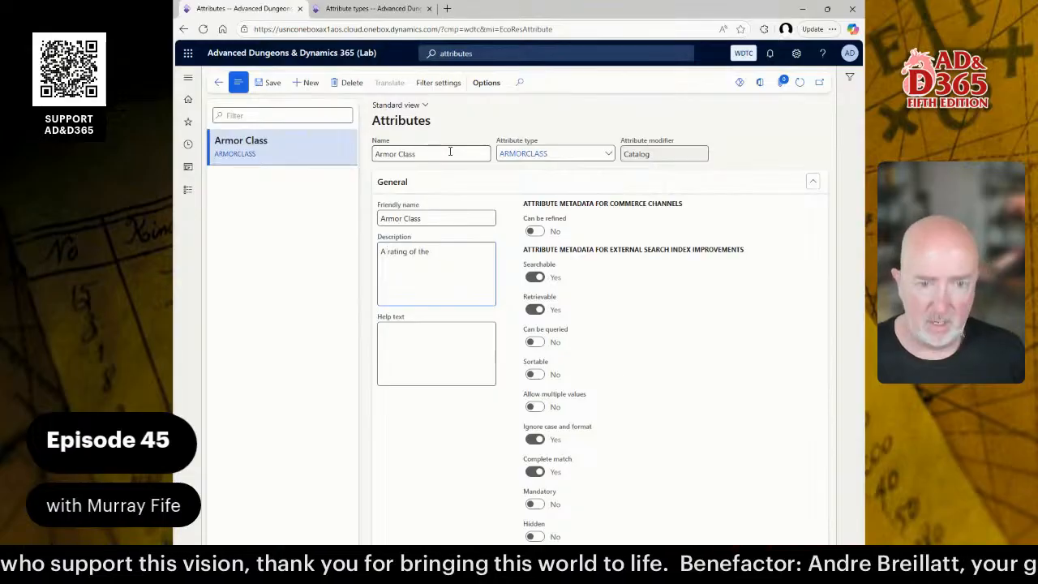
type("Armor Class for the")
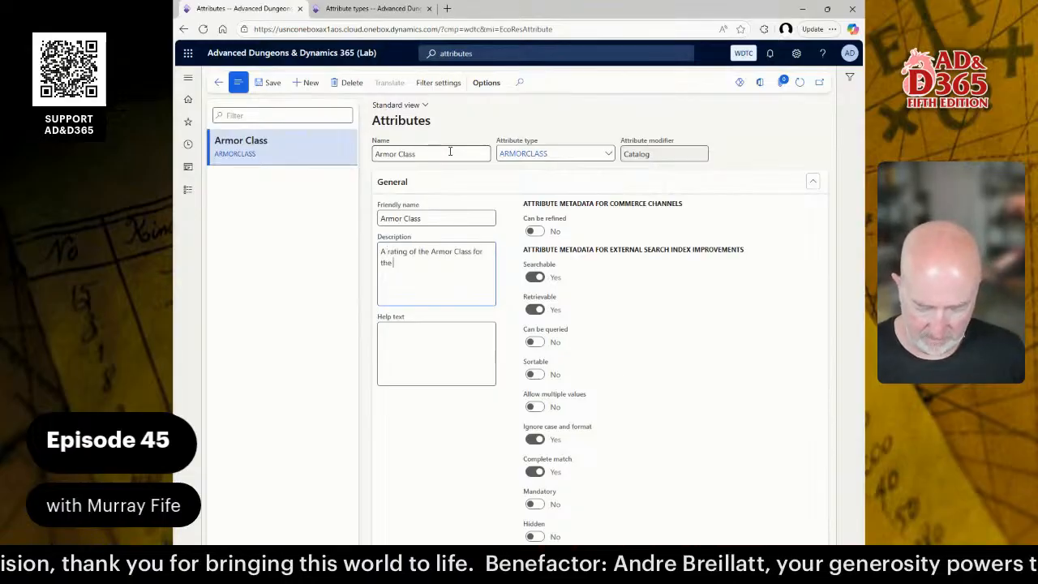
type(" item")
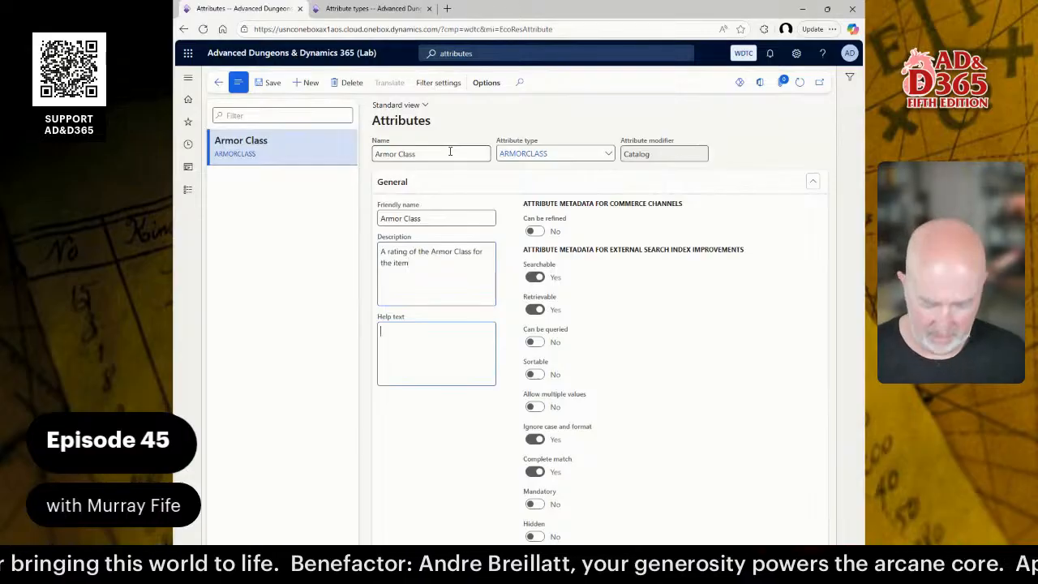
type("Enter the Ar")
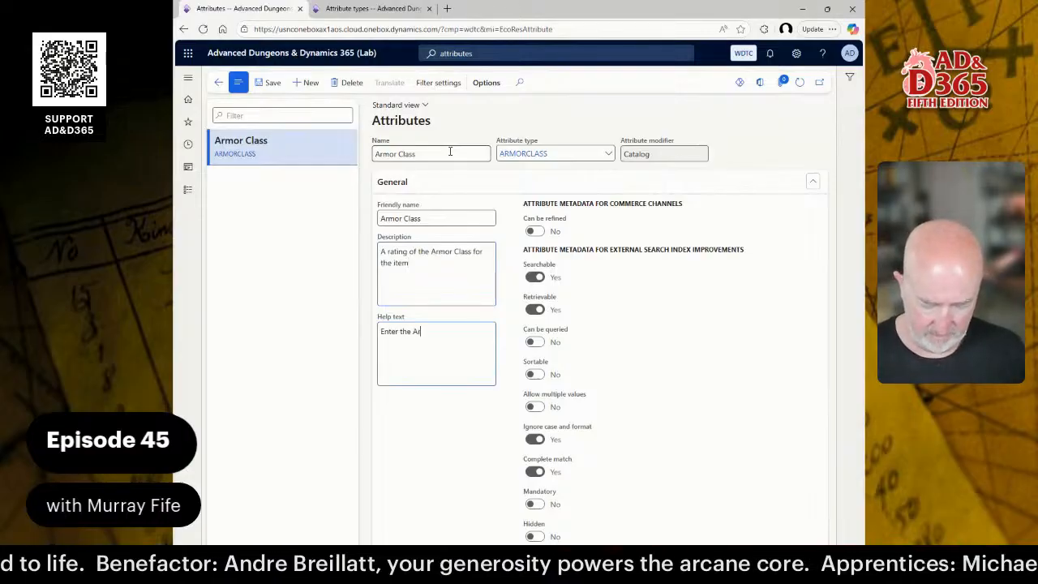
type("mor Clas")
key("ctrl+a")
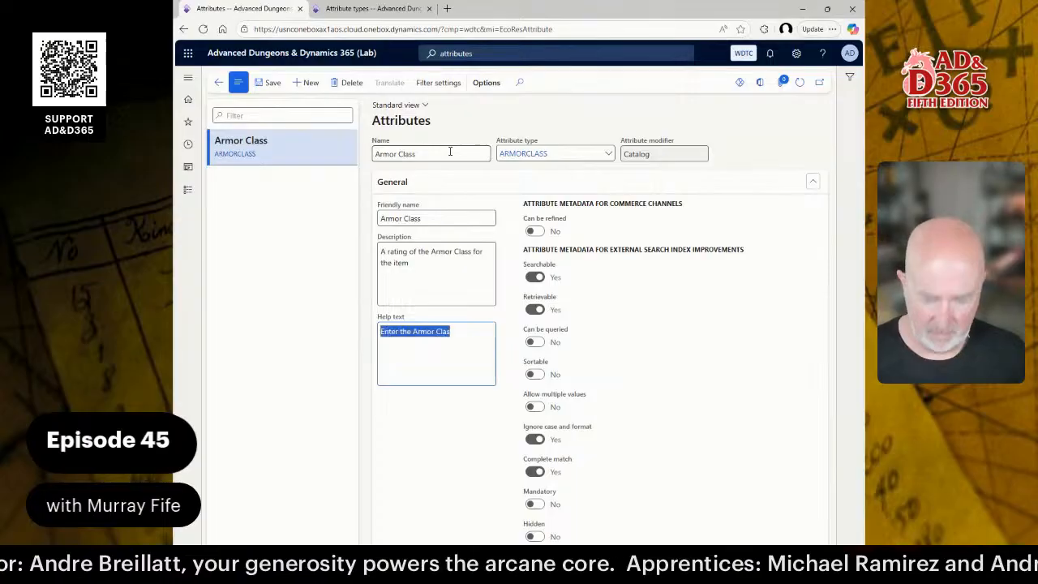
Delete the unfinished help text and check the Word attribute configuration notes.
key("BackSpace")
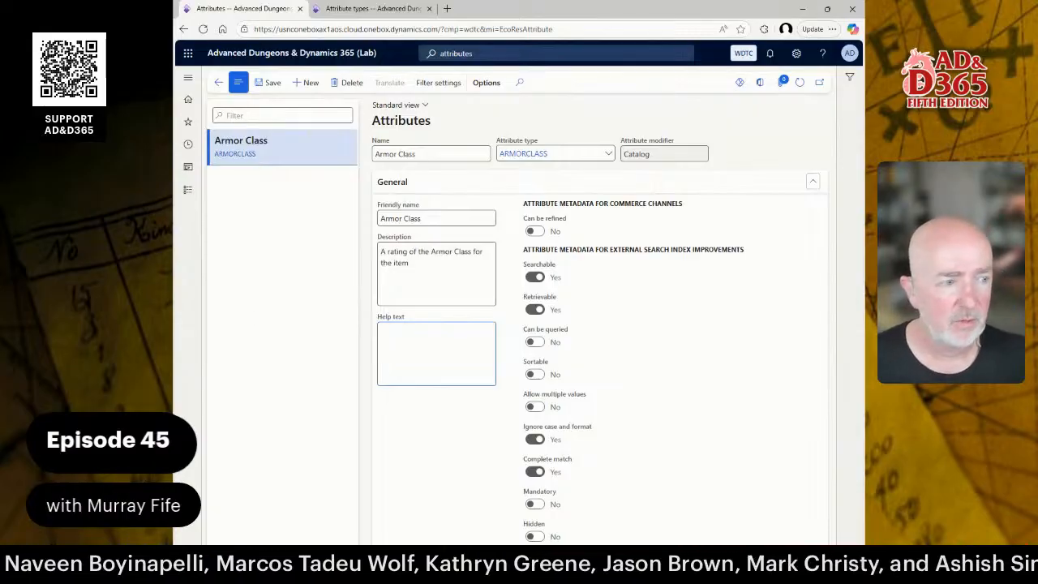
key("alt+Tab")
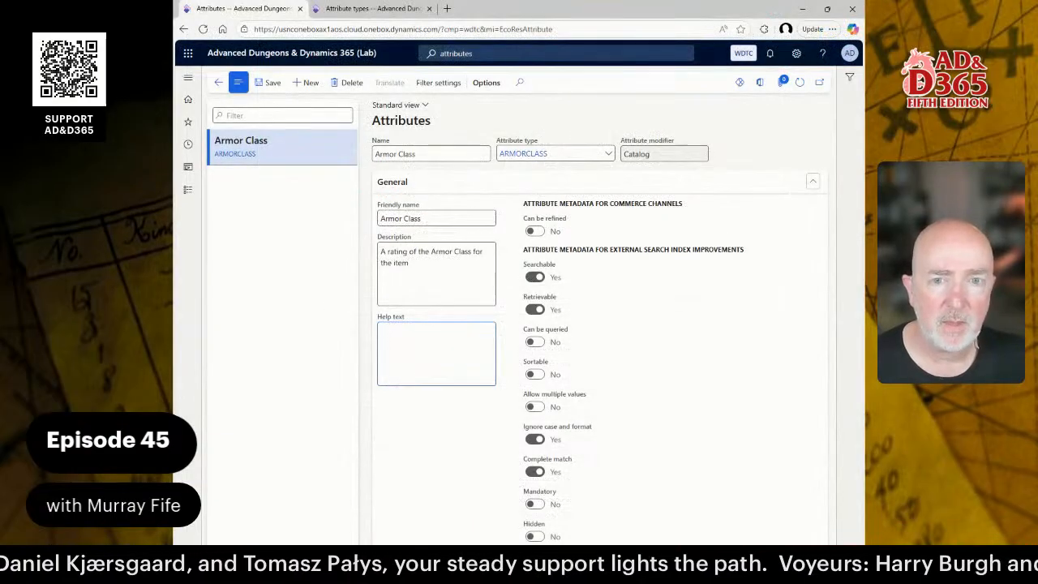
Create a new attribute named Rarity of type RARITY with description 'Rarity of the Item'.
left_click(308, 82)
type("R")
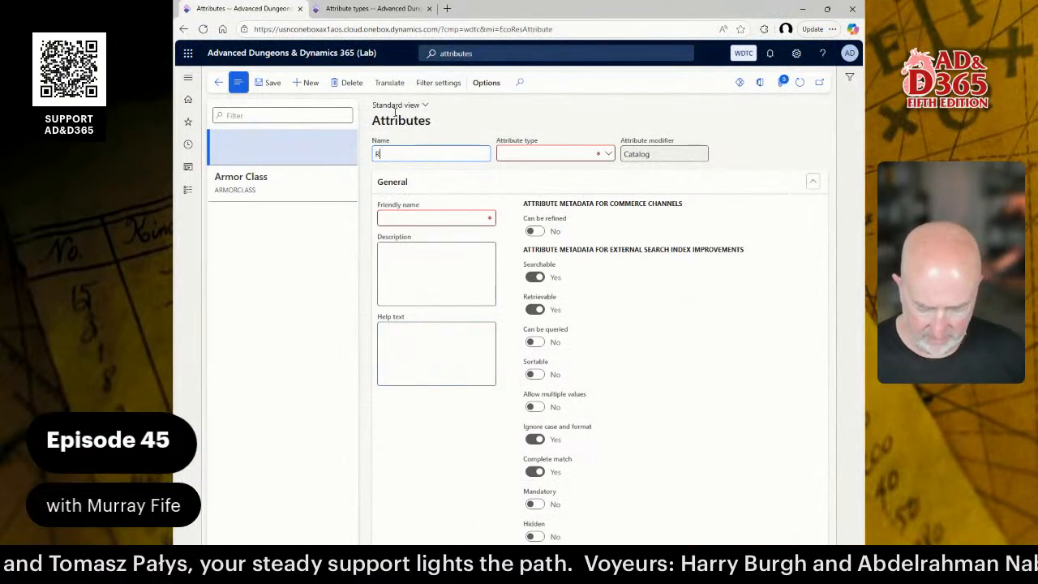
type("arity")
key("Tab")
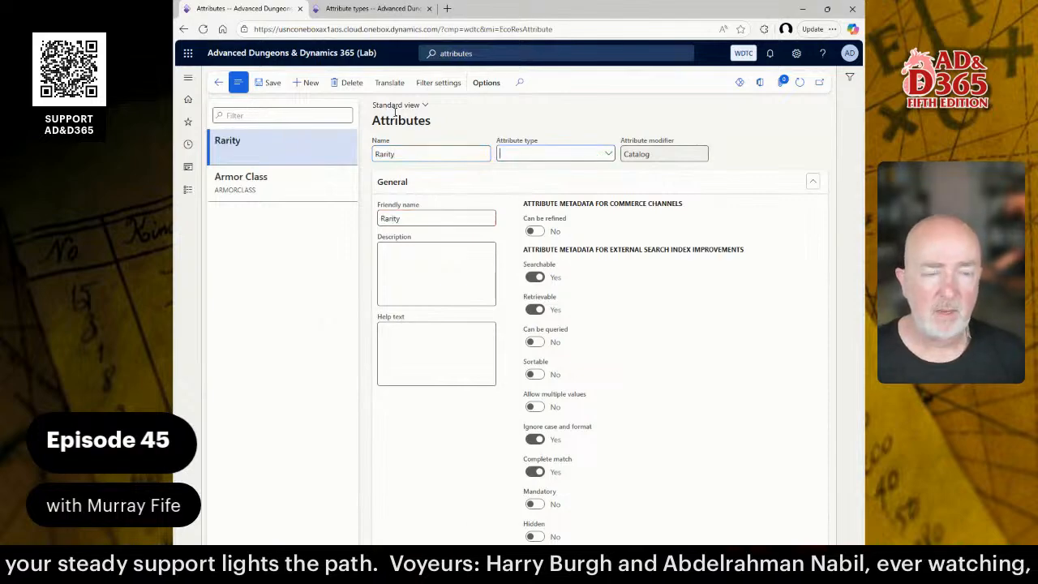
key("alt+Down")
key("Down")
key("Down")
key("Down")
key("Down")
key("Down")
key("Return")
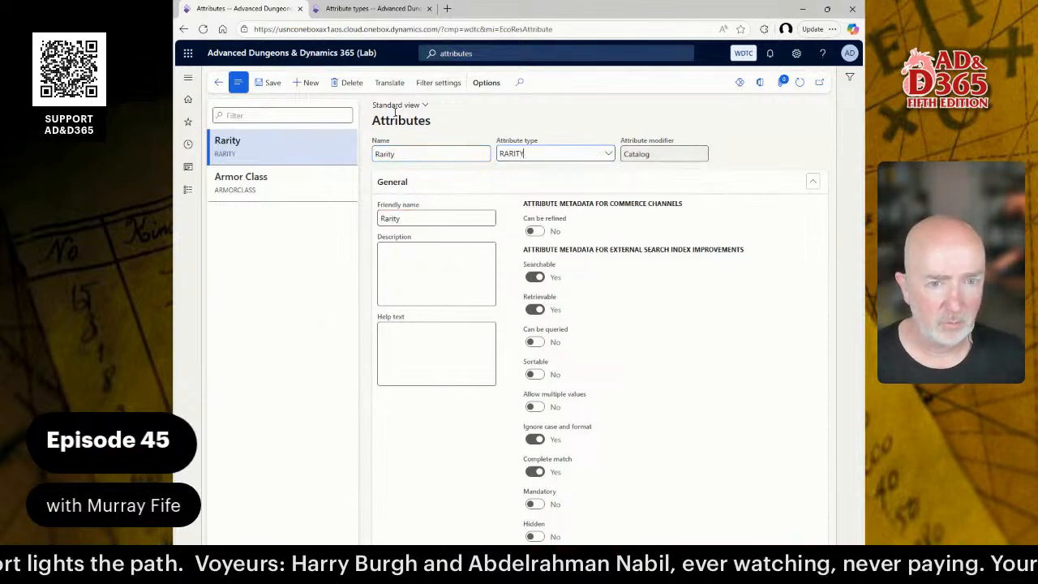
left_click(429, 217)
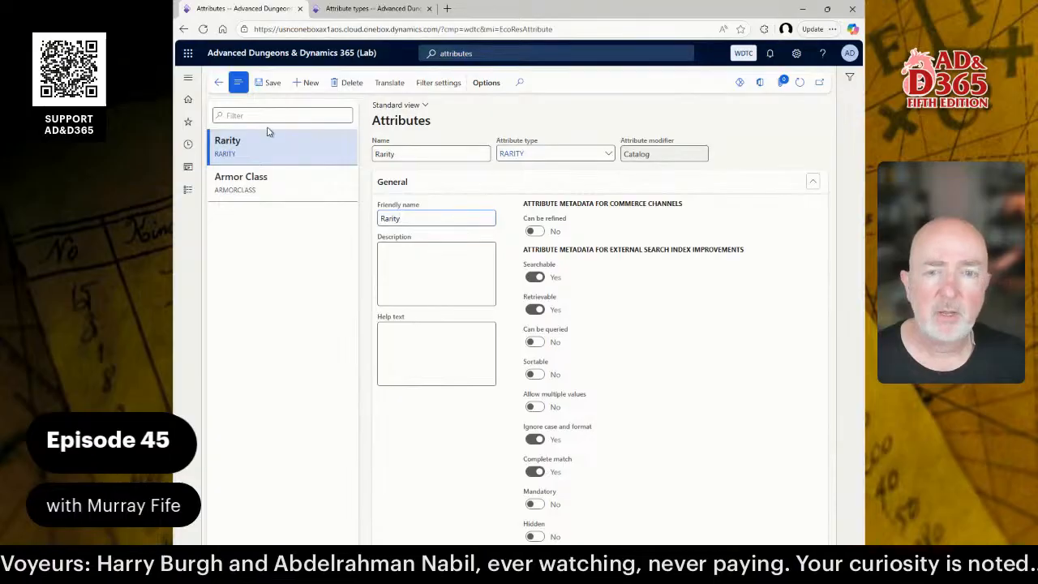
left_click(410, 259)
type("Ra")
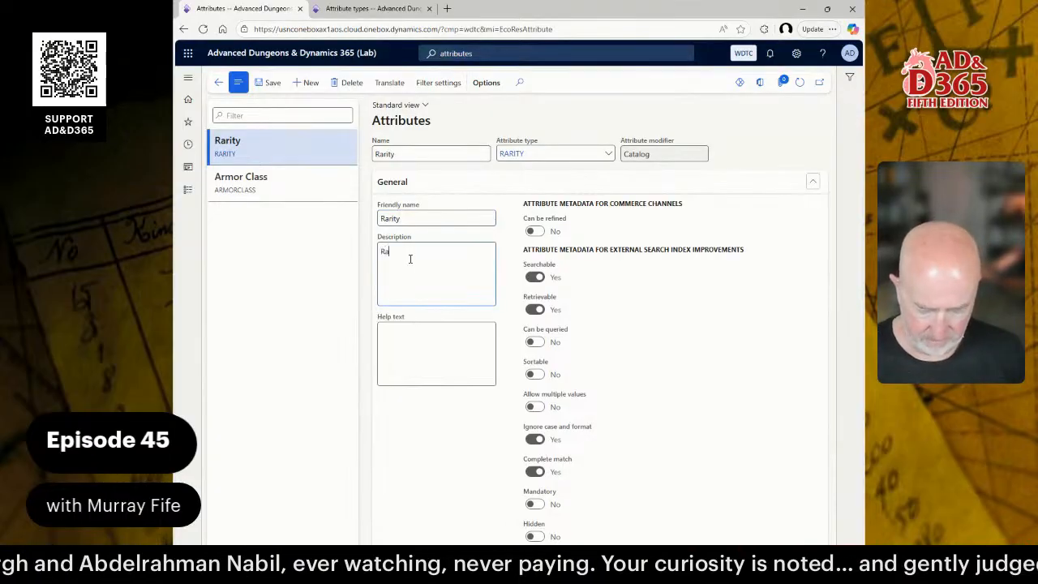
type("rity of the Item")
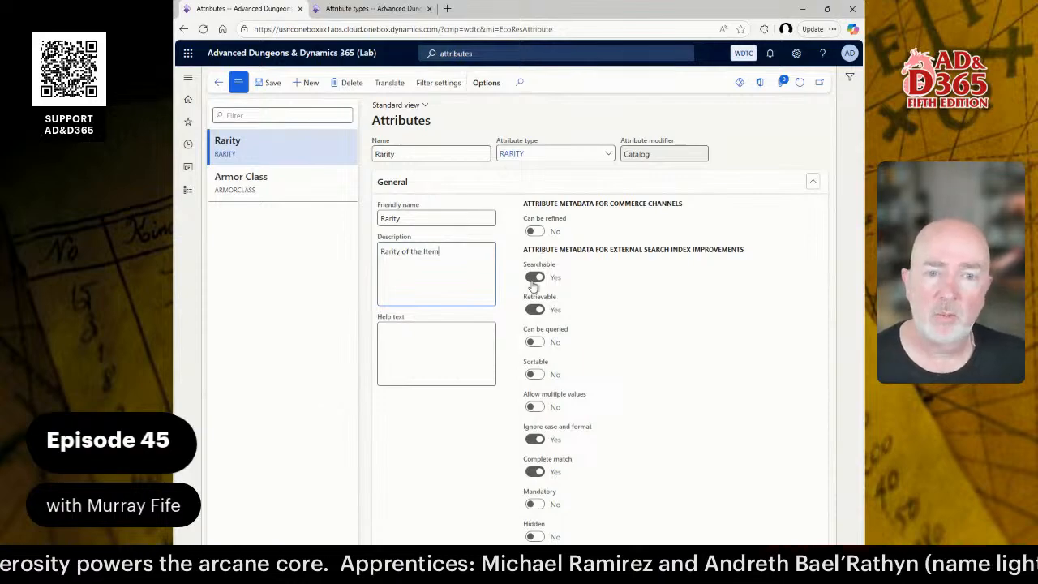
Add a Condition attribute of type CONDITION with description 'Condition of the Item' and save it.
left_click(317, 86)
type("Condit")
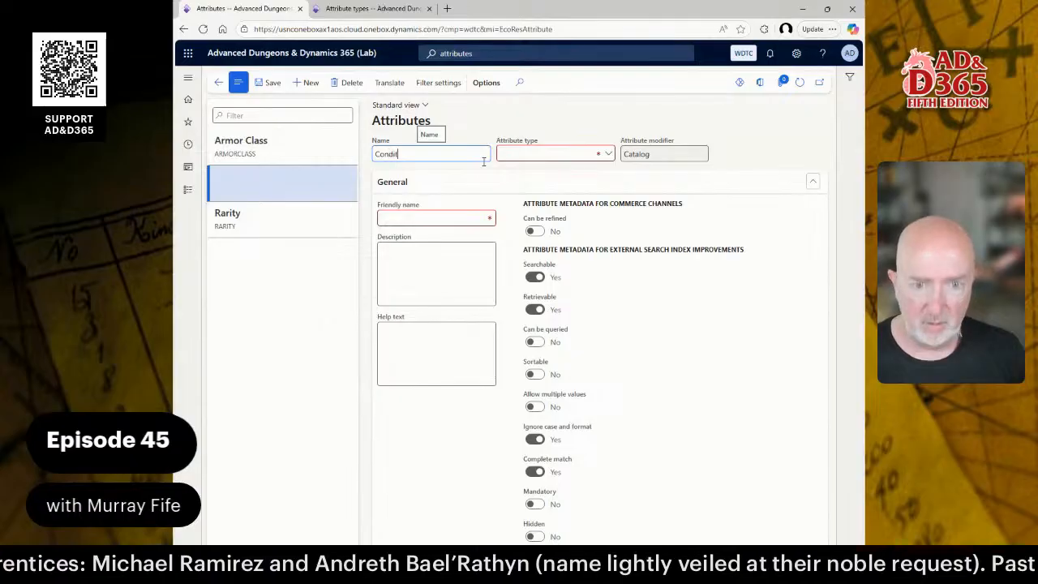
type("ion")
key("Tab")
type("Condit")
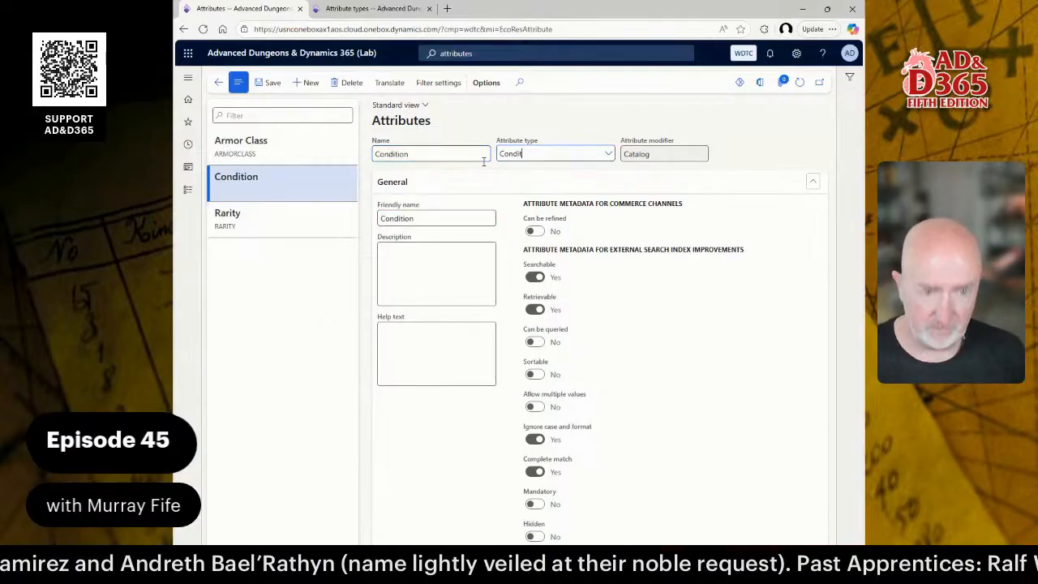
type("ion")
key("Return")
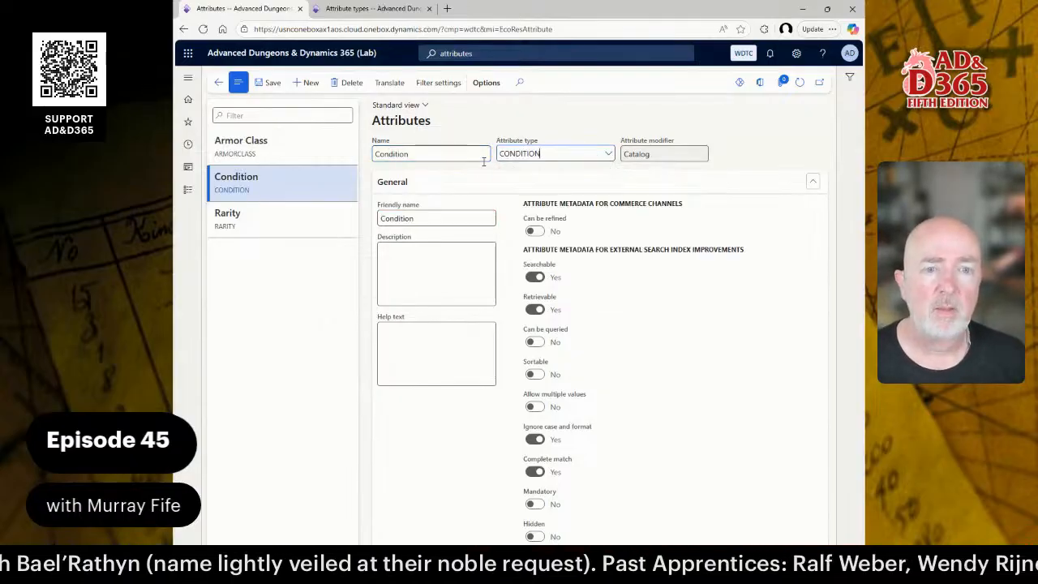
left_click(452, 276)
type("C")
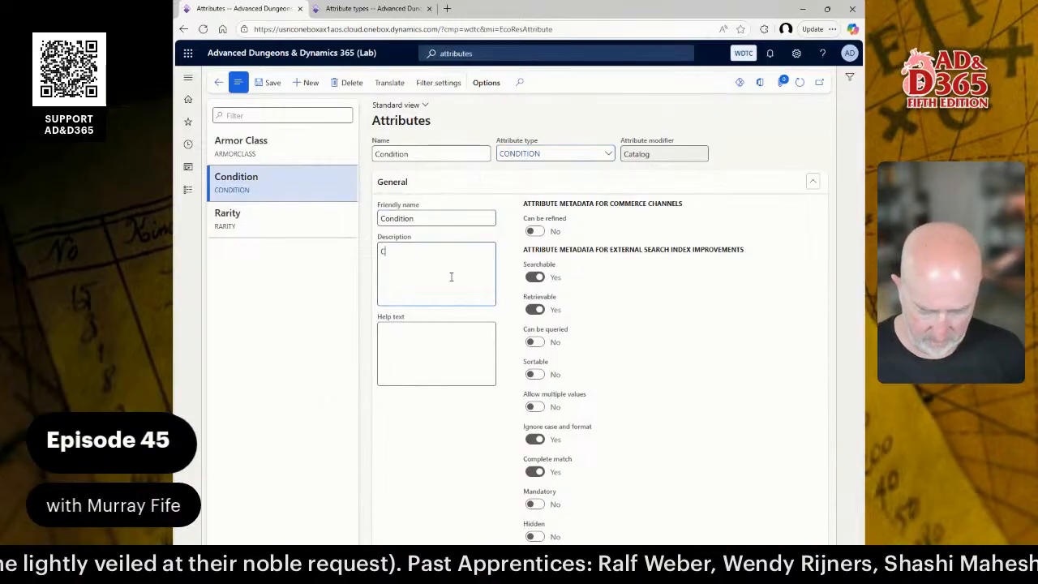
type("ondition of the Item")
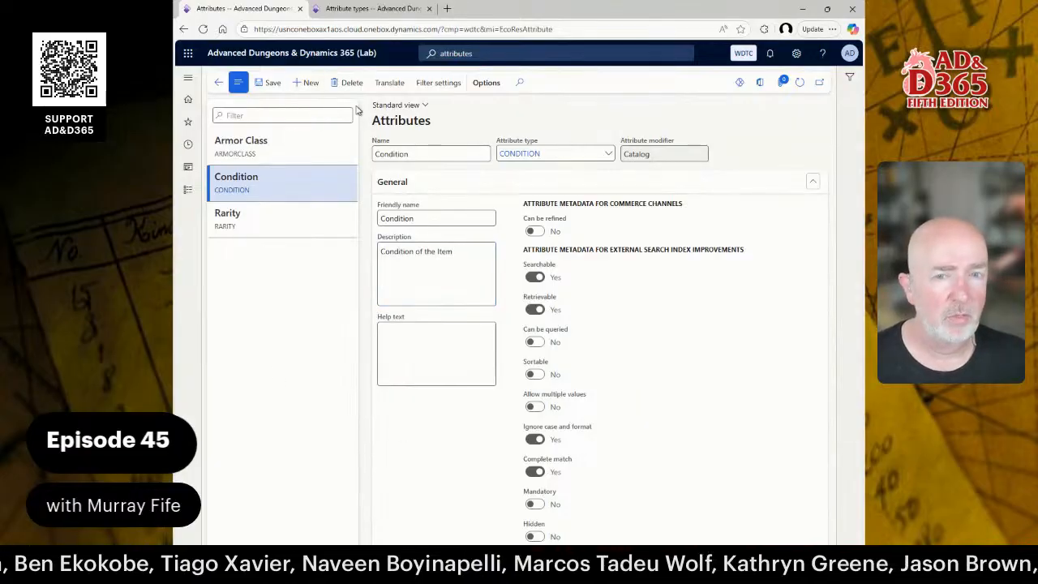
left_click(274, 83)
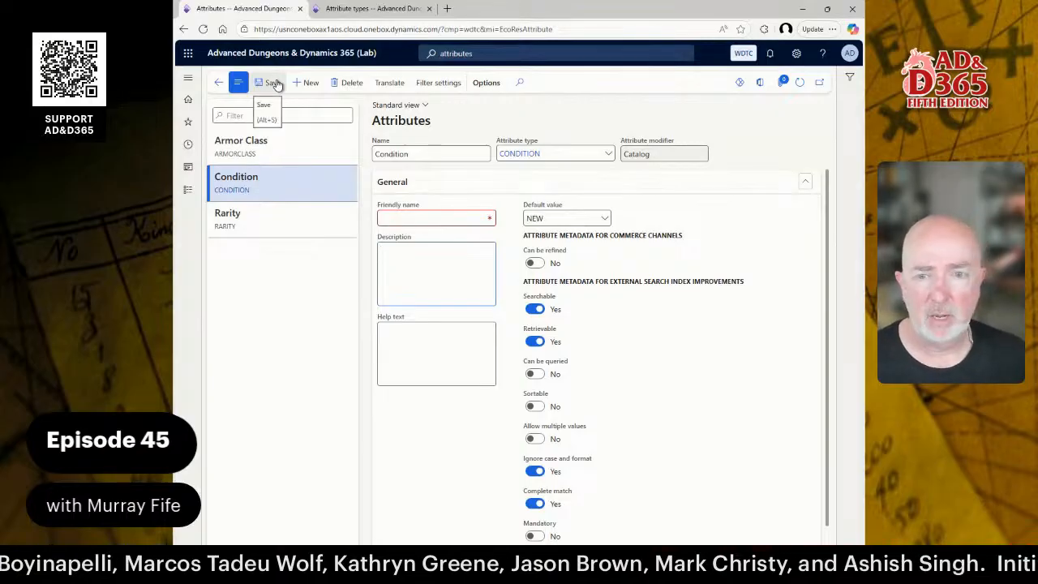
left_click(457, 219)
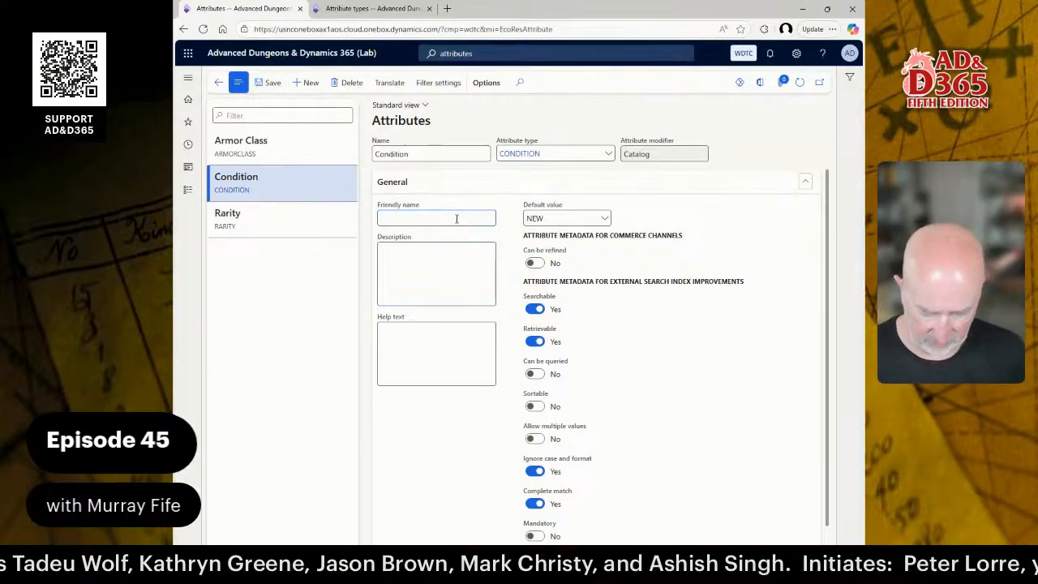
type("Con")
key("BackSpace")
key("BackSpace")
key("BackSpace")
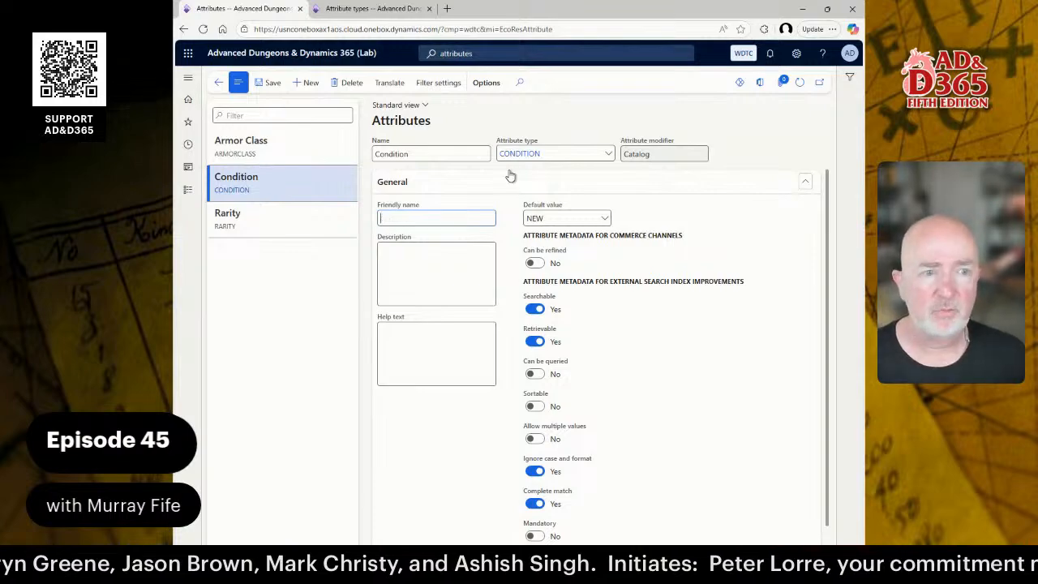
Give Condition the friendly name Condition and description 'Condition of the Item'.
left_click(800, 81)
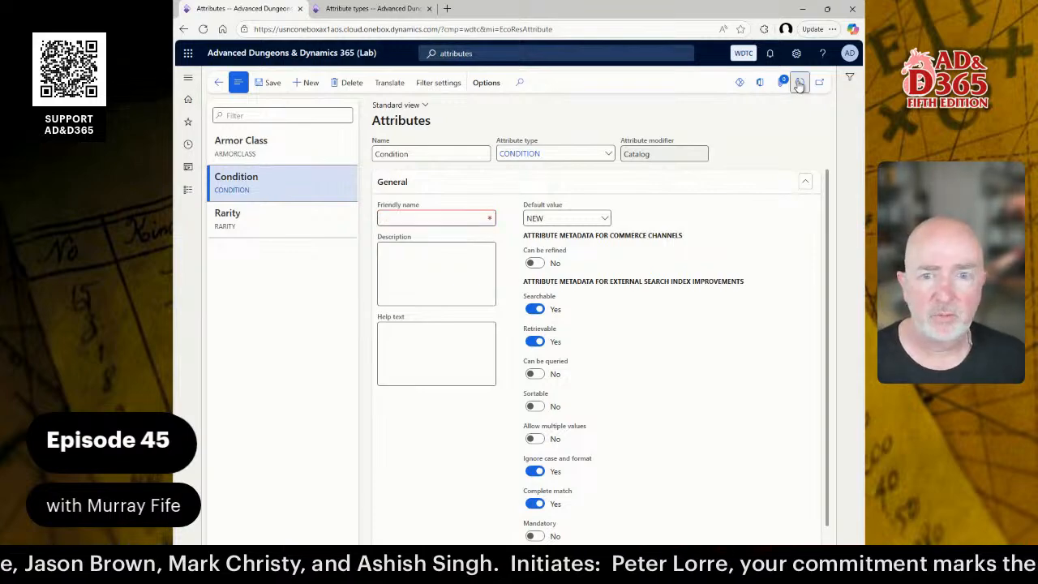
left_click(405, 219)
type("Condit")
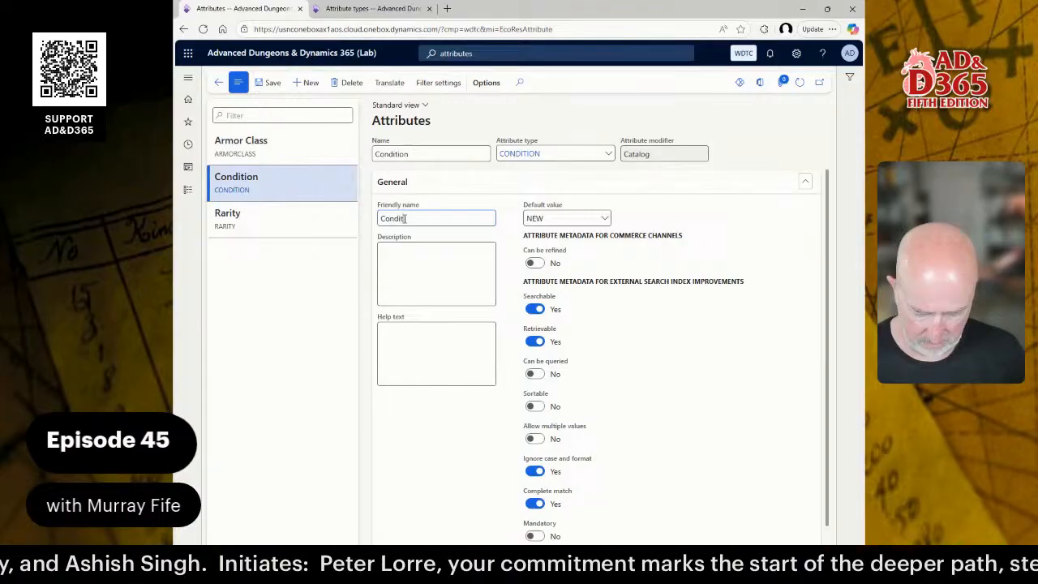
type("ion")
key("Tab")
type("Condi")
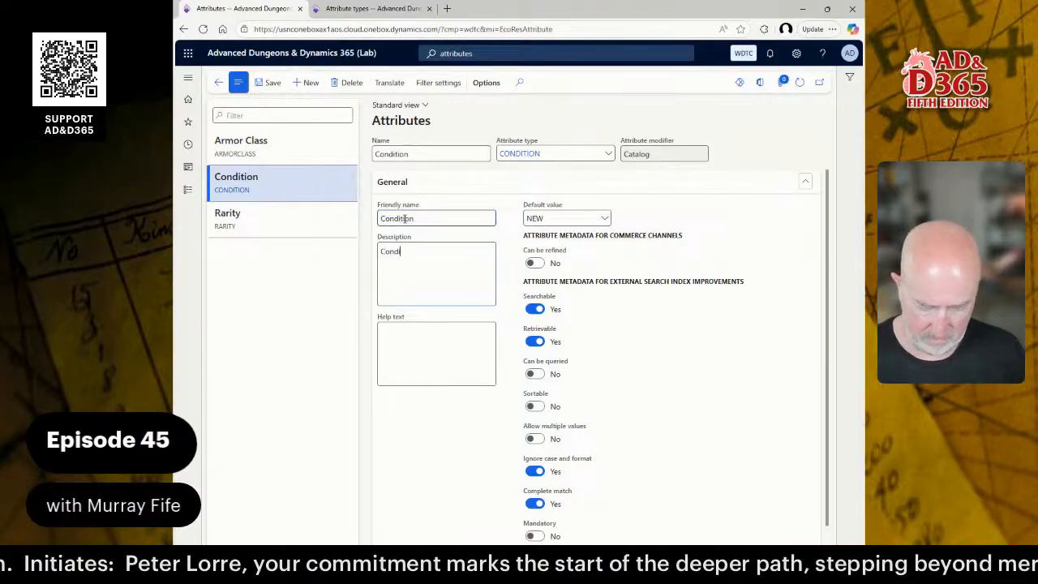
type("tion of the Item")
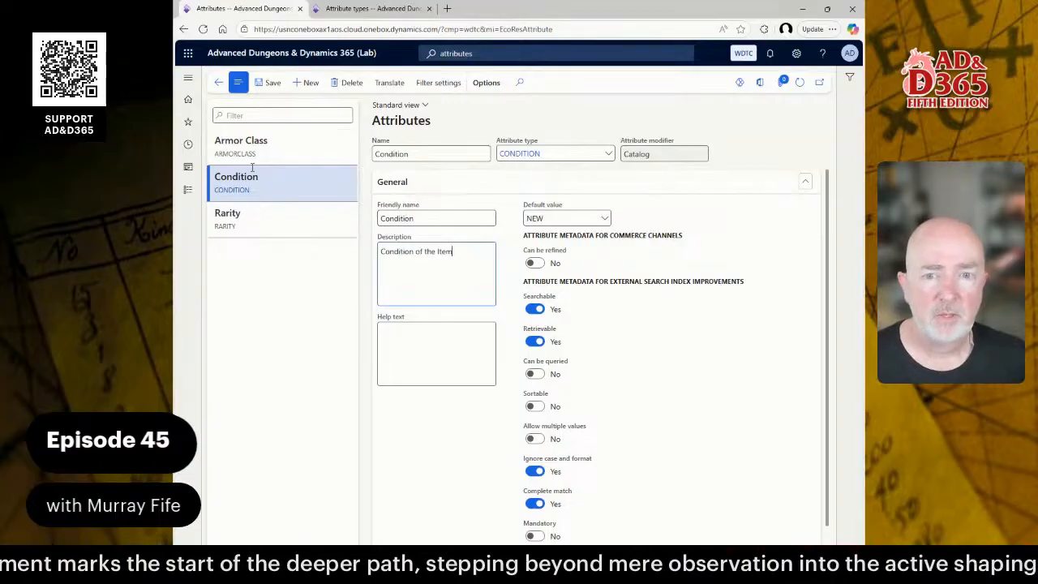
Give Armor Class the friendly name Armor Class and description 'Armor Class of the Item'.
left_click(283, 157)
left_click(418, 215)
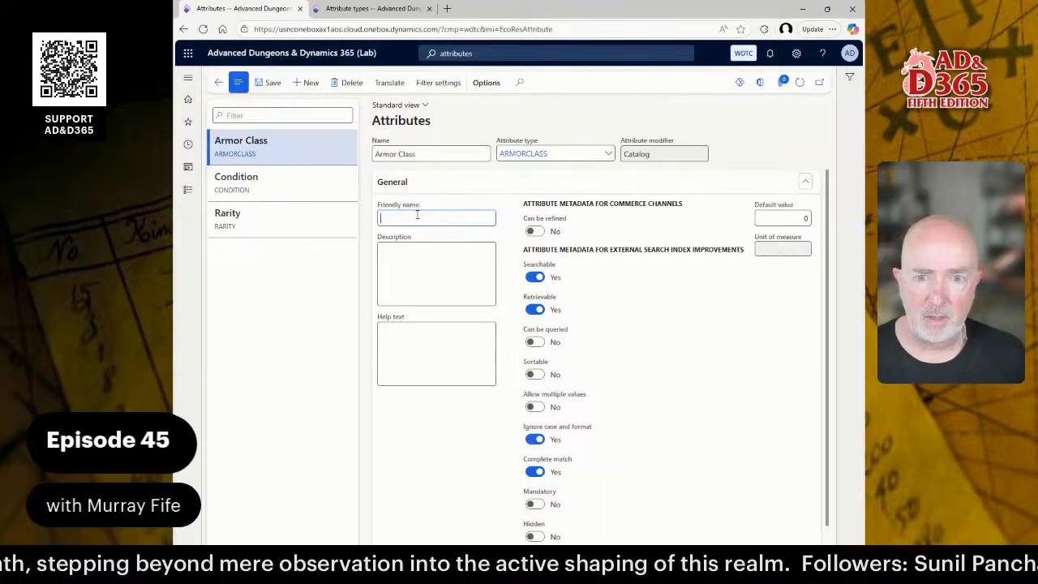
type("Armor Class")
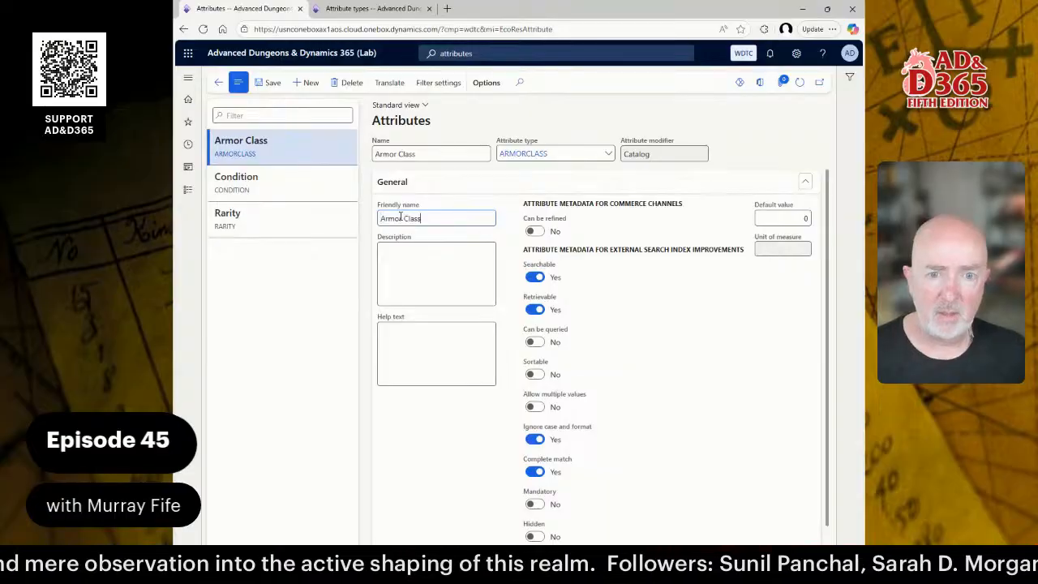
left_click(400, 259)
type("Armor Class")
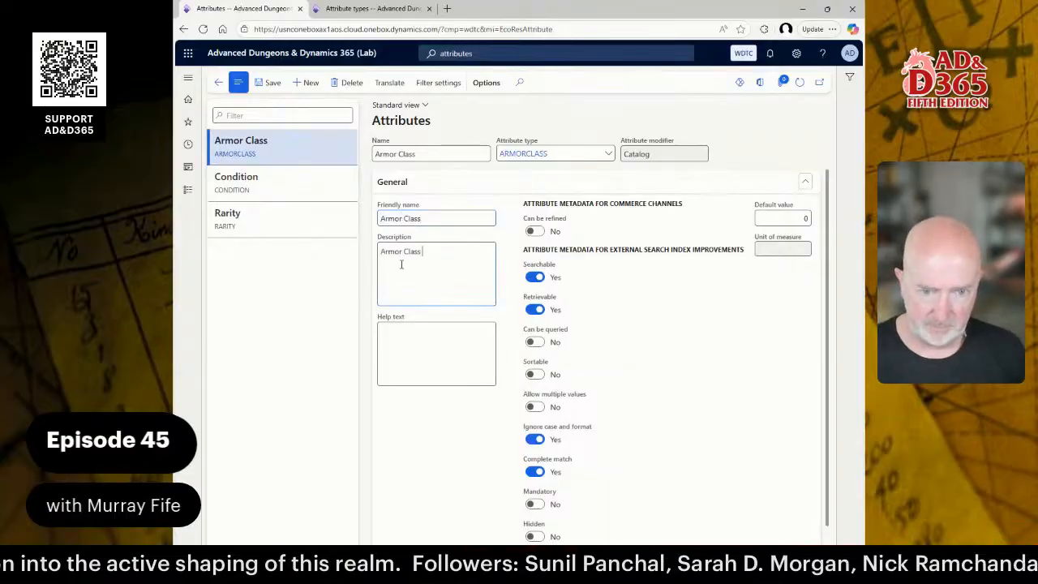
type("of the Item")
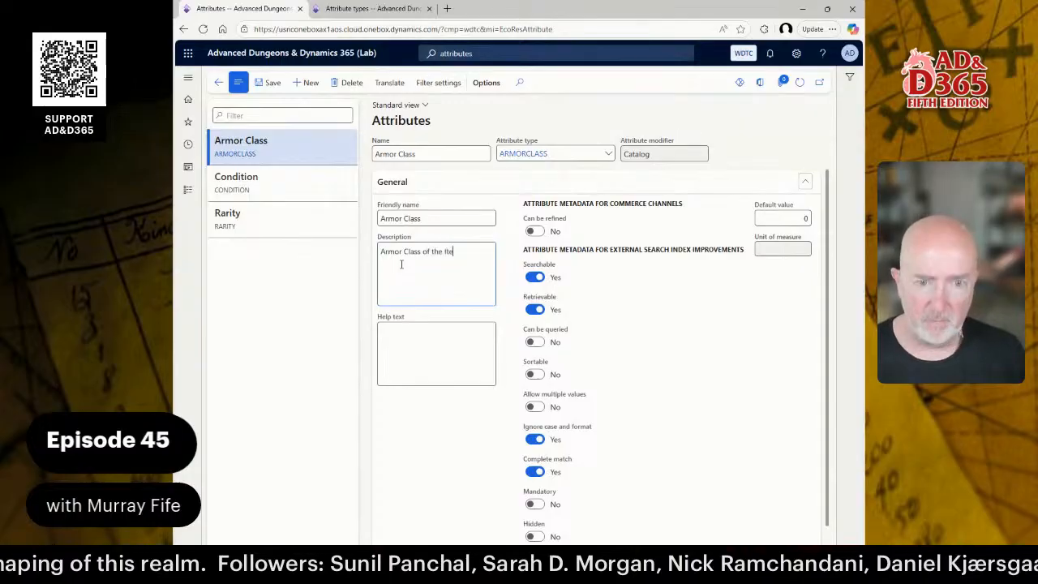
Give Rarity the friendly name Rarity and description 'Rarity of the Item'.
left_click(235, 211)
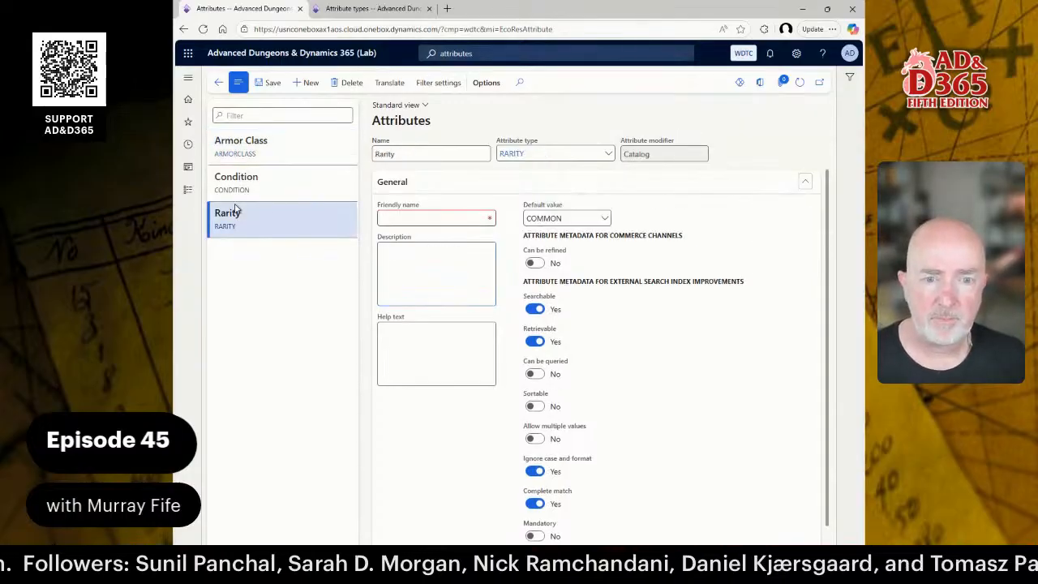
left_click(288, 185)
left_click(284, 212)
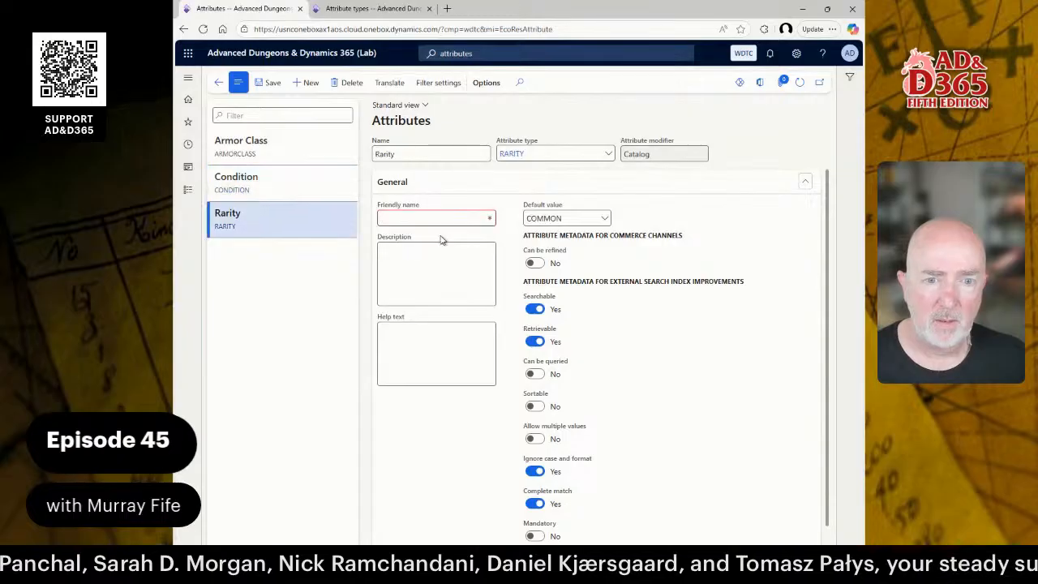
left_click(470, 217)
type("Rarity")
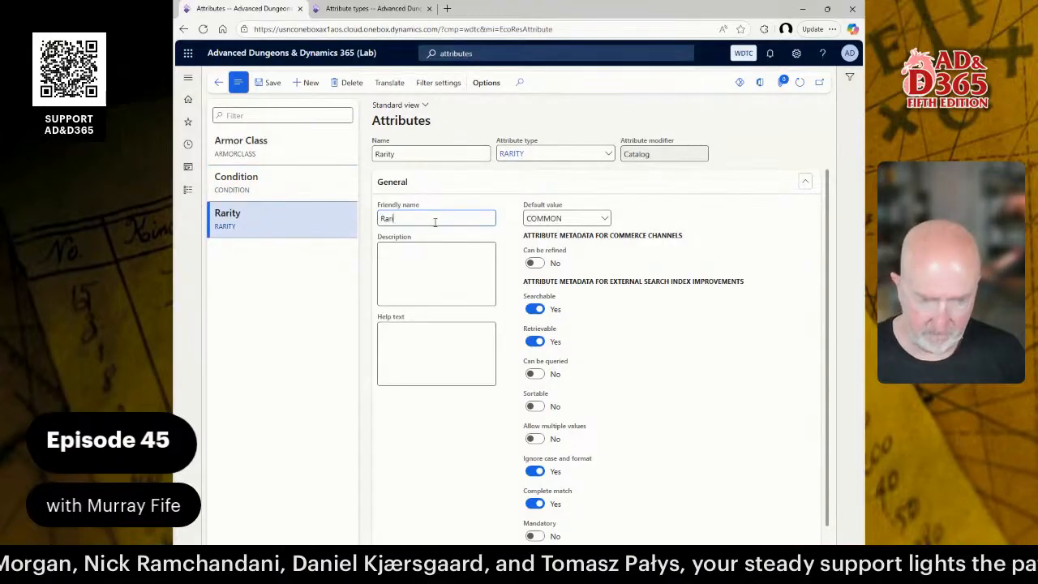
key("Tab")
type("Rarity of the Item")
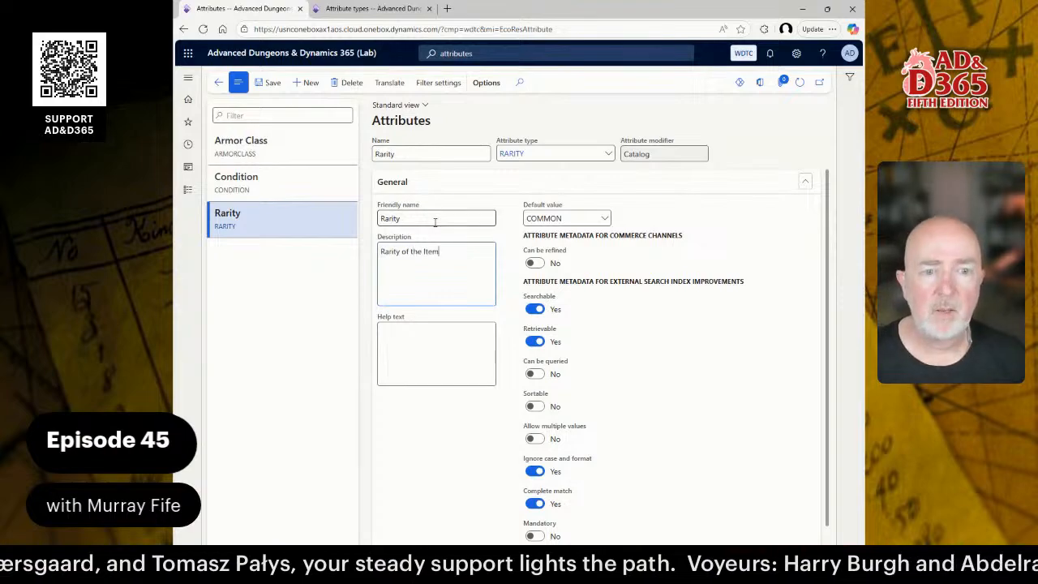
left_click(280, 152)
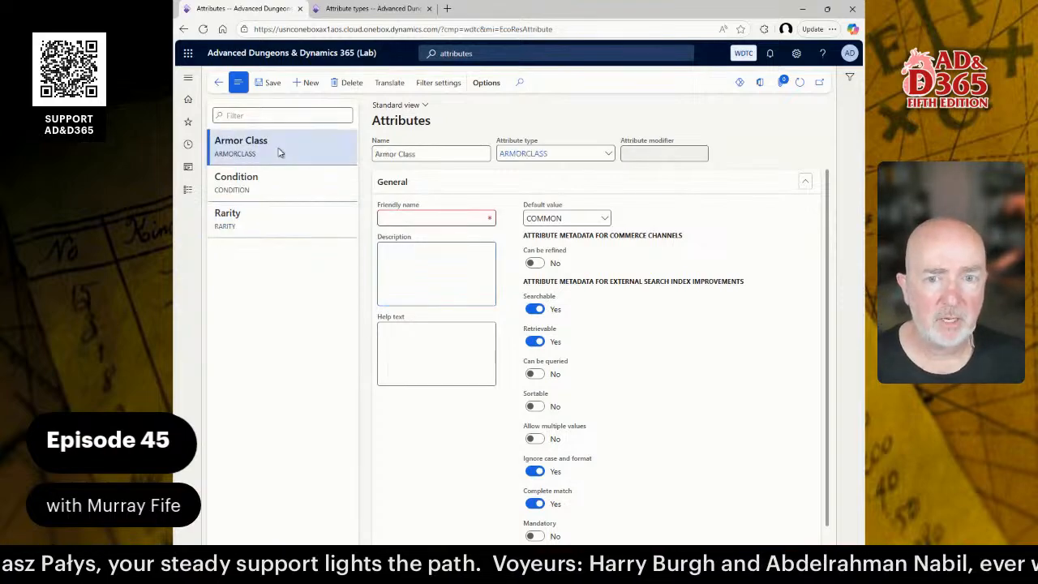
left_click(307, 219)
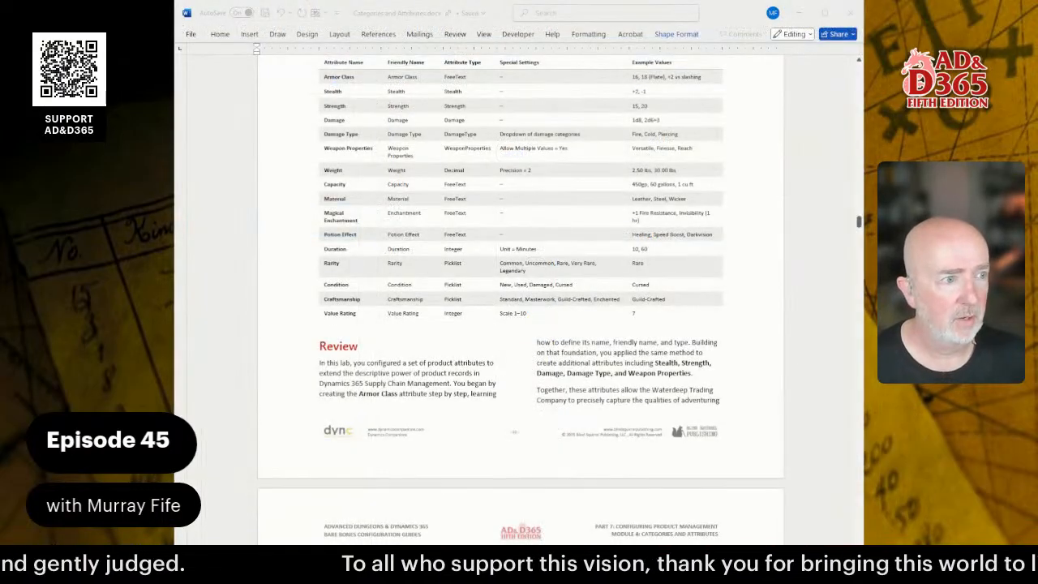
scroll(520, 287, "down", 5)
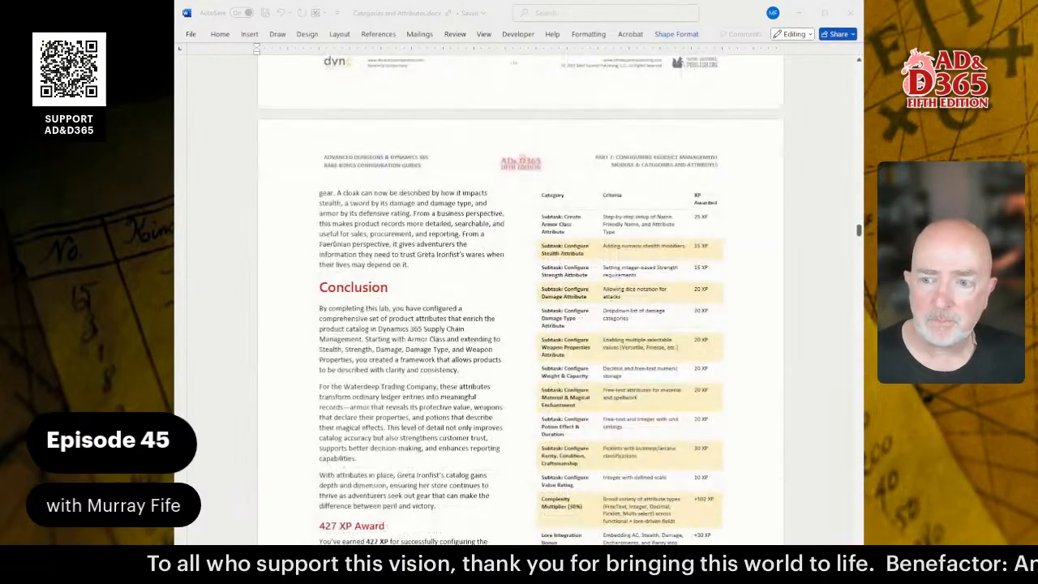
scroll(519, 286, "down", 15)
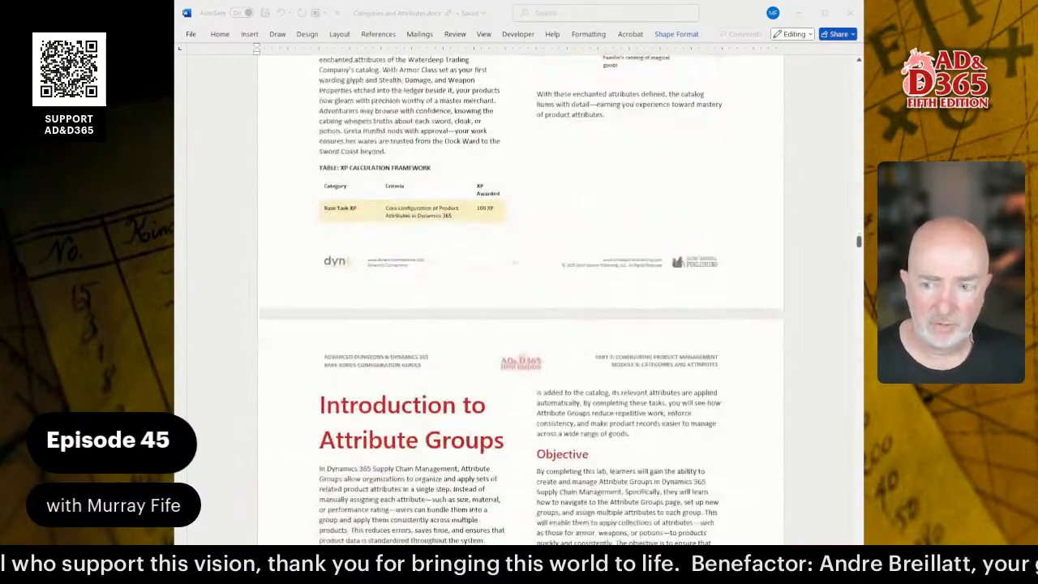
scroll(520, 286, "down", 2)
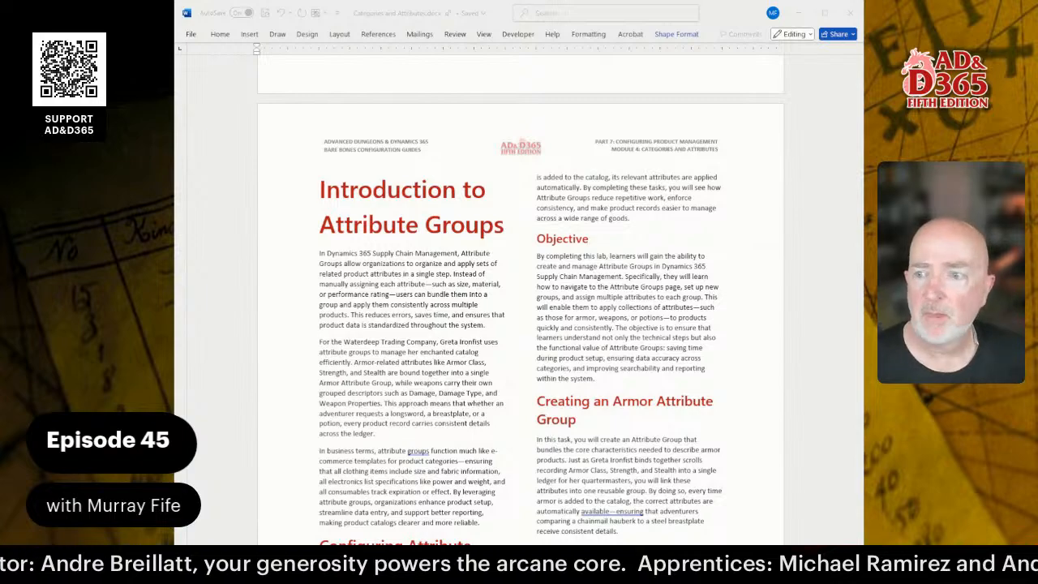
scroll(520, 292, "down", 6)
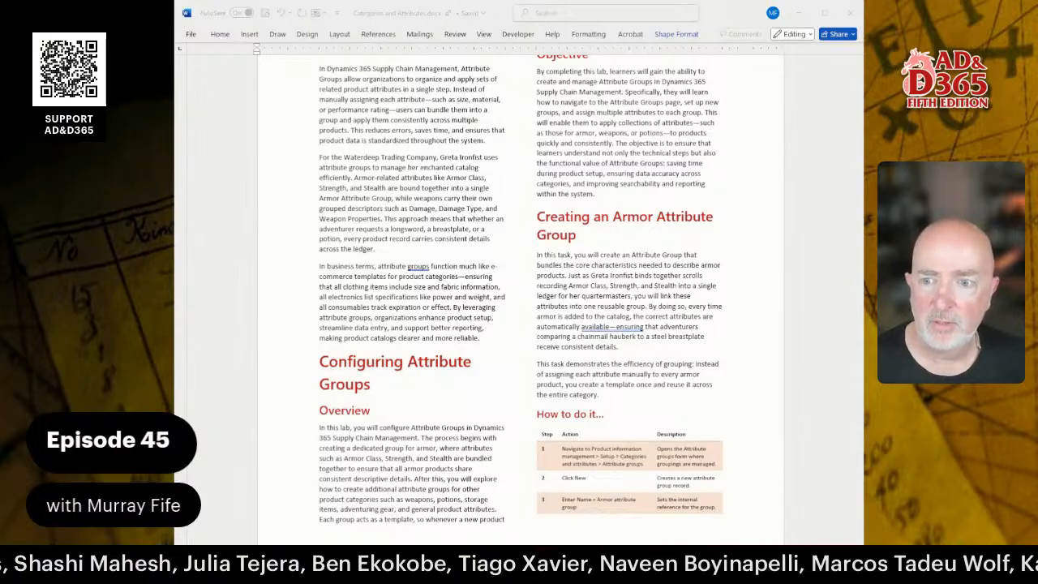
scroll(520, 292, "down", 10)
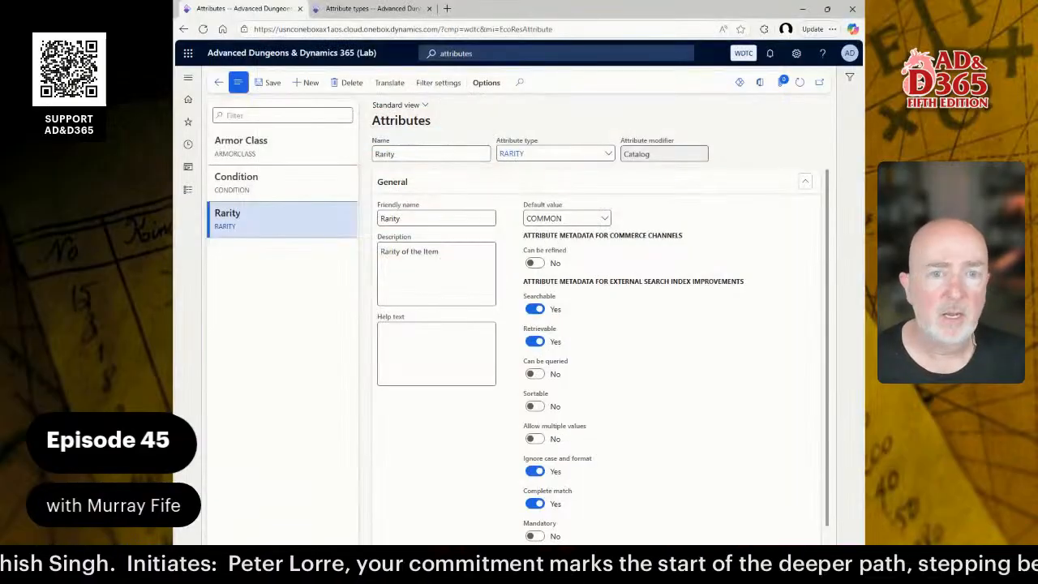
Search for and open the Attribute groups page.
left_click(496, 53)
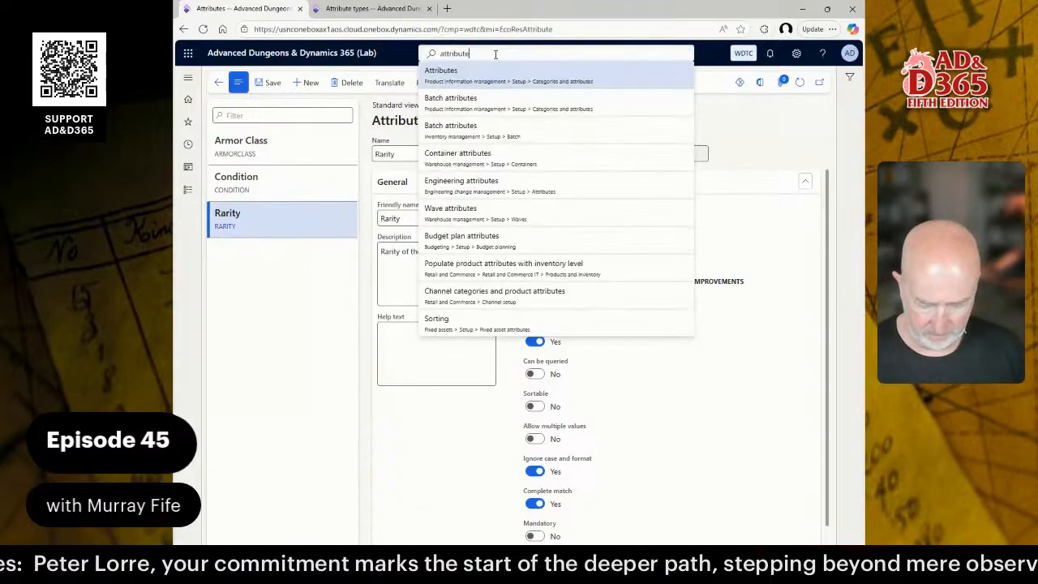
key("BackSpace")
type("gr")
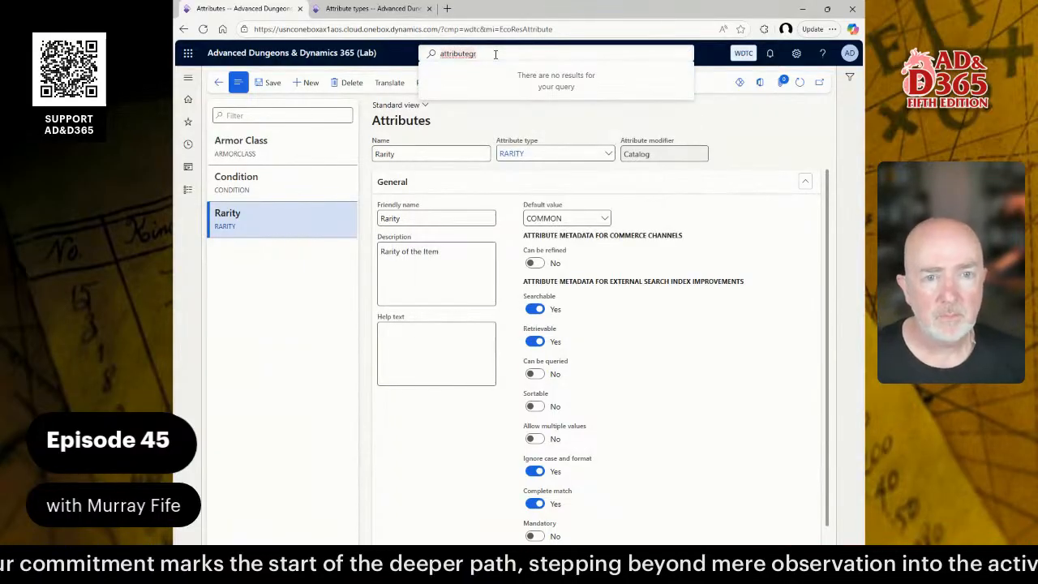
key("BackSpace")
key("BackSpace")
type("gr")
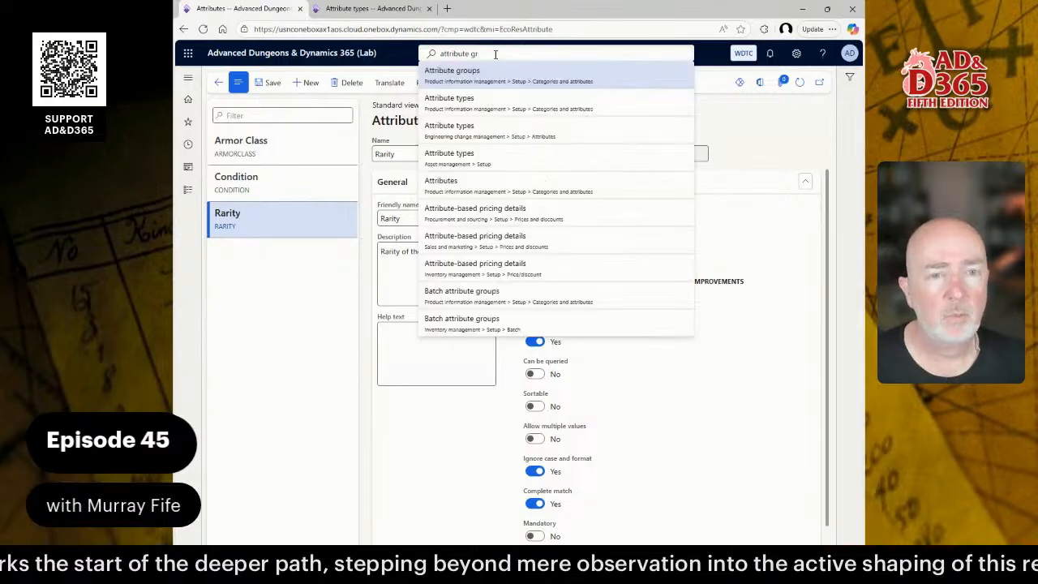
left_click(185, 195)
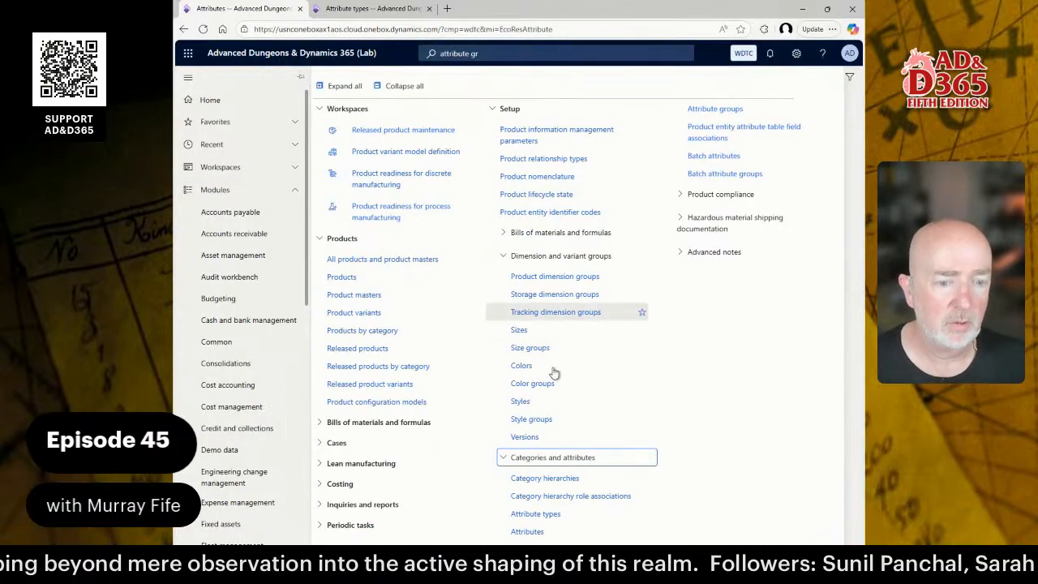
left_click(722, 109)
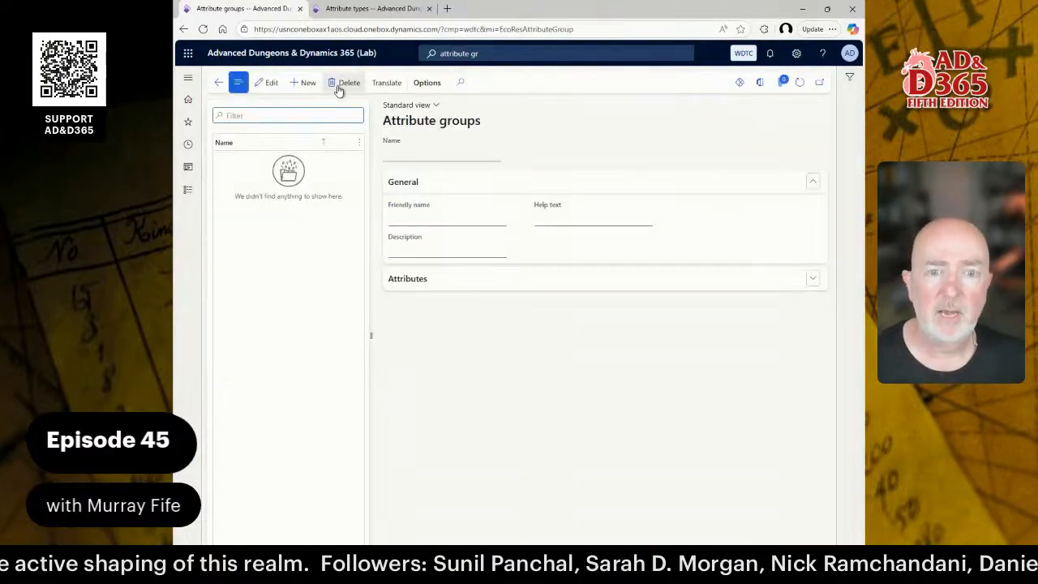
Create attribute group ARMOR with friendly name and description Armor.
left_click(306, 84)
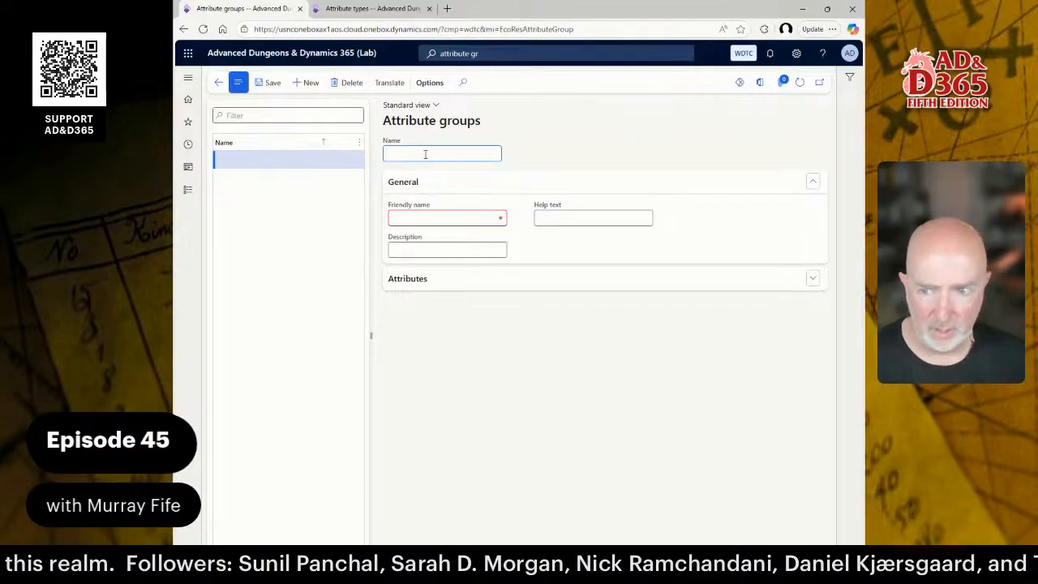
type("ARMOR")
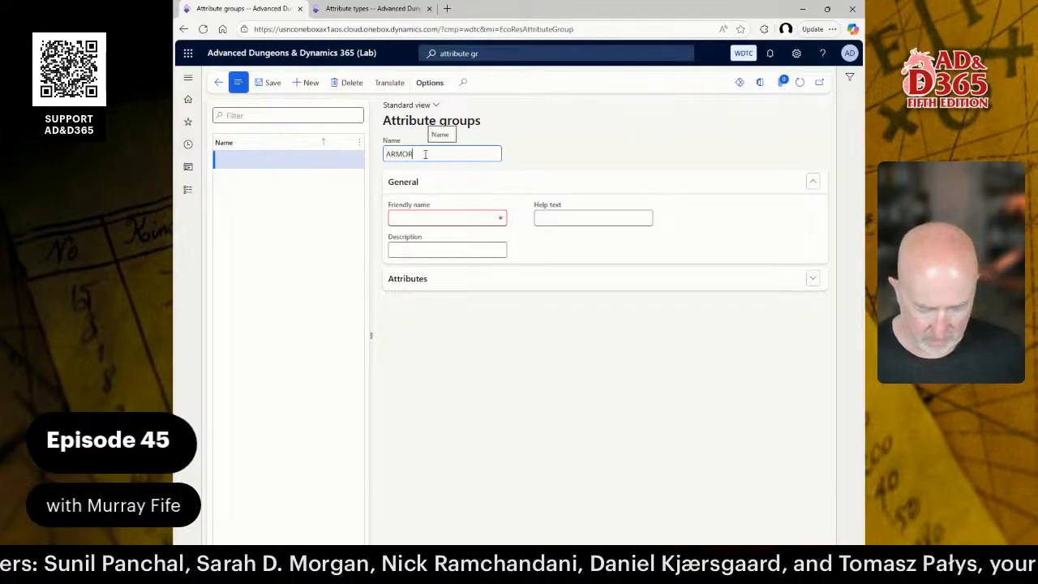
key("Tab")
key("Tab")
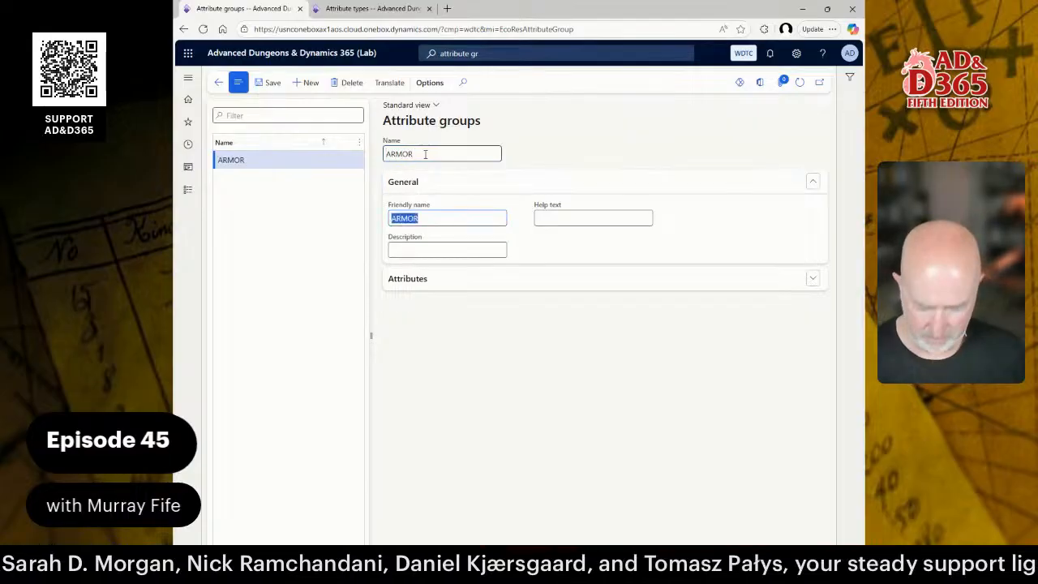
type("Armor")
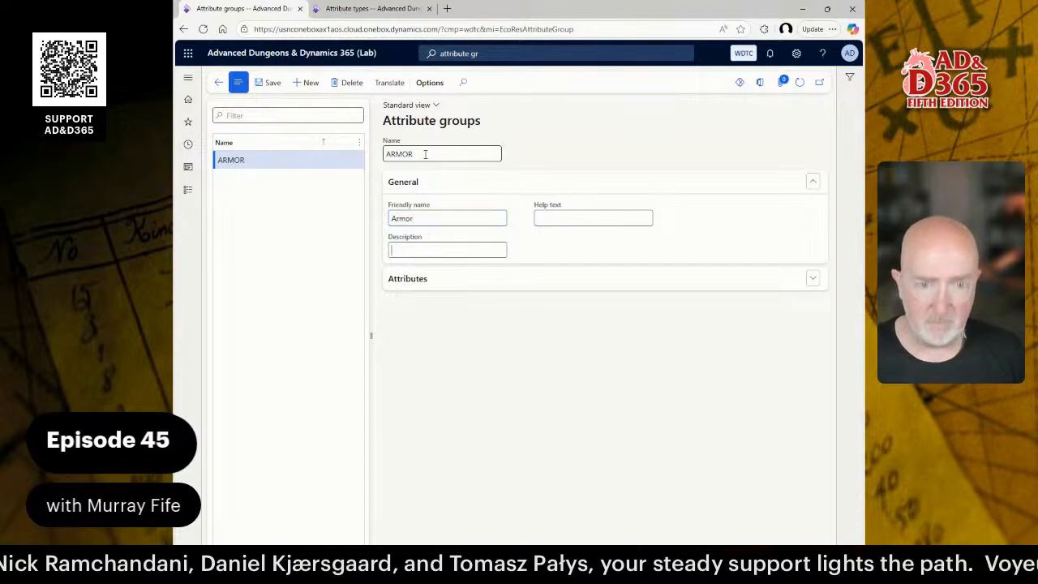
type("Armor")
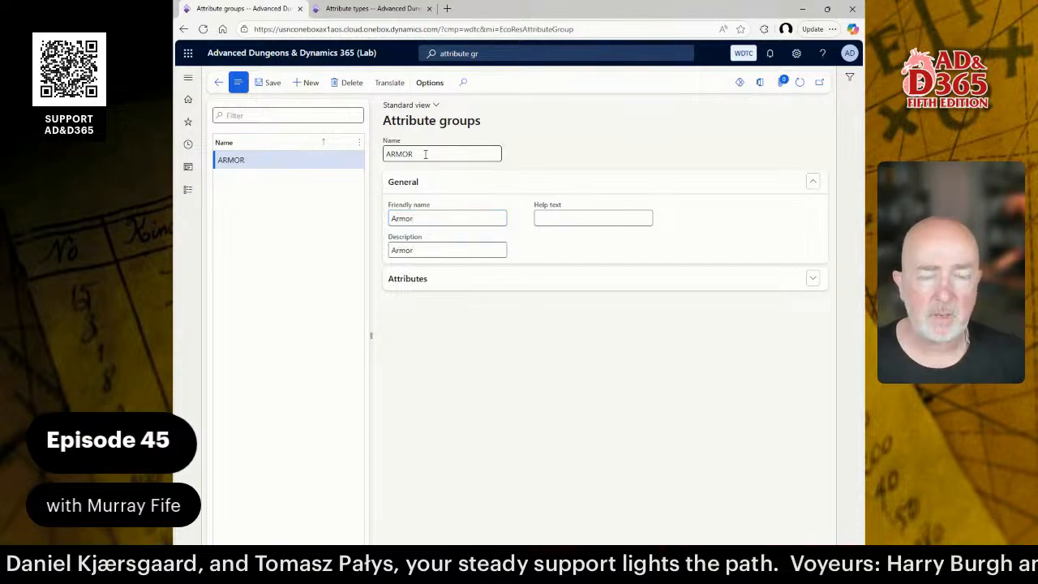
left_click(440, 280)
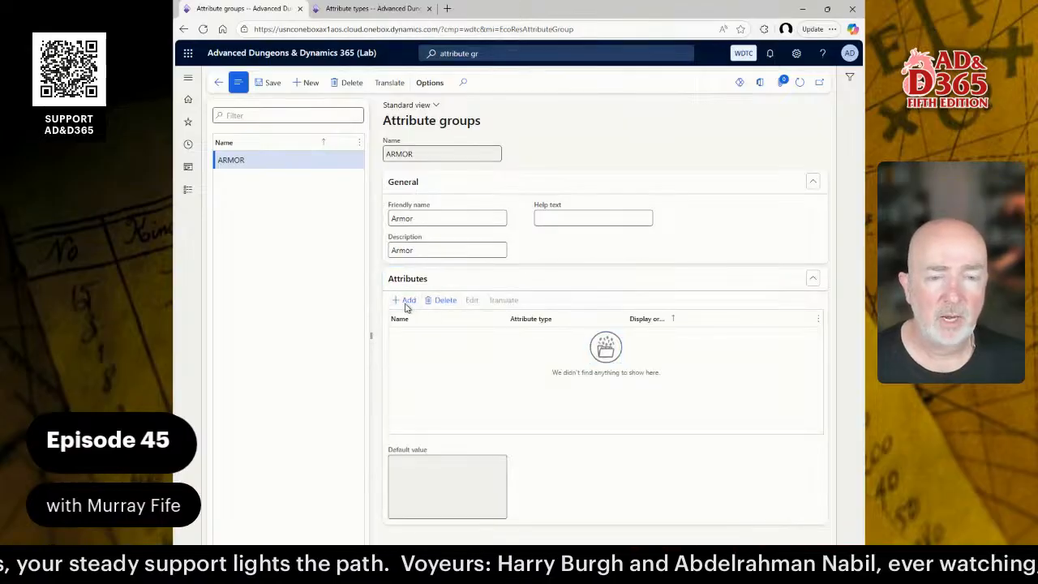
Add Armor Class, Condition and Rarity to the ARMOR group and start another new group.
left_click(407, 300)
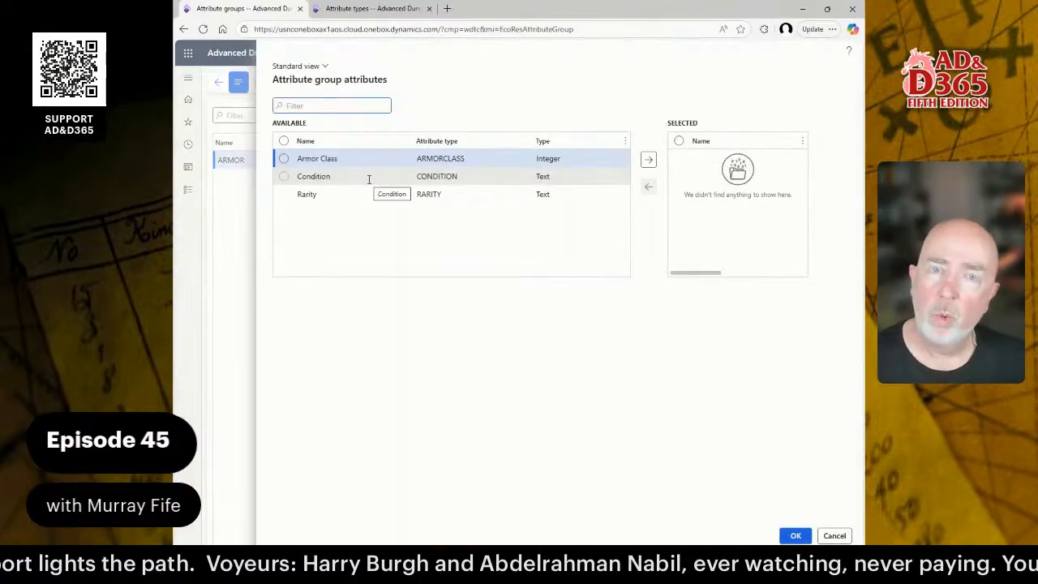
left_click(284, 159)
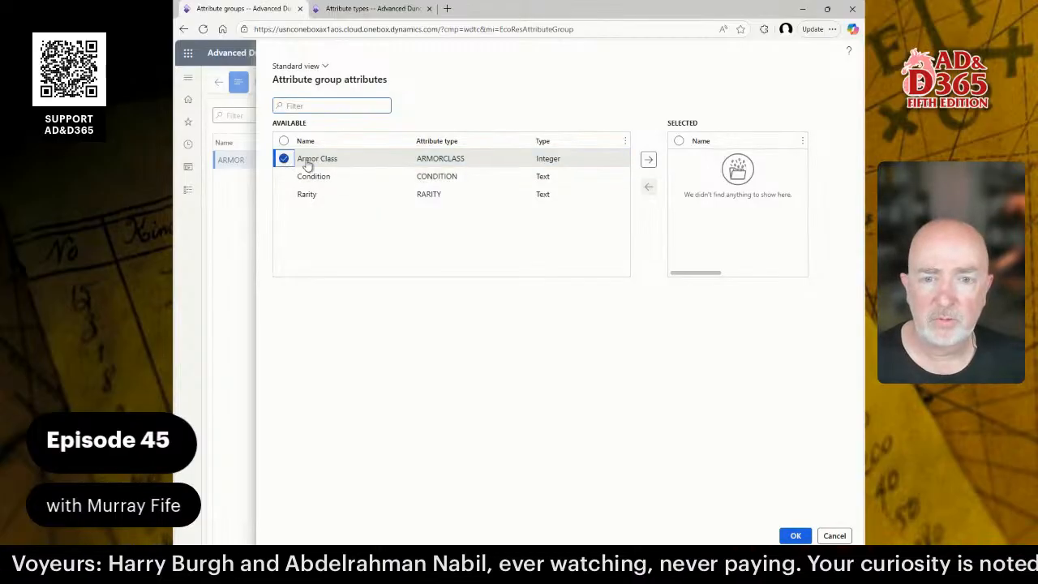
left_click(648, 159)
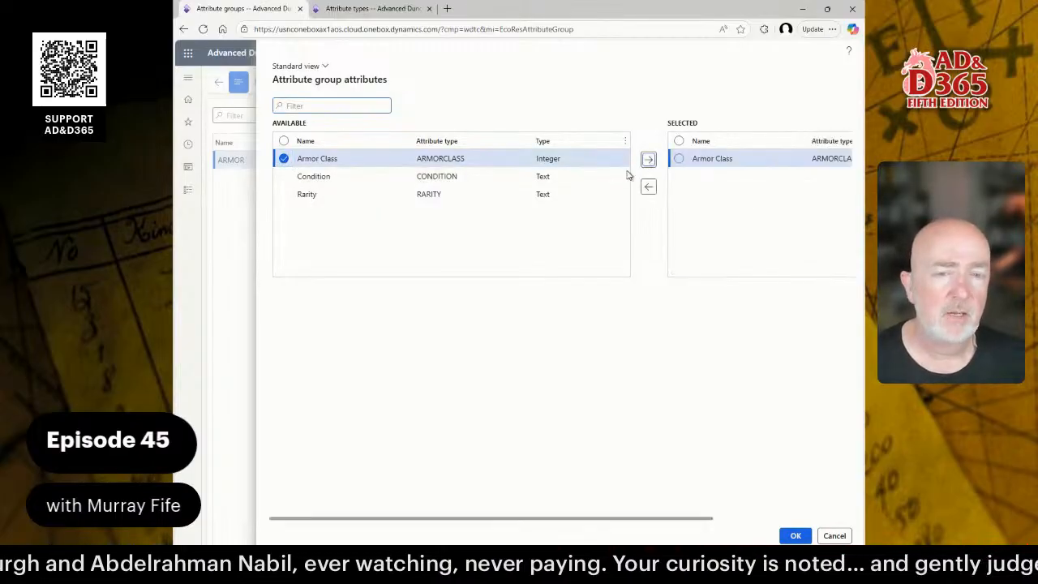
left_click(625, 176)
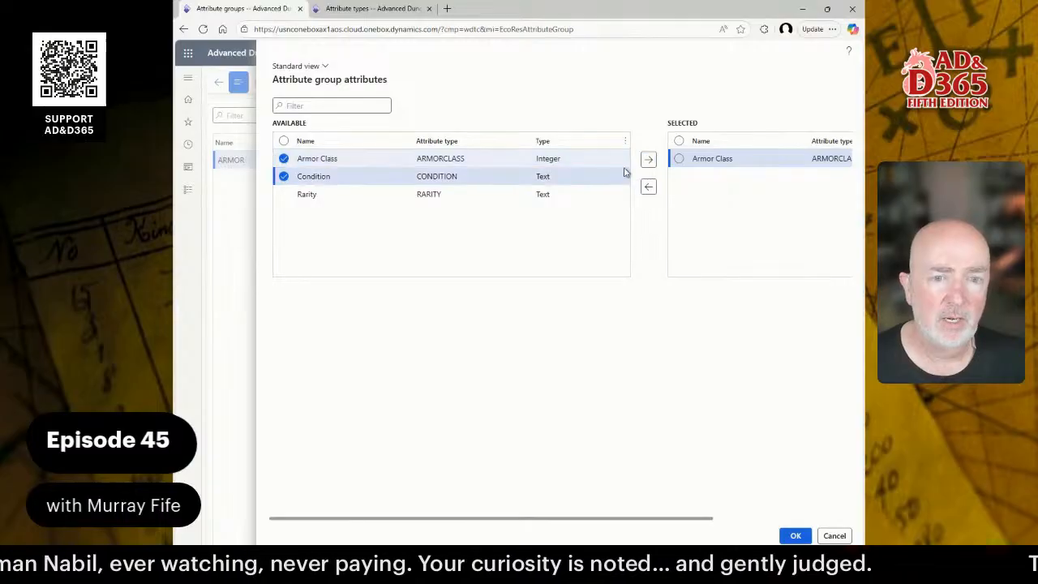
left_click(288, 196)
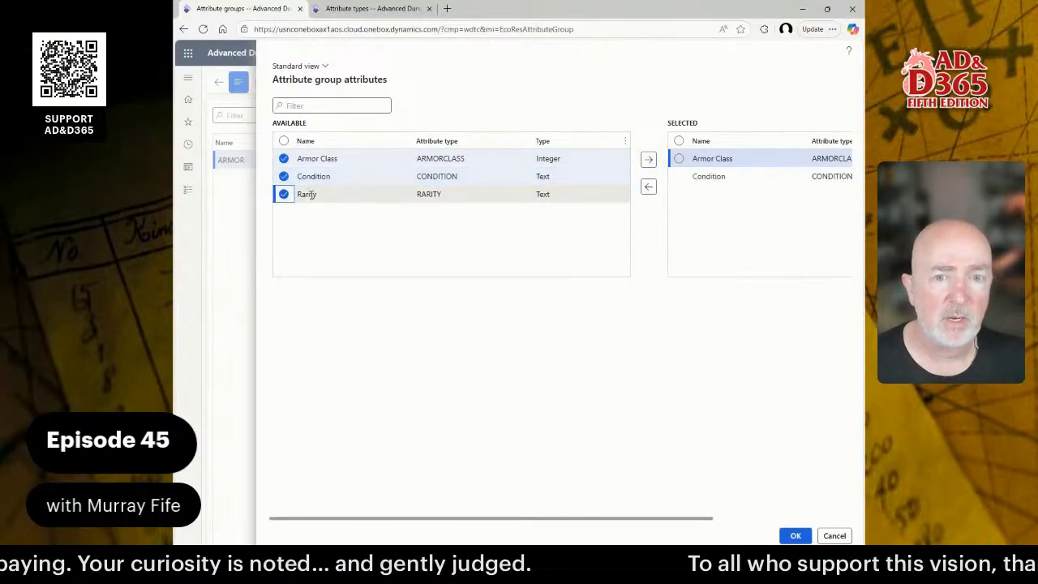
left_click(648, 159)
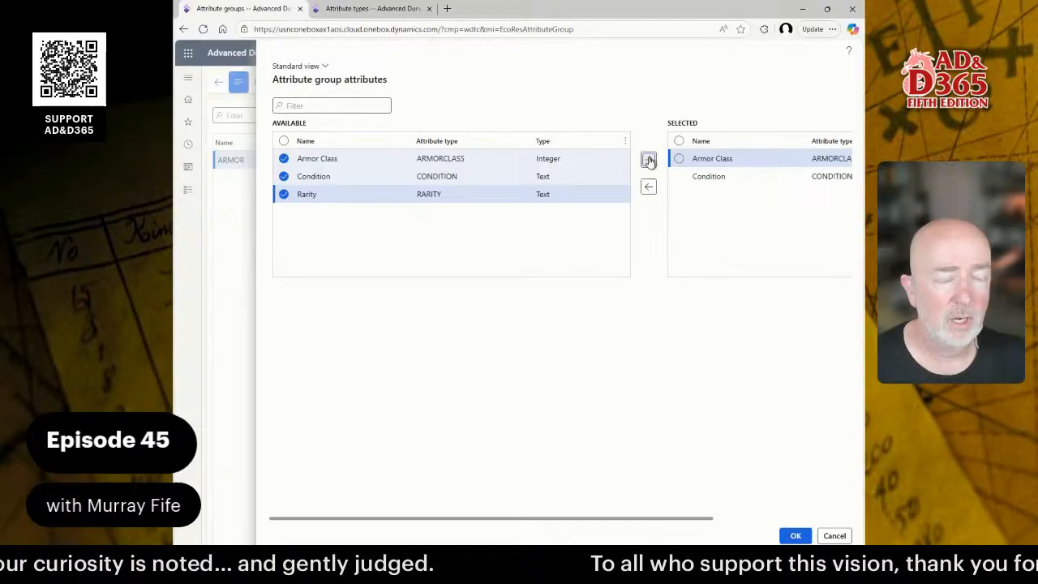
left_click(796, 536)
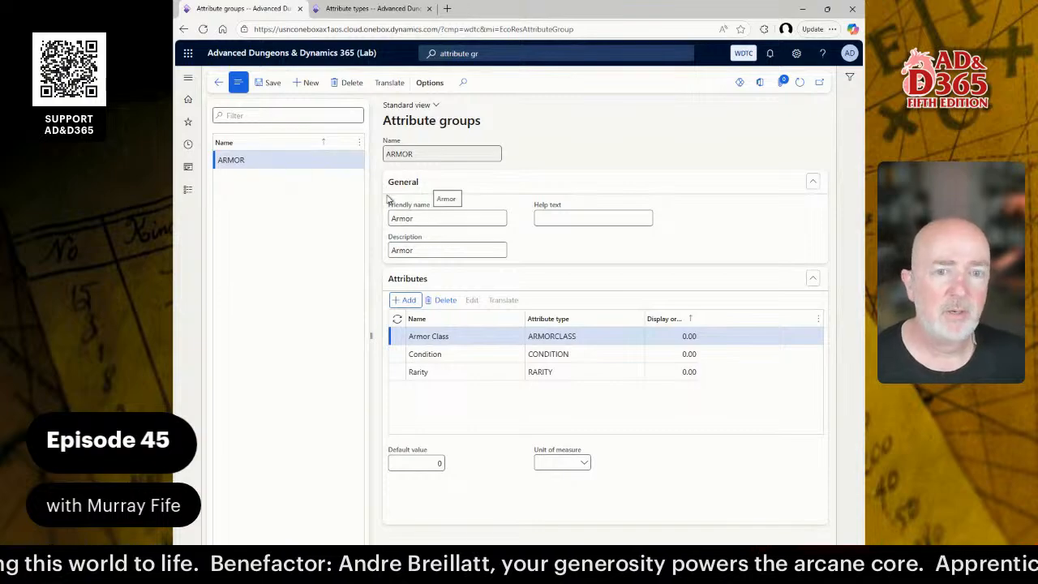
left_click(306, 82)
Name the new group CLOTHING with friendly name and description Clothing.
type("CLOTHING")
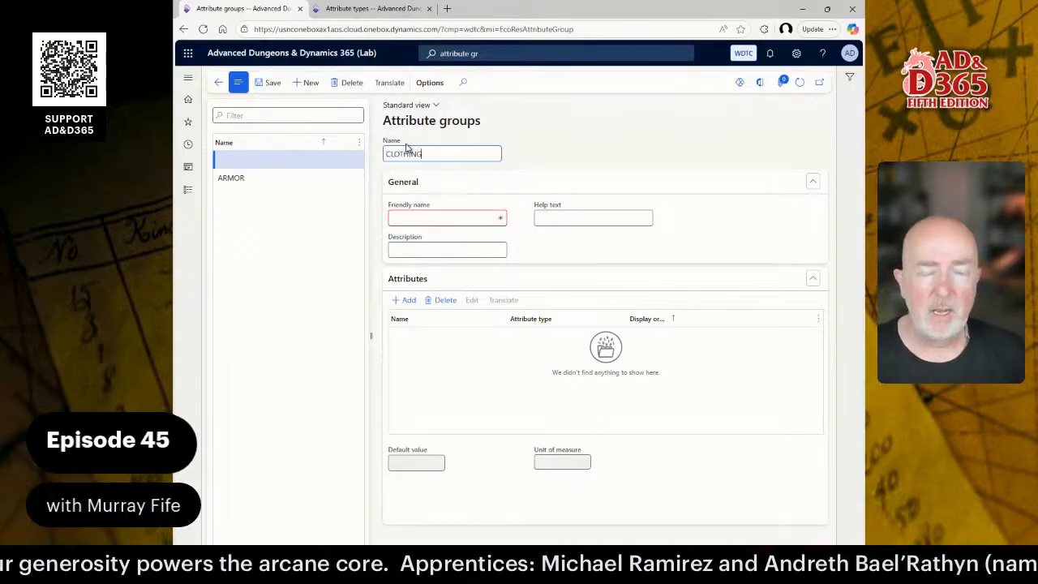
key("Tab")
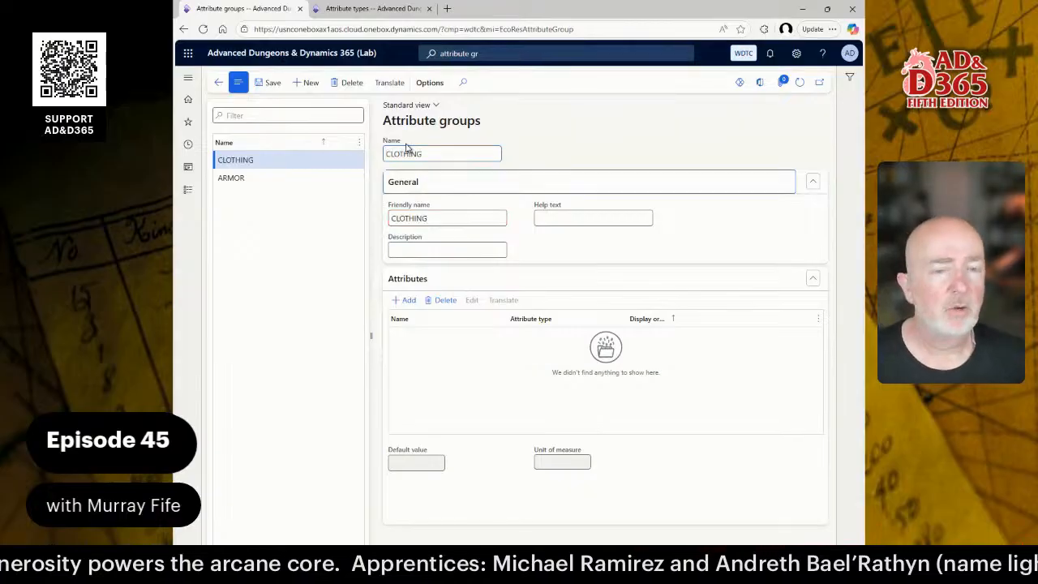
key("Tab")
type("Clo")
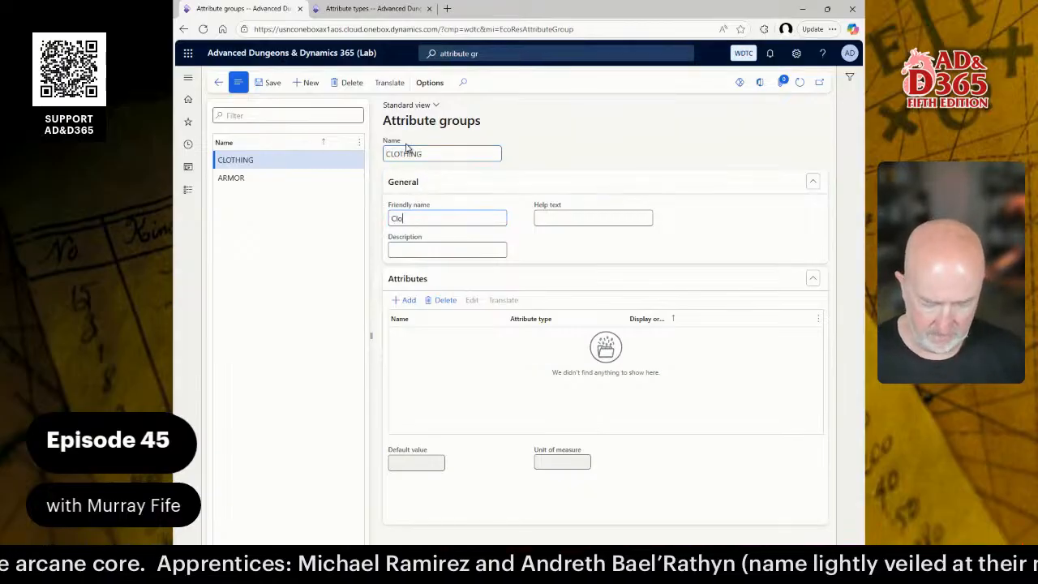
type("thingC")
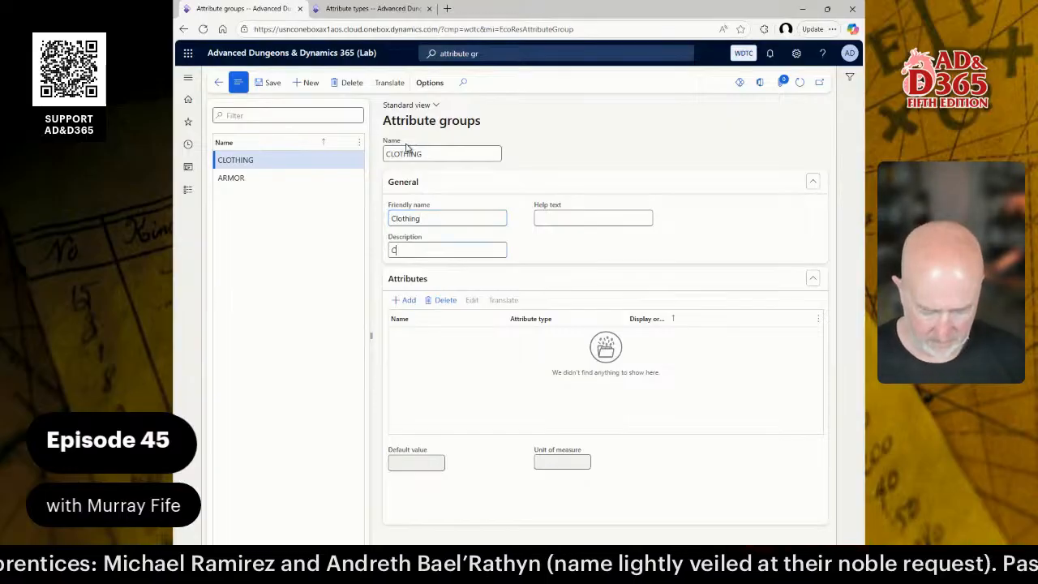
type("lothing")
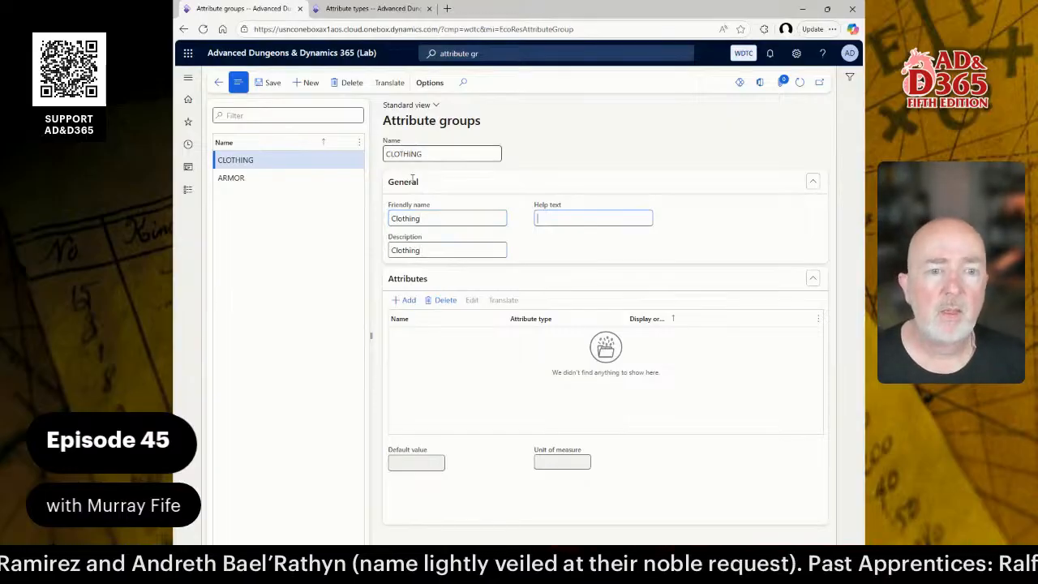
Add the Condition and Rarity attributes to the CLOTHING group.
left_click(404, 300)
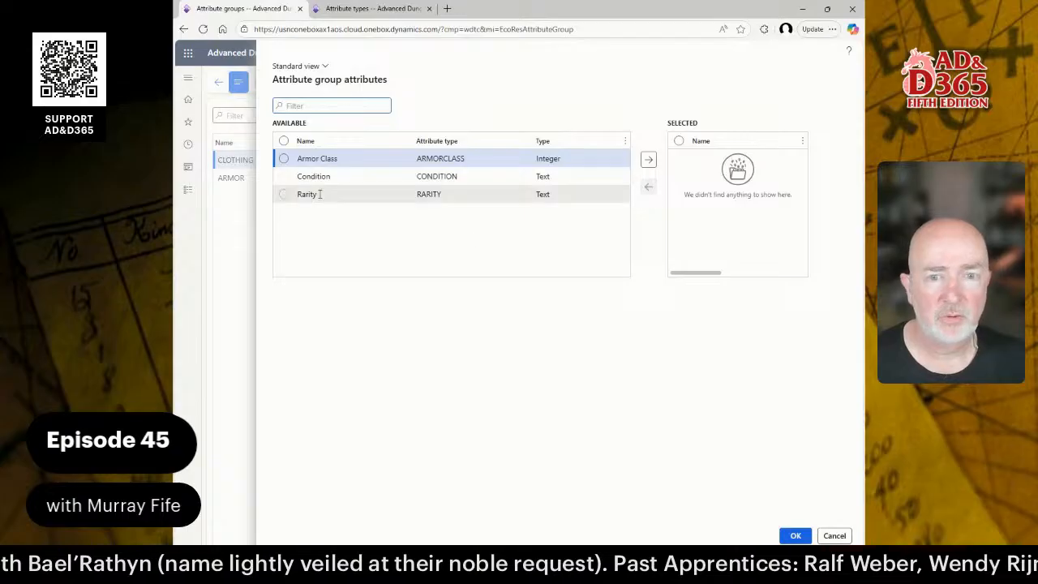
left_click(283, 176)
left_click(283, 196)
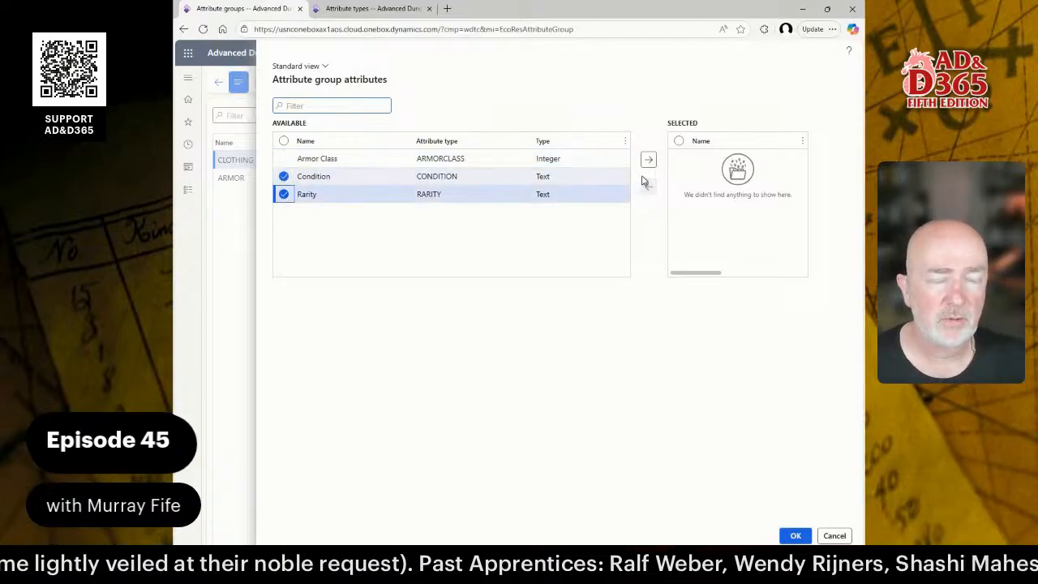
left_click(648, 163)
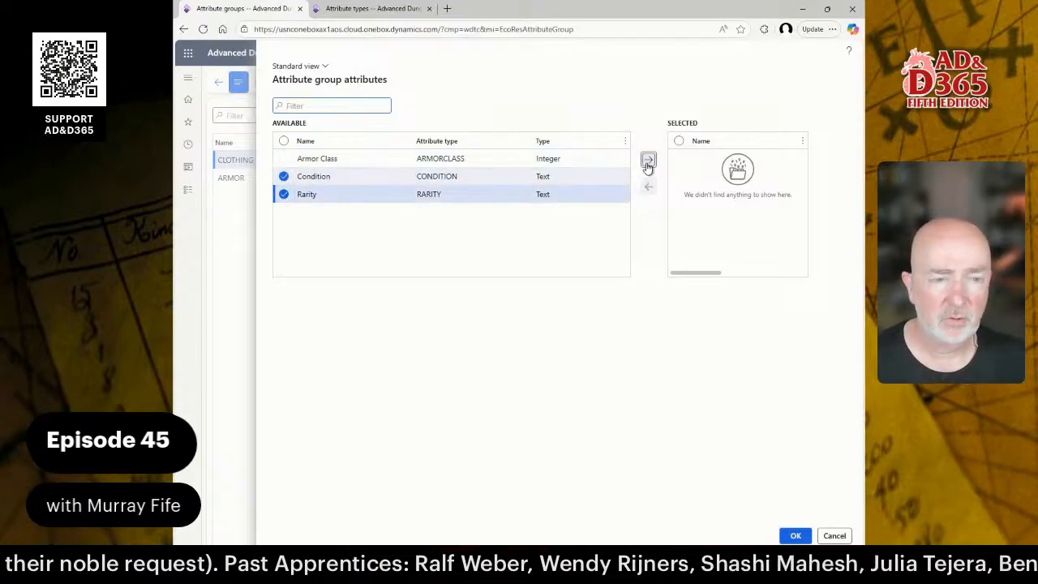
left_click(796, 536)
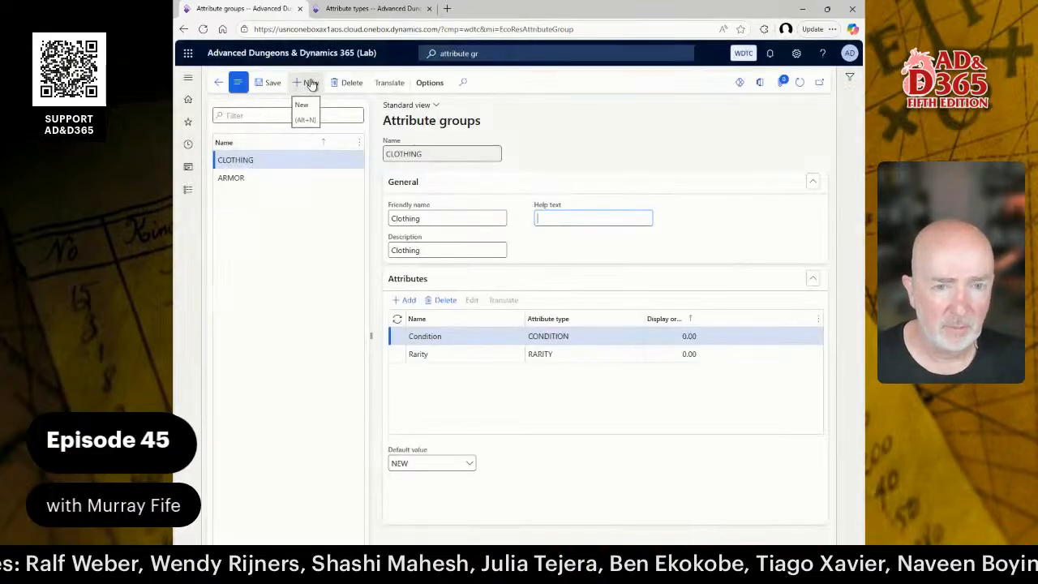
Create attribute group GENERAL with friendly name and description General.
left_click(306, 84)
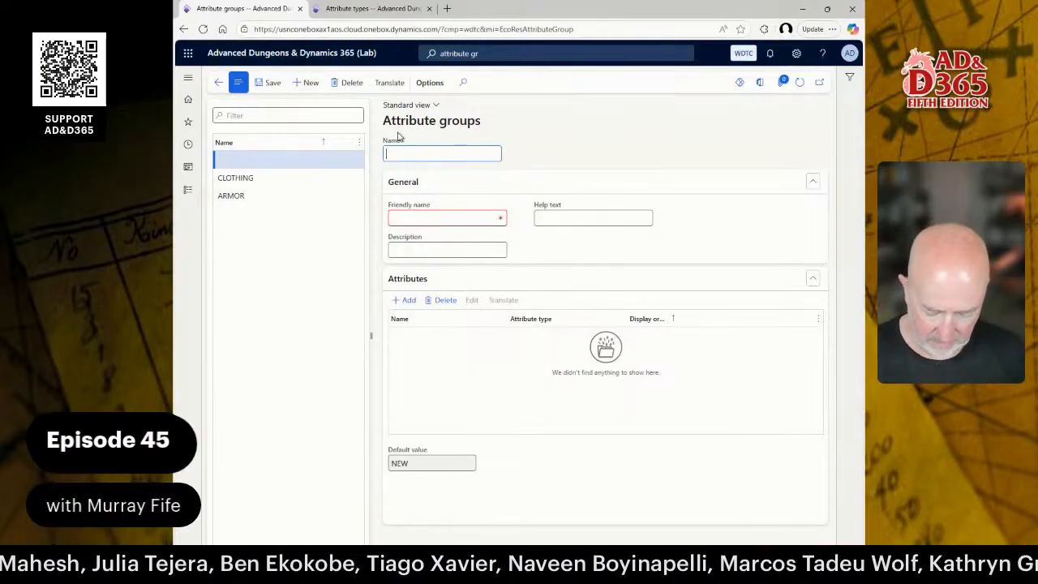
type("GE")
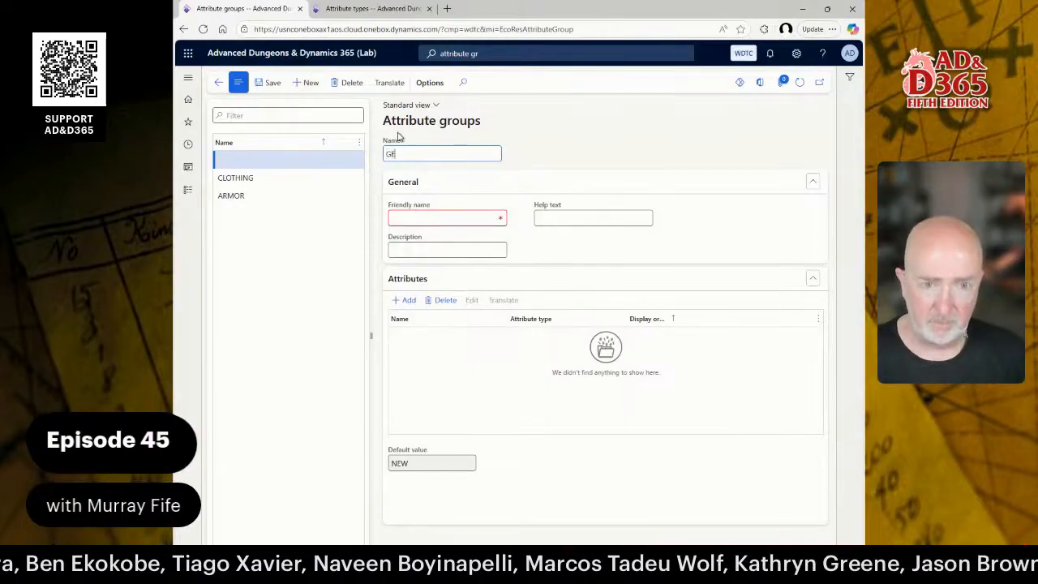
type("NERAL")
key("Tab")
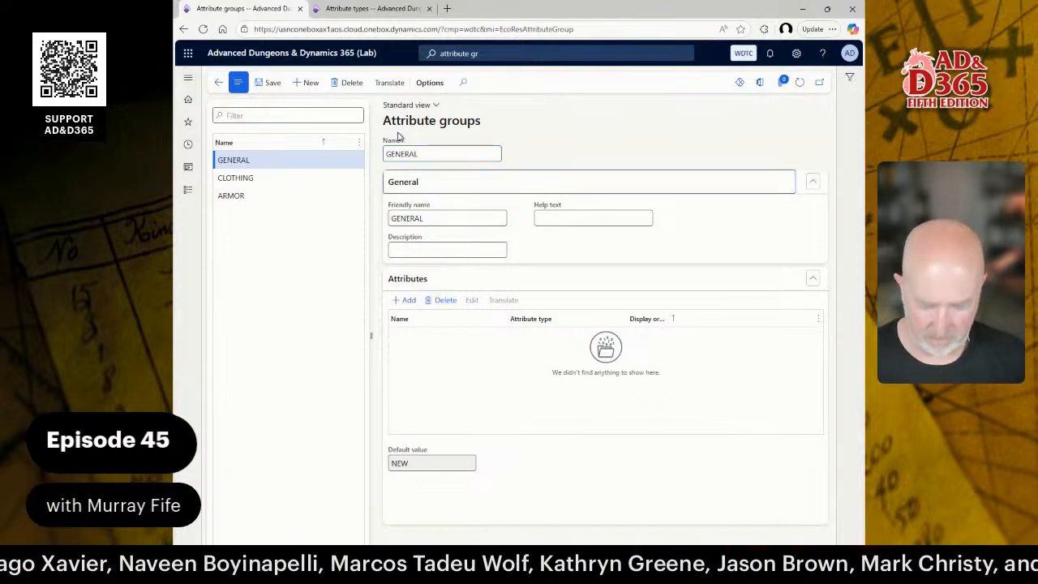
key("Tab")
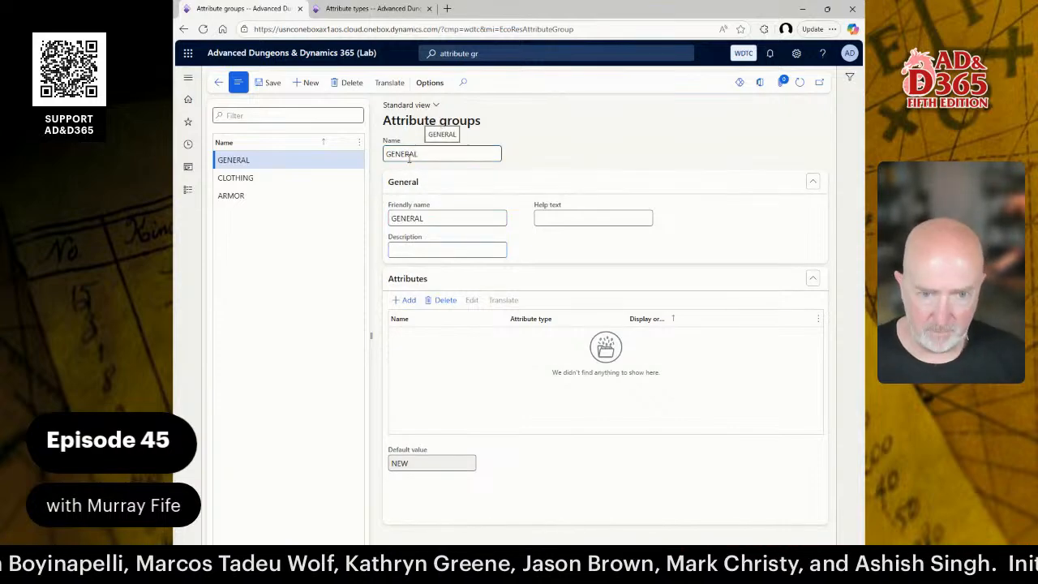
key("shift+Tab")
type("General")
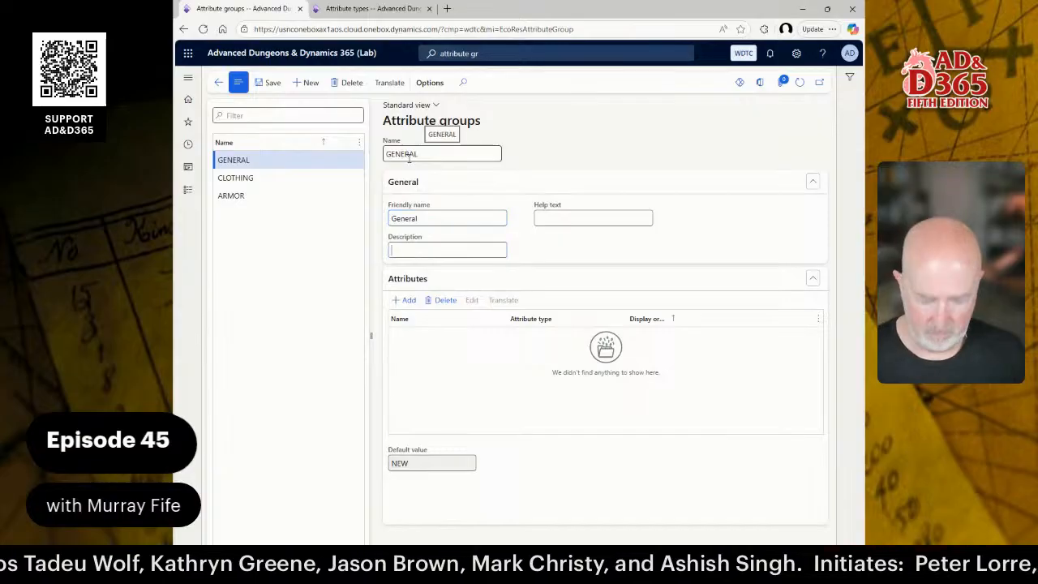
key("Tab")
type("General")
key("Tab")
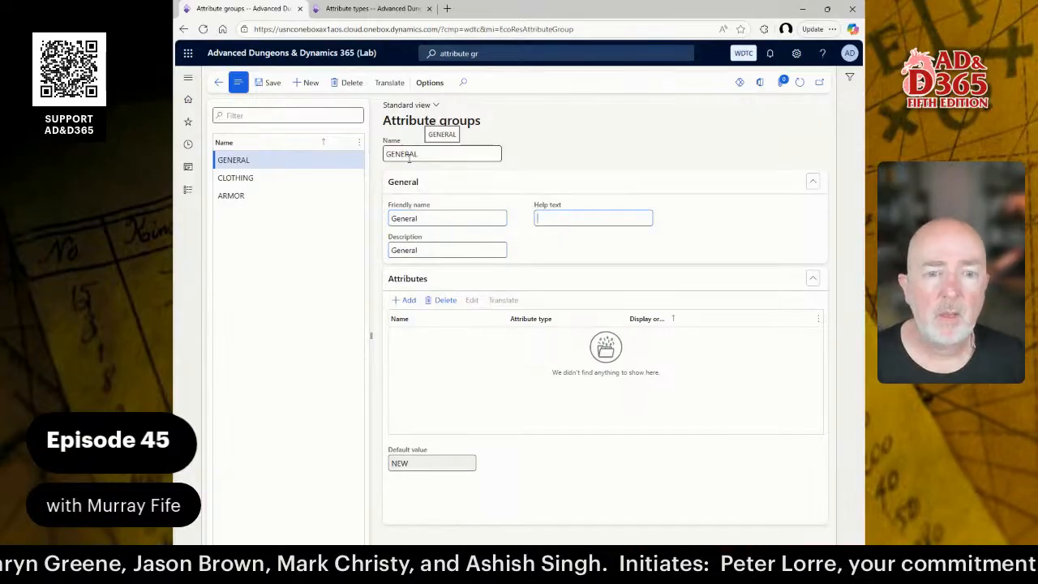
Add only the Rarity attribute to the GENERAL group, leaving Condition out.
left_click(404, 300)
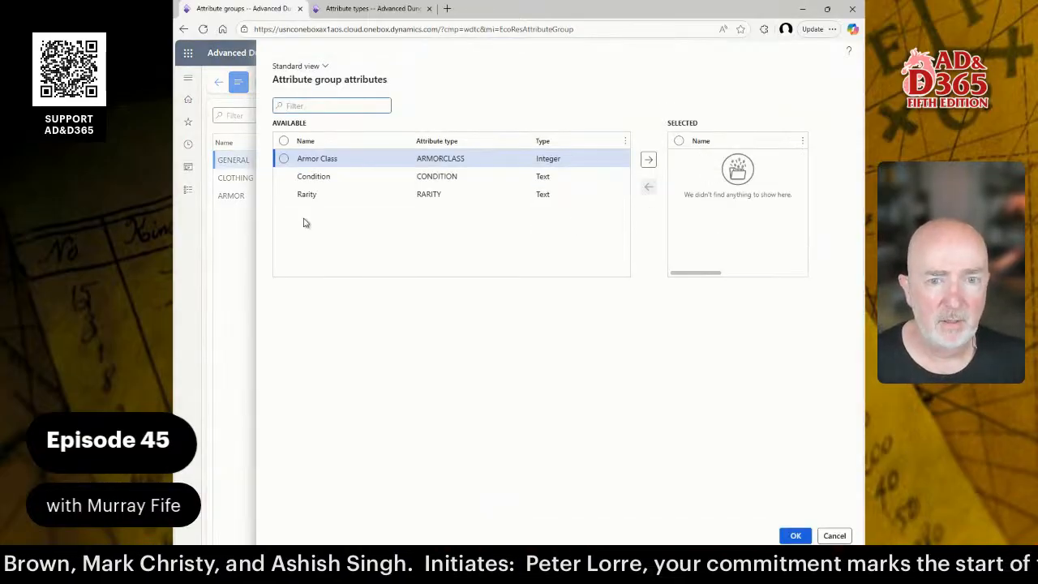
left_click(283, 176)
left_click(283, 193)
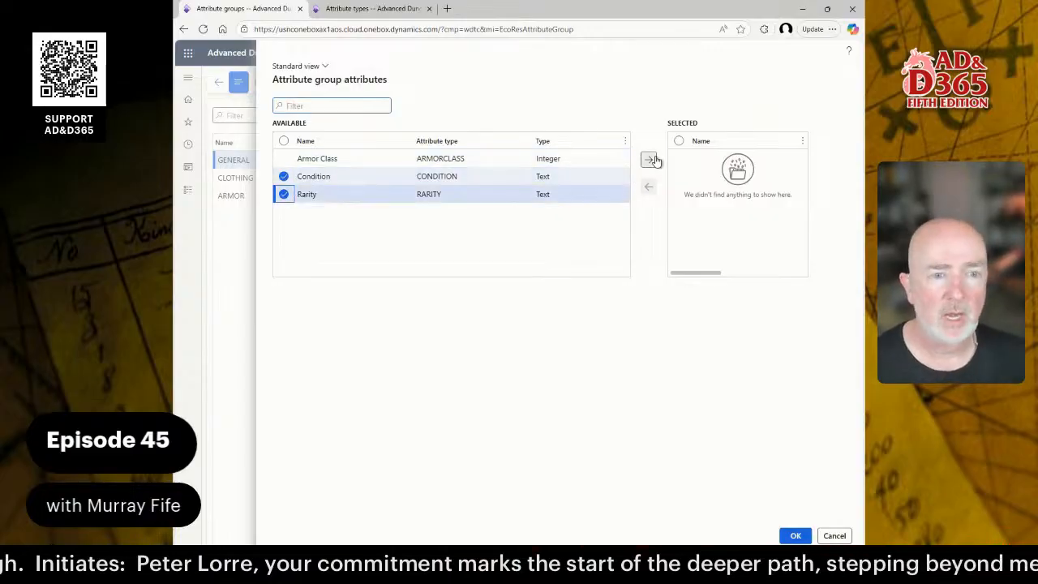
left_click(284, 176)
left_click(648, 160)
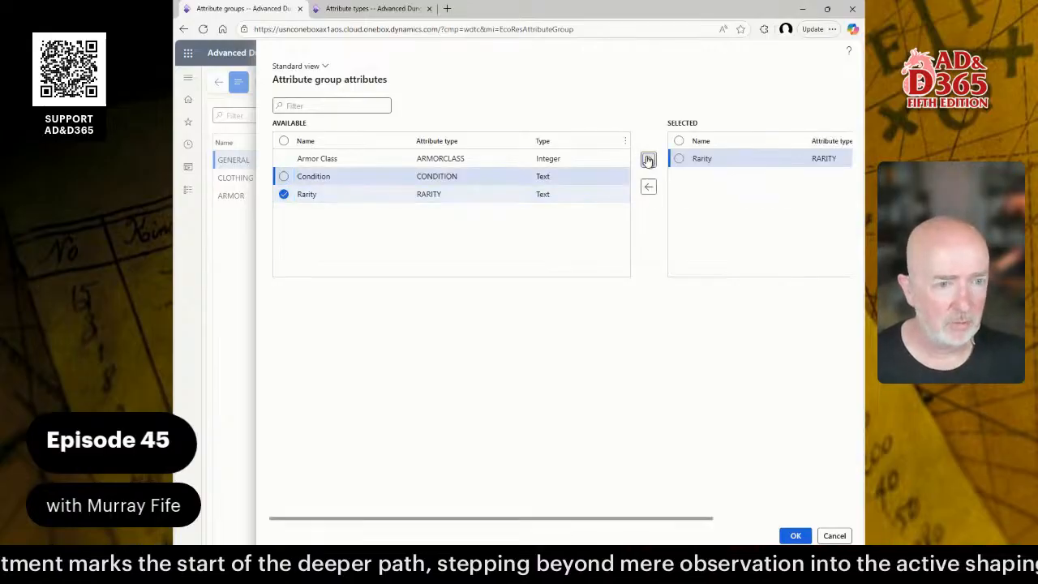
left_click(796, 536)
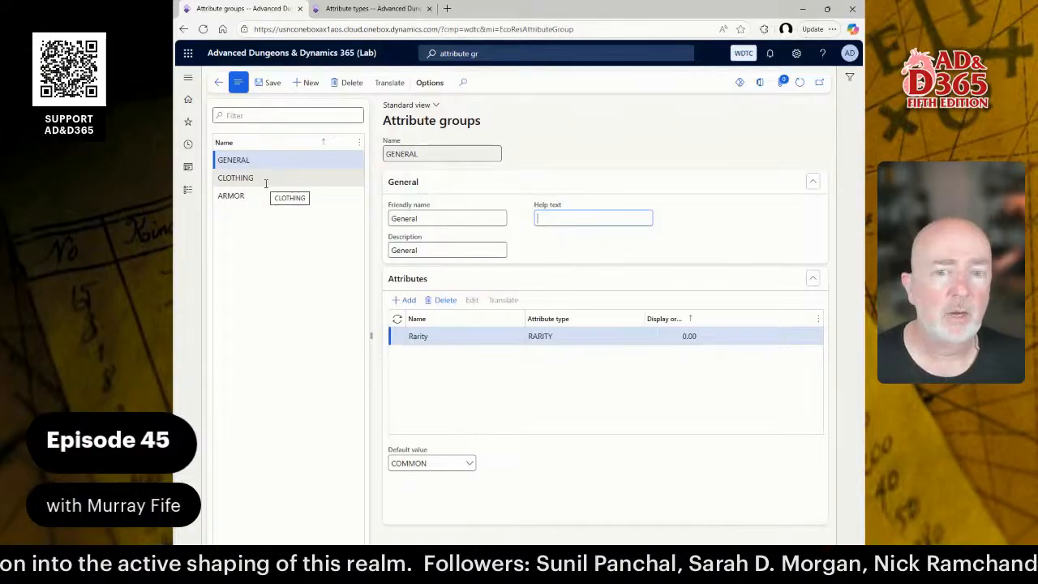
Compare the attributes of the CLOTHING, ARMOR and GENERAL groups, ending on ARMOR.
left_click(265, 180)
left_click(256, 197)
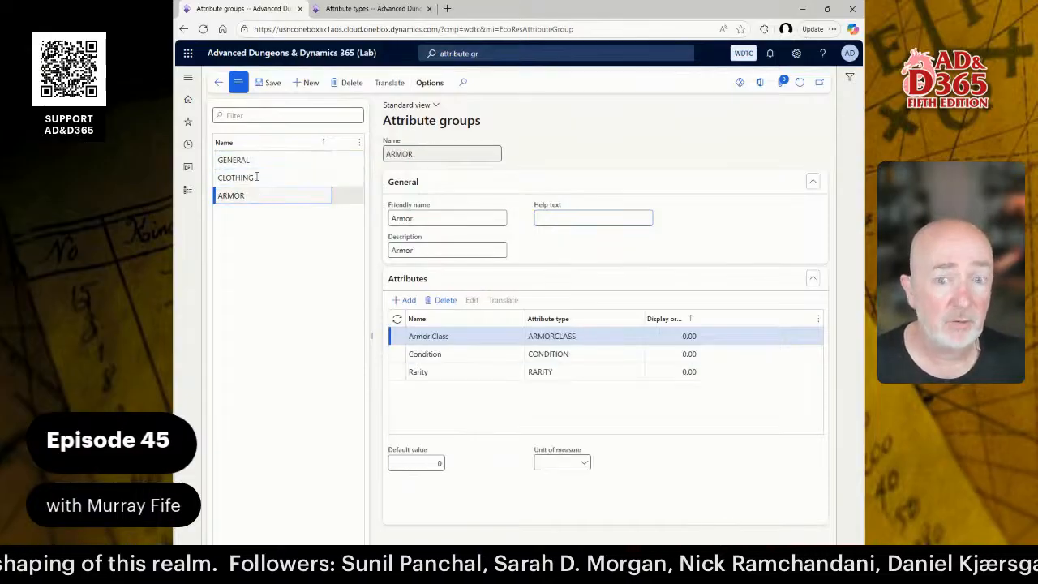
left_click(256, 160)
left_click(265, 177)
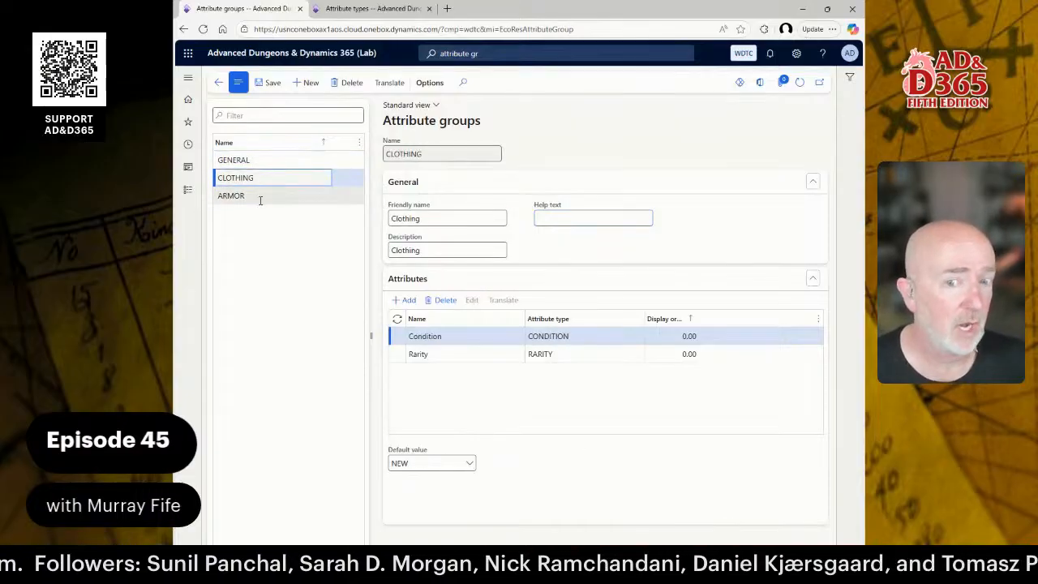
left_click(261, 198)
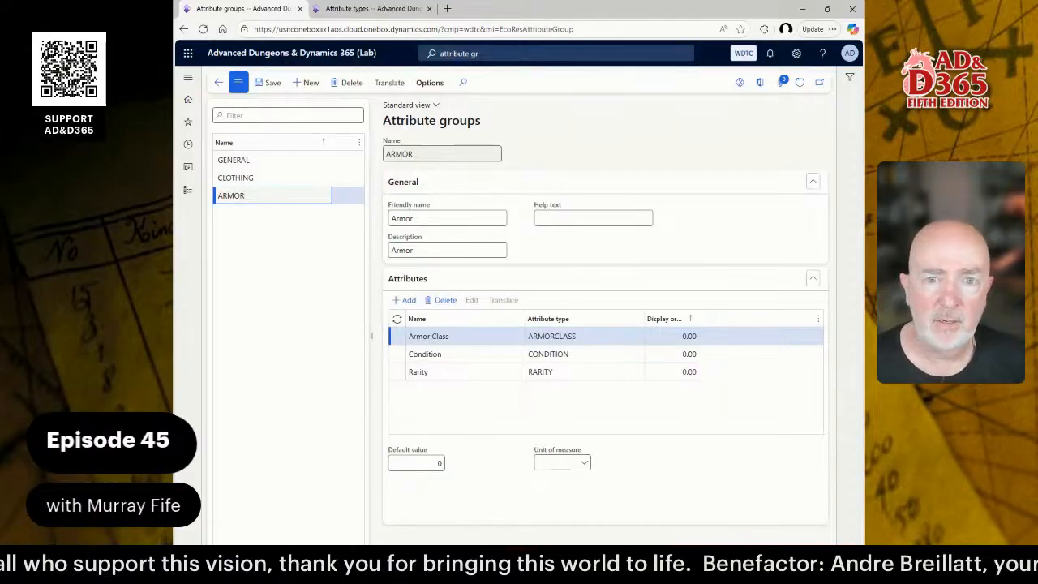
Create a new attribute group named STORAGE with friendly name Storage.
key("alt+n")
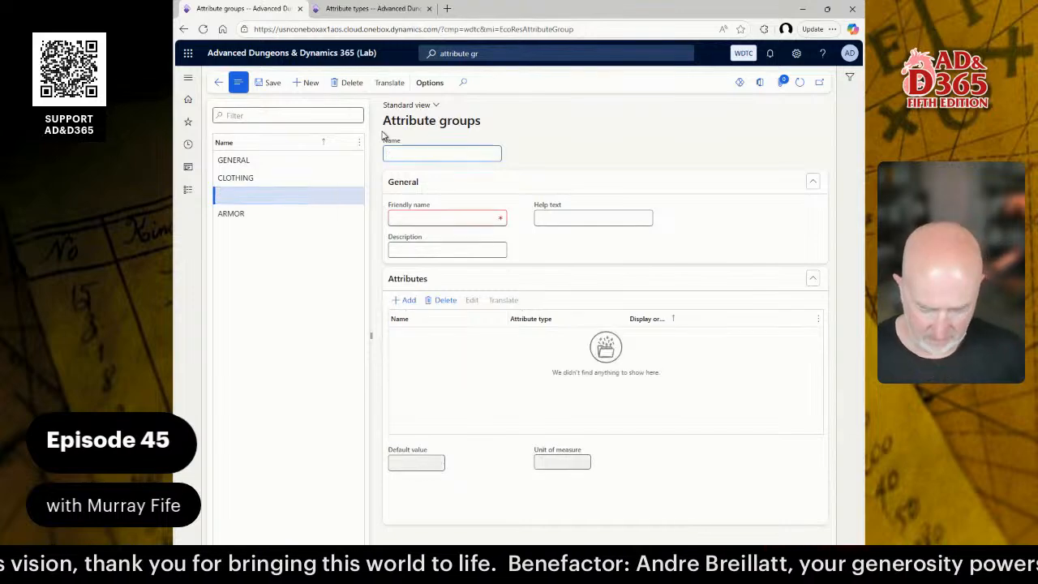
type("STORAGE")
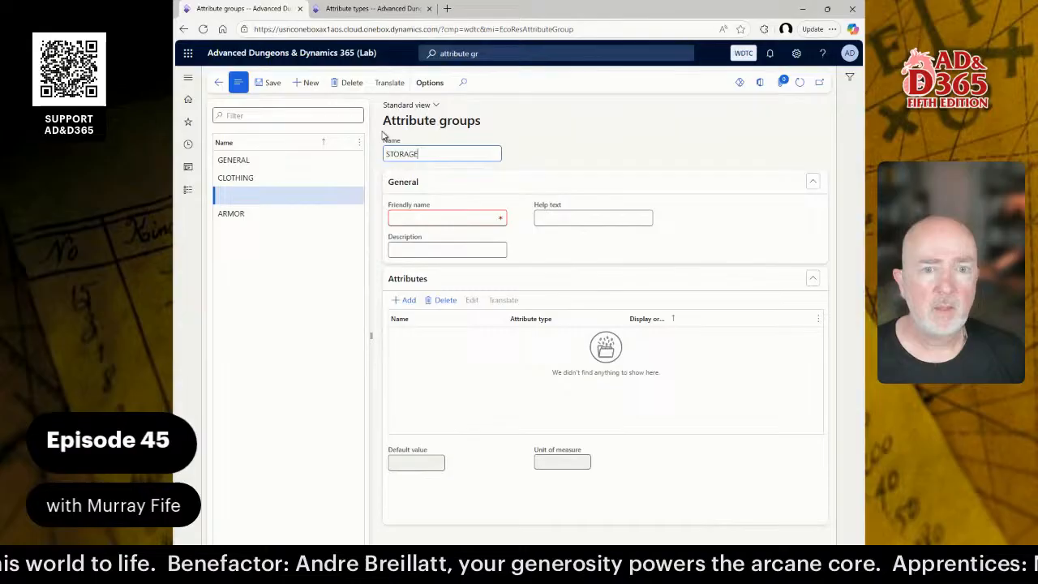
key("Tab")
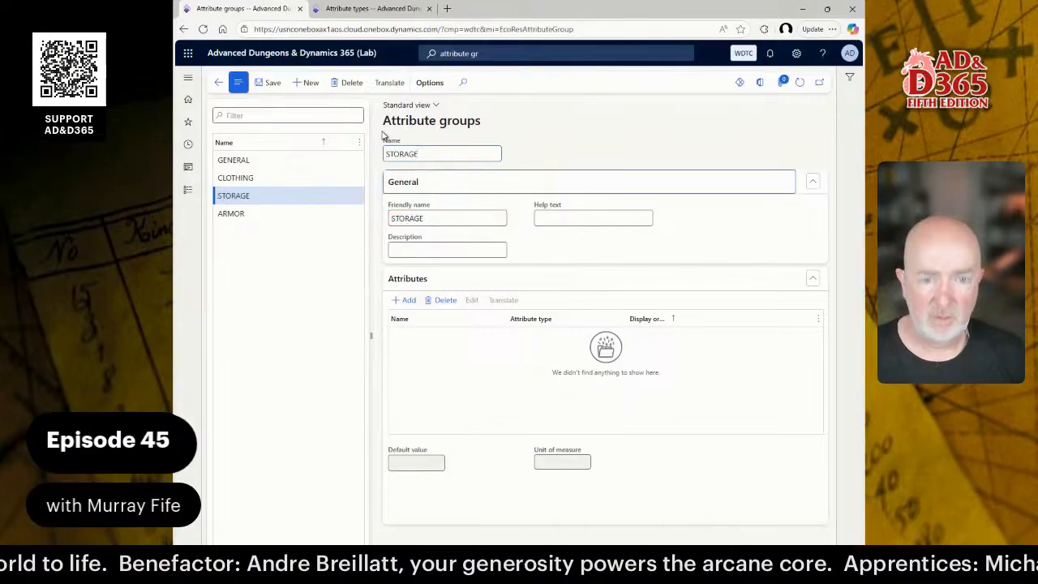
type("Storage")
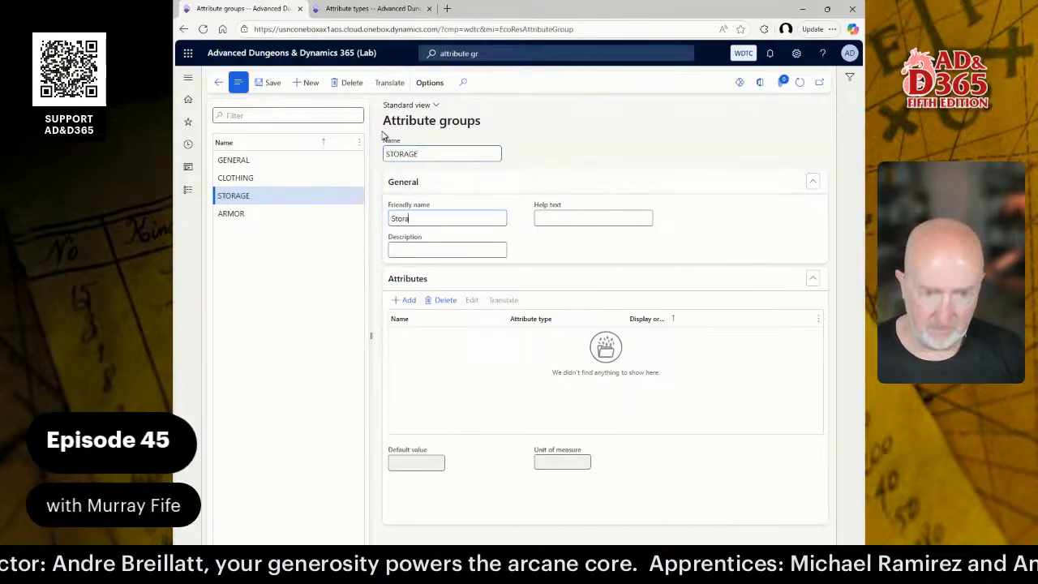
key("Tab")
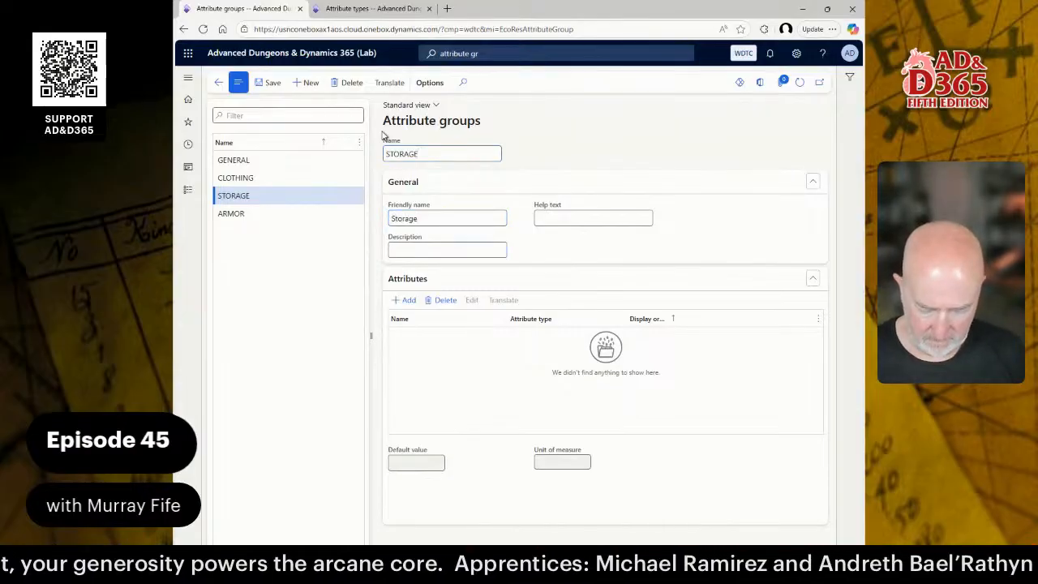
Assign the Rarity attribute to STORAGE, then bring the Word lab guide forward.
left_click(406, 300)
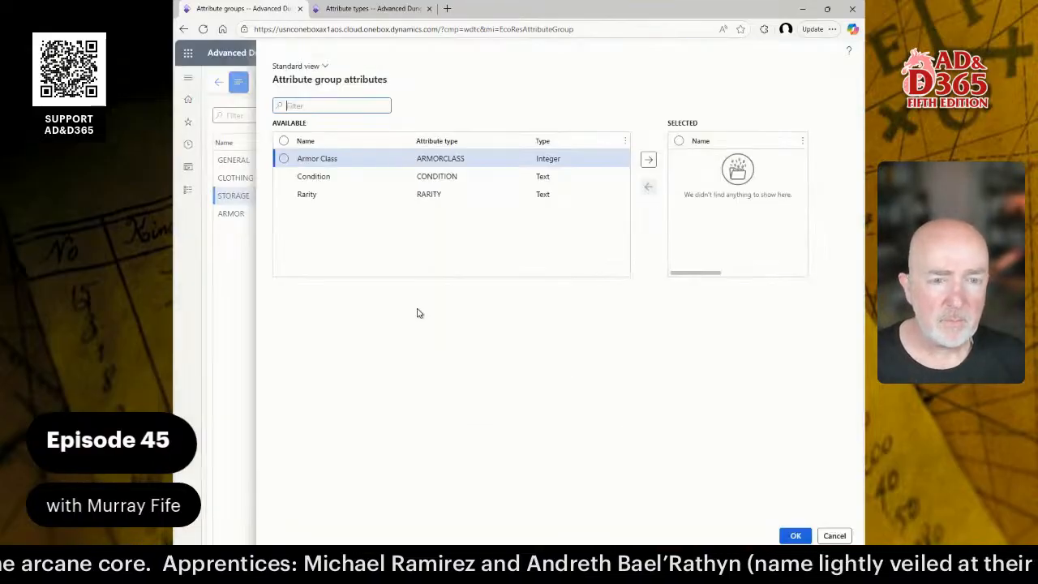
left_click(284, 195)
left_click(649, 162)
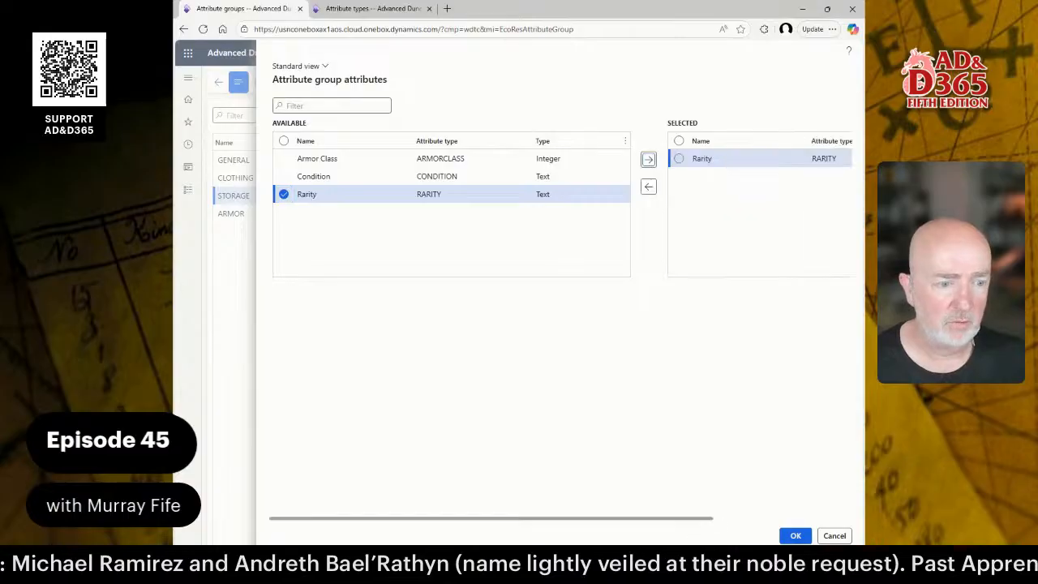
left_click(795, 536)
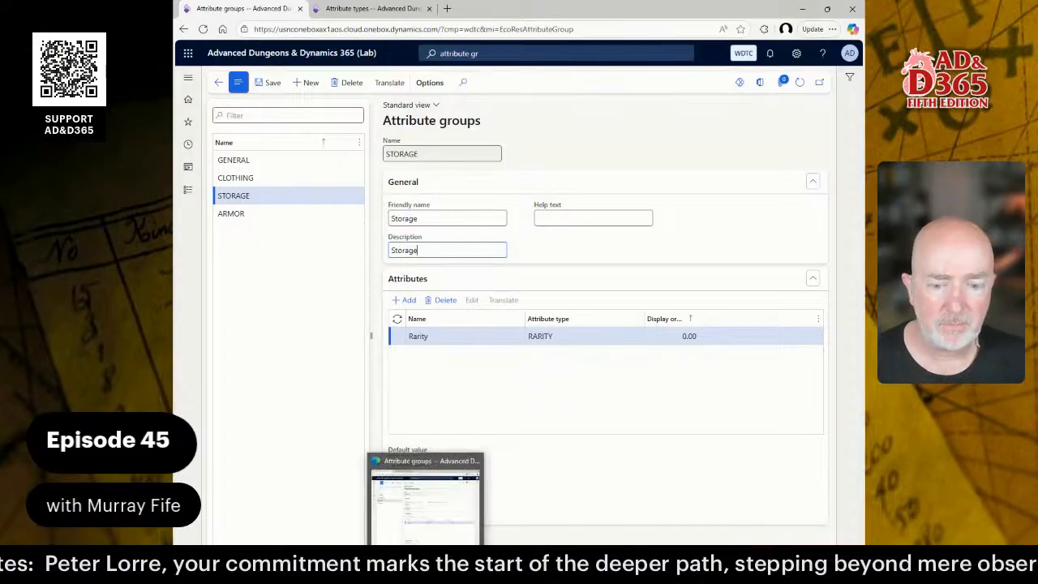
left_click(426, 570)
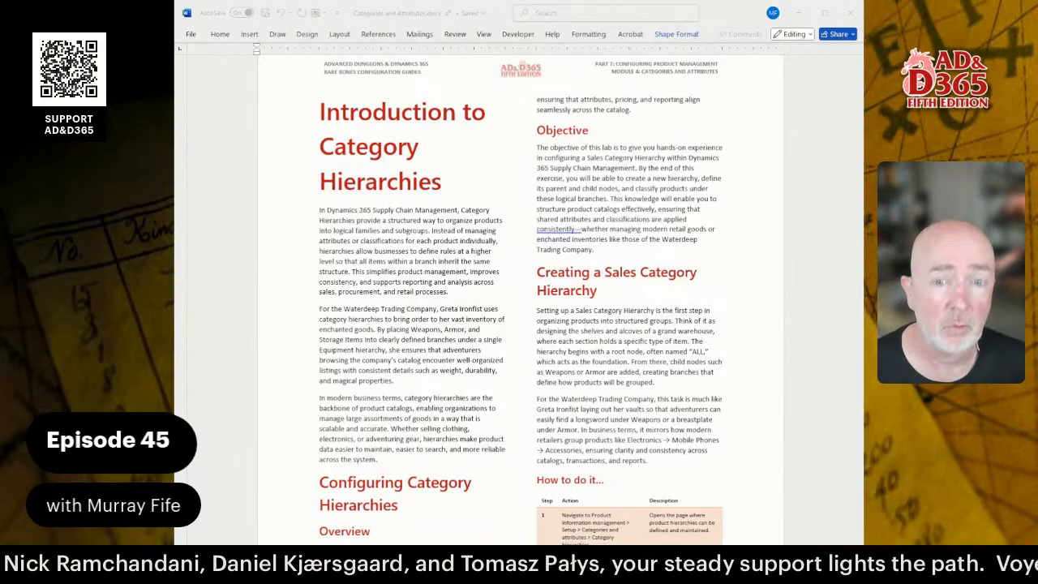
Read through the Word guide's Configuring Category Hierarchies 'How to do it' steps table.
scroll(520, 292, "down", 10)
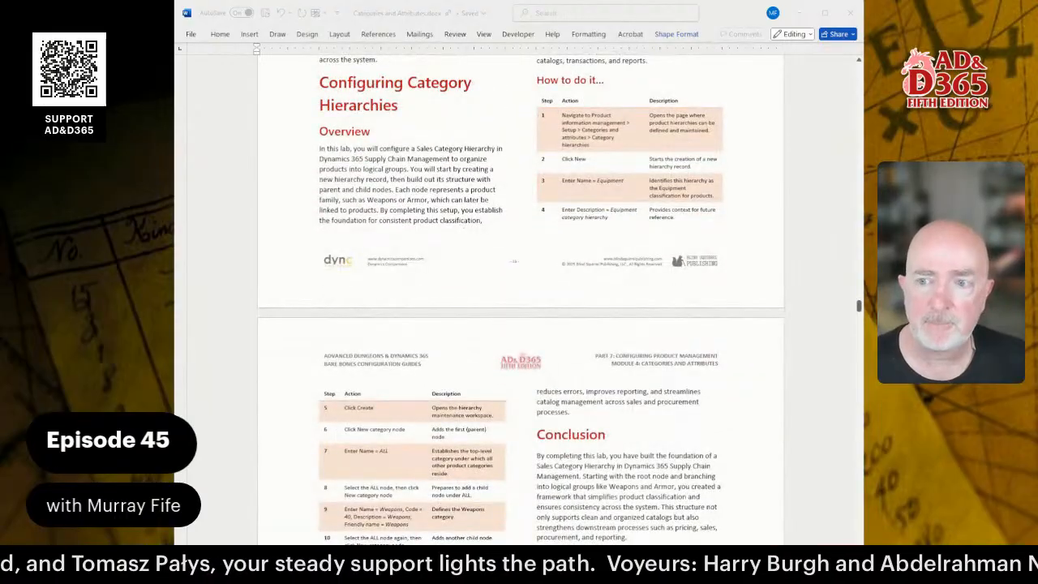
scroll(520, 292, "up", 2)
scroll(520, 292, "down", 9)
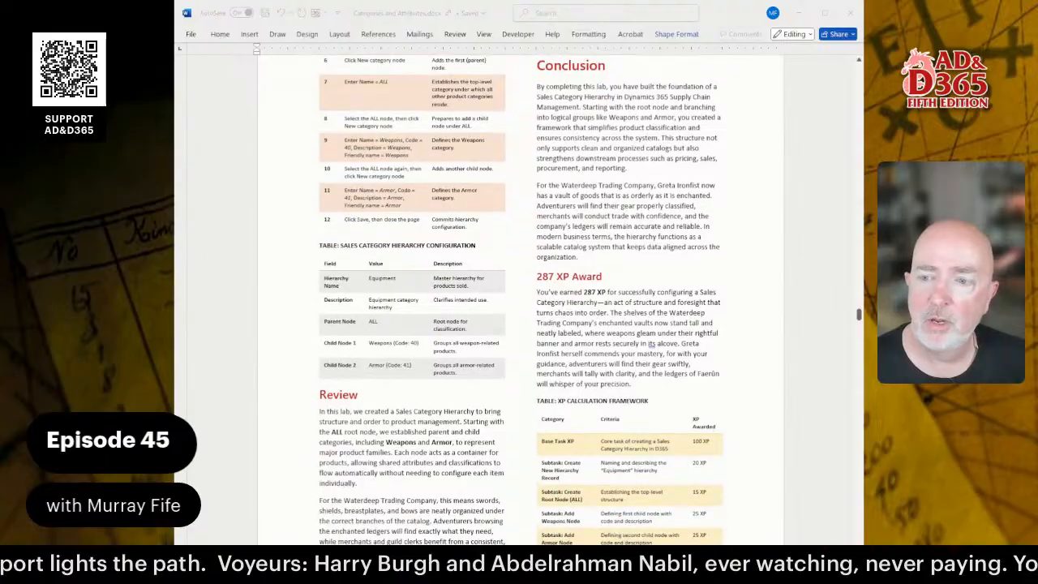
scroll(520, 292, "up", 3)
scroll(519, 292, "up", 8)
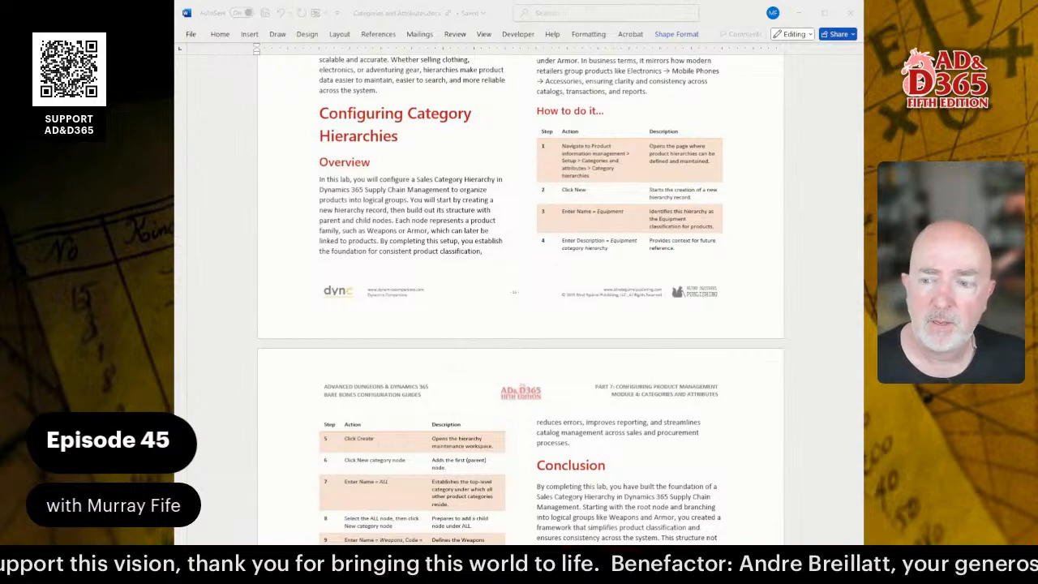
scroll(520, 288, "down", 1)
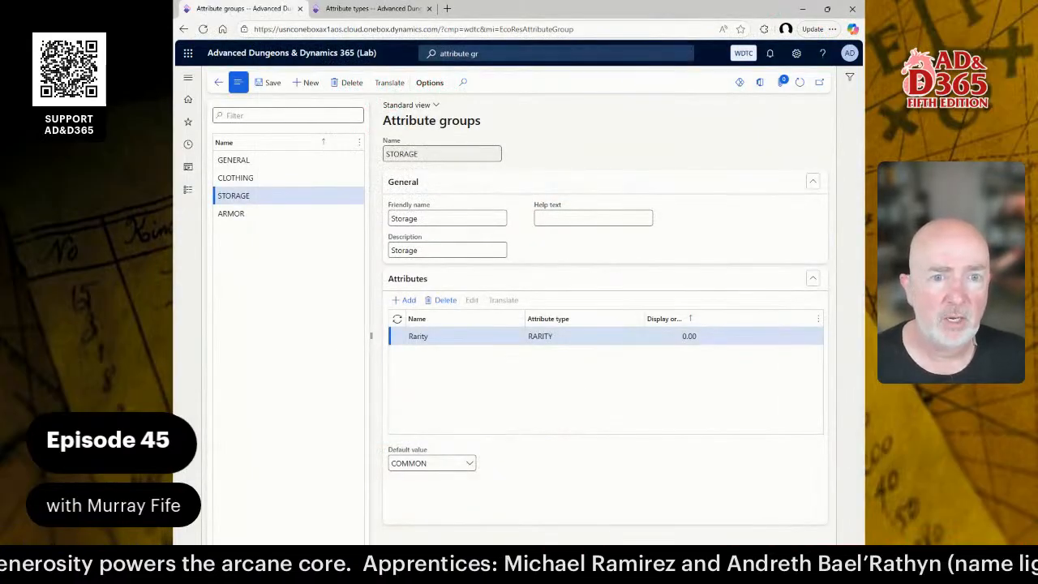
Search 'cate hie' to open Product information management > Category hierarchies and start a new hierarchy.
left_click(514, 55)
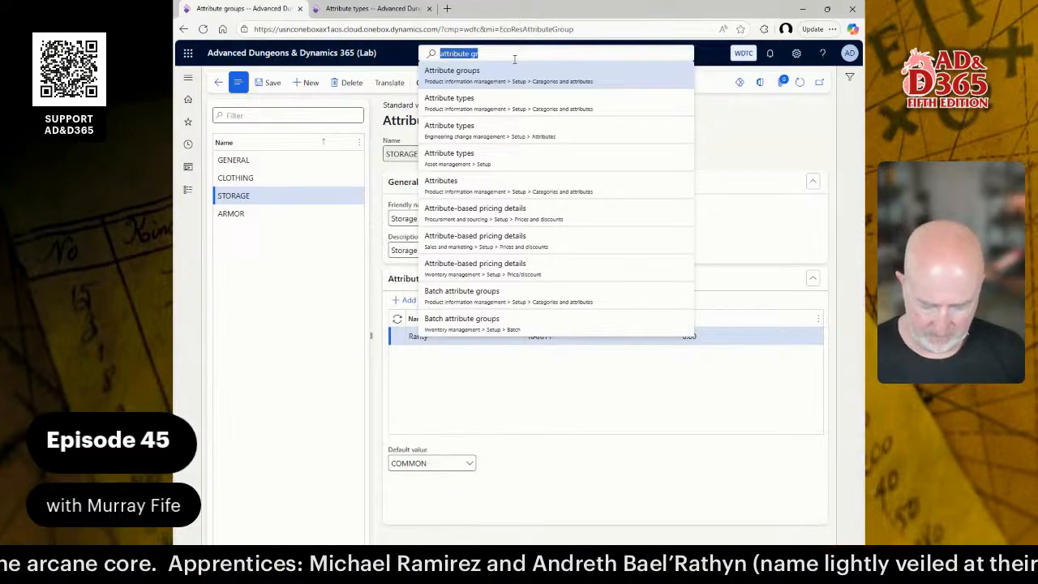
type("cate hie")
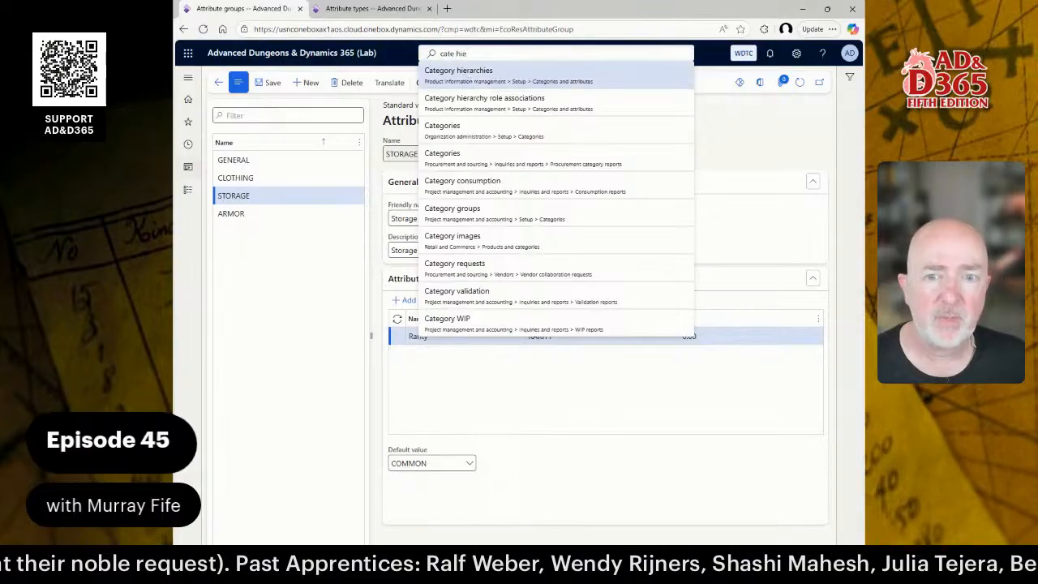
left_click(187, 189)
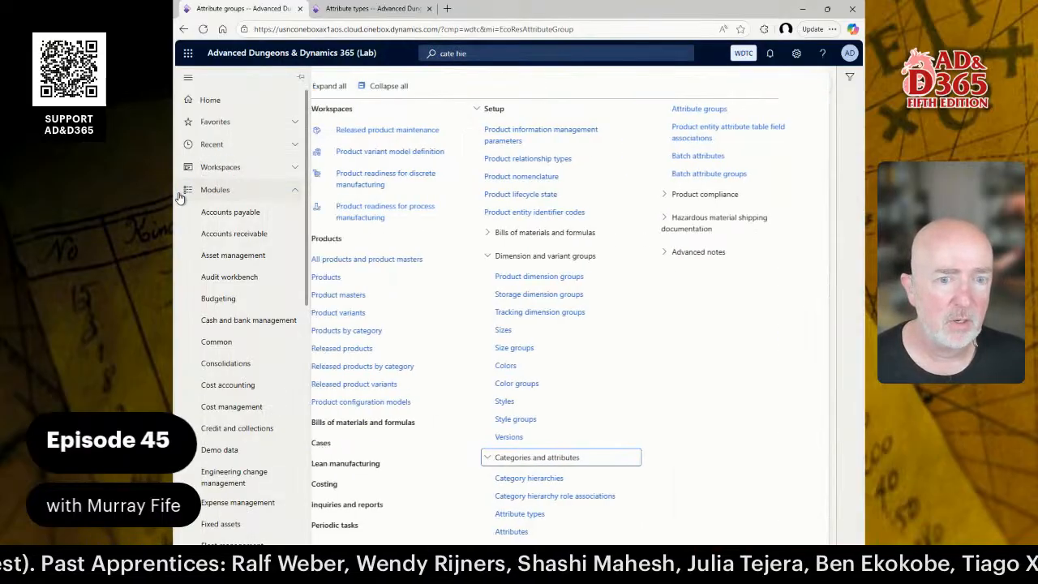
left_click(554, 479)
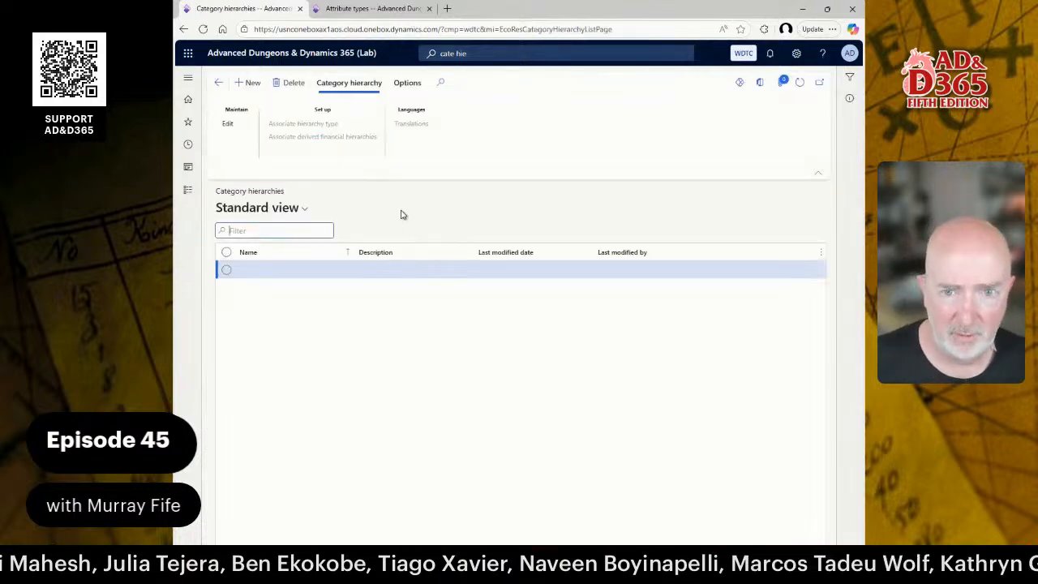
left_click(251, 85)
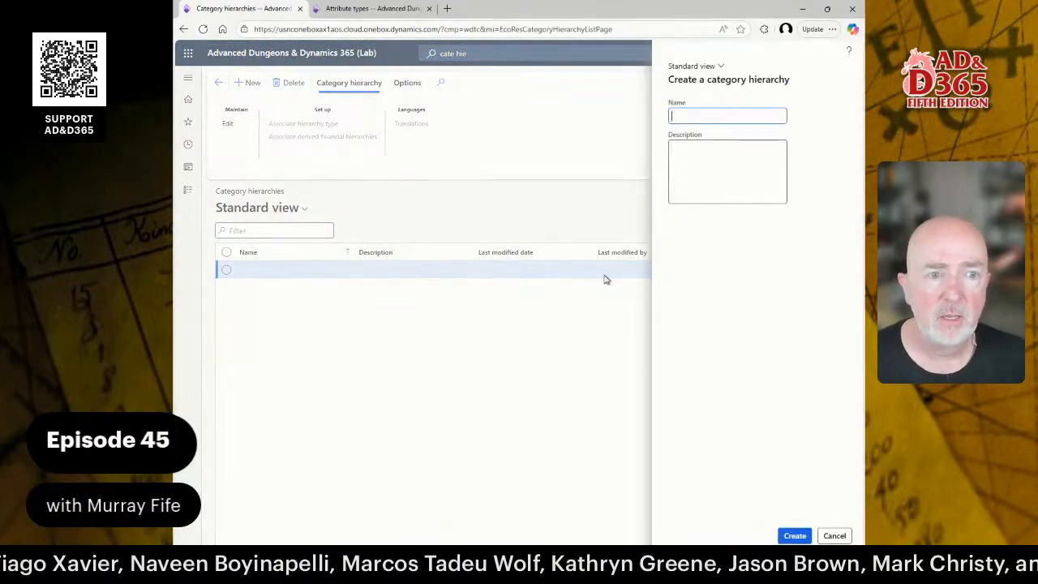
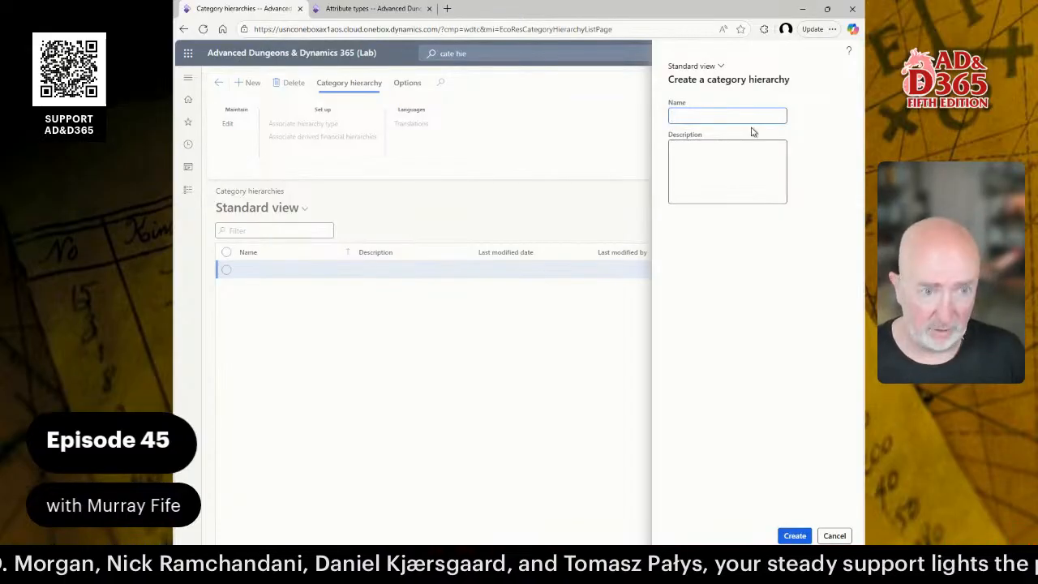
Replace the hierarchy name EQUIPMENT with GLOBAL.
type("EQUIP")
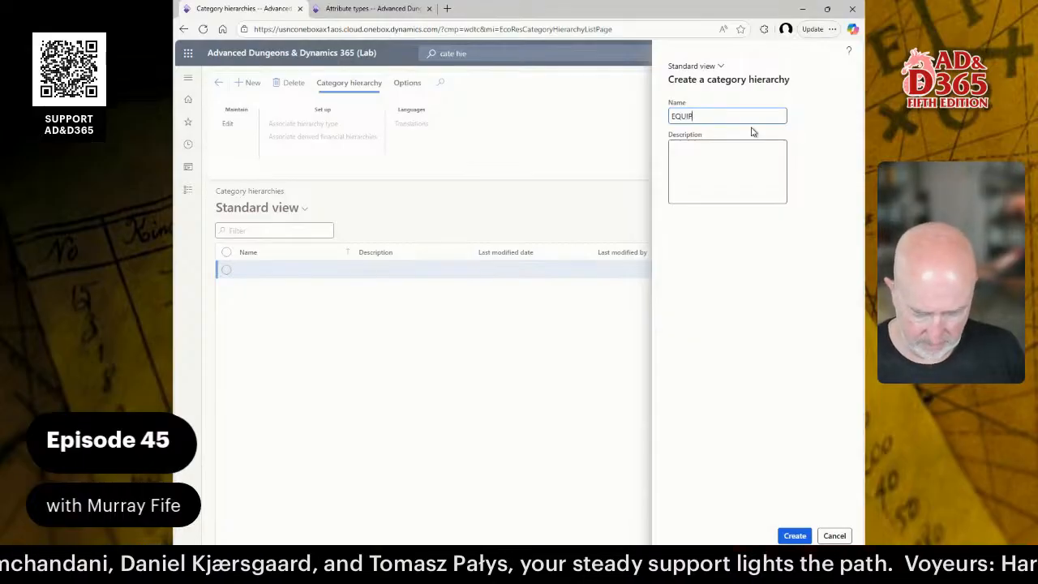
type("MENT")
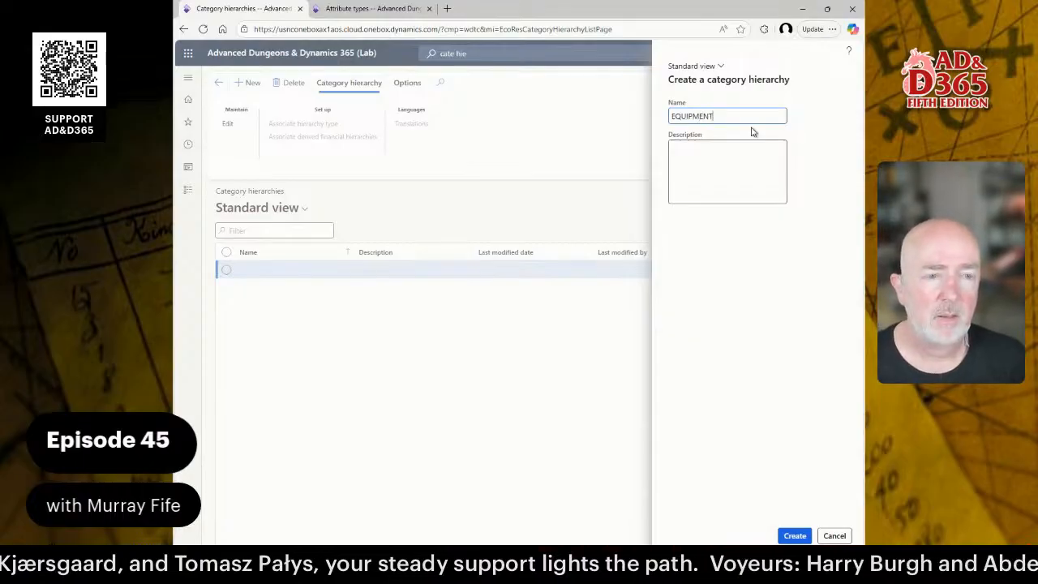
key("ctrl+a")
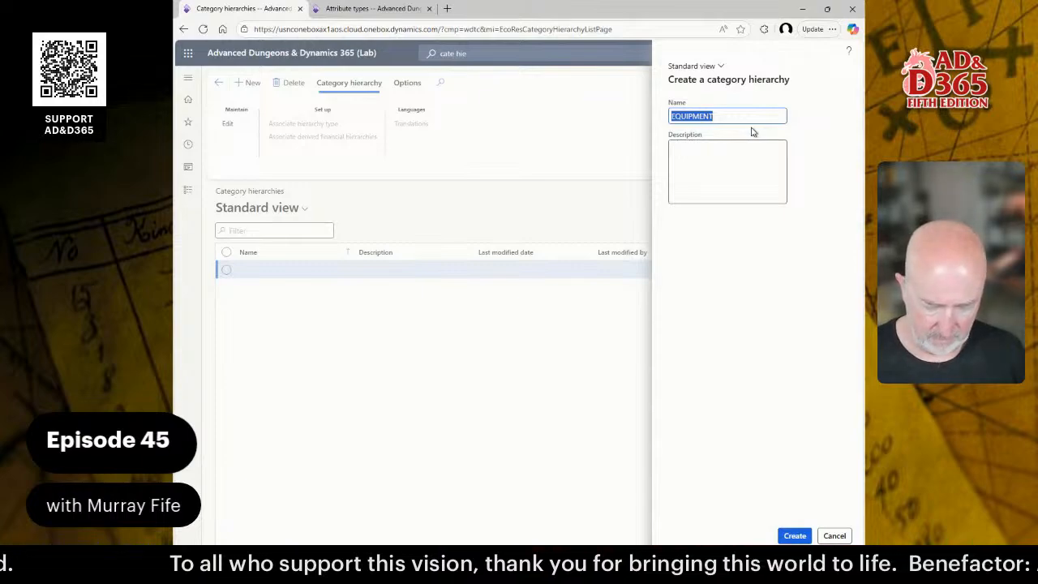
key("BackSpace")
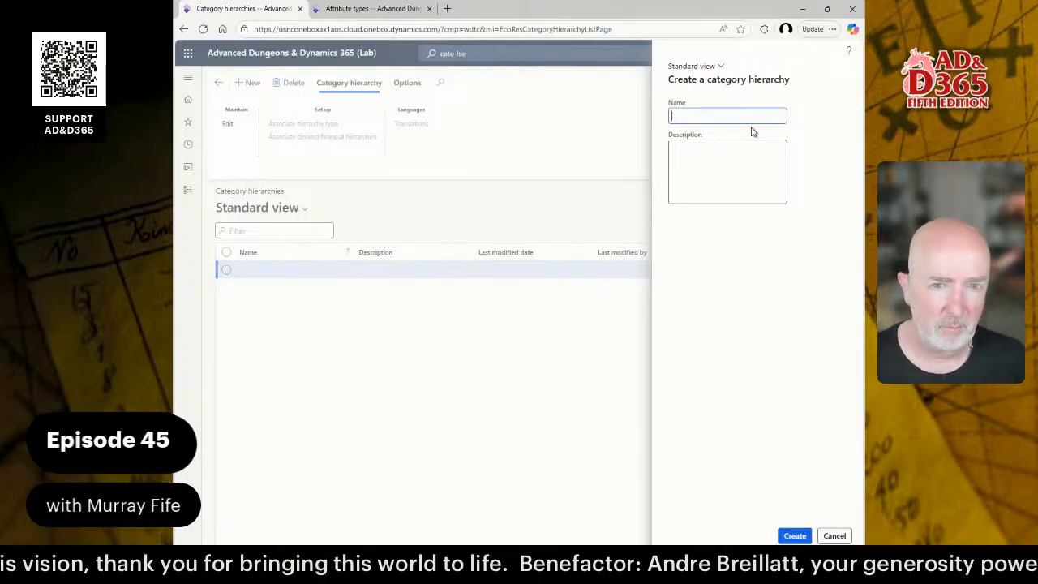
type("GLOBAL")
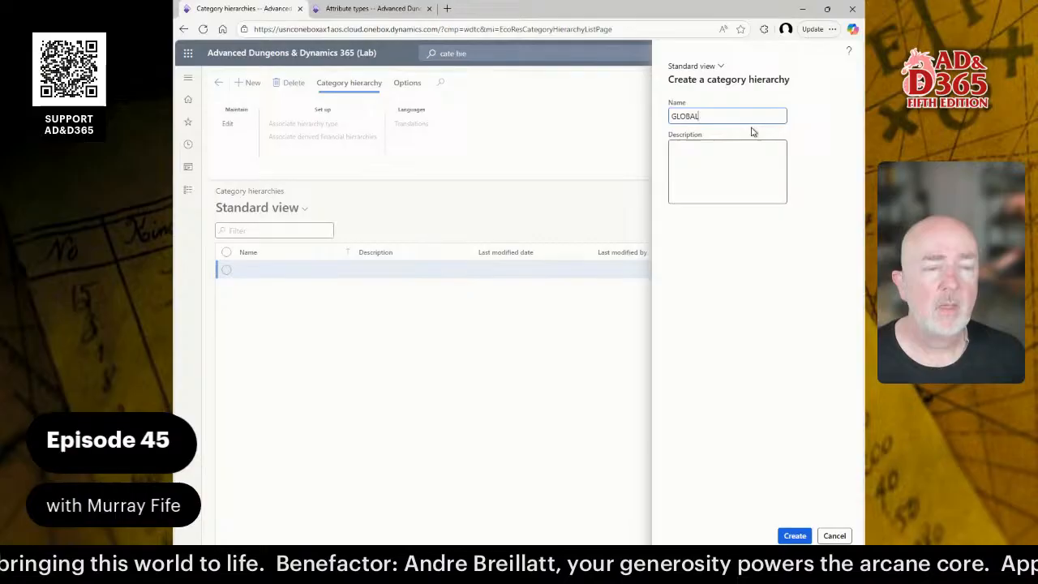
key("Tab")
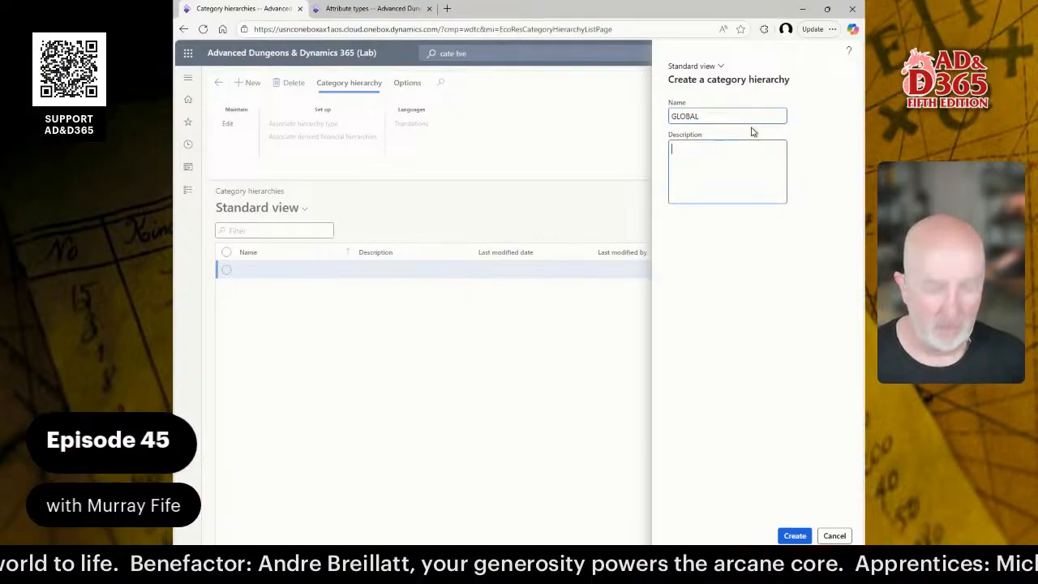
Enter 'Global Category Hierarchy' as the hierarchy description.
type("Global ")
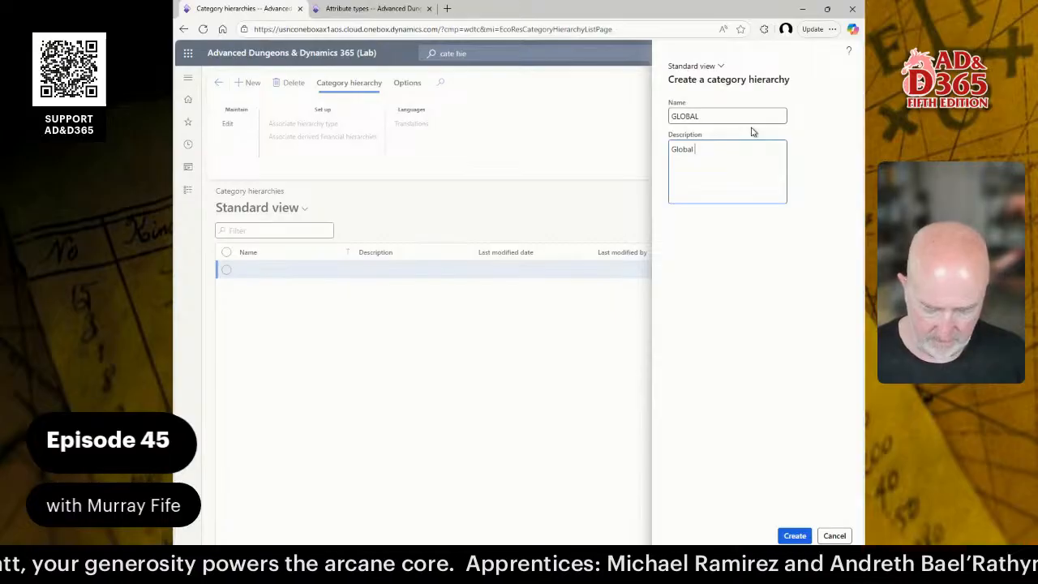
type("Catehroy")
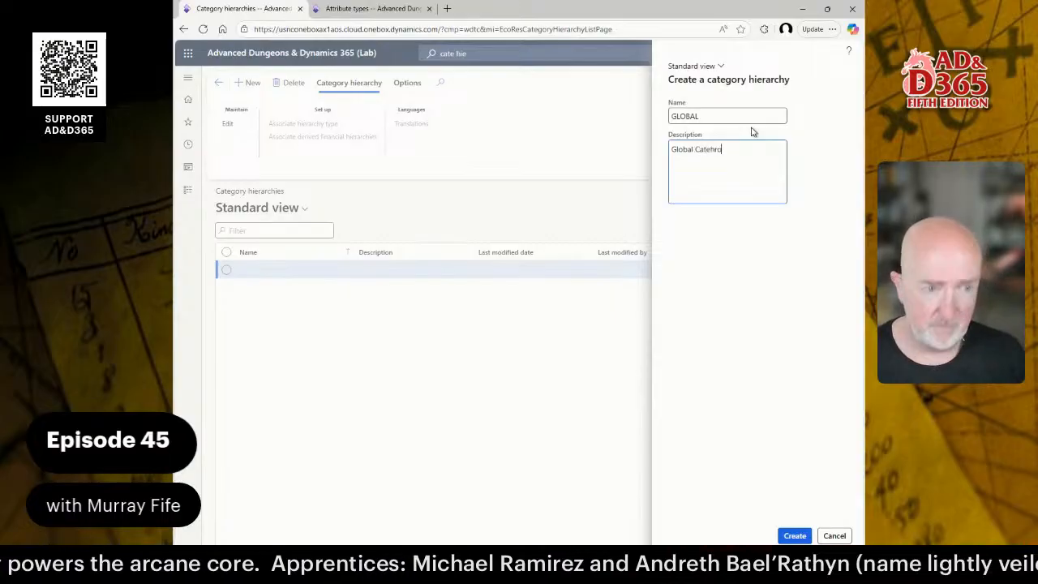
key("BackSpace")
key("BackSpace")
key("BackSpace")
key("BackSpace")
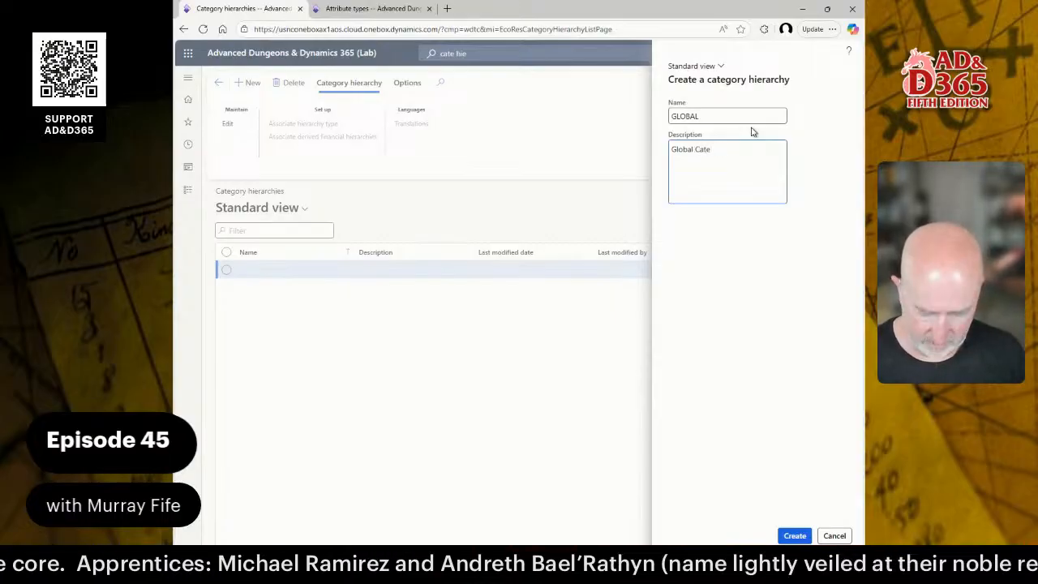
type("gory")
key("Return")
type("Hei")
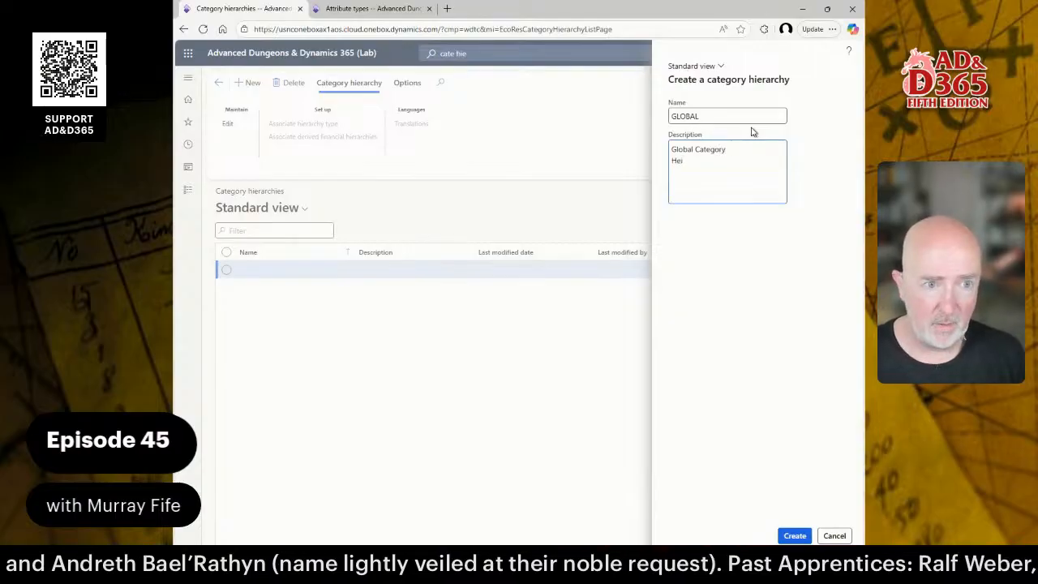
key("BackSpace")
key("BackSpace")
type("ierarchy")
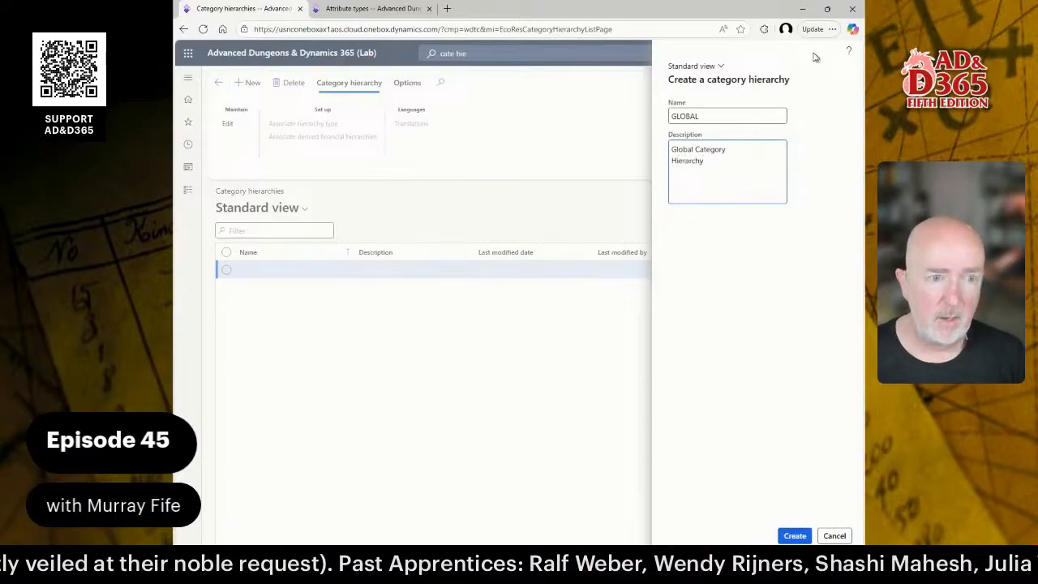
left_click(702, 116)
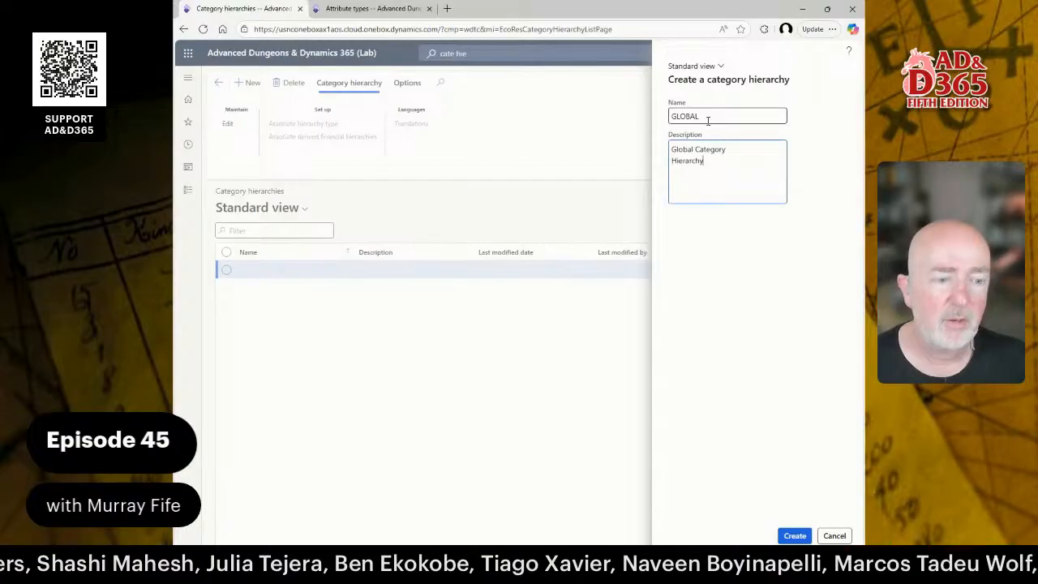
Create the GLOBAL hierarchy and add a first node named ALL with code ALL.
left_click(795, 536)
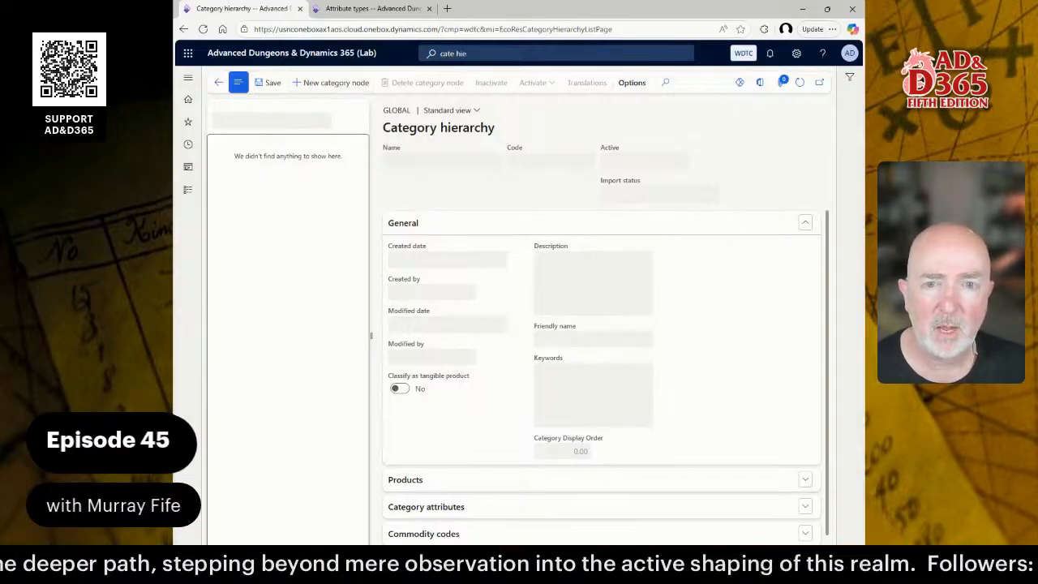
left_click(318, 86)
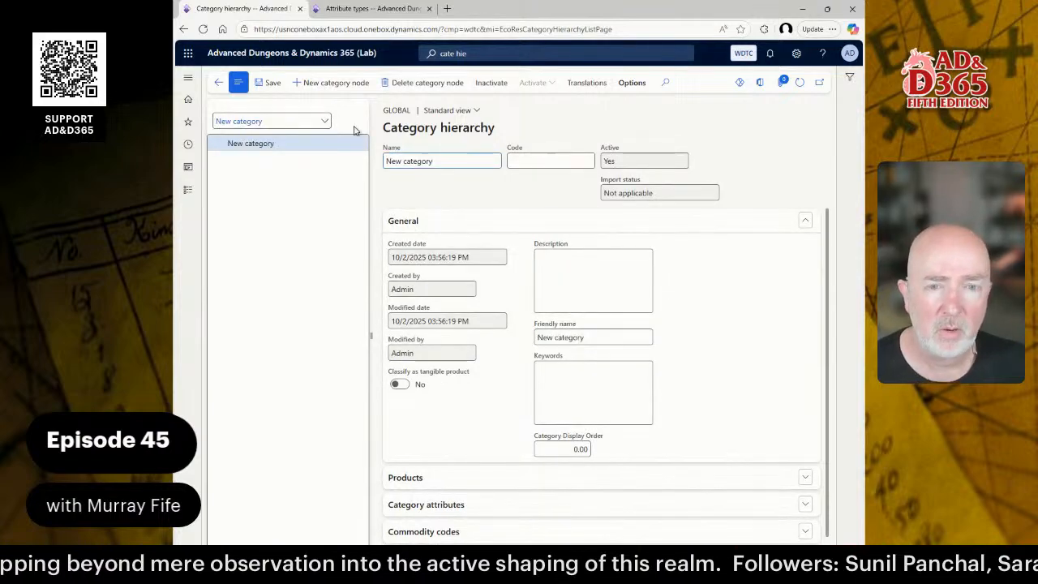
left_click_drag(446, 159, 349, 160)
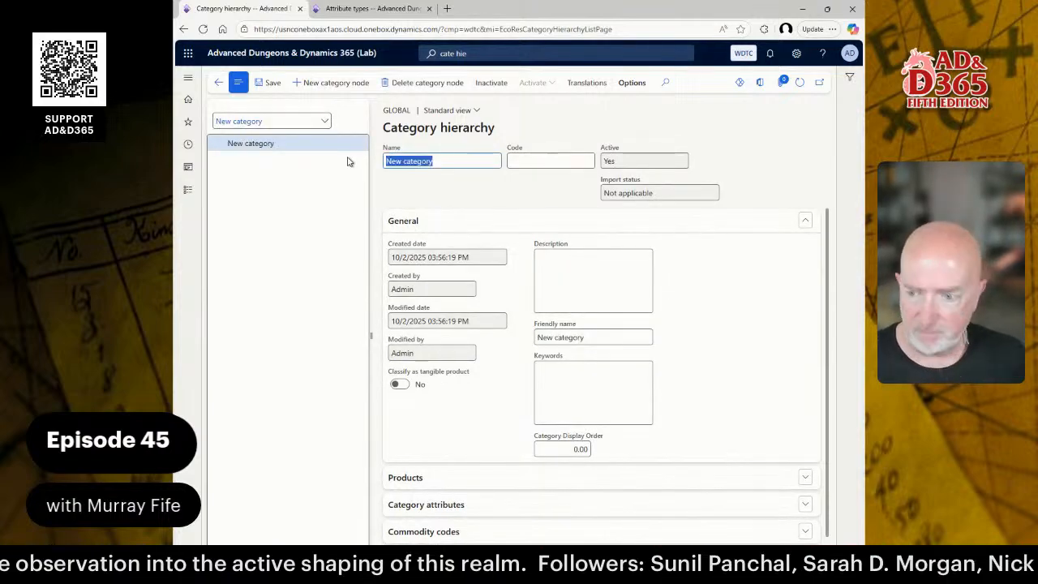
type("ALL")
key("Tab")
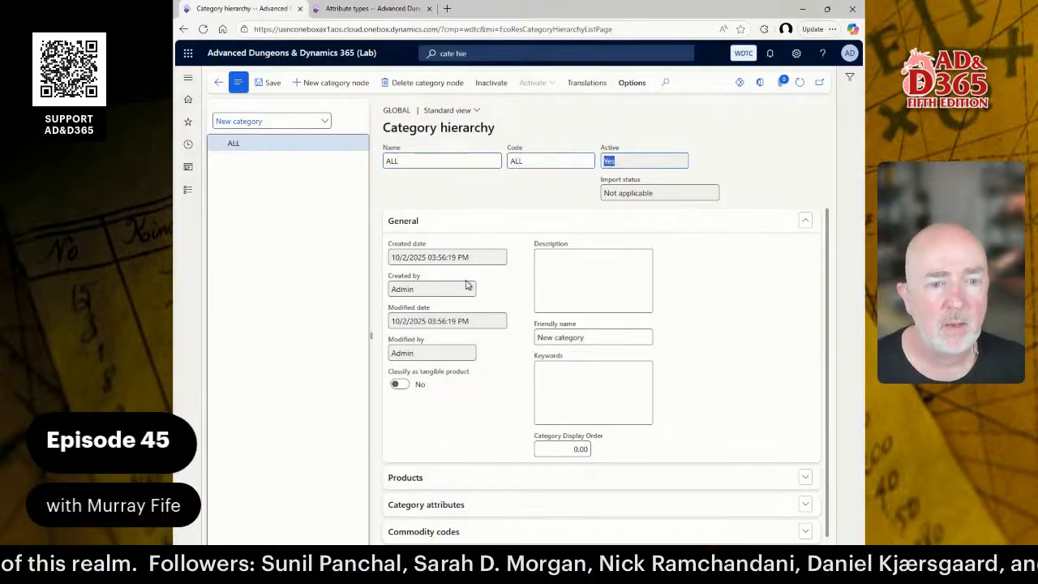
Give the ALL node the description and friendly name 'All Products'.
left_click(598, 276)
type("Al")
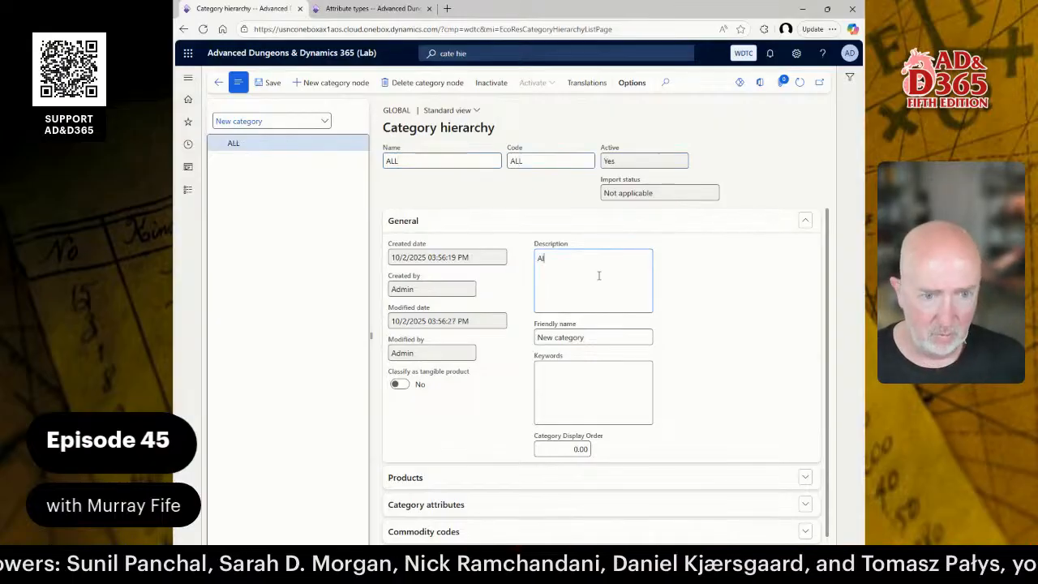
type("l Products")
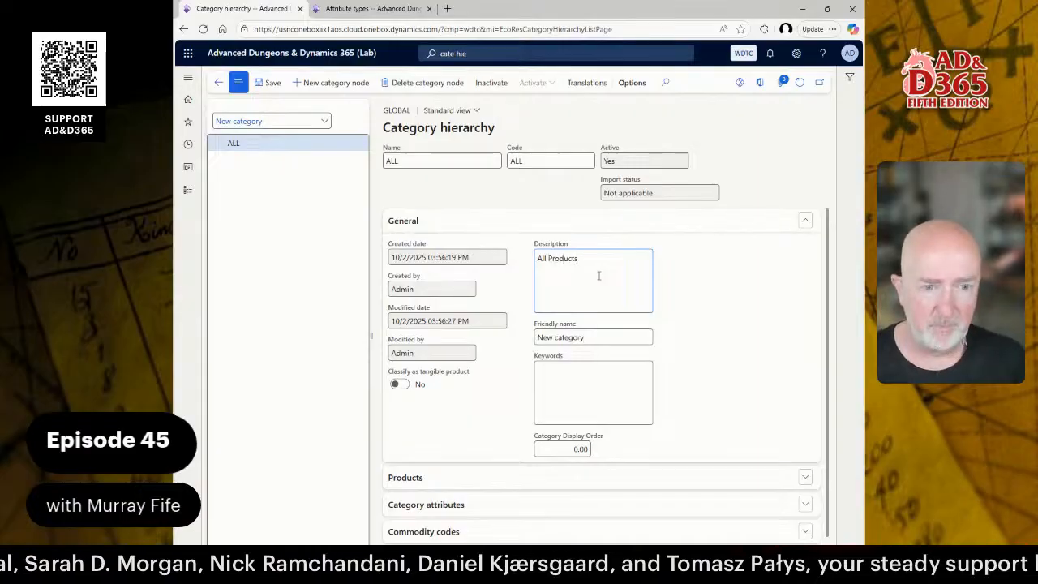
key("ctrl+a")
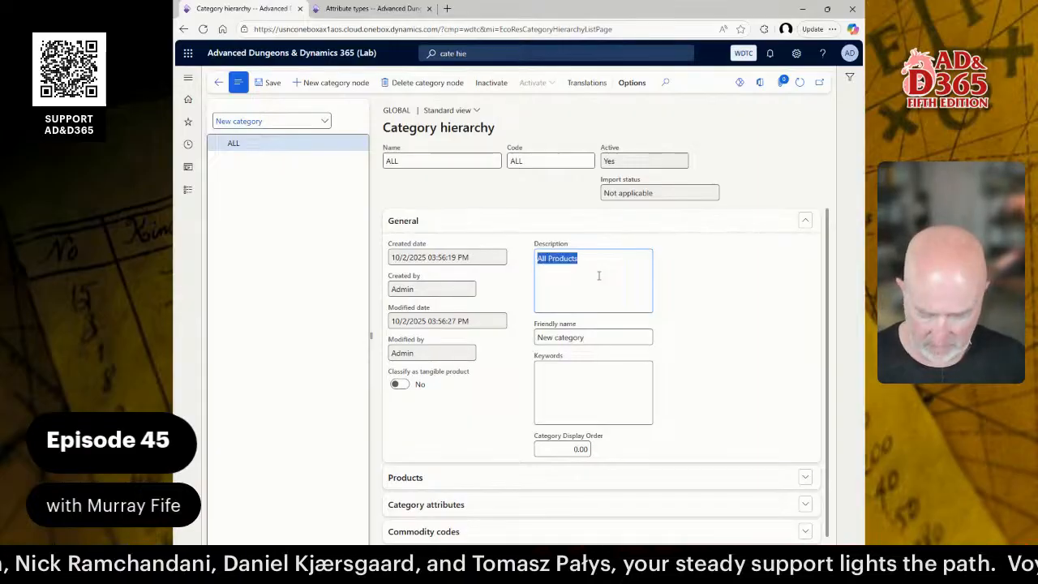
key("Tab")
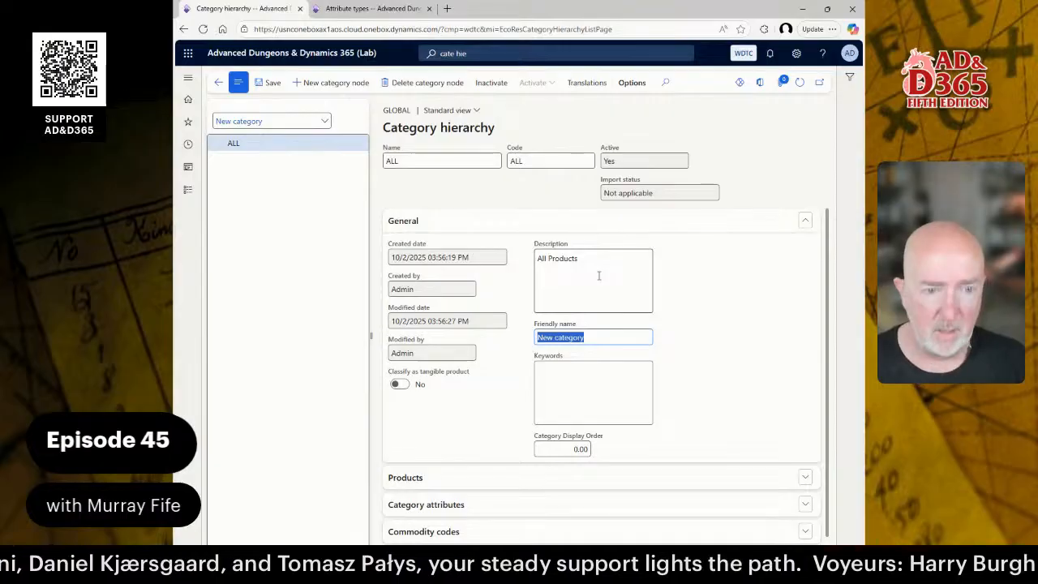
key("End")
key("ctrl+a")
type("Al")
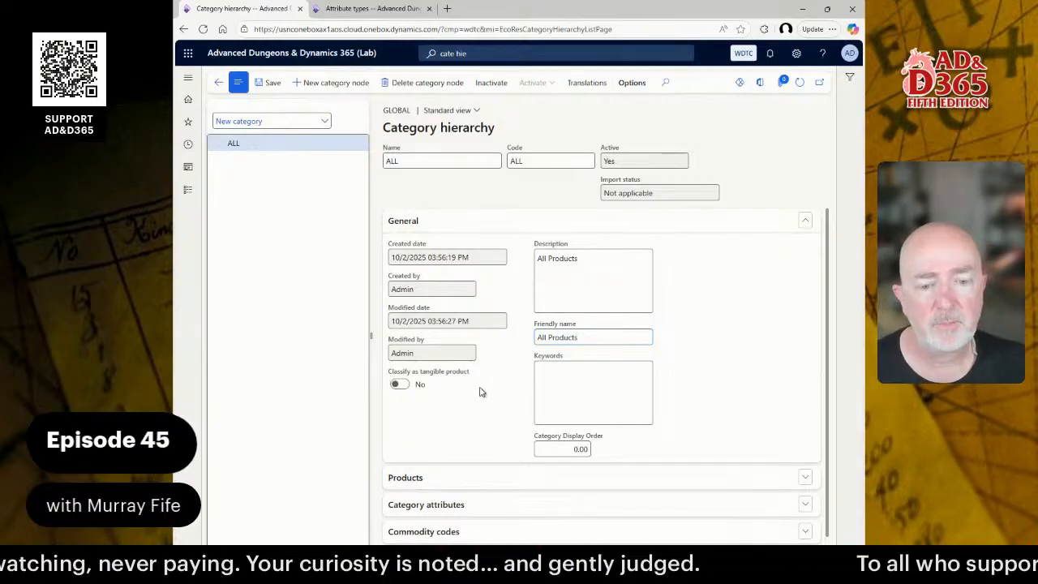
scroll(479, 392, "down", 1)
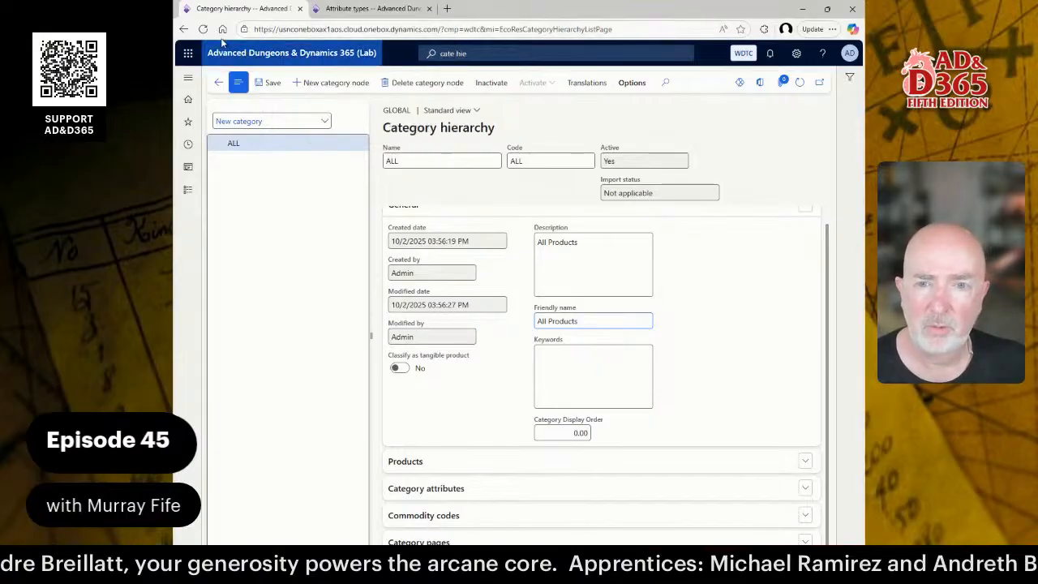
Duplicate the browser tab and go to Product information management > Released products.
right_click(244, 11)
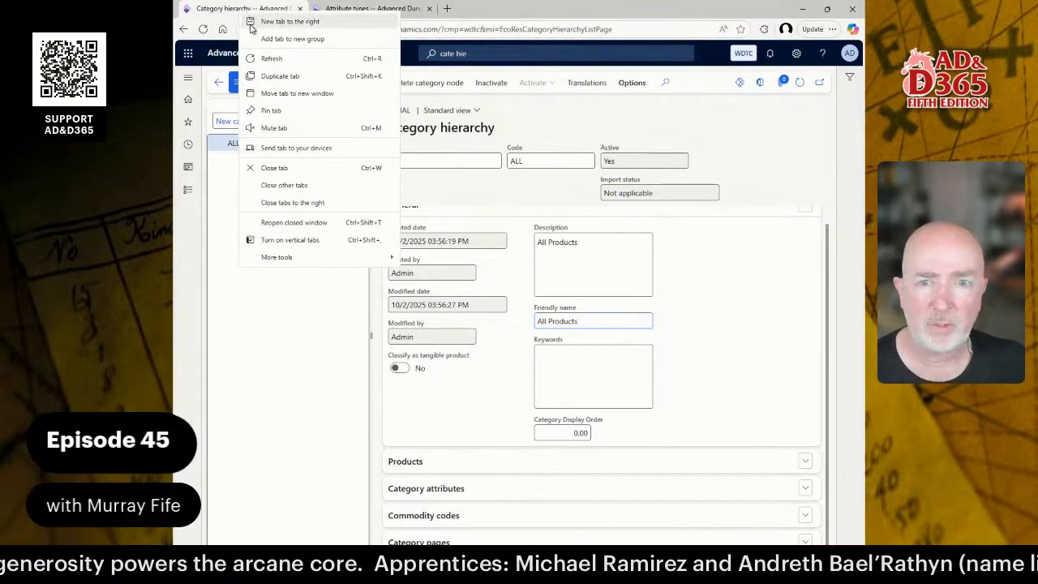
left_click(296, 77)
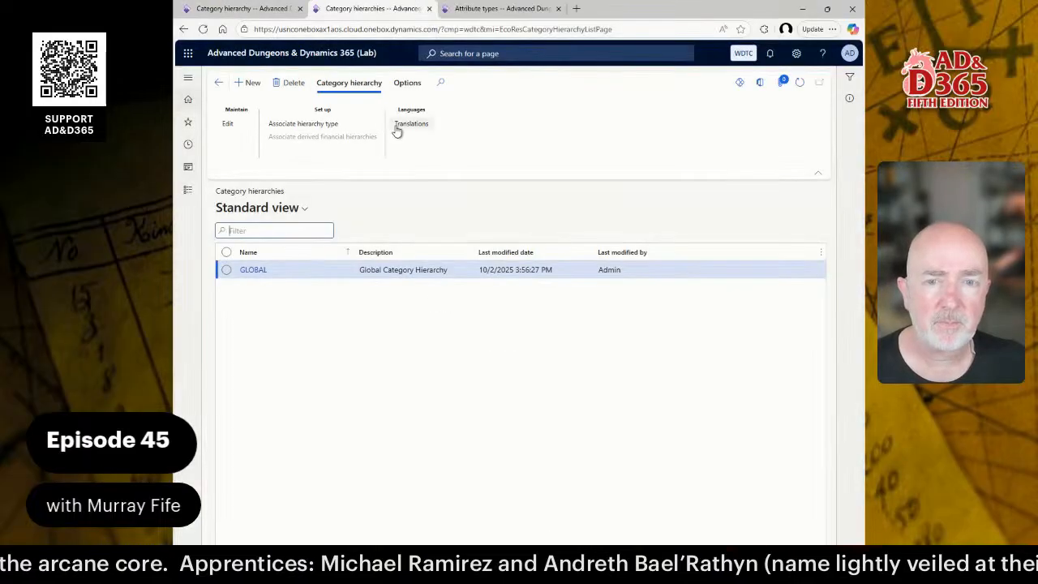
left_click(196, 199)
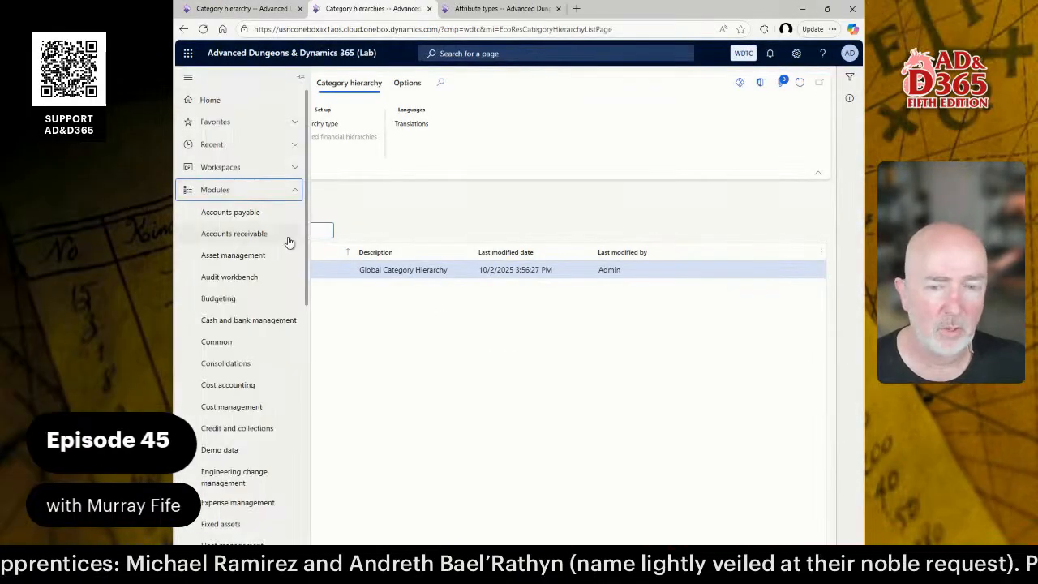
scroll(261, 454, "down", 5)
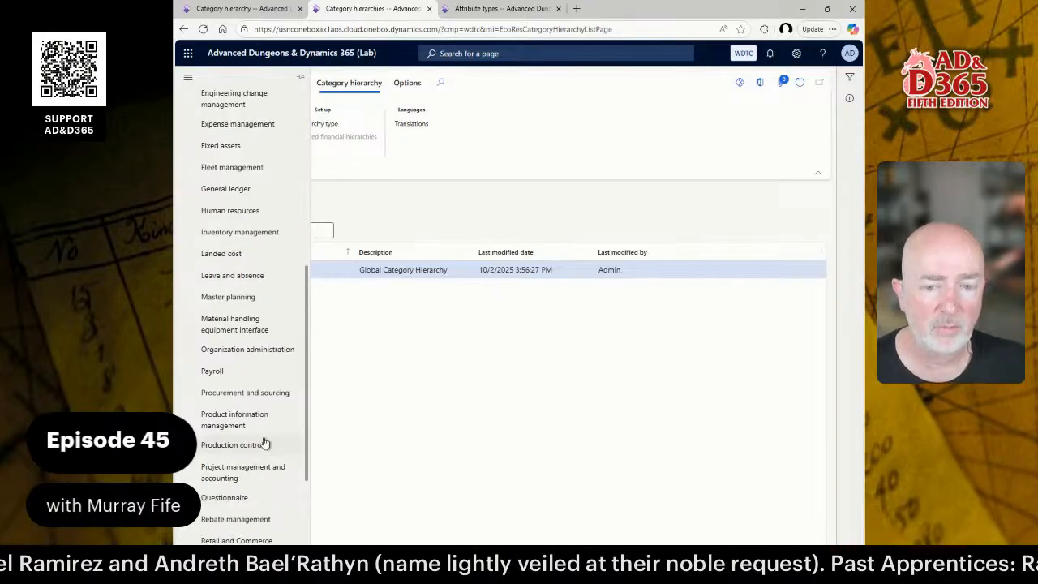
left_click(253, 420)
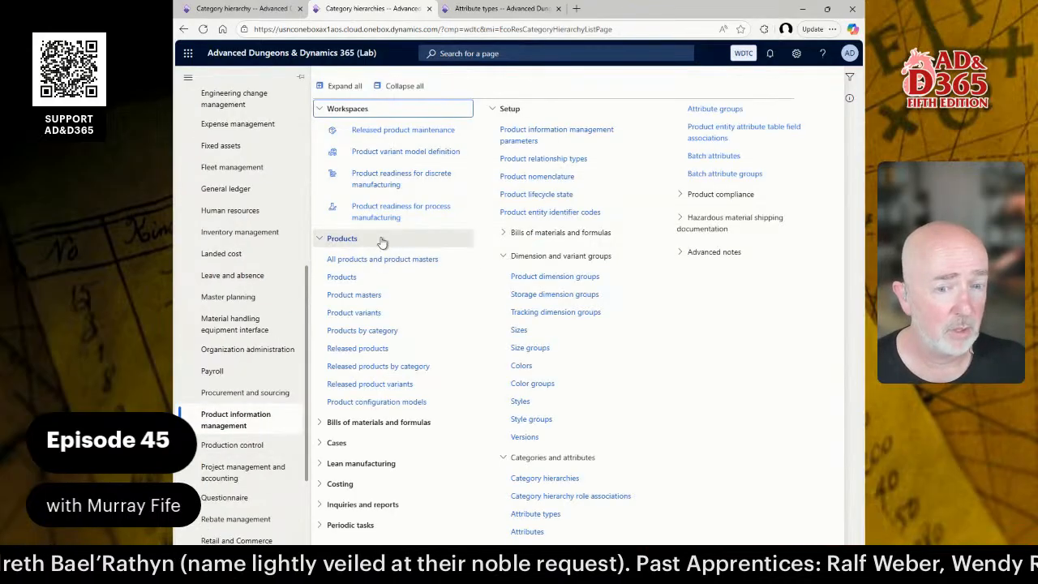
left_click(375, 350)
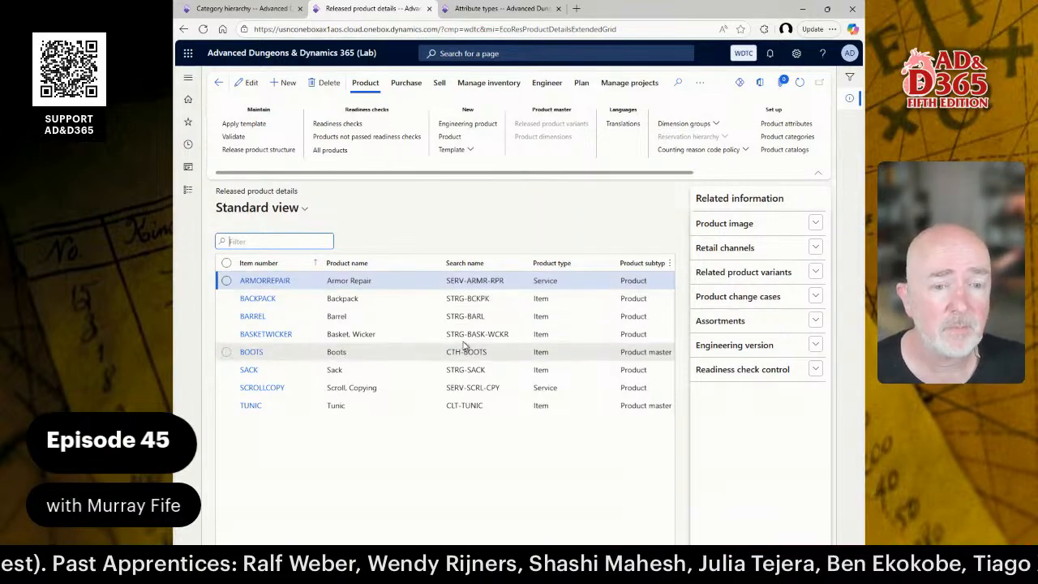
Change TUNIC's released product search name to CLTH-TUNIC and save it.
double_click(456, 299)
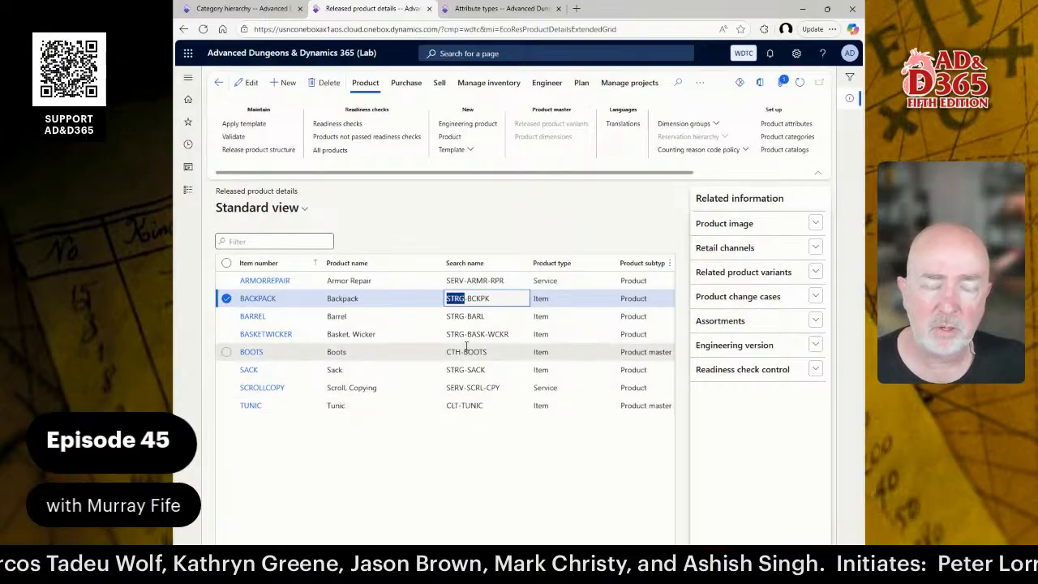
left_click(457, 406)
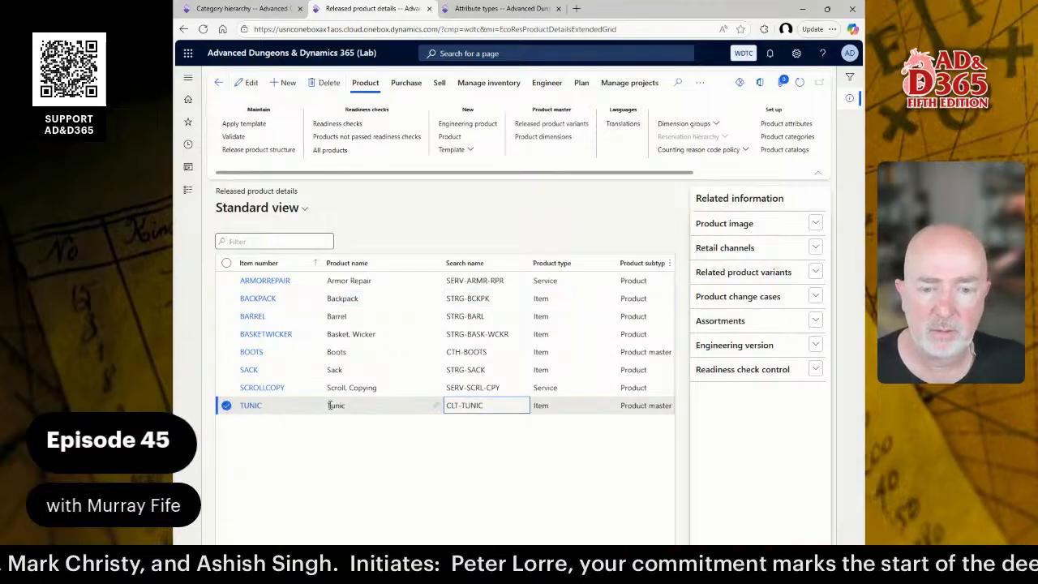
left_click(251, 407)
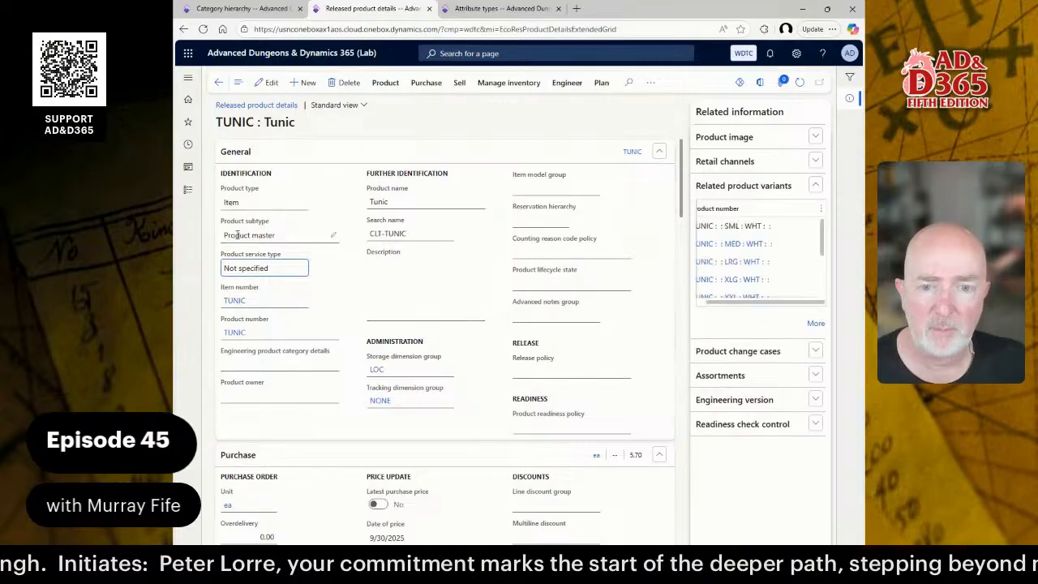
left_click(397, 232)
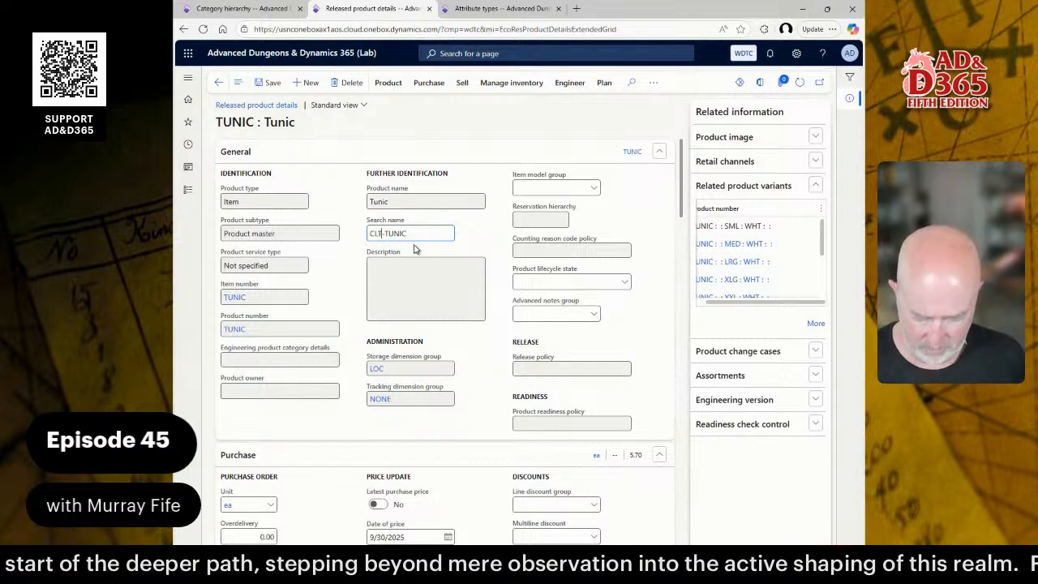
key("BackSpace")
key("BackSpace")
type("TH")
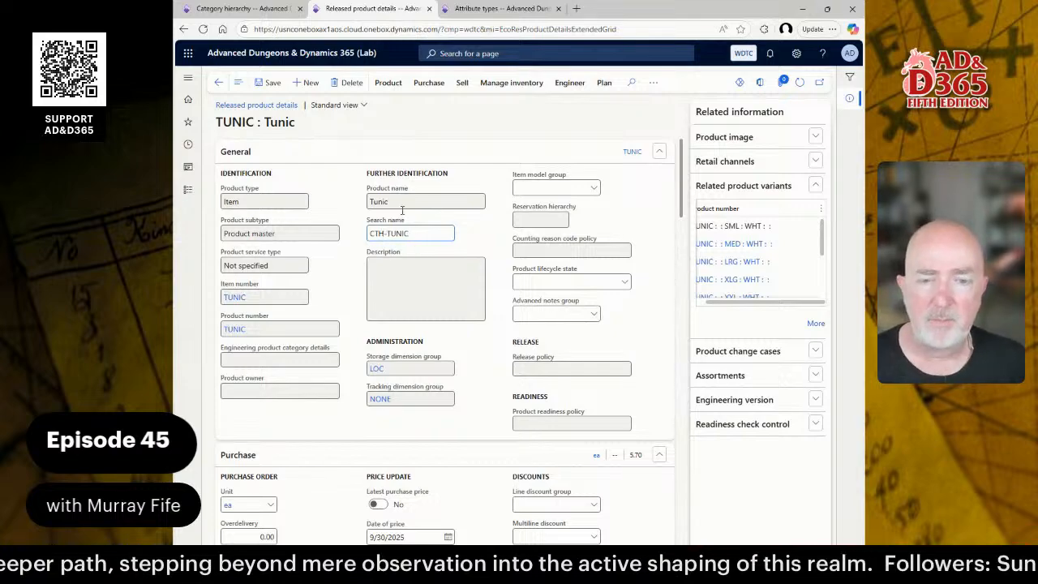
left_click(269, 83)
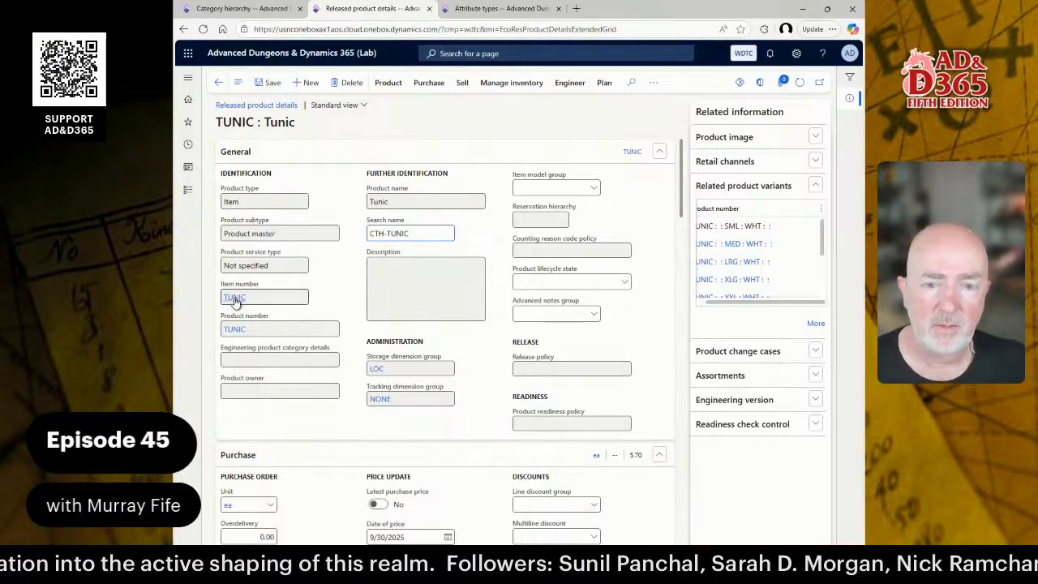
Set CLTH-TUNIC as the search name on TUNIC's shared product record too.
left_click(238, 328)
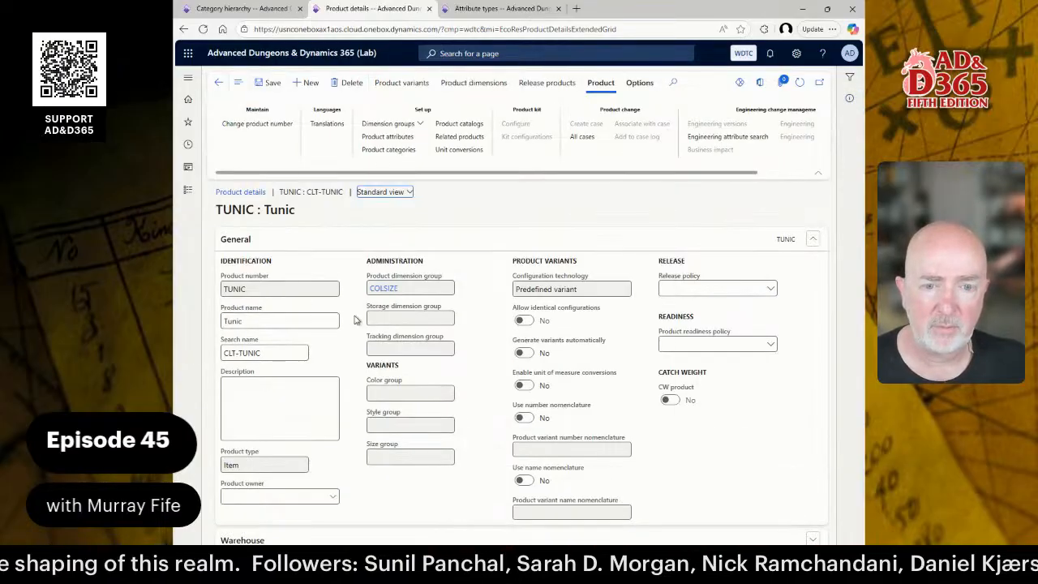
left_click(233, 351)
key("BackSpace")
key("BackSpace")
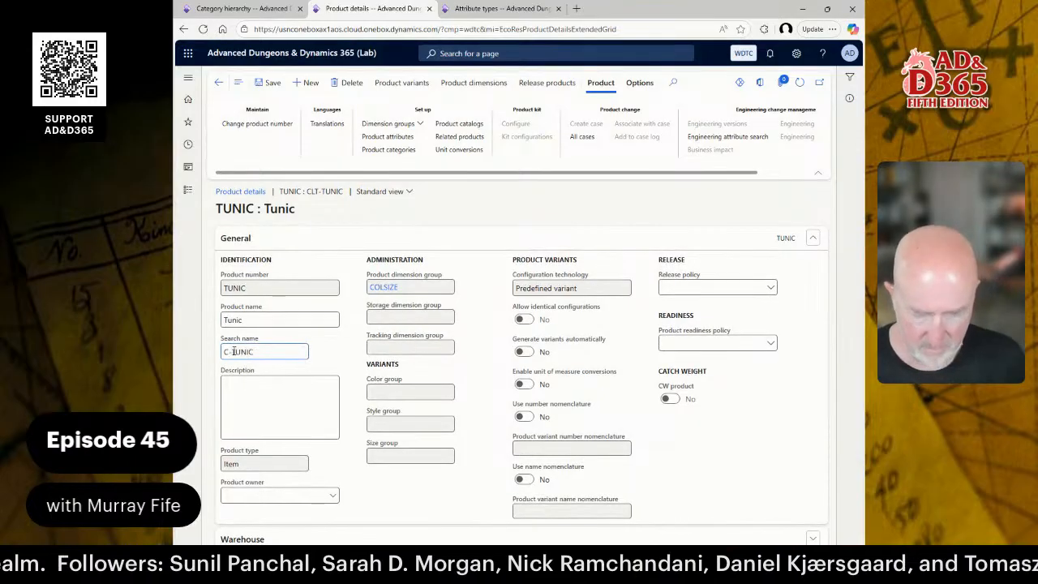
type("TH")
left_click(275, 84)
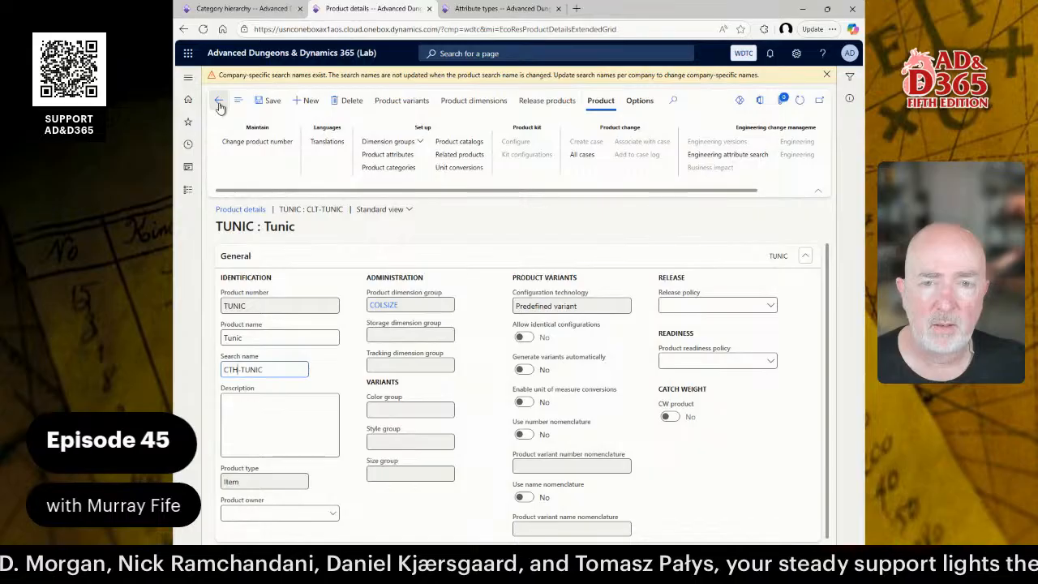
left_click(219, 106)
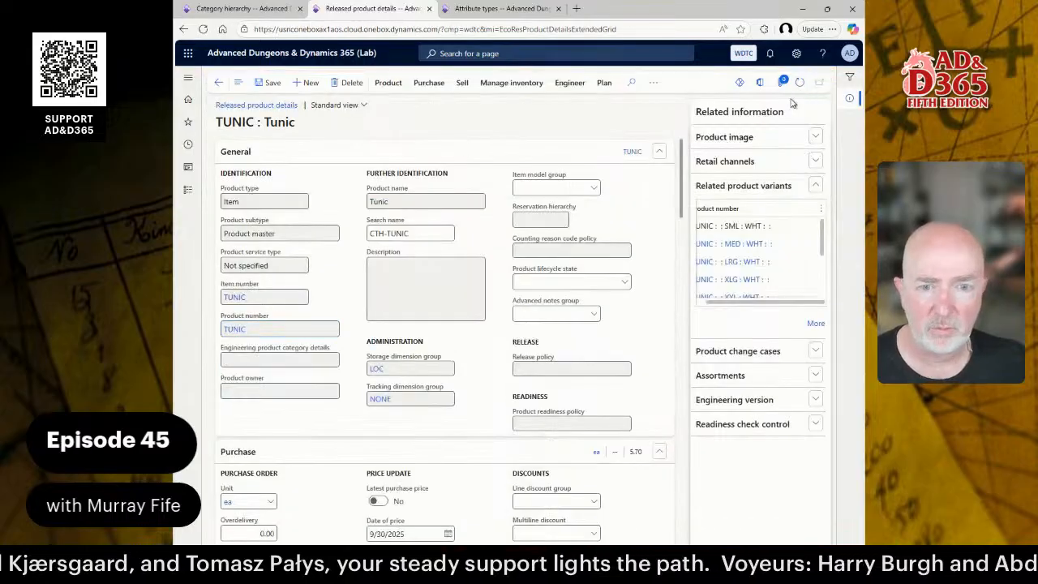
left_click(217, 84)
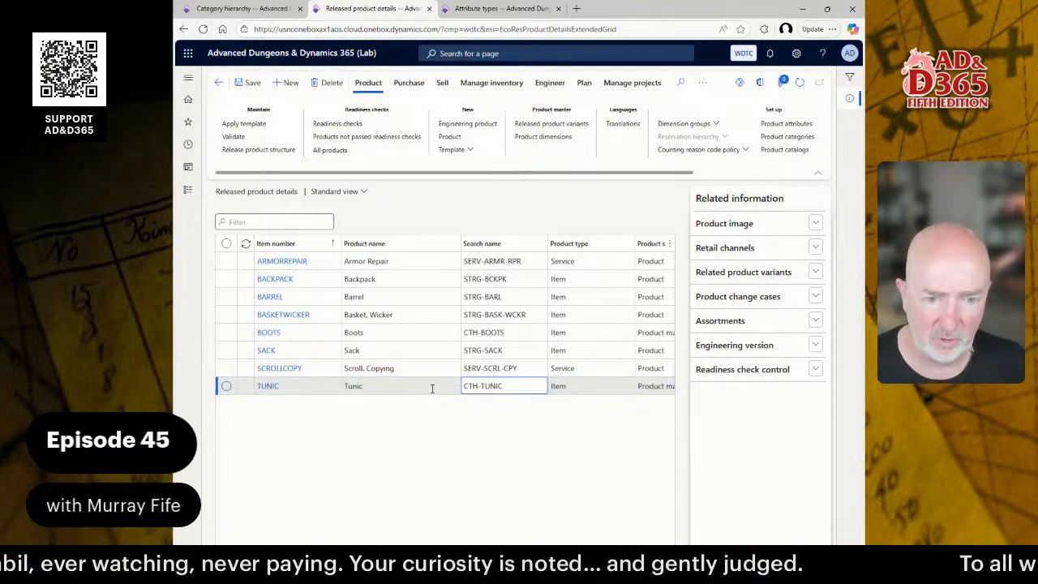
Change the BOOTS search name from CTH-BOOTS to CLTH-BOOTS.
type("L")
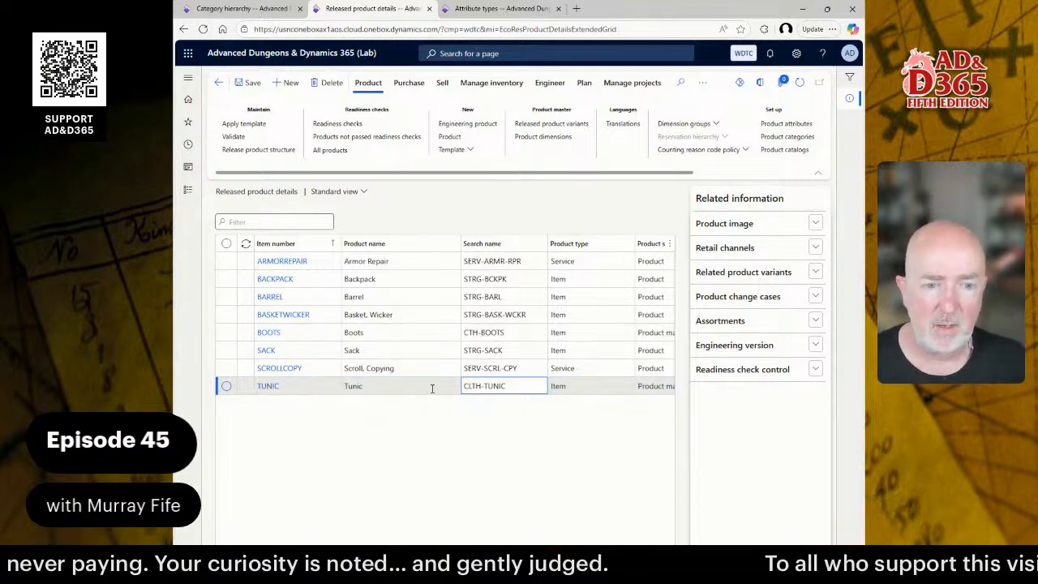
left_click(474, 333)
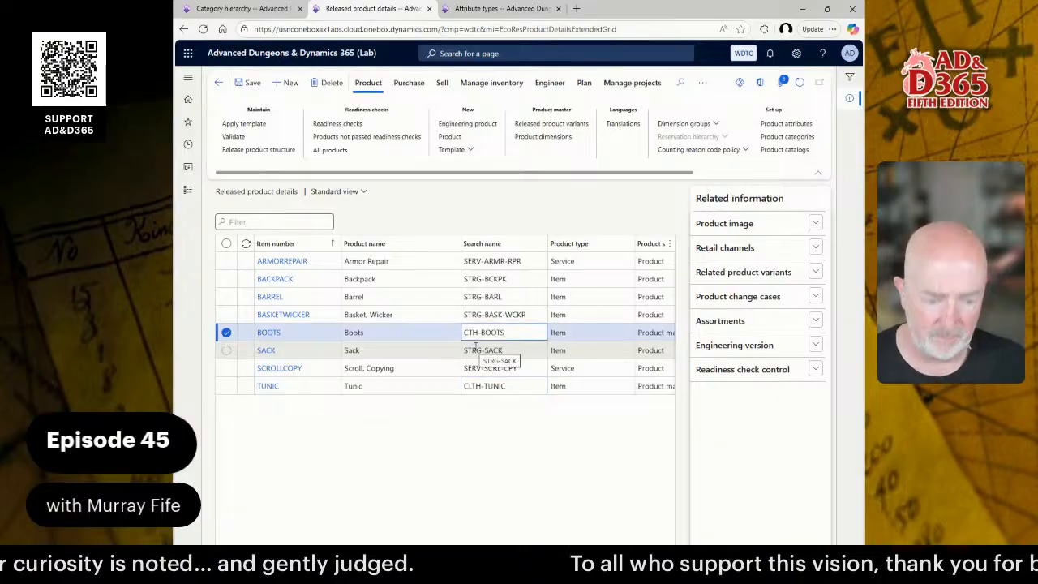
type("L")
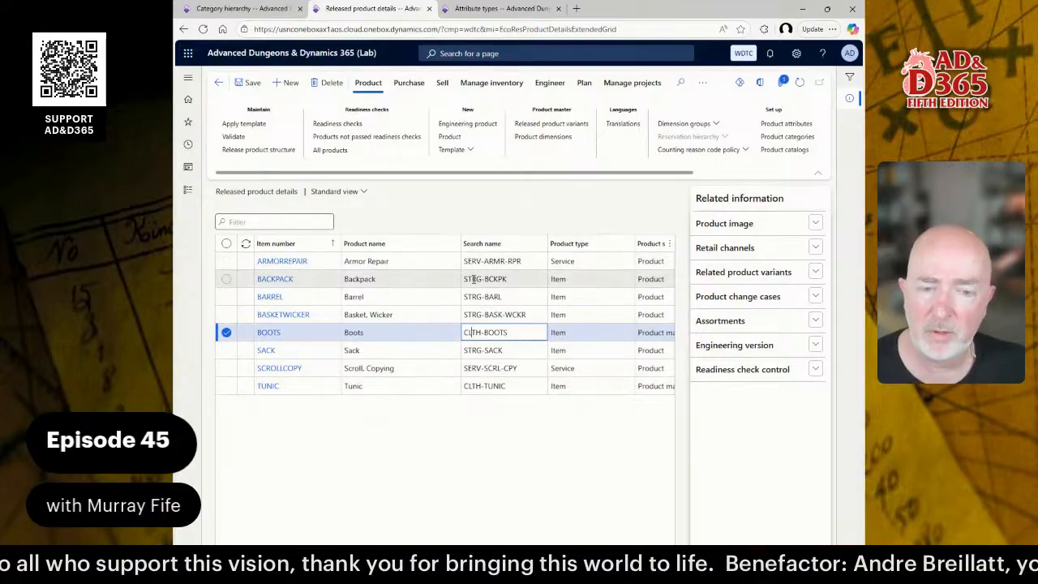
double_click(472, 332)
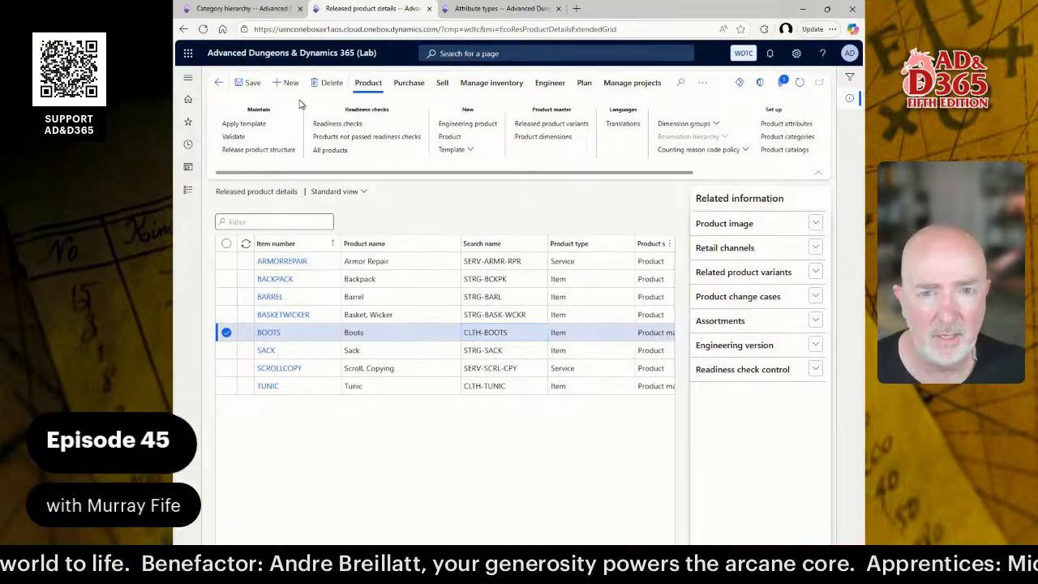
Add a CLOTHING node (code CLTH) under ALL, with Clothing as description and friendly name.
left_click(236, 9)
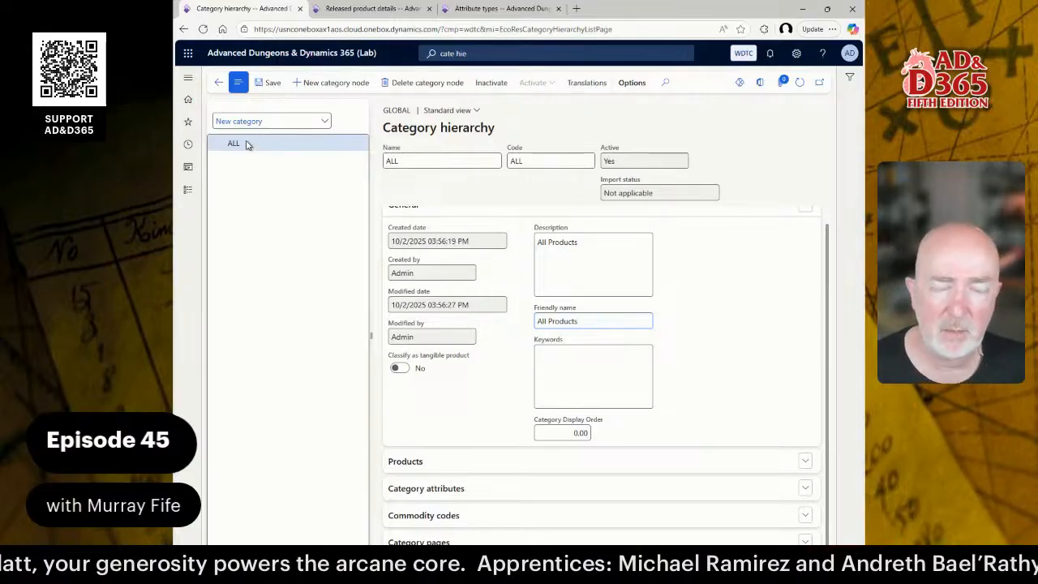
left_click(337, 82)
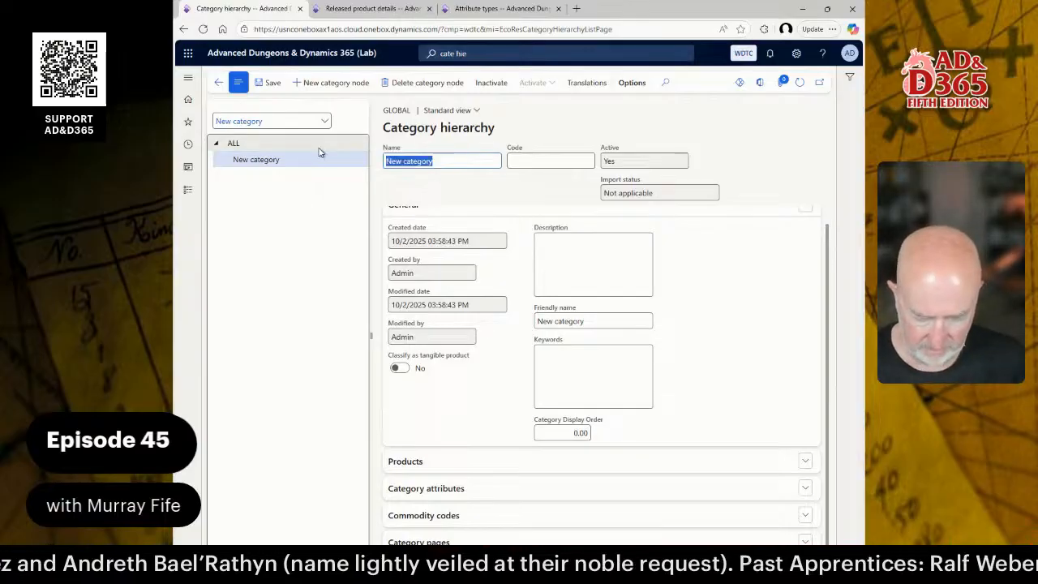
type("Clothing")
key("Tab")
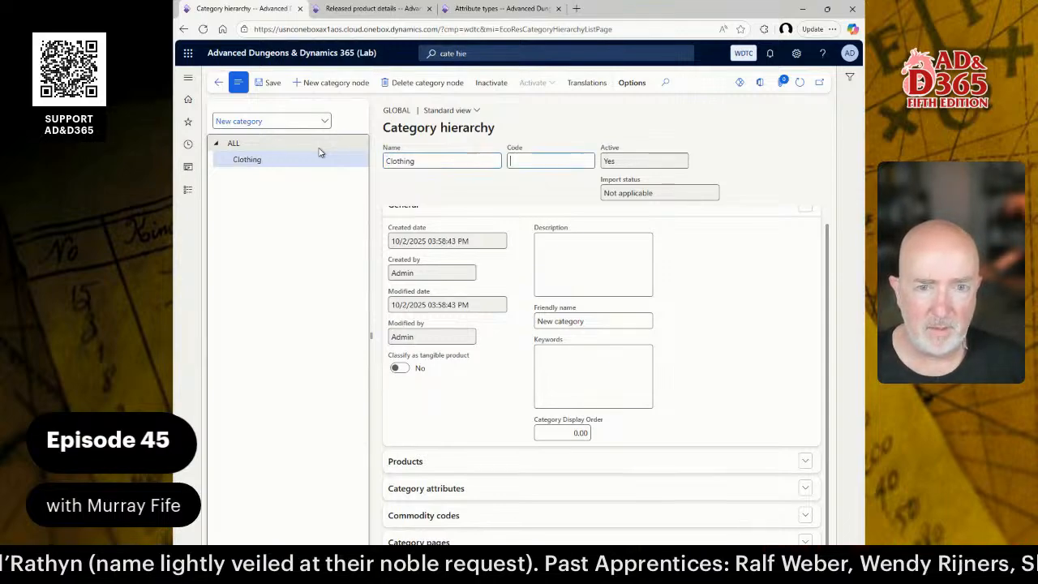
key("shift+Tab")
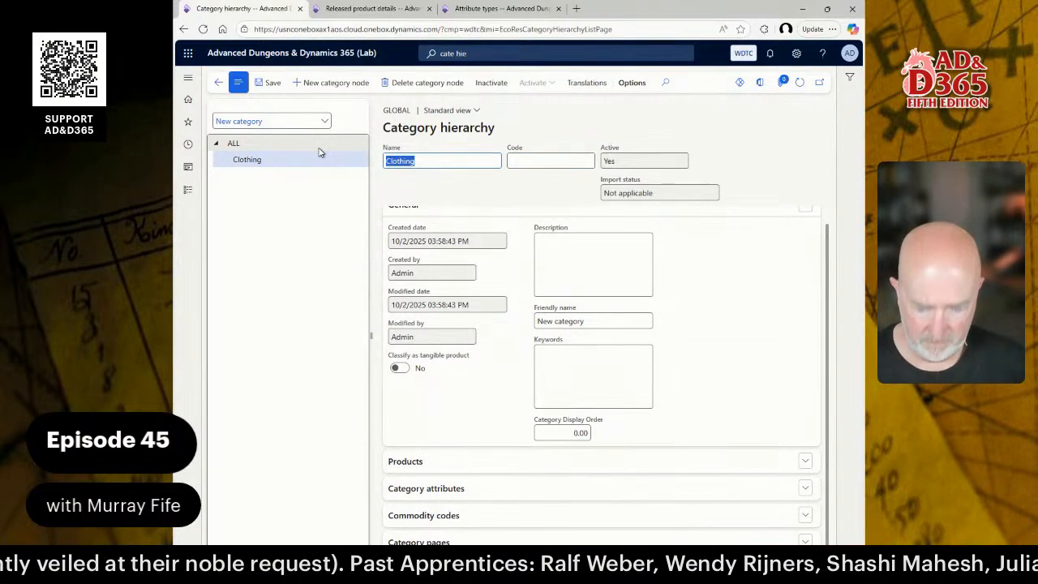
type("CLOTHING")
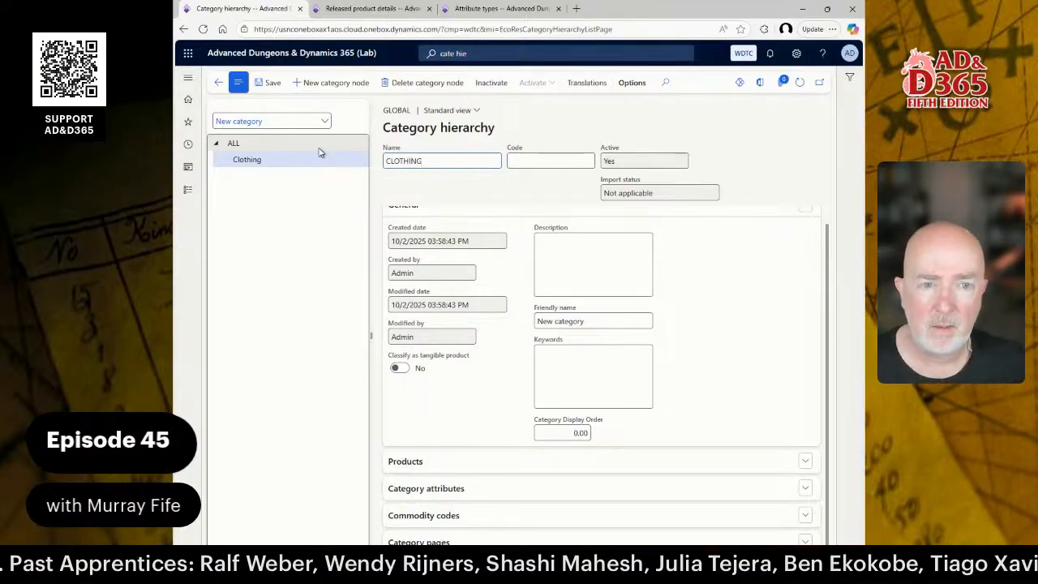
key("Tab")
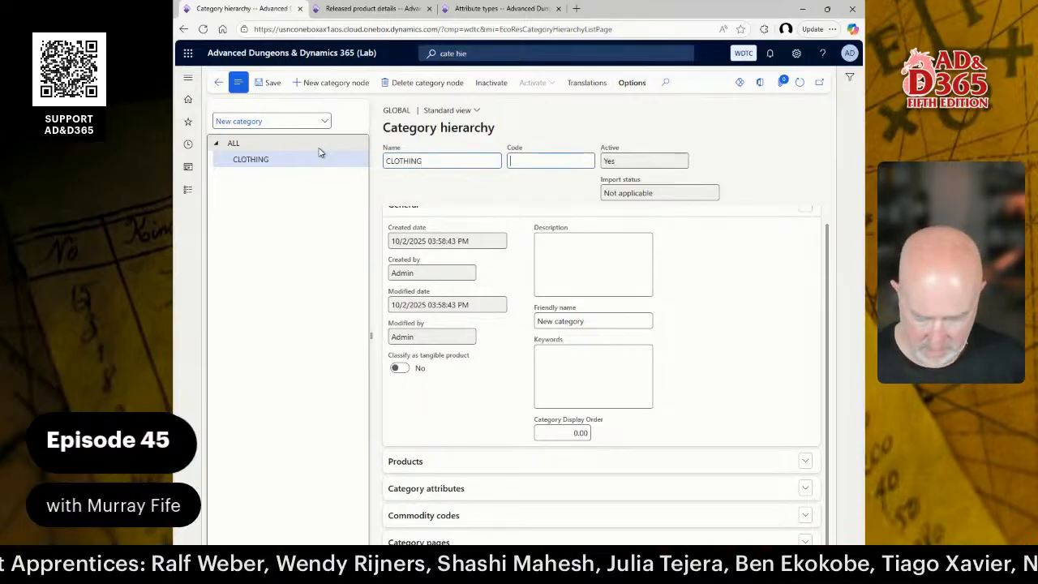
type("CLTH")
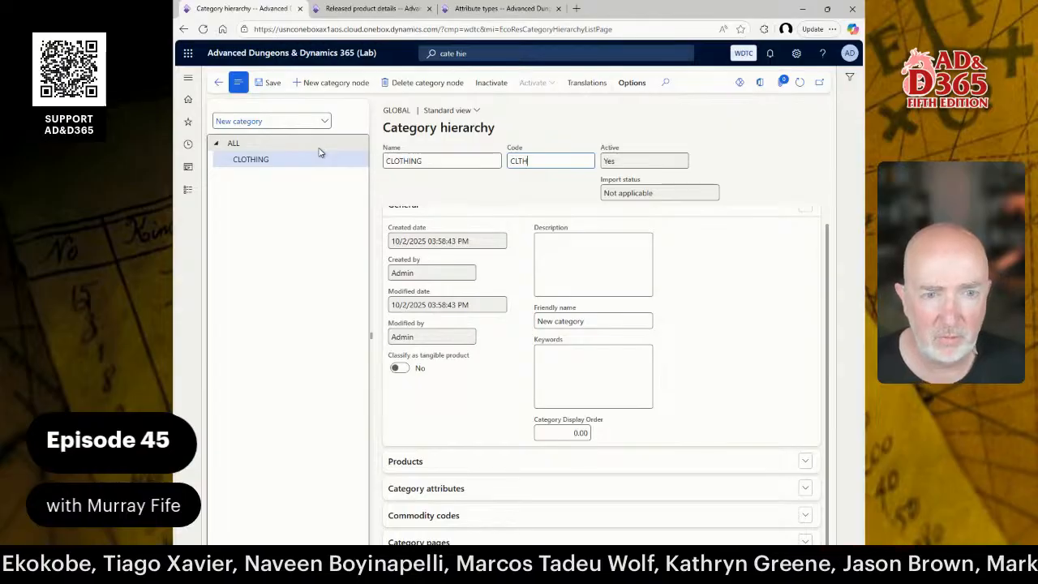
left_click(573, 265)
type("Clothing")
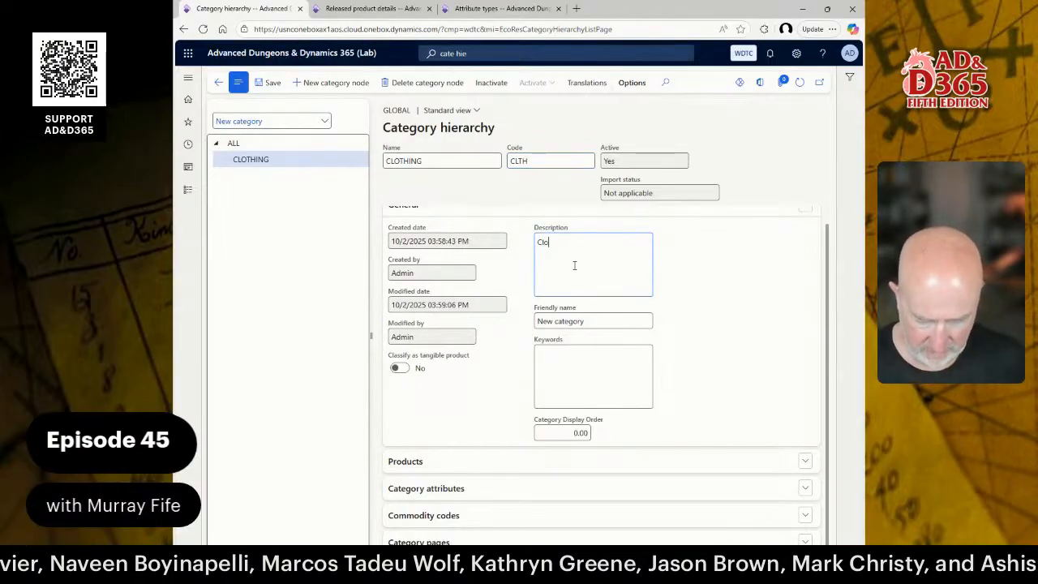
key("Tab")
type("Clothing")
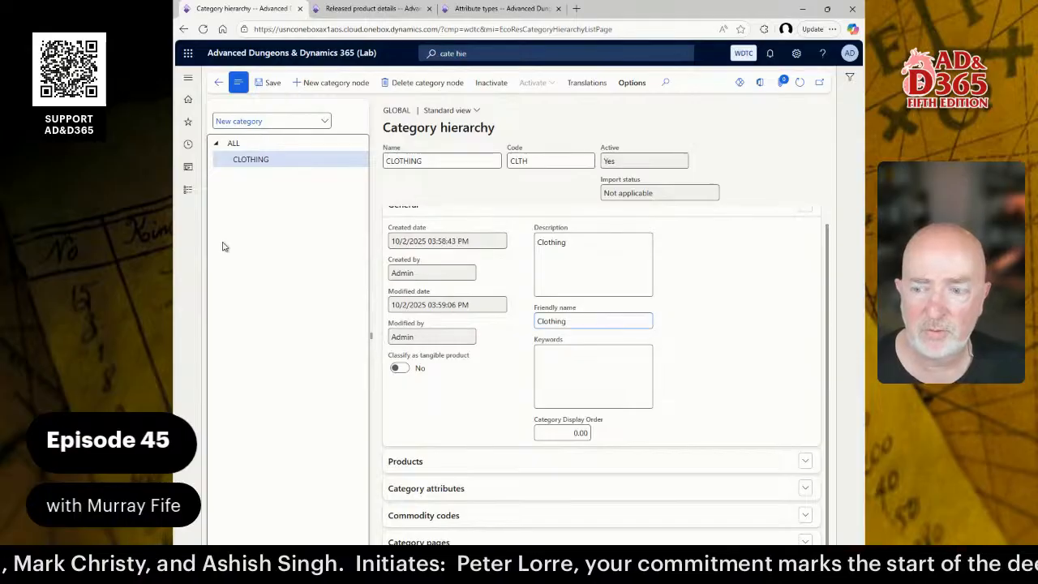
left_click(349, 11)
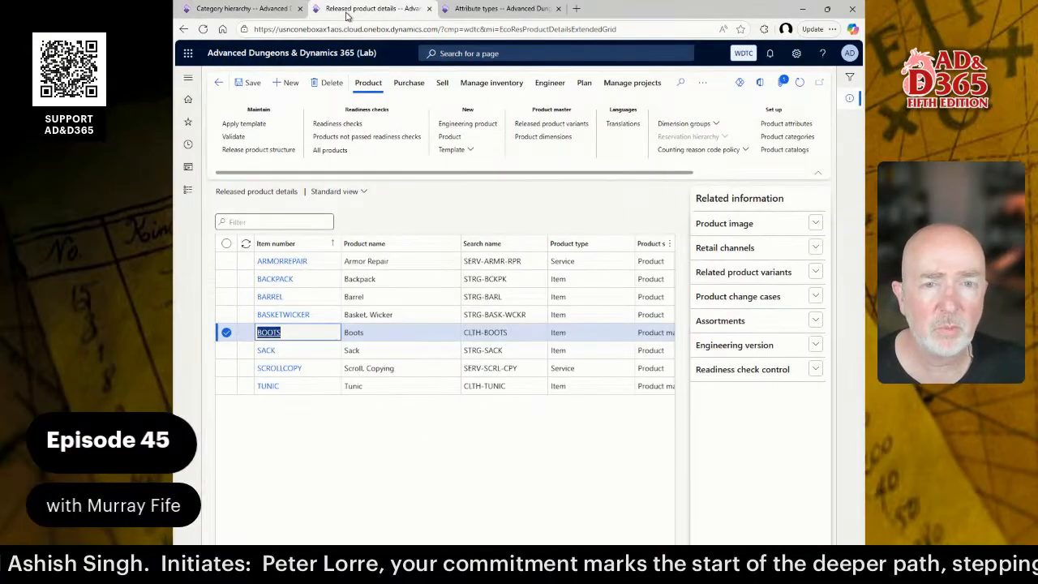
double_click(472, 315)
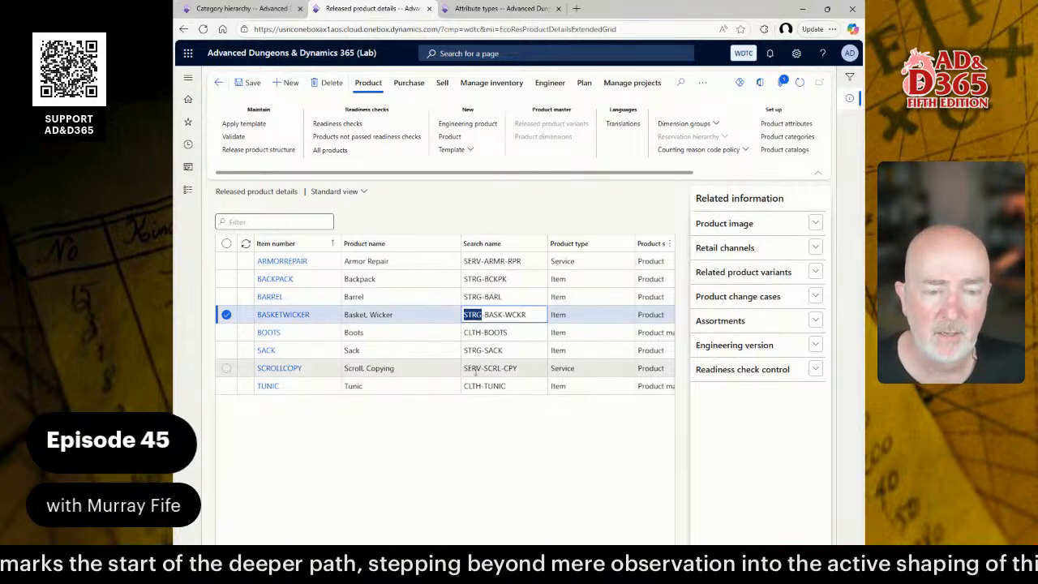
left_click(219, 84)
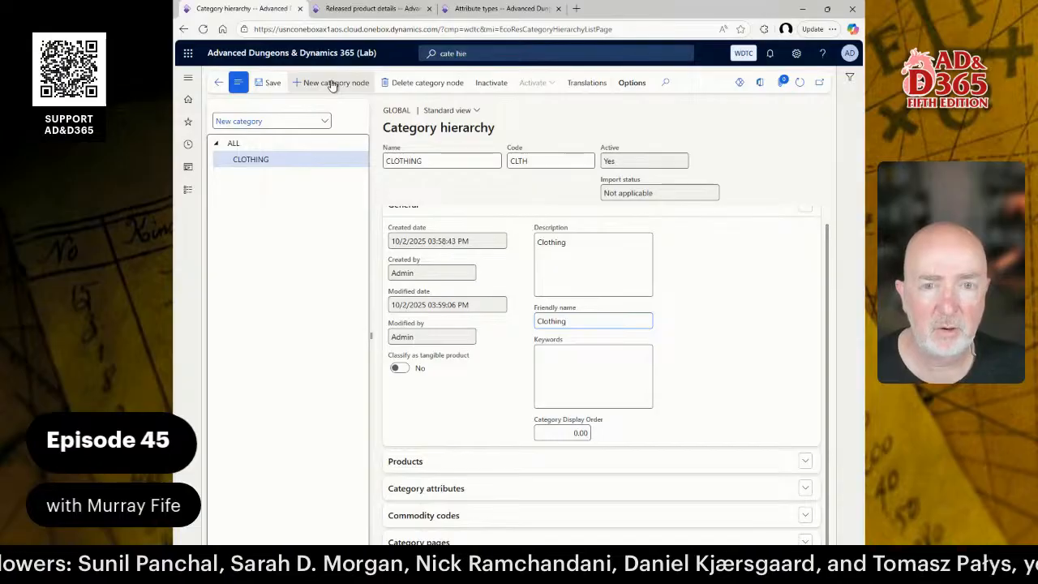
Add a STORAGE node (code STRG) under ALL, described and friendly-named Storage.
left_click(263, 144)
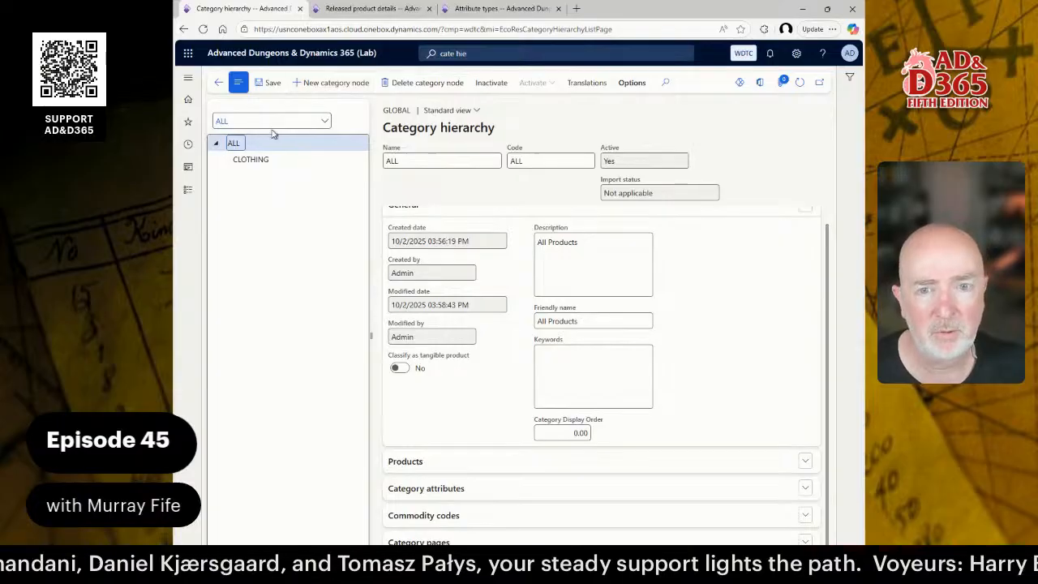
left_click(320, 82)
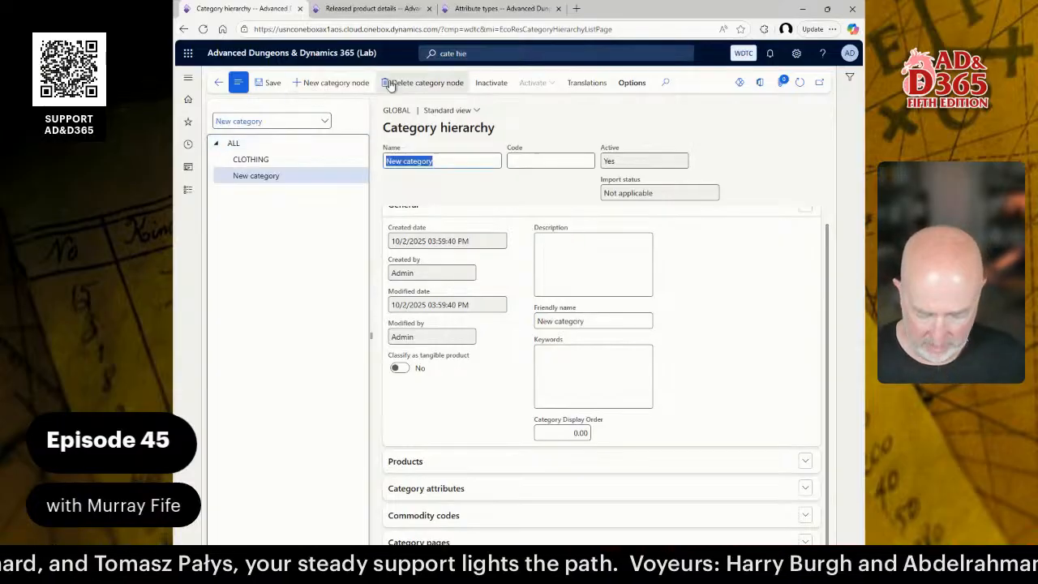
type("STORAGE")
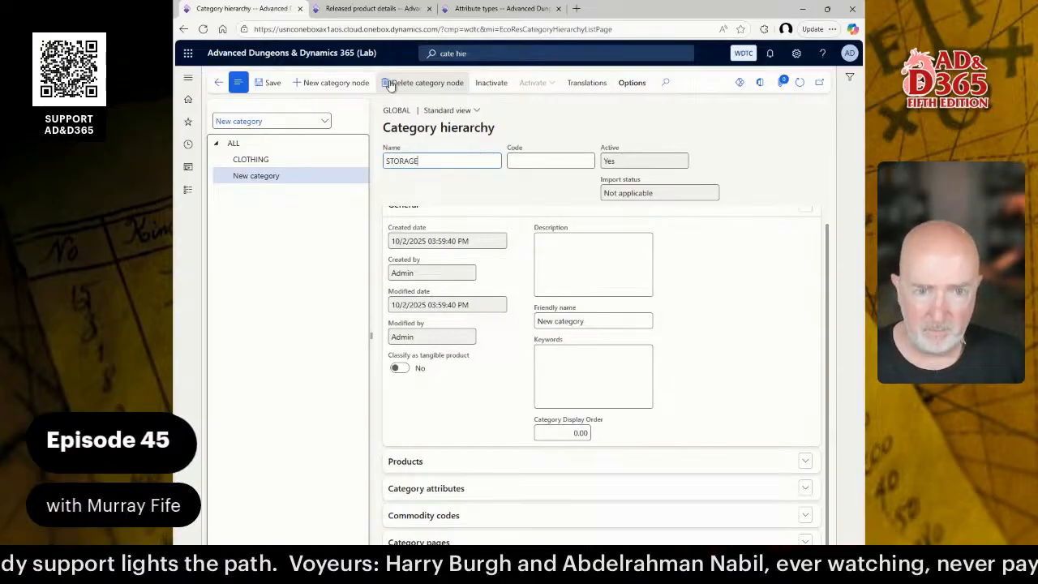
key("Tab")
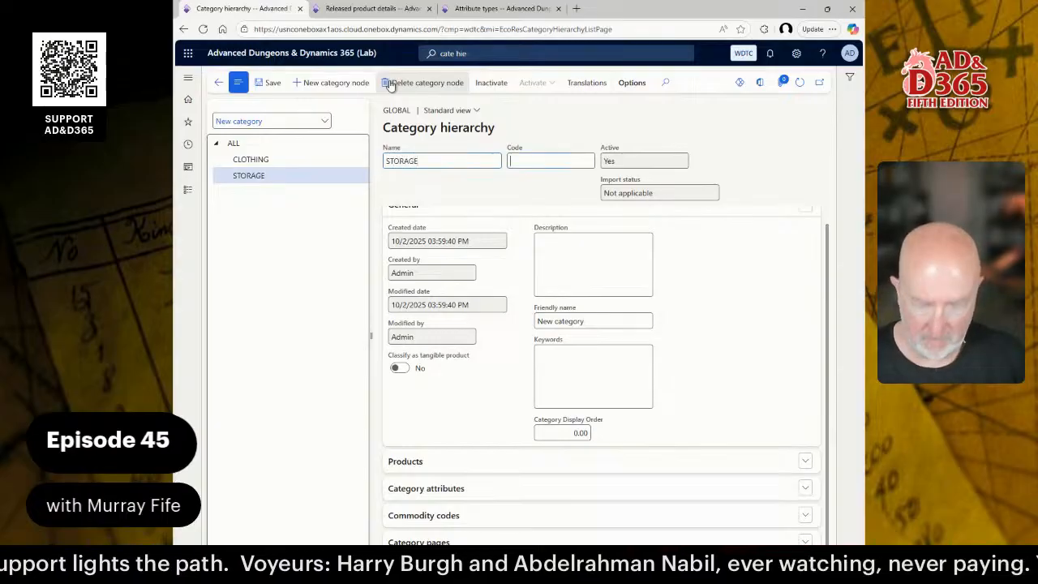
type("STRG")
left_click(580, 250)
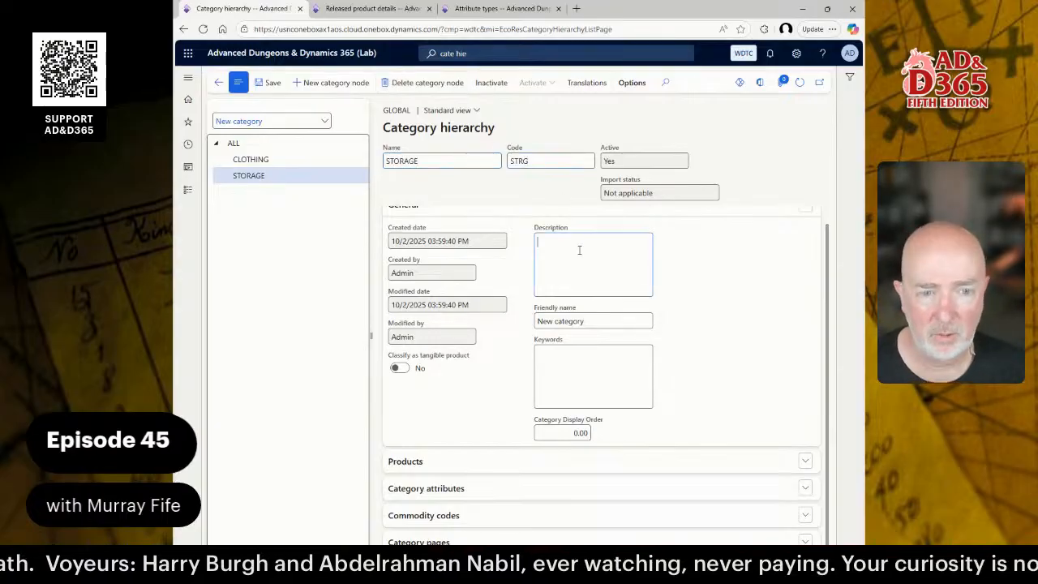
type("Storage")
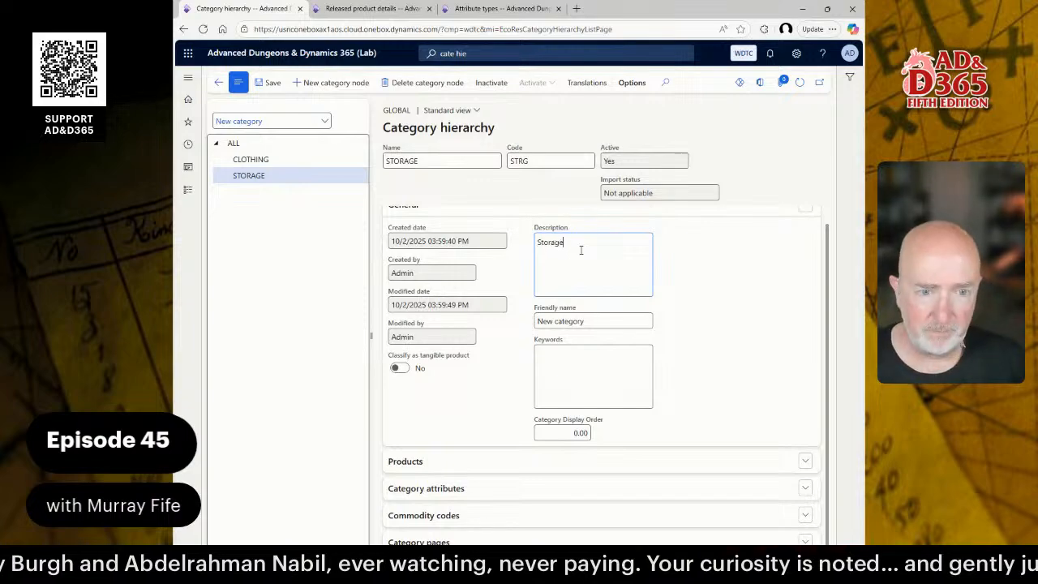
key("Tab")
type("Sto")
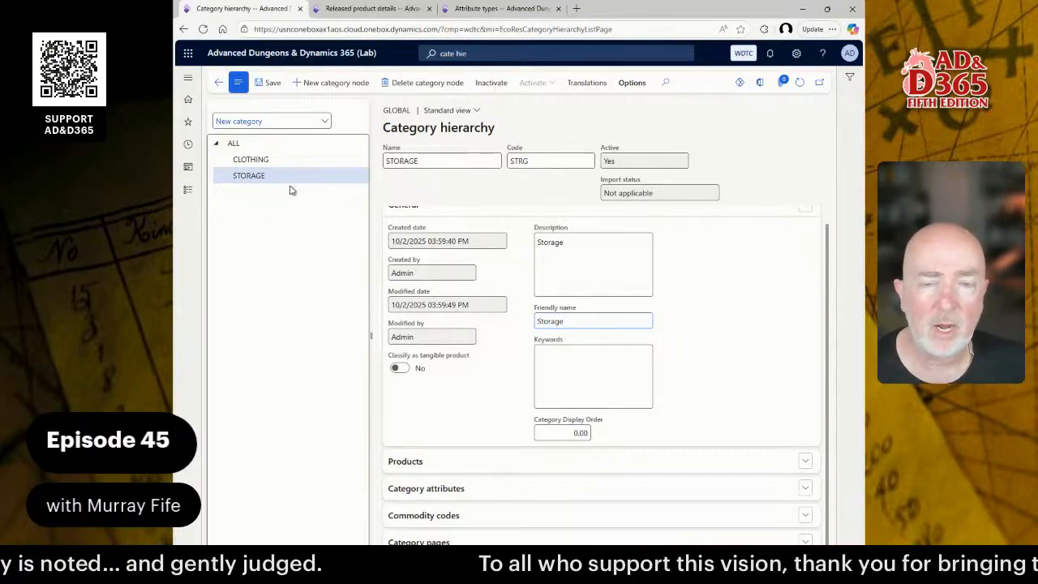
left_click(357, 10)
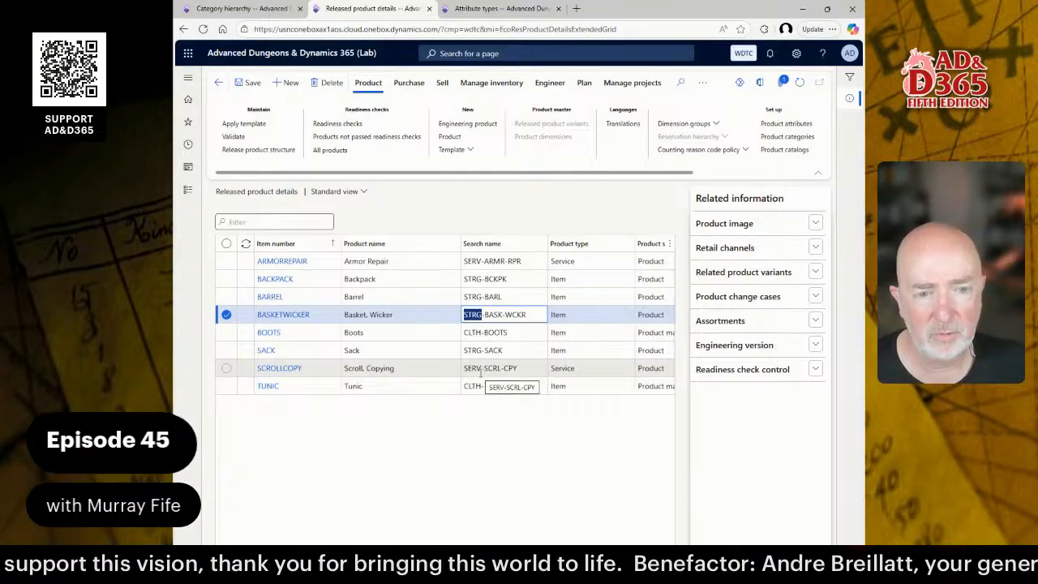
Replace the SERV prefix with SRVC in the ARMORREPAIR and SCROLLCOPY search names.
double_click(468, 261)
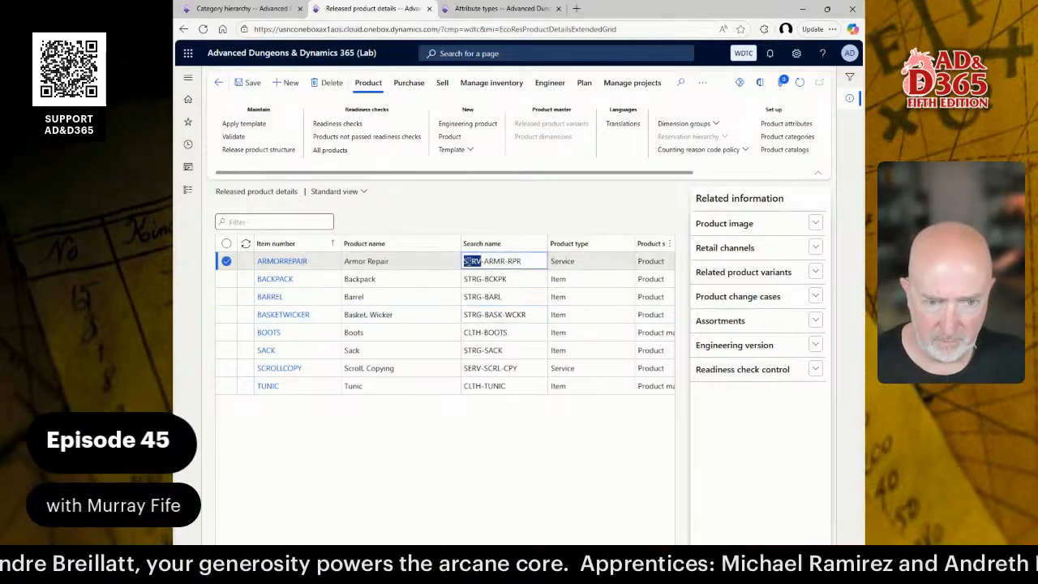
type("SRV")
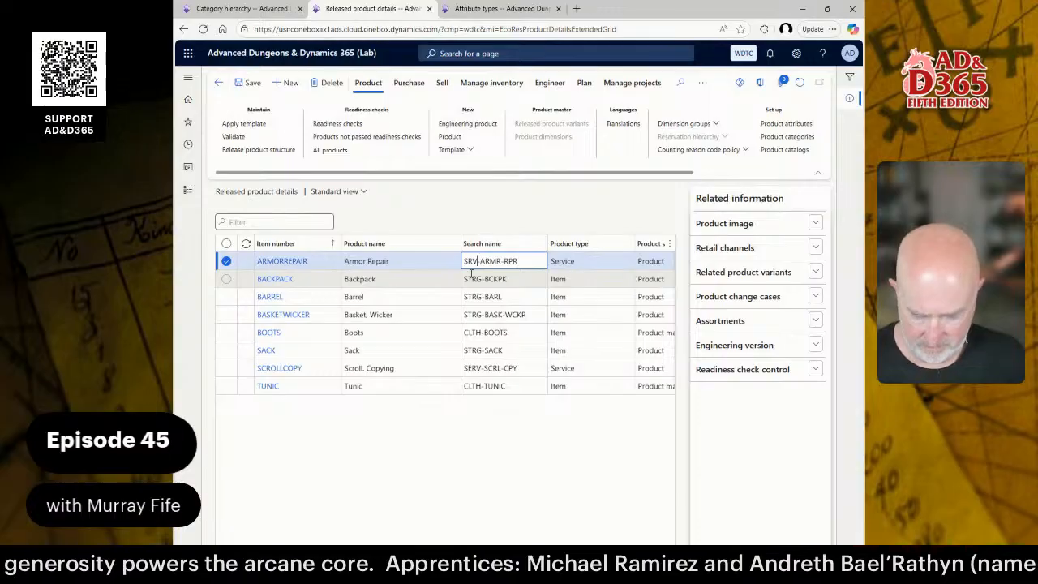
type("C")
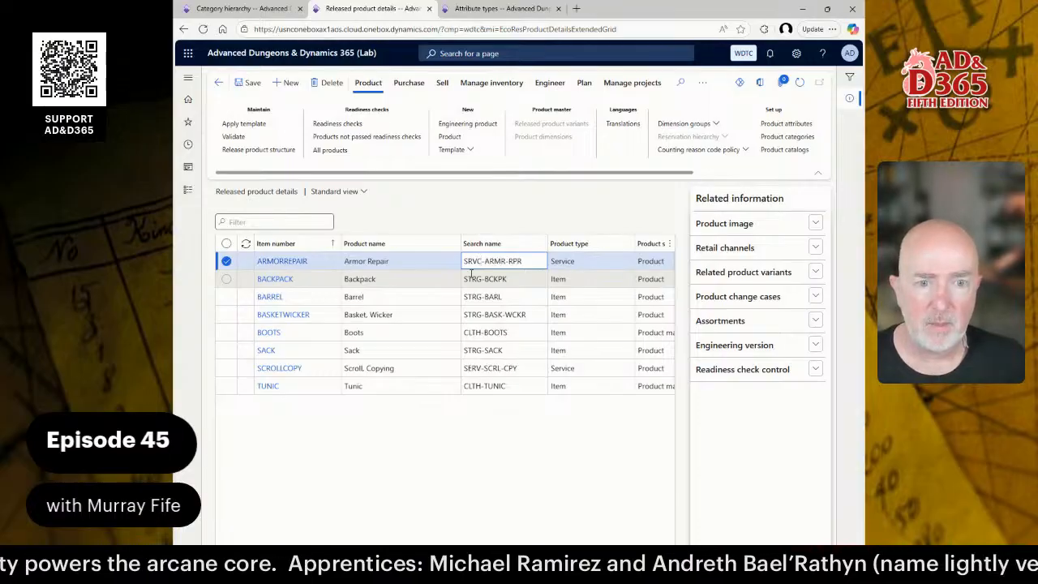
left_click(477, 367)
key("Delete")
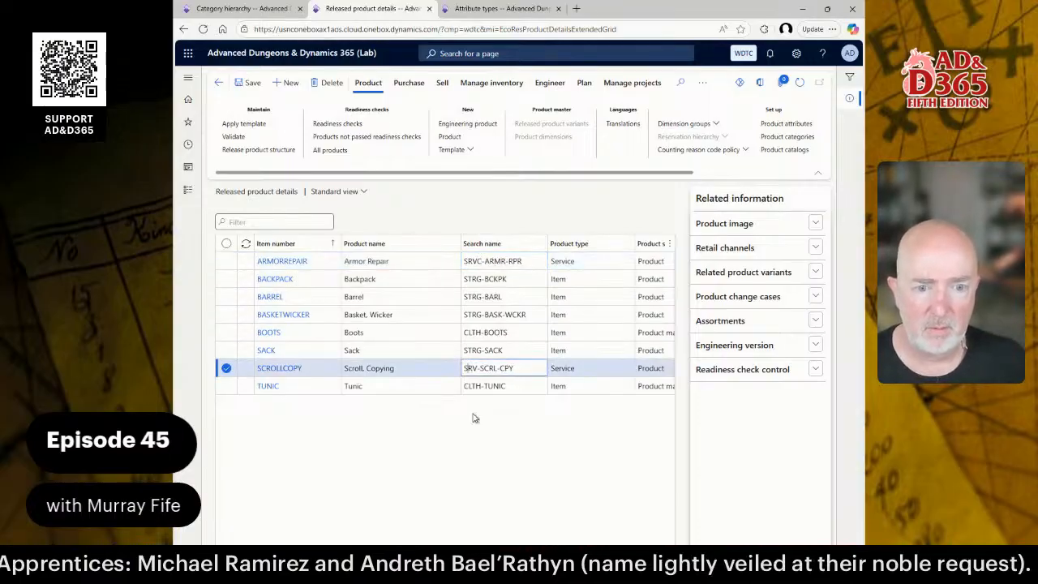
type("C")
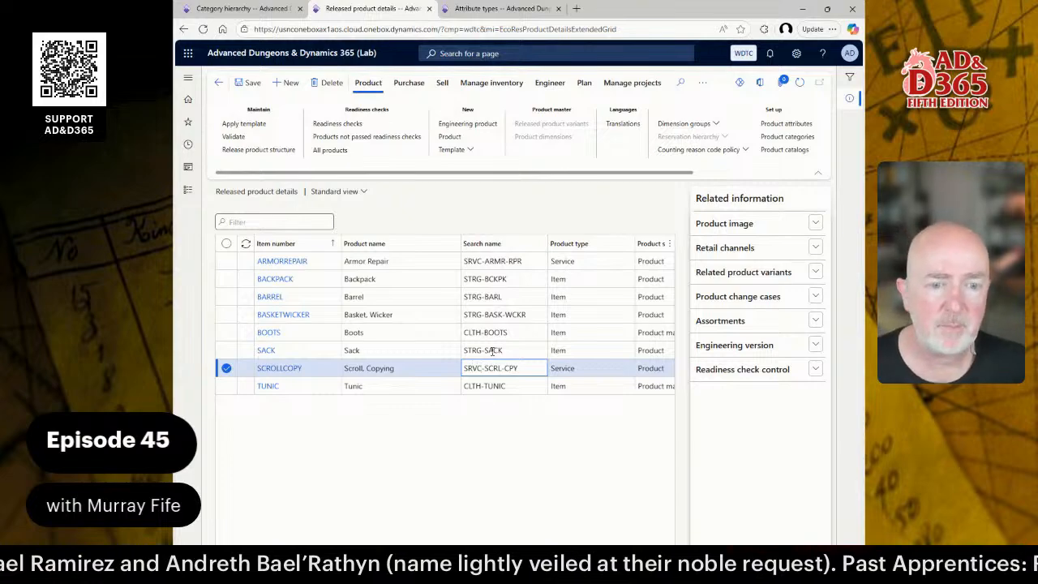
left_click(502, 314)
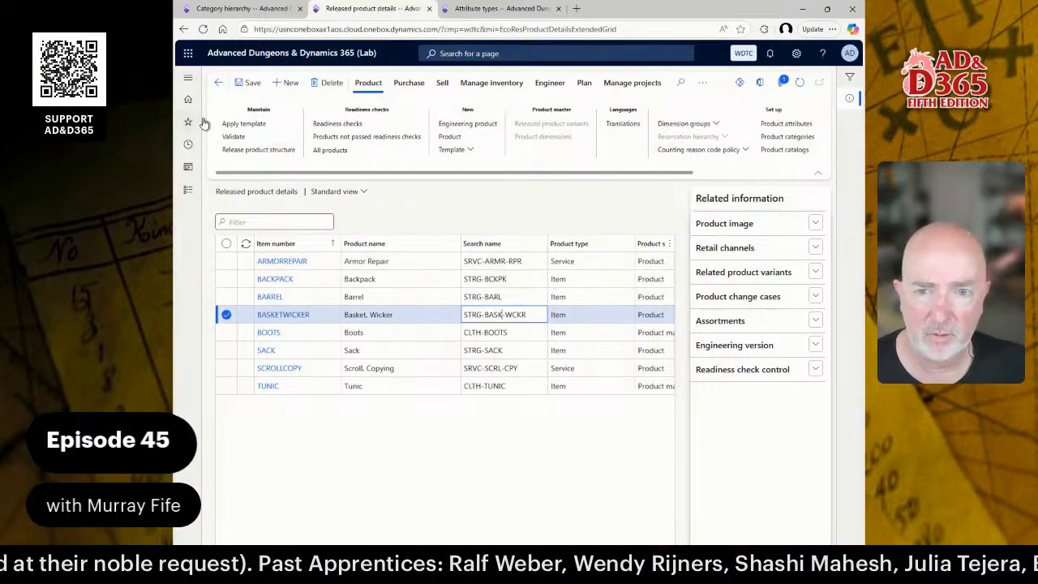
double_click(469, 259)
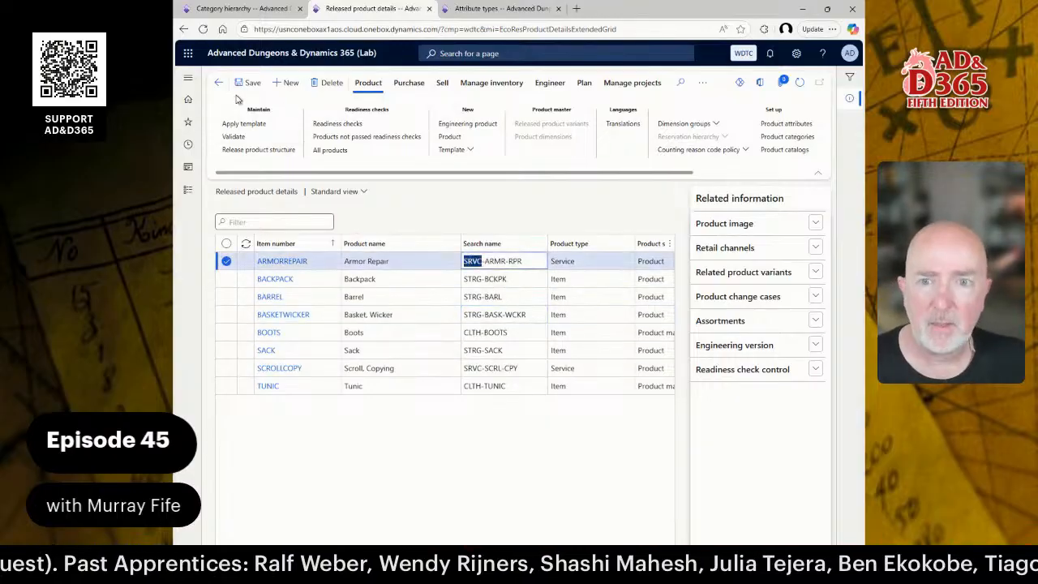
Add a SERVICES node (code SRVC) under ALL, described and friendly-named Services.
left_click(239, 9)
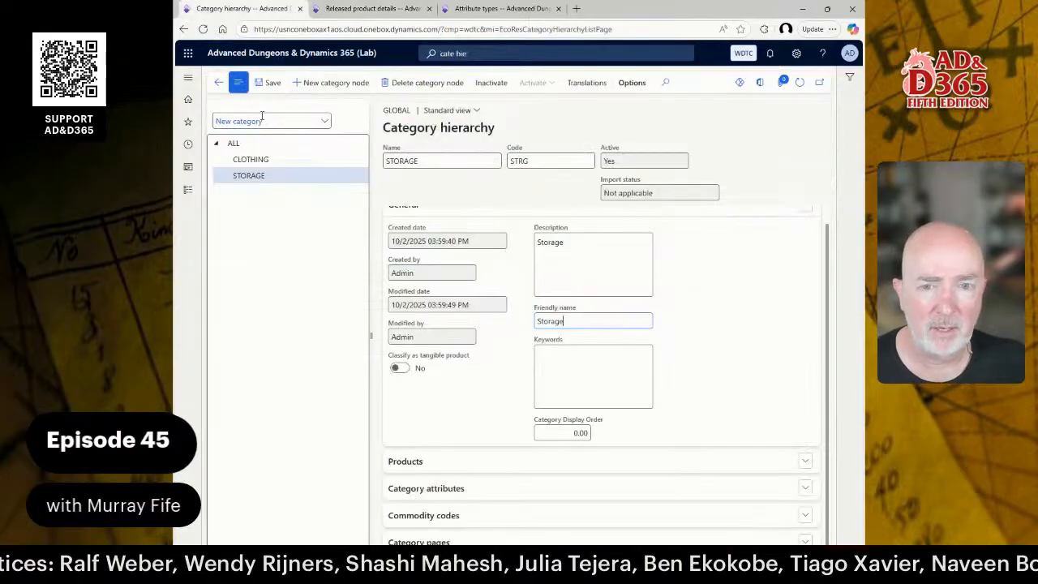
left_click(243, 145)
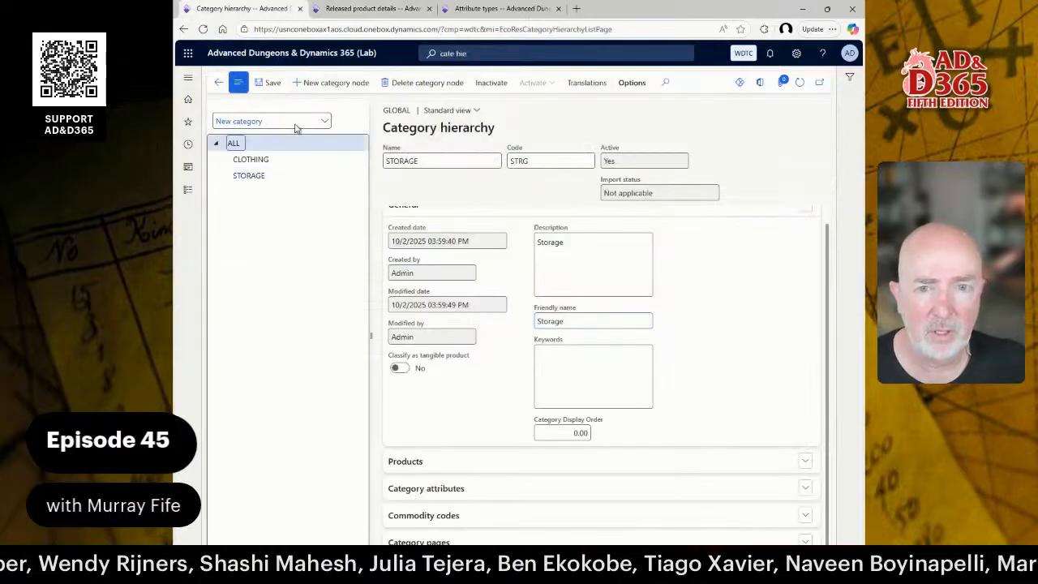
left_click(334, 82)
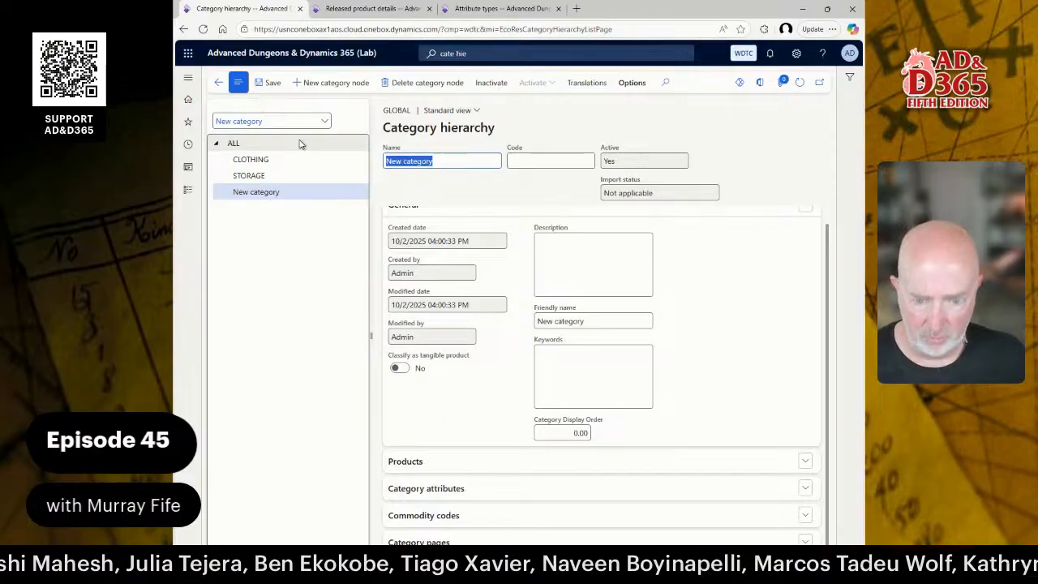
type("SERVICES")
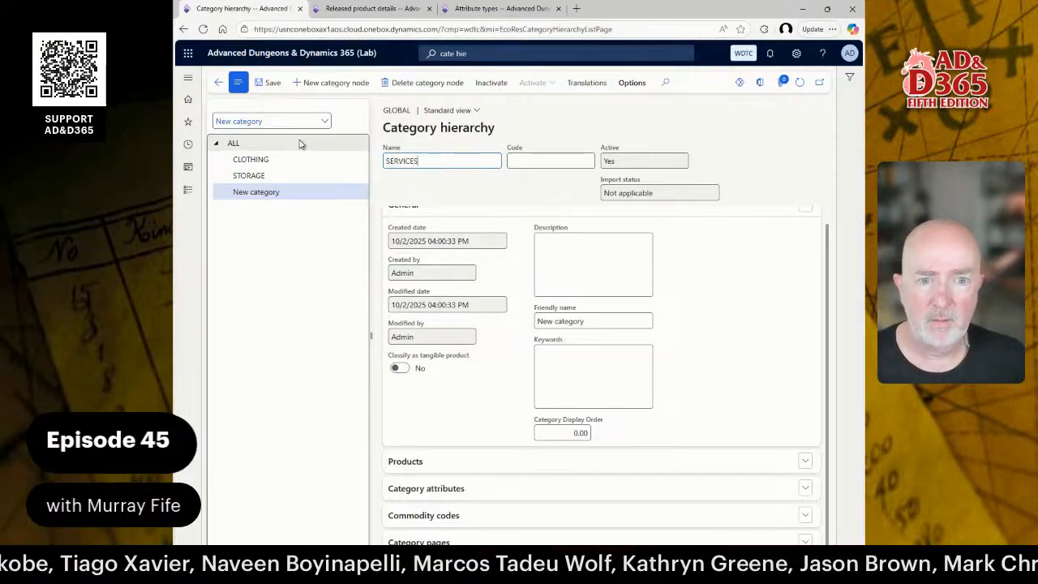
key("Tab")
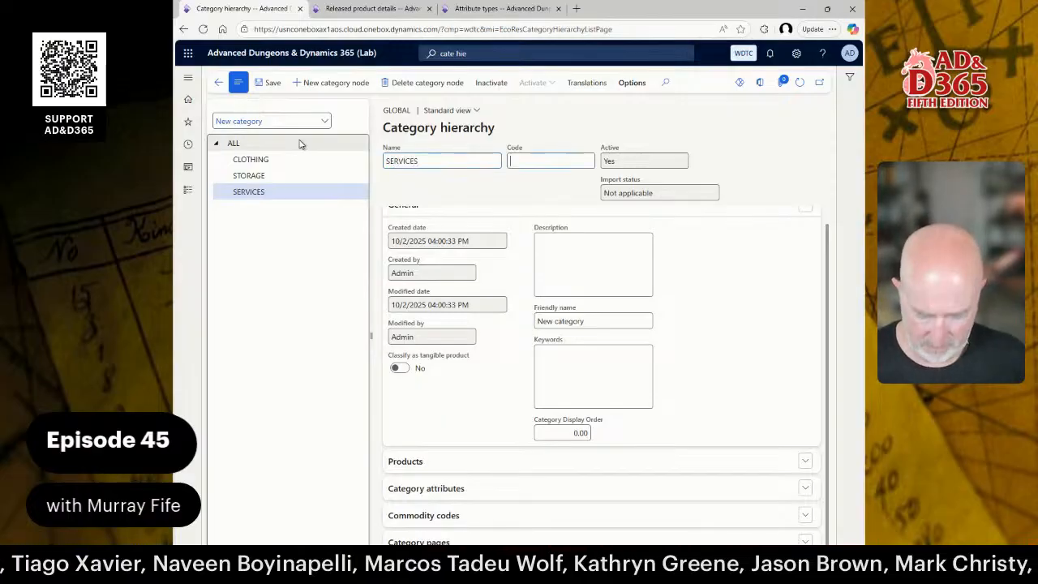
type("SRVC")
left_click(573, 253)
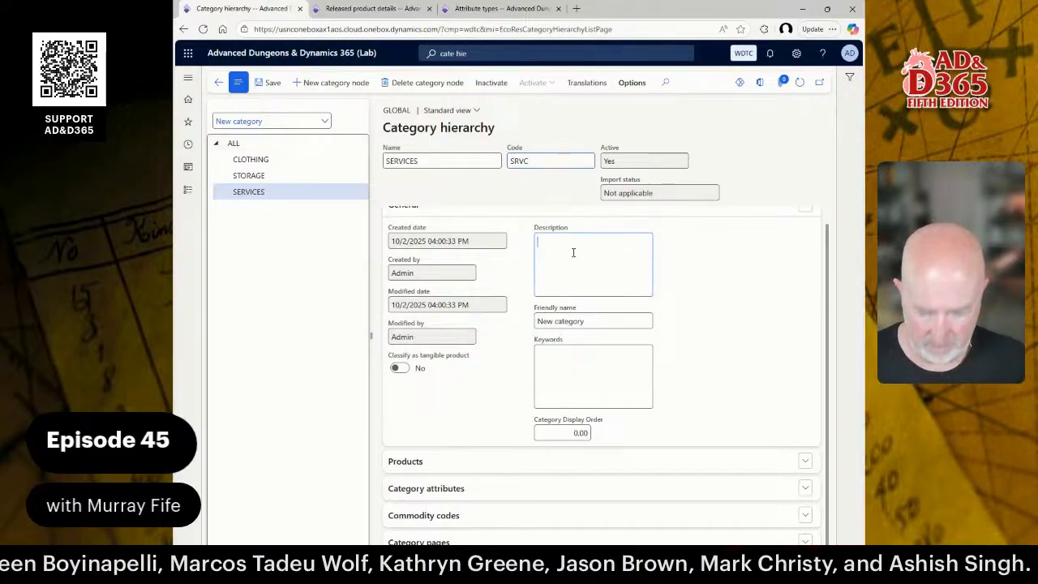
type("Services")
key("Tab")
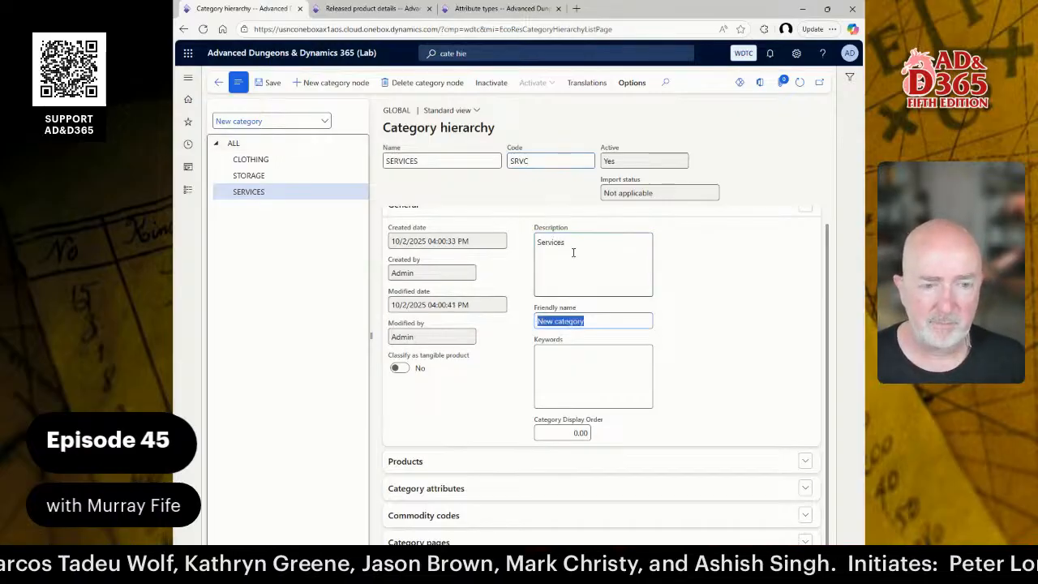
type("Services")
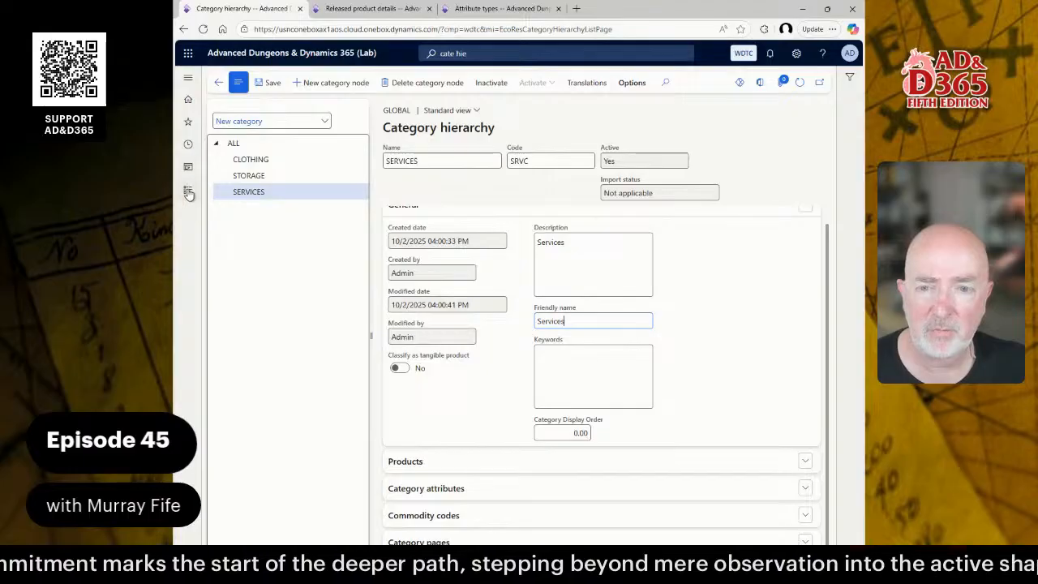
Reorder the search names to SRVC-RPR-ARMR and SRVC-CPY-SCRL and save.
left_click(369, 8)
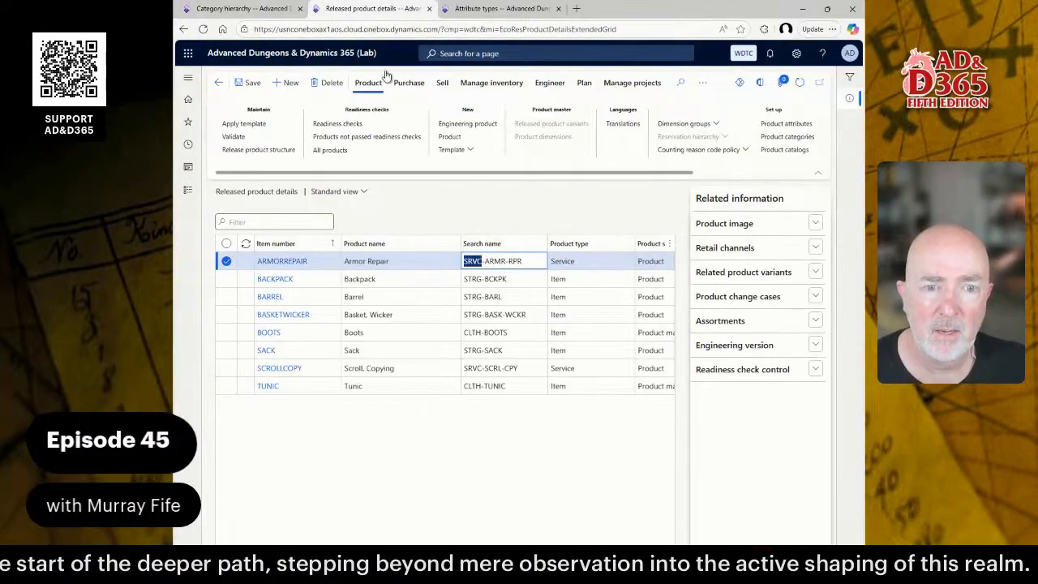
double_click(519, 261)
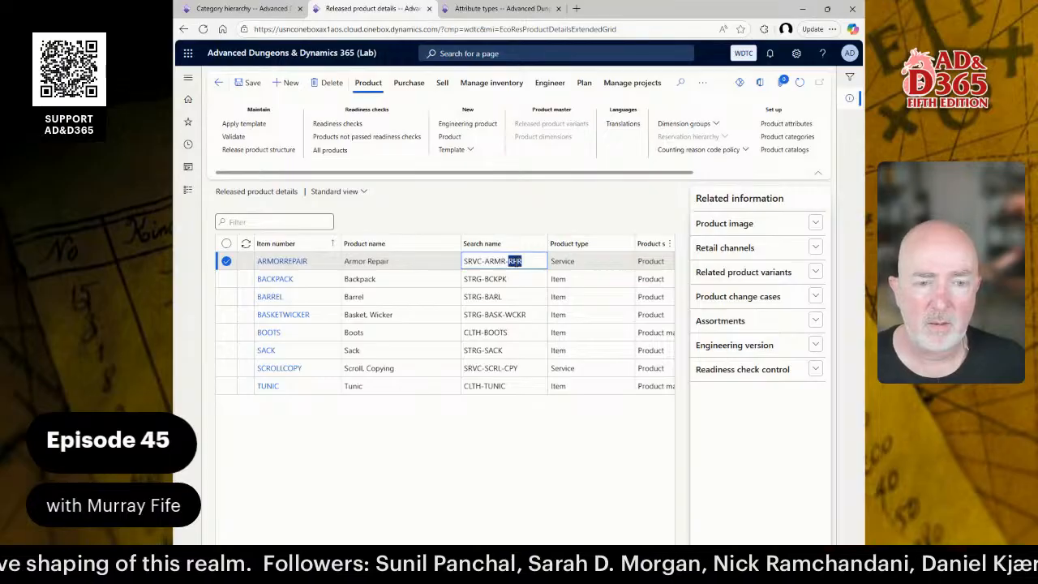
key("BackSpace")
key("BackSpace")
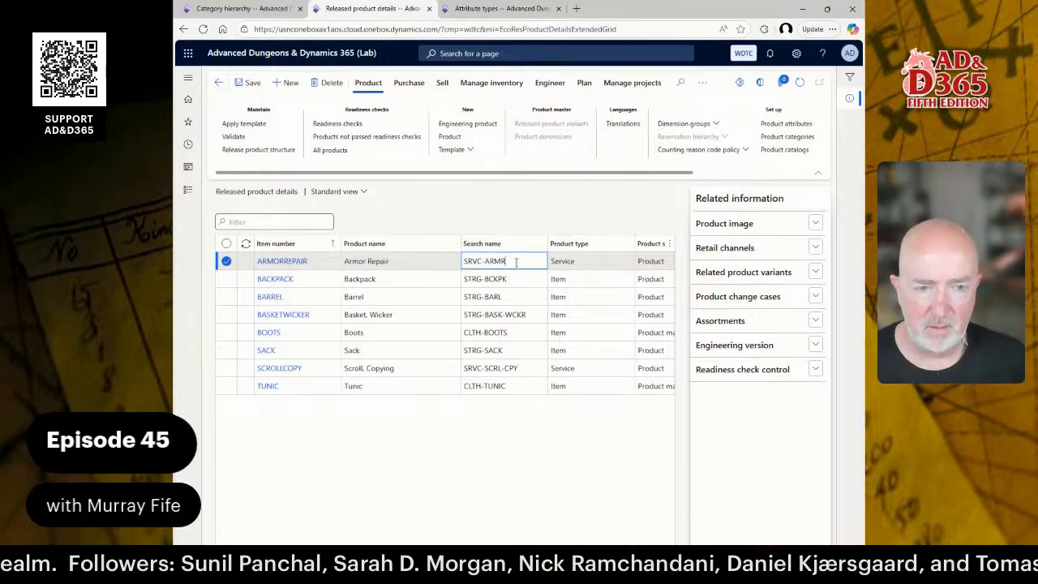
key("ctrl+Left")
type("RPR")
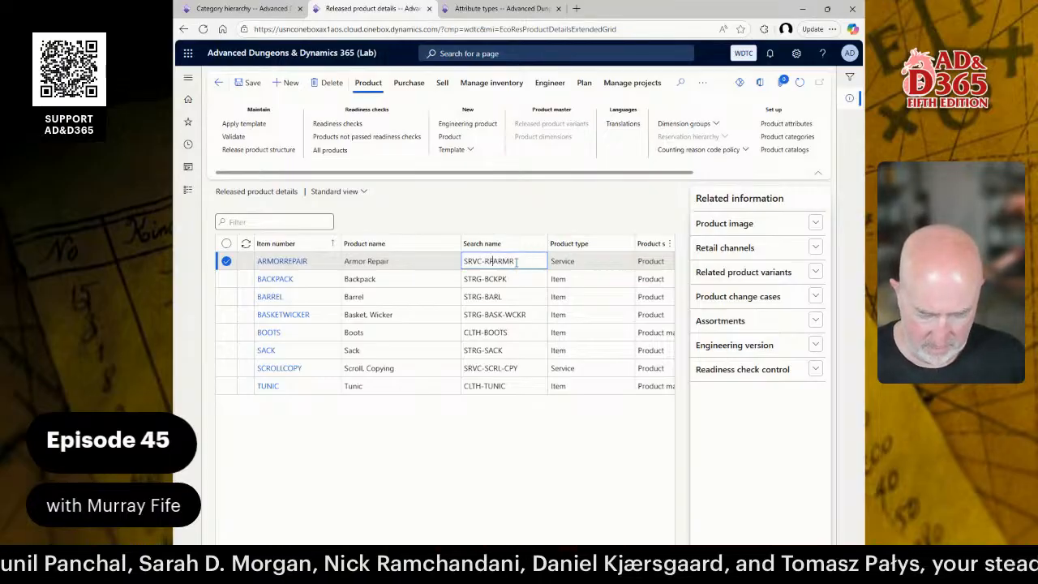
type("-")
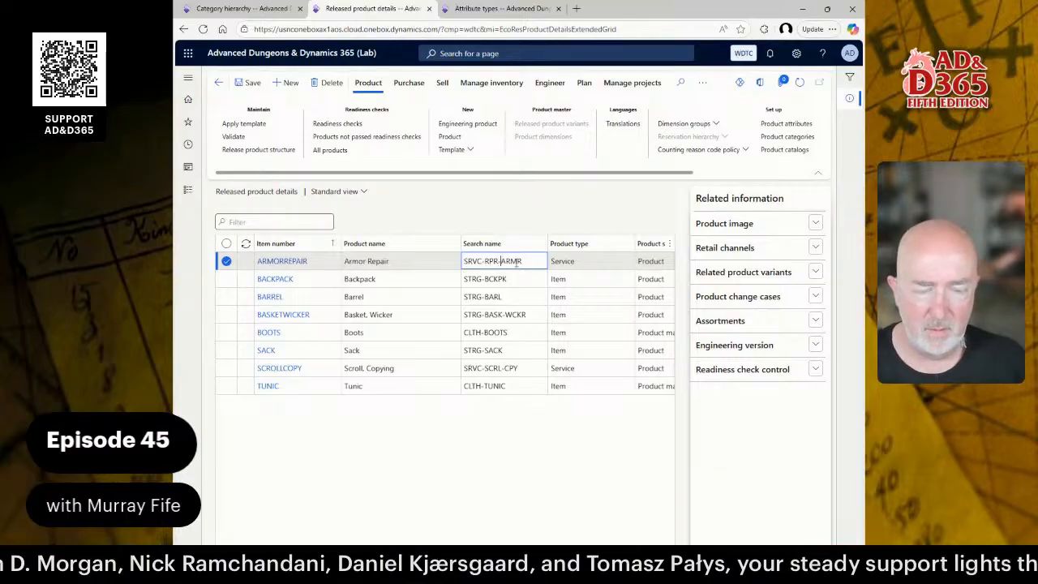
left_click(517, 369)
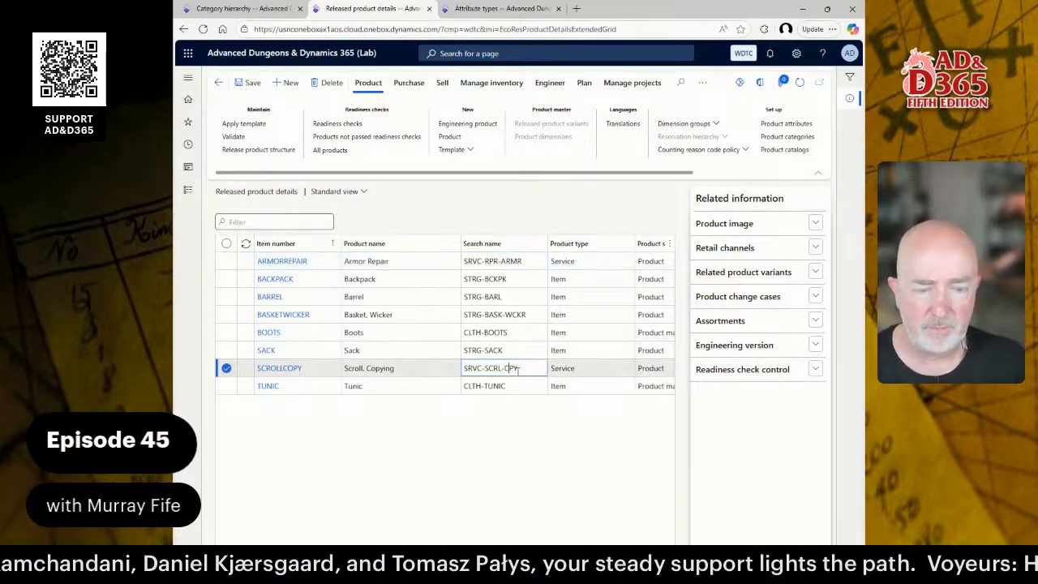
key("shift+Left")
key("shift+Left")
key("shift+Left")
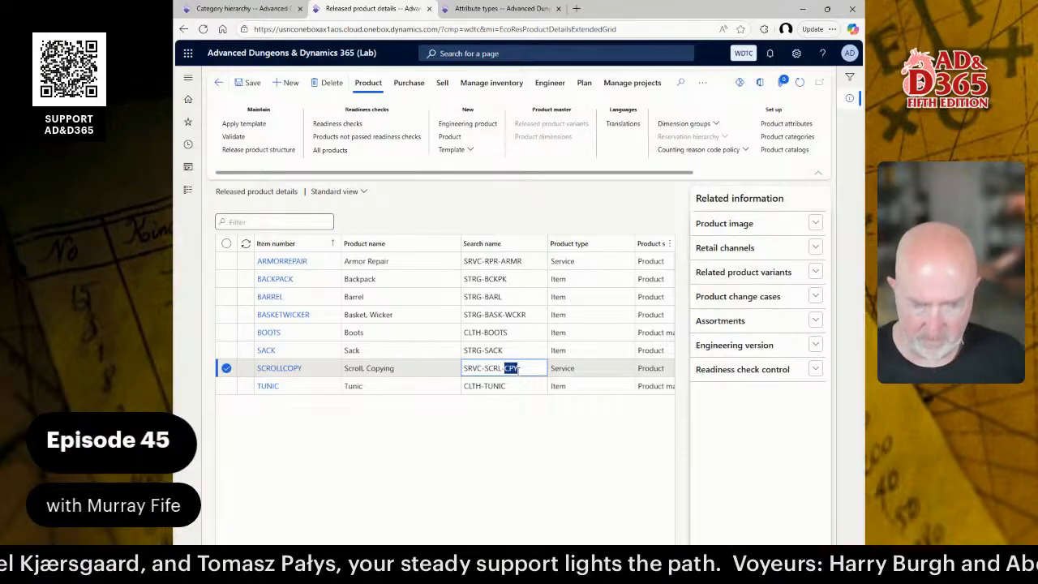
key("BackSpace")
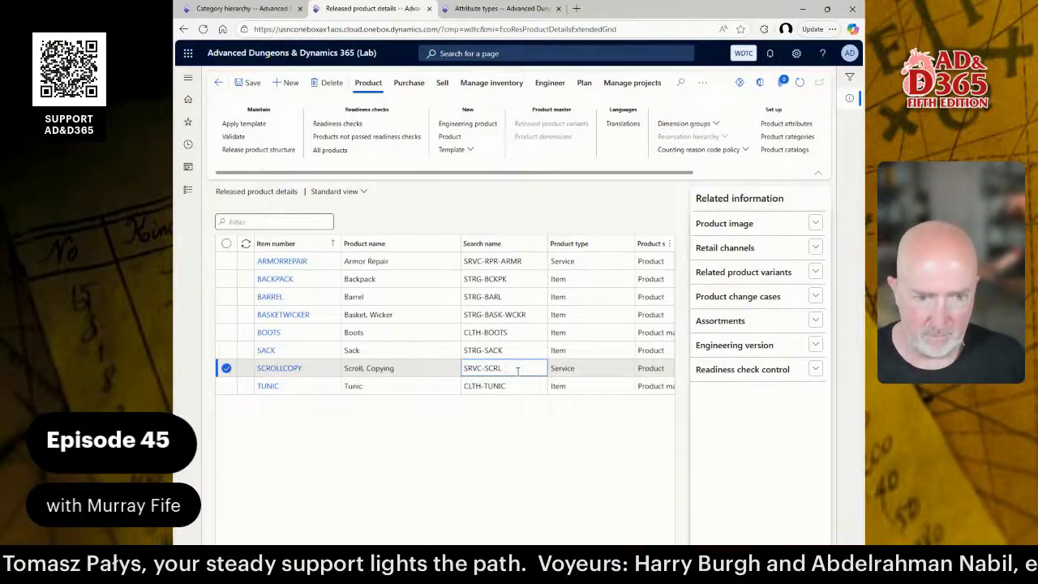
type("CPY-")
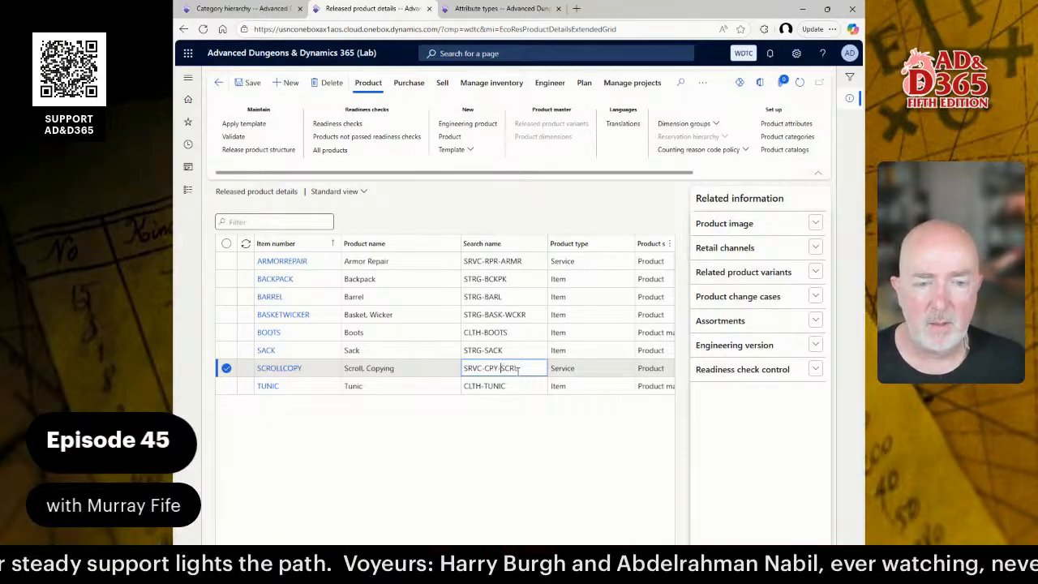
key("ctrl+s")
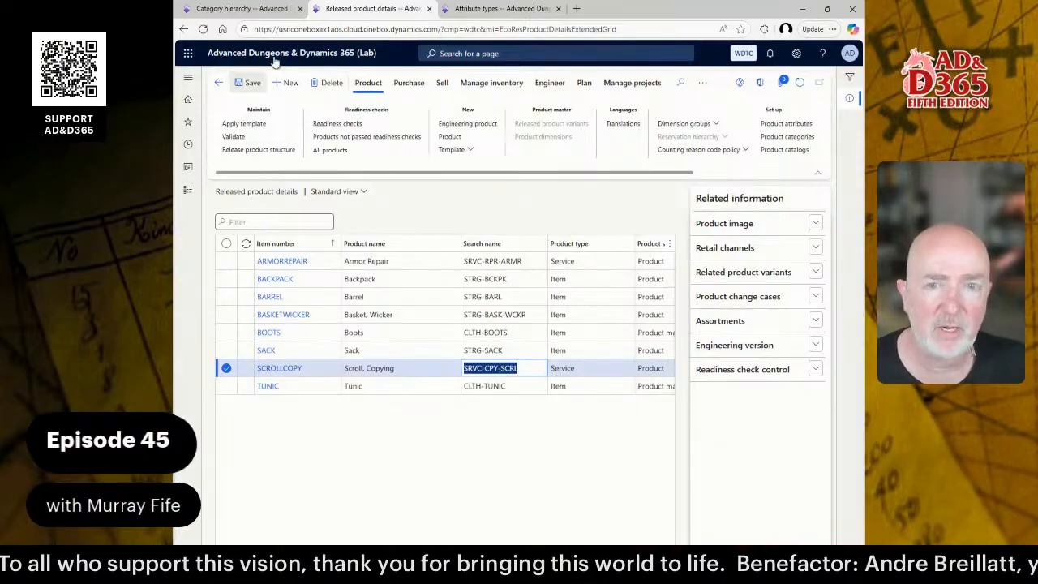
Add a REPAIR node (code RPR) under SERVICES, described and friendly-named 'Repair Services'.
left_click(243, 8)
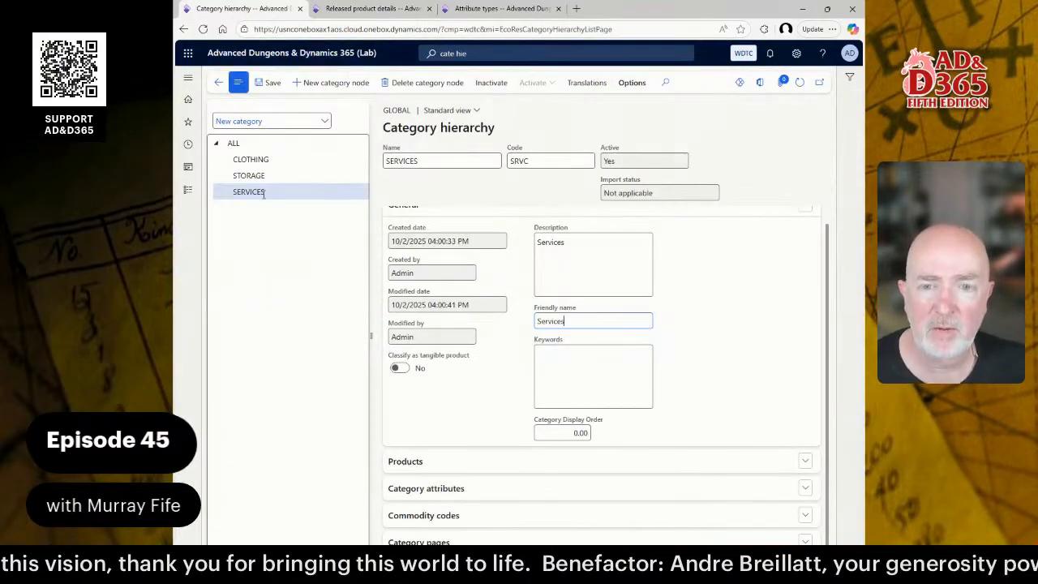
left_click(333, 83)
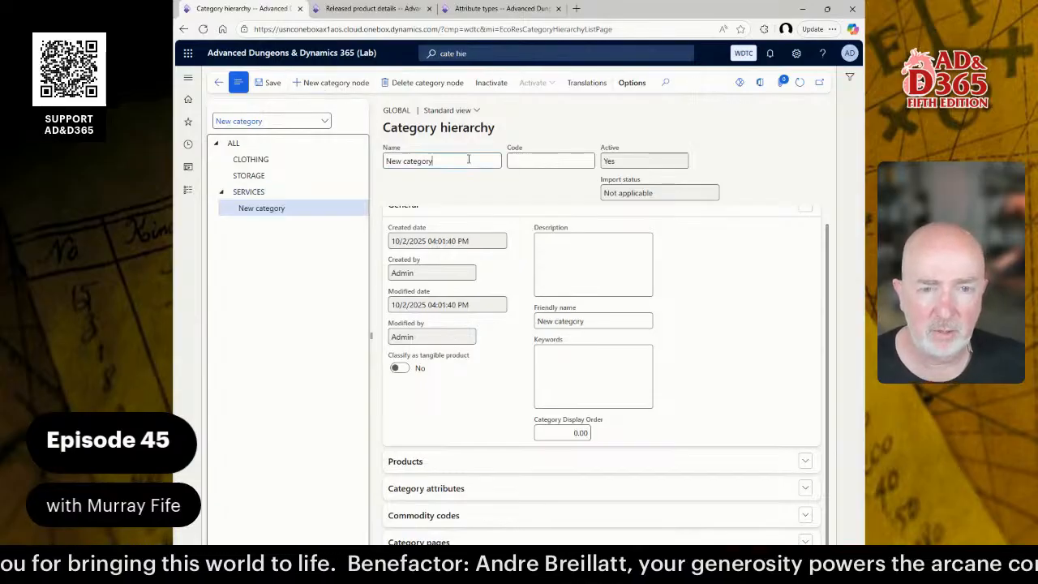
key("ctrl+a")
type("R")
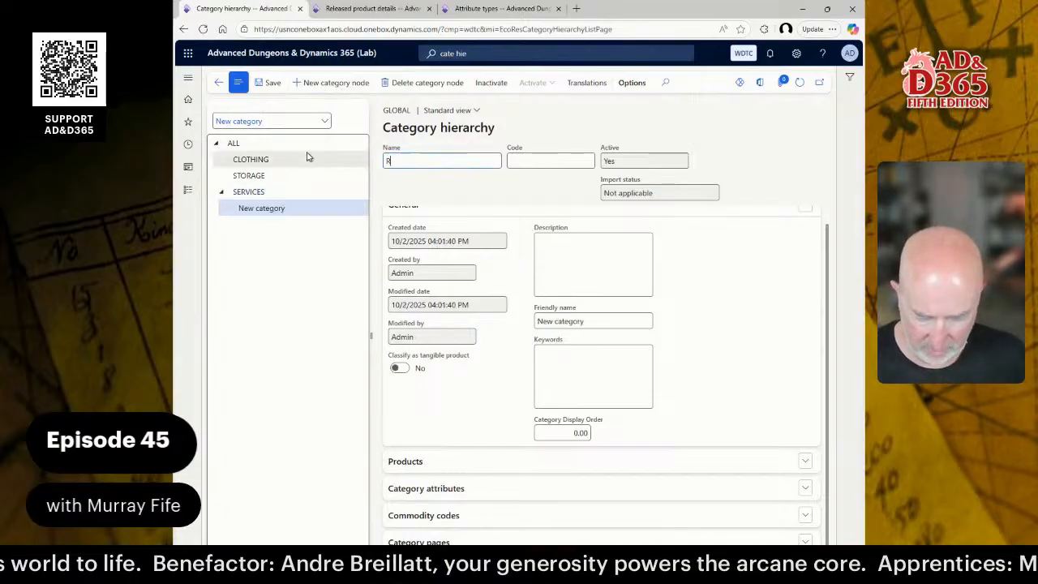
type("EPAIR")
key("Tab")
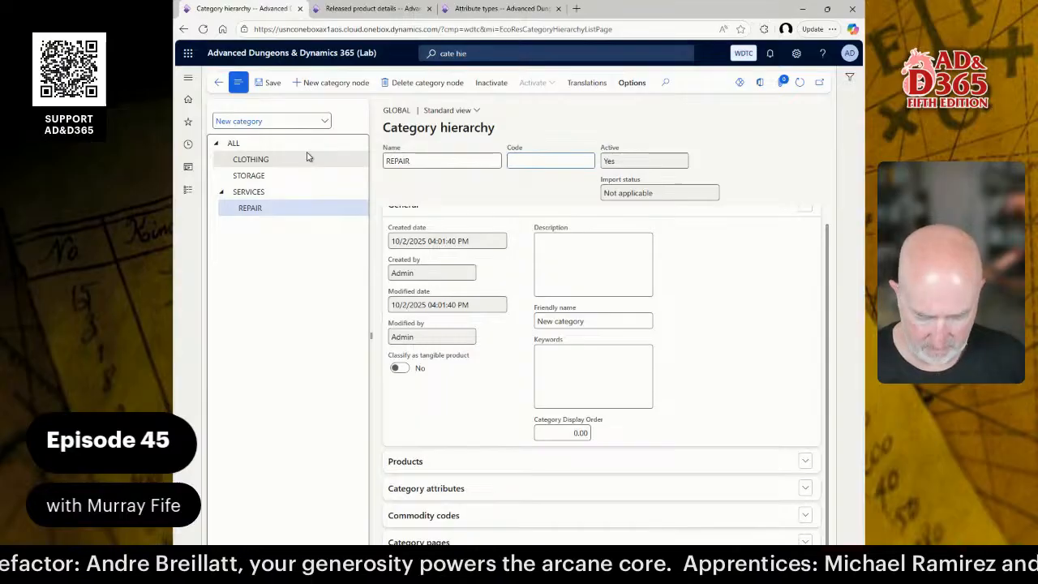
type("CPY")
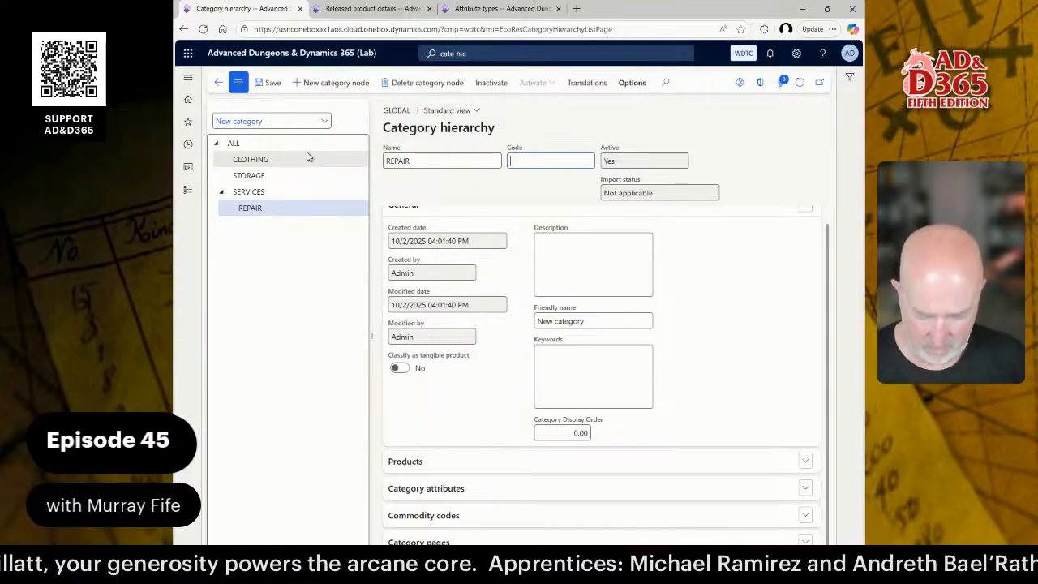
type("E")
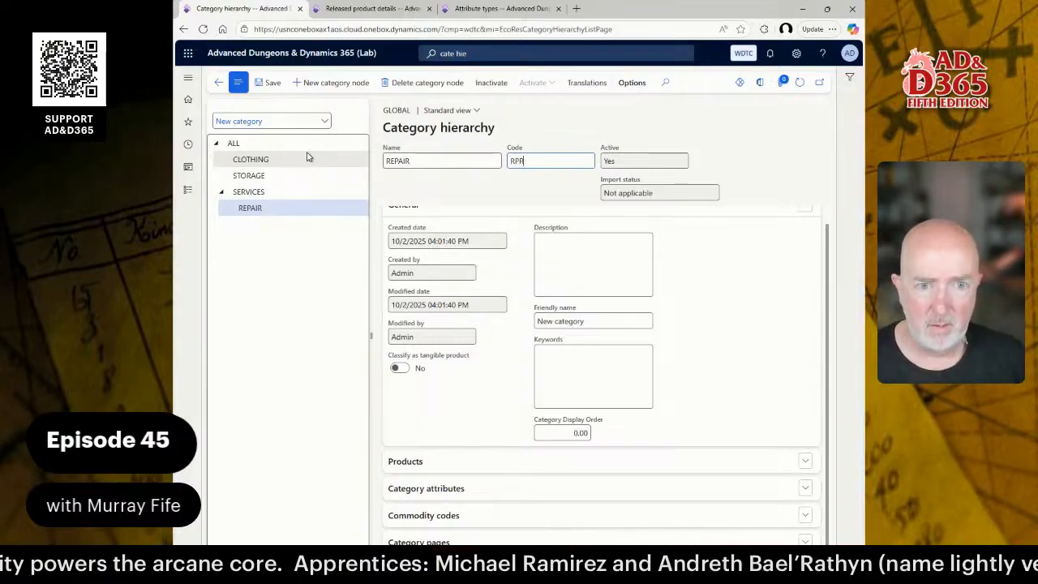
type("R")
left_click(585, 261)
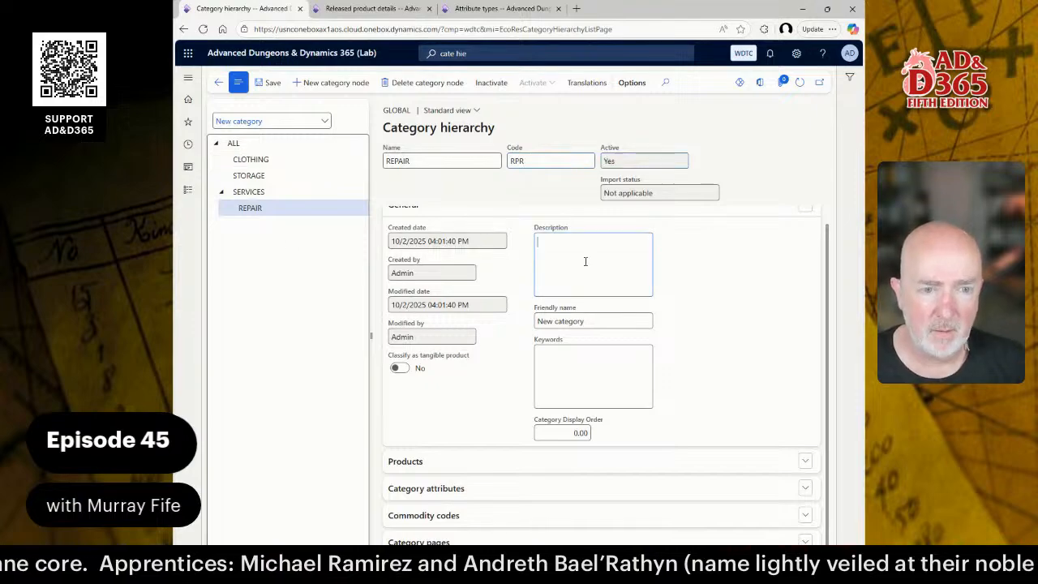
type("Repair")
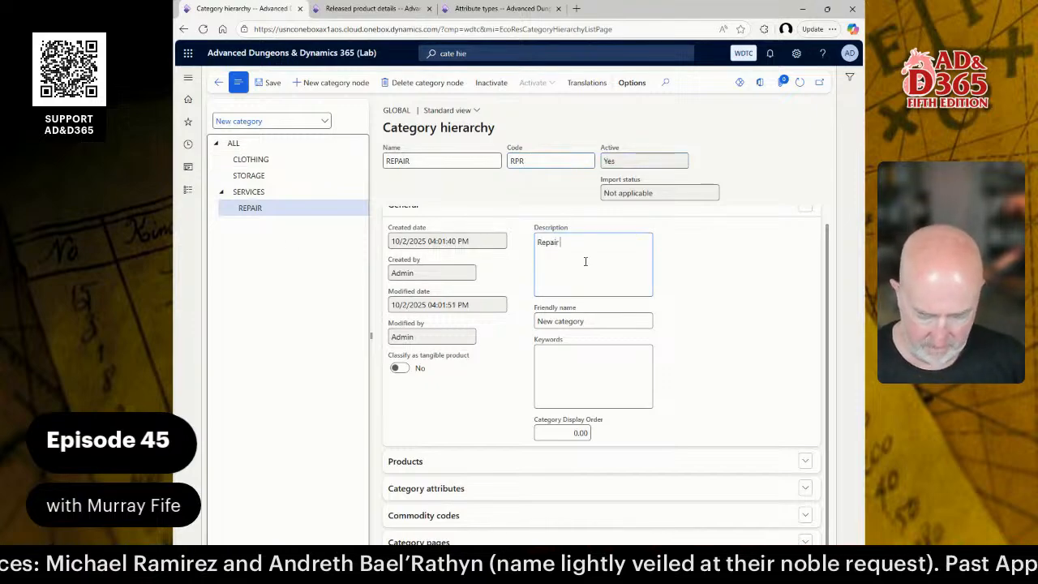
type(" Services")
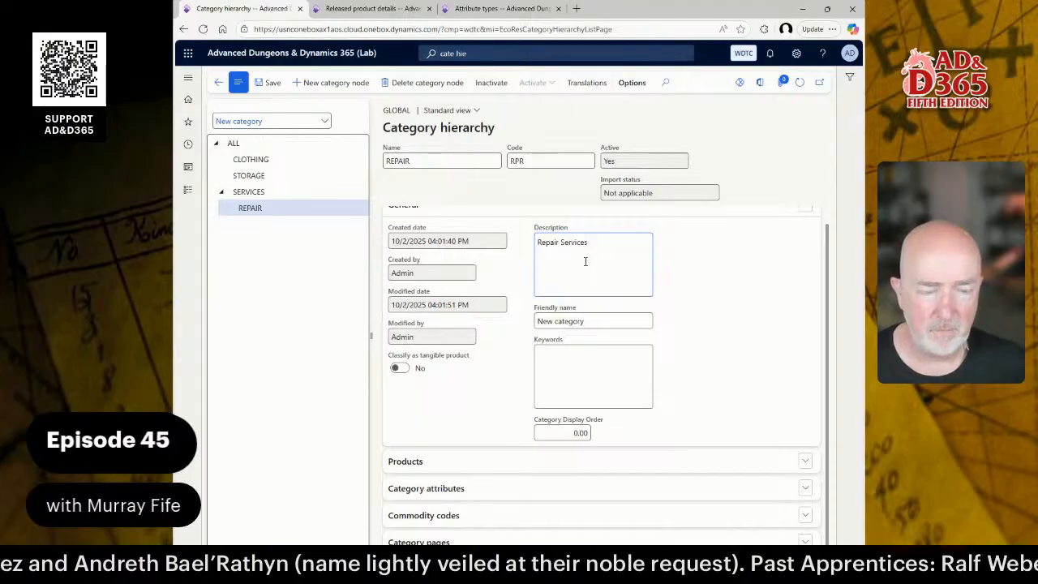
key("Tab")
type("Rep")
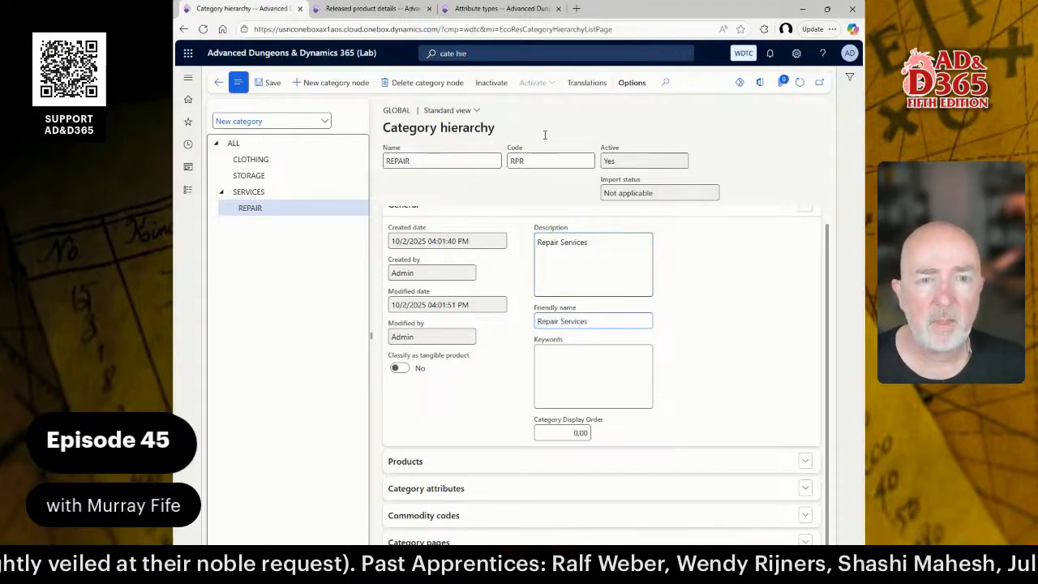
left_click(279, 195)
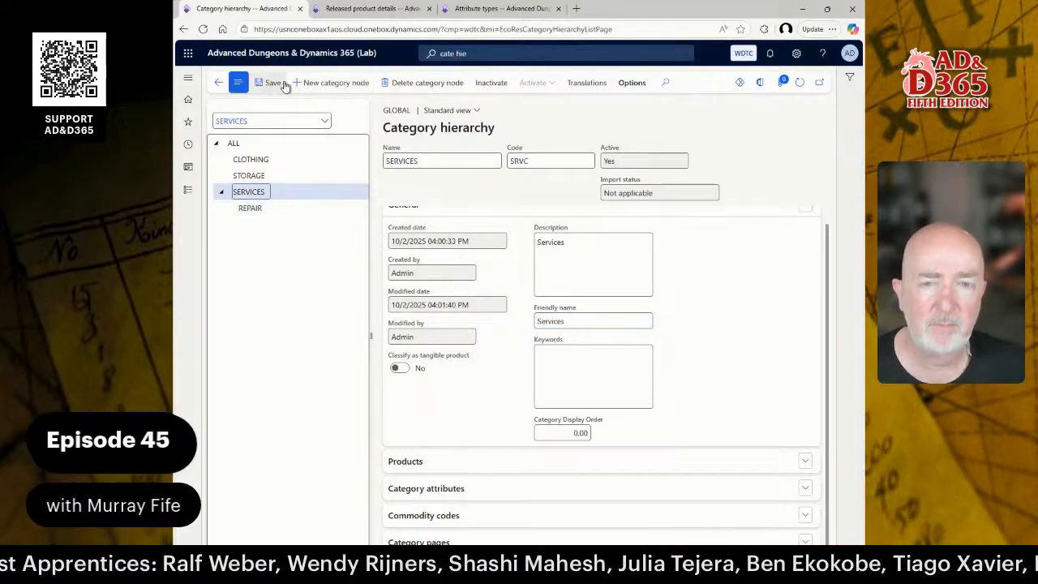
Add a new category node named COPYING under SERVICES.
left_click(325, 86)
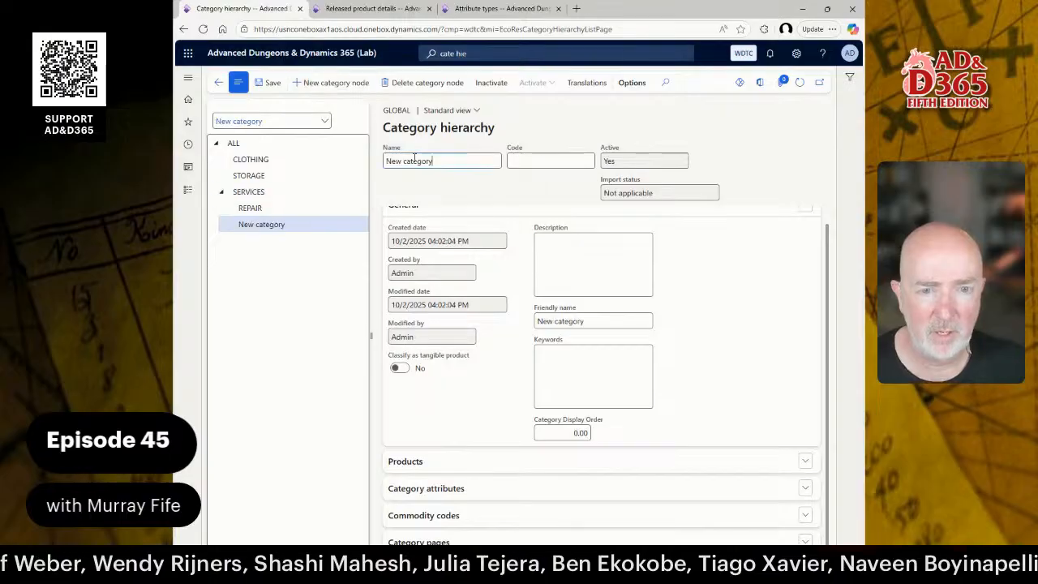
type("C")
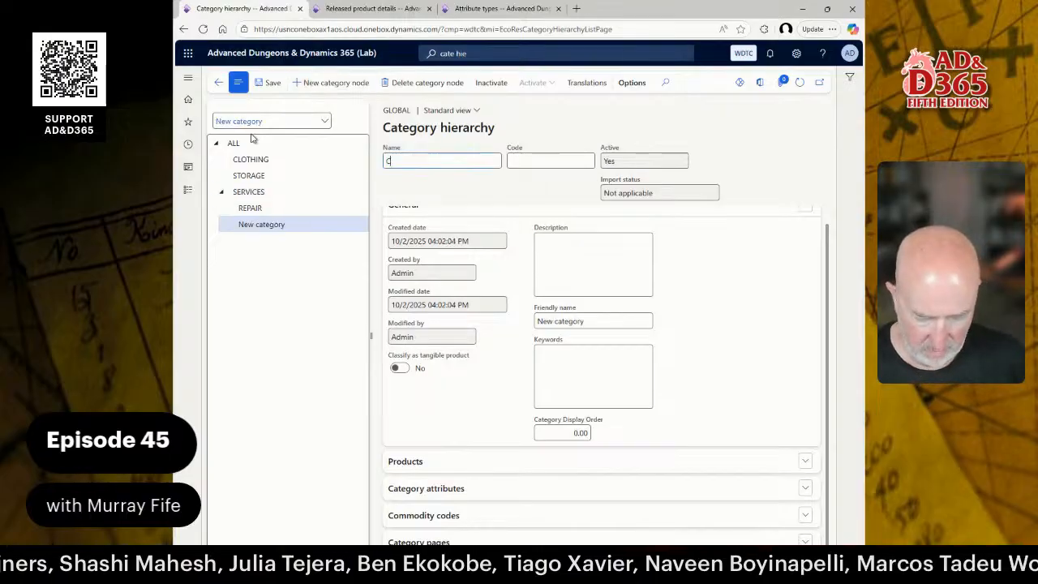
type("OP")
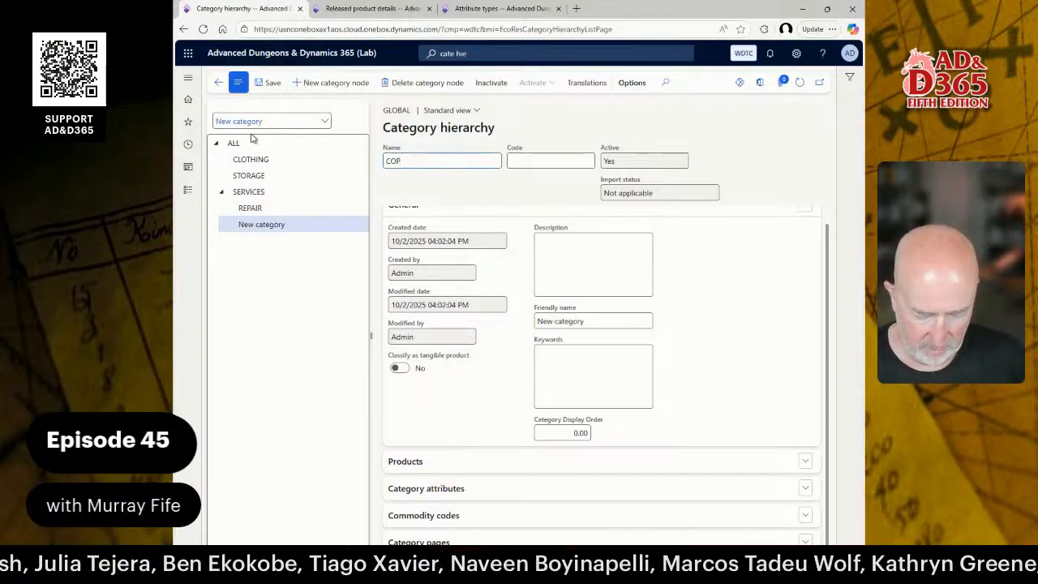
type("YING")
key("Tab")
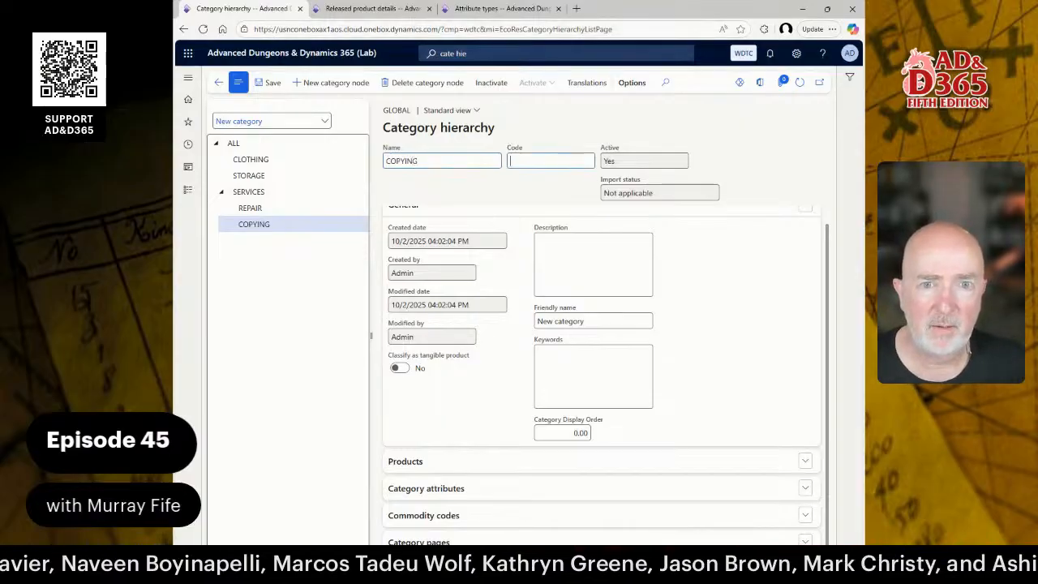
left_click(371, 8)
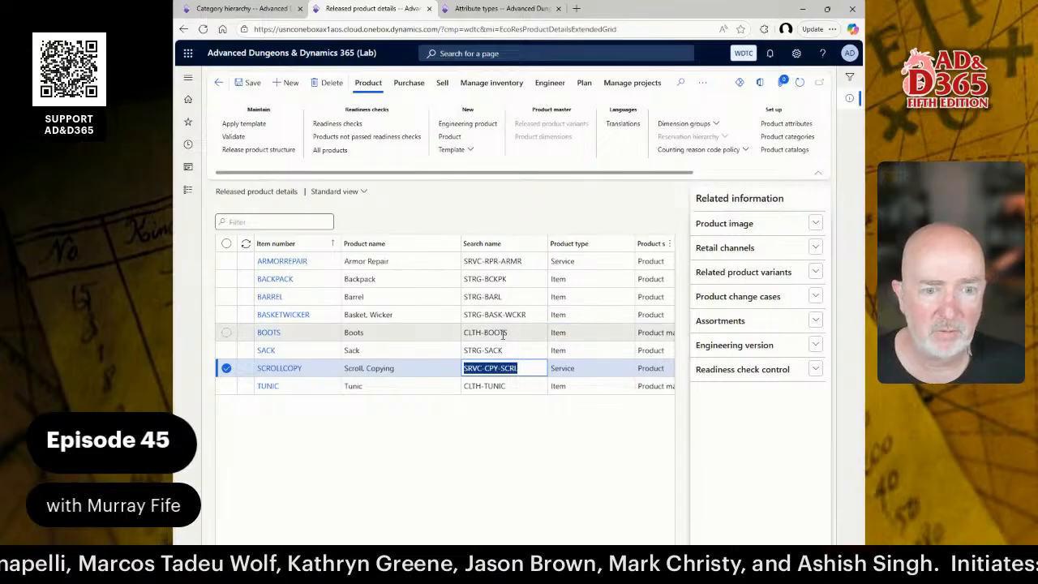
left_click(243, 9)
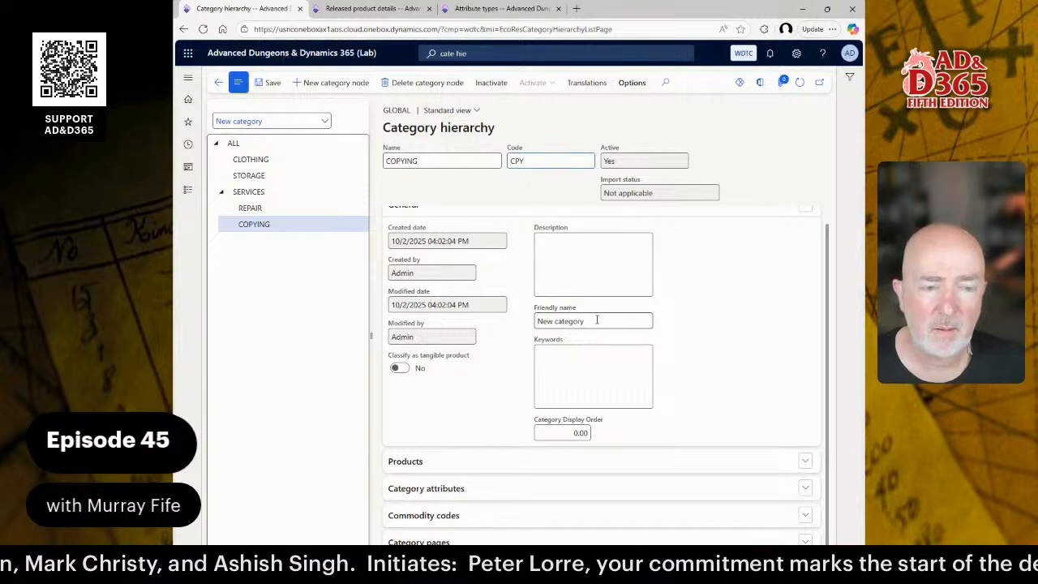
Give COPYING the description and friendly name 'Copying Services'.
left_click(581, 283)
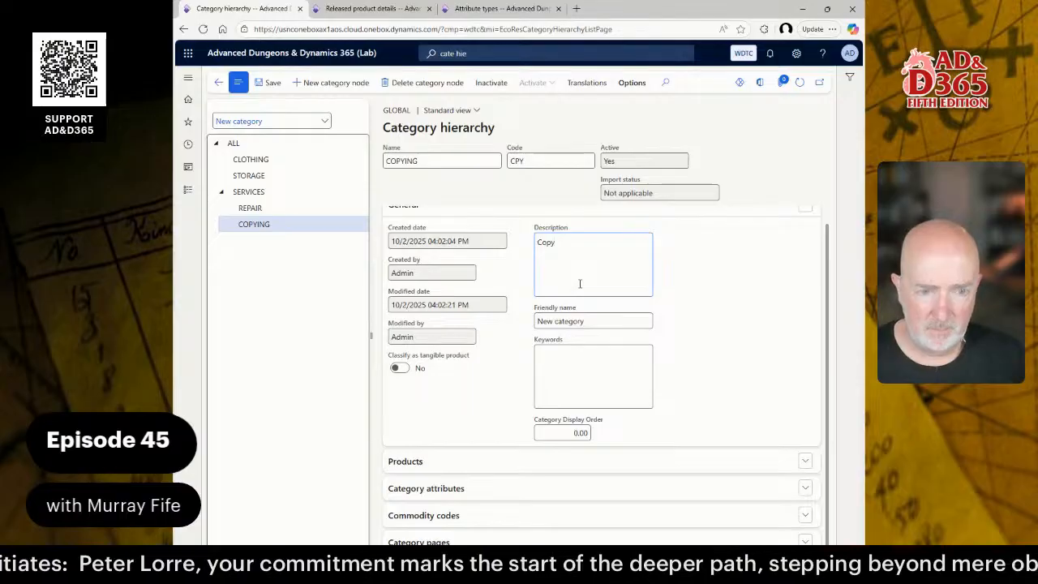
type("Services")
key("Tab")
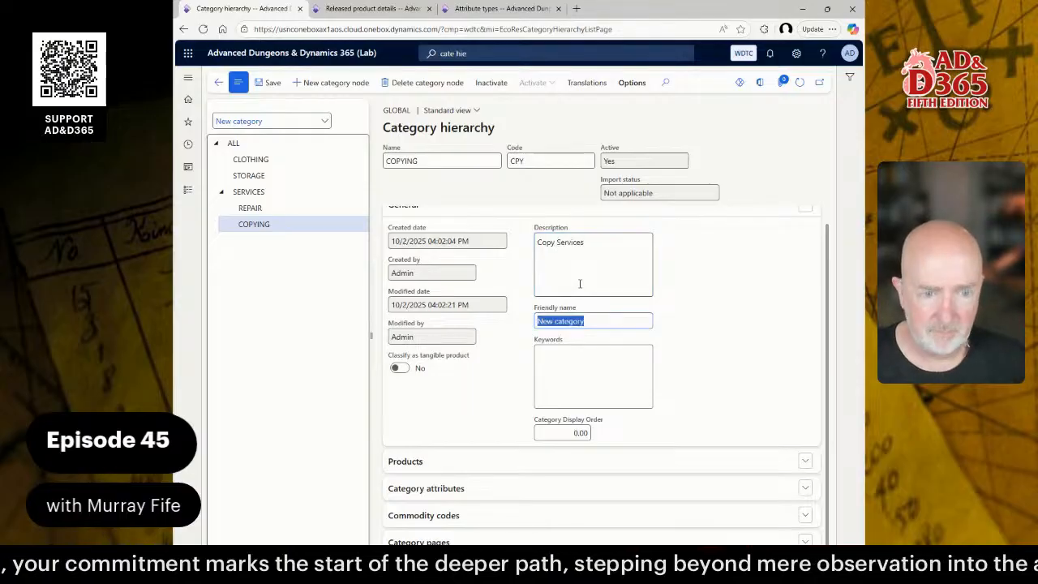
type("Copying")
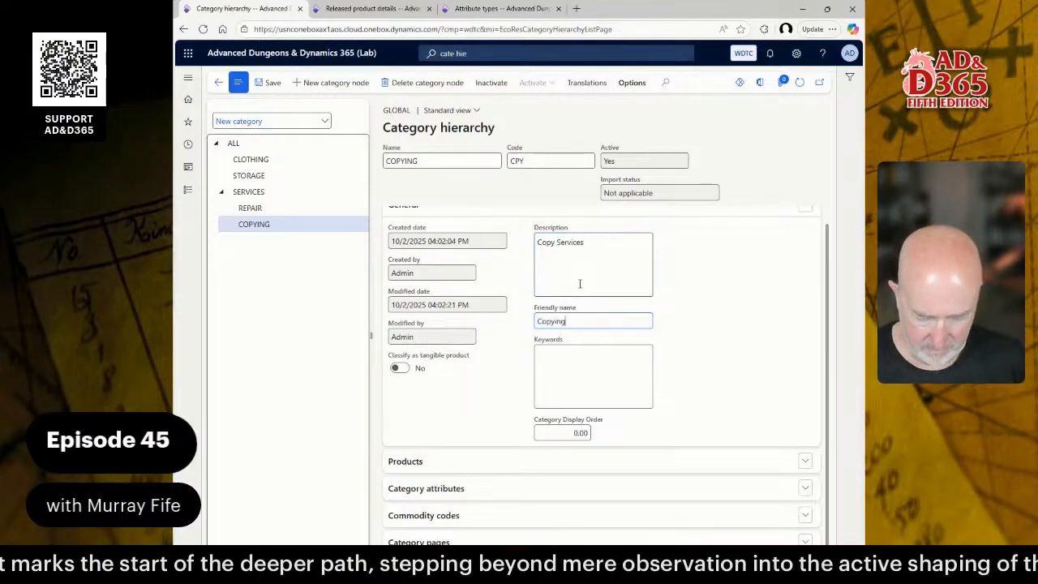
type(" Services")
left_click(580, 283)
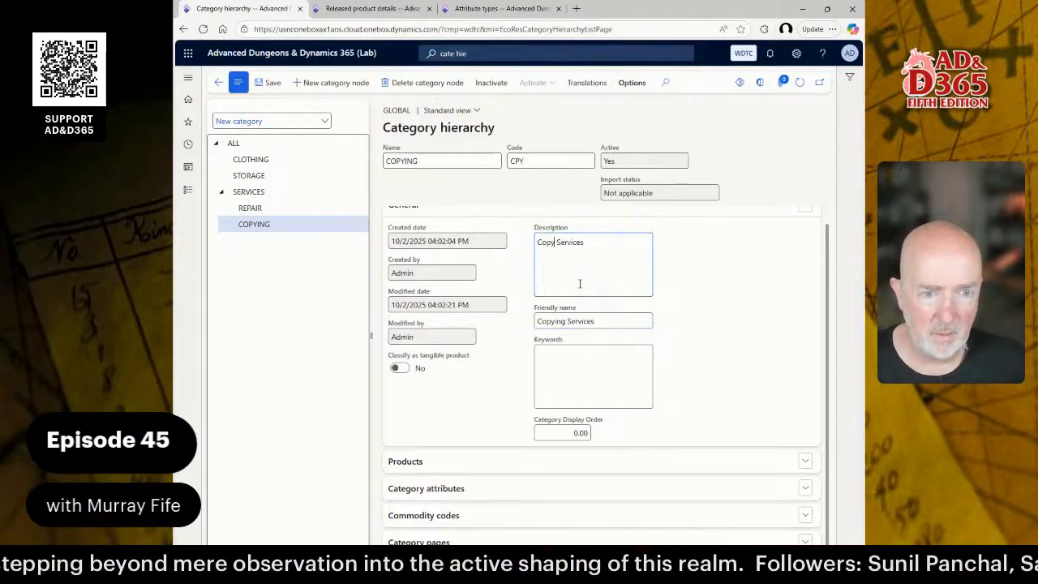
key("ctrl+Left")
key("Left")
type("ing")
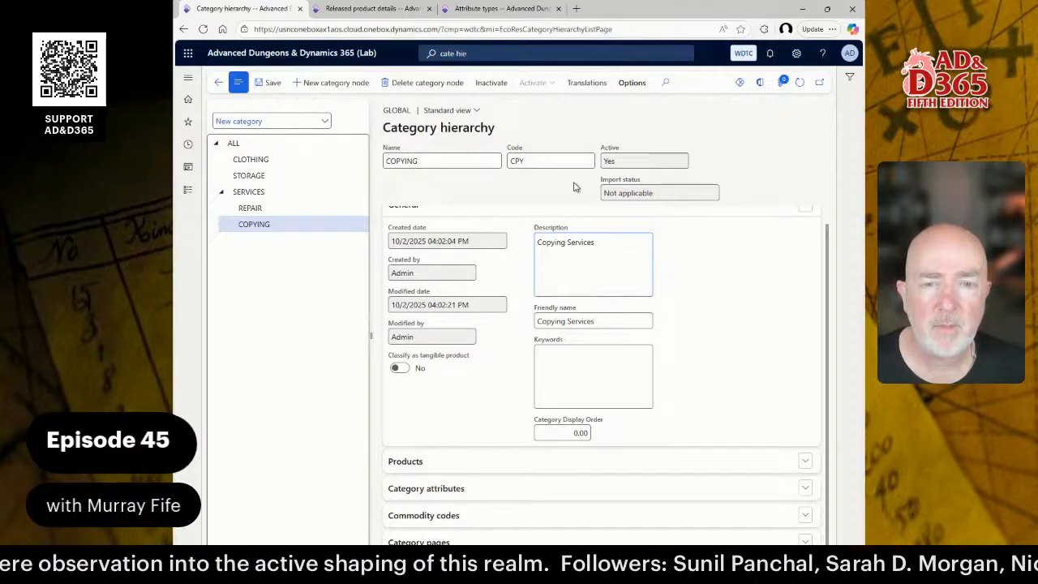
left_click(274, 193)
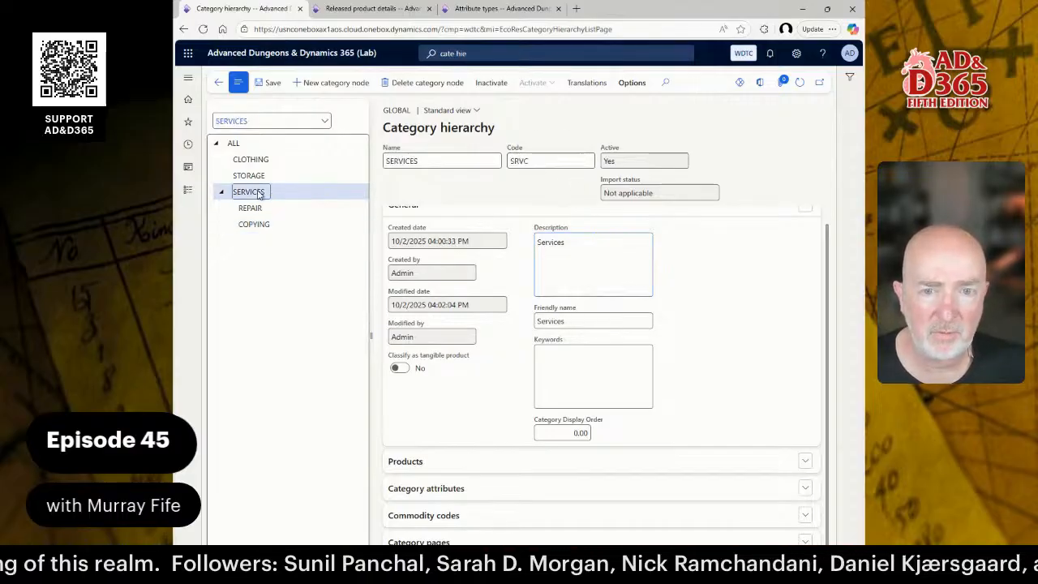
Copy the SERVICES code SRVC and prefix the REPAIR code to make it SRVC-RPR.
left_click(519, 162)
key("ctrl+c")
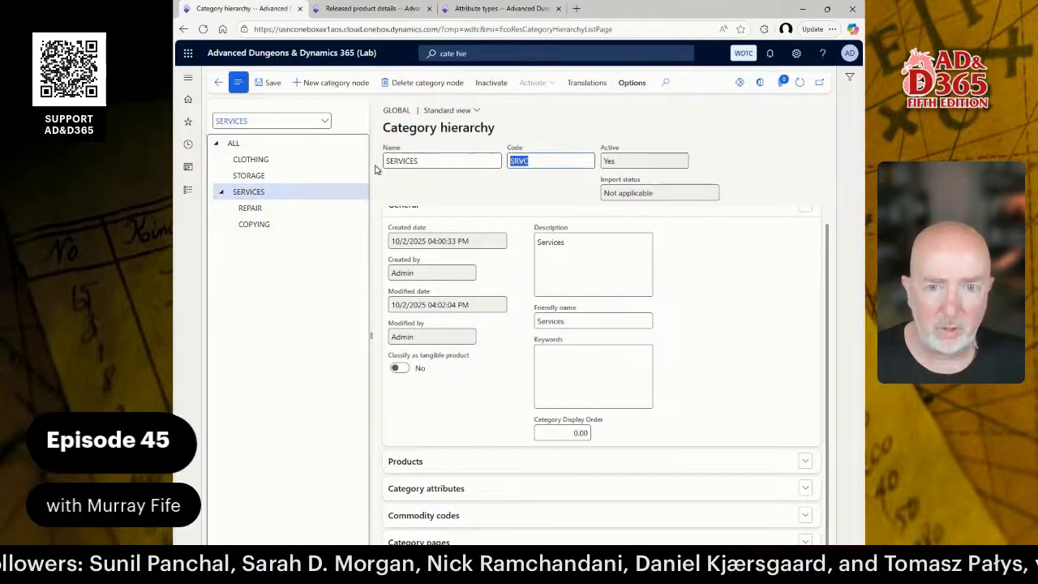
left_click(276, 209)
left_click(535, 160)
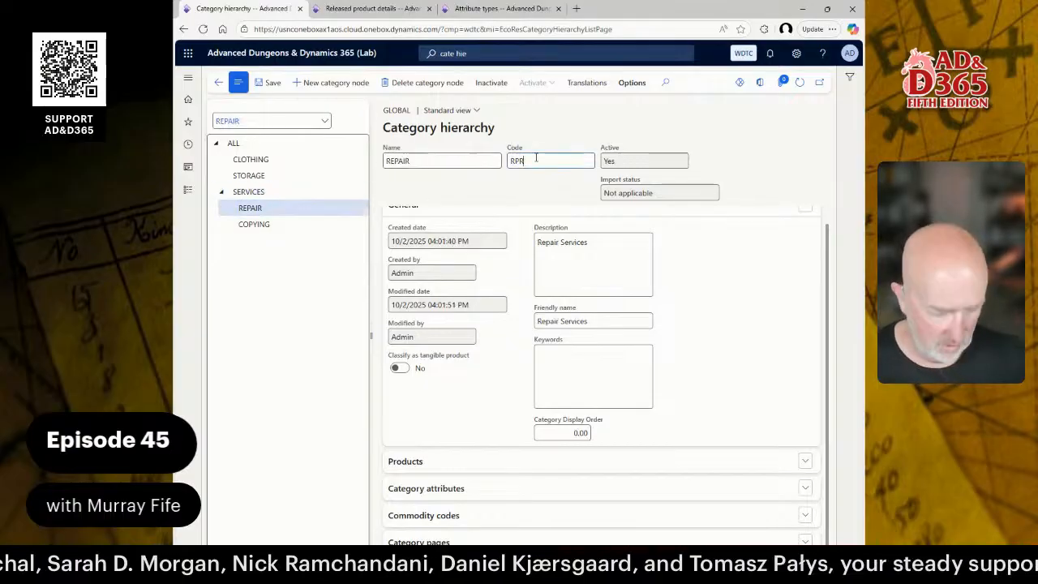
key("Home")
key("ctrl+v")
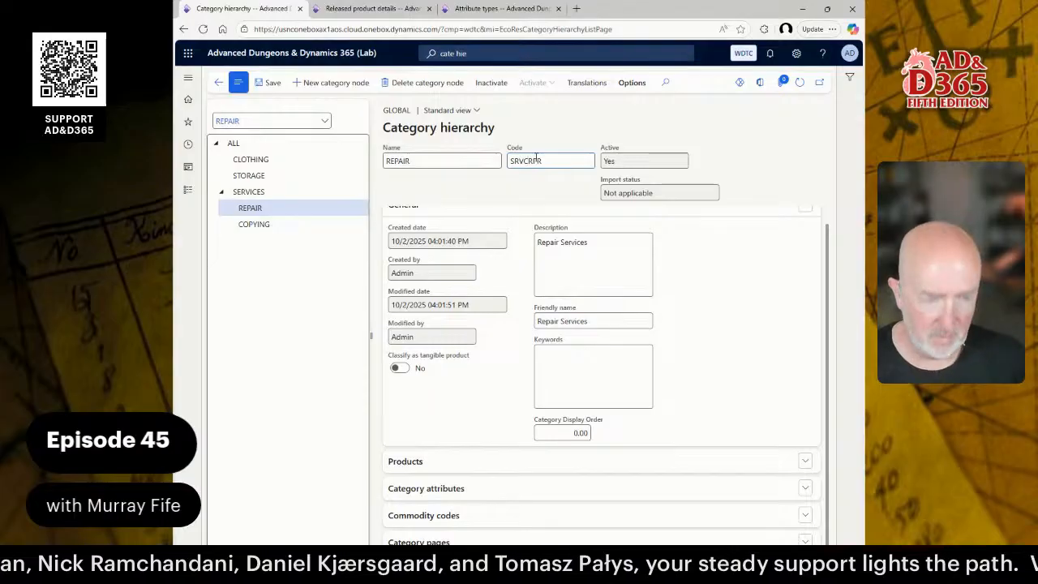
type("-")
Prefix the COPYING code with SRVC- so it reads SRVC-CPY.
left_click(296, 223)
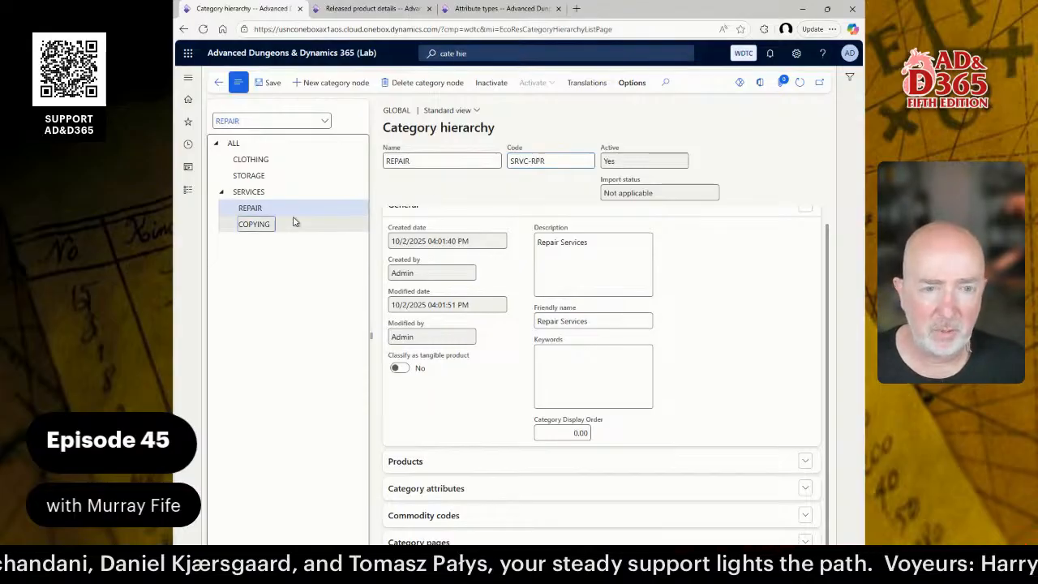
left_click(551, 161)
key("ctrl+v")
type("-")
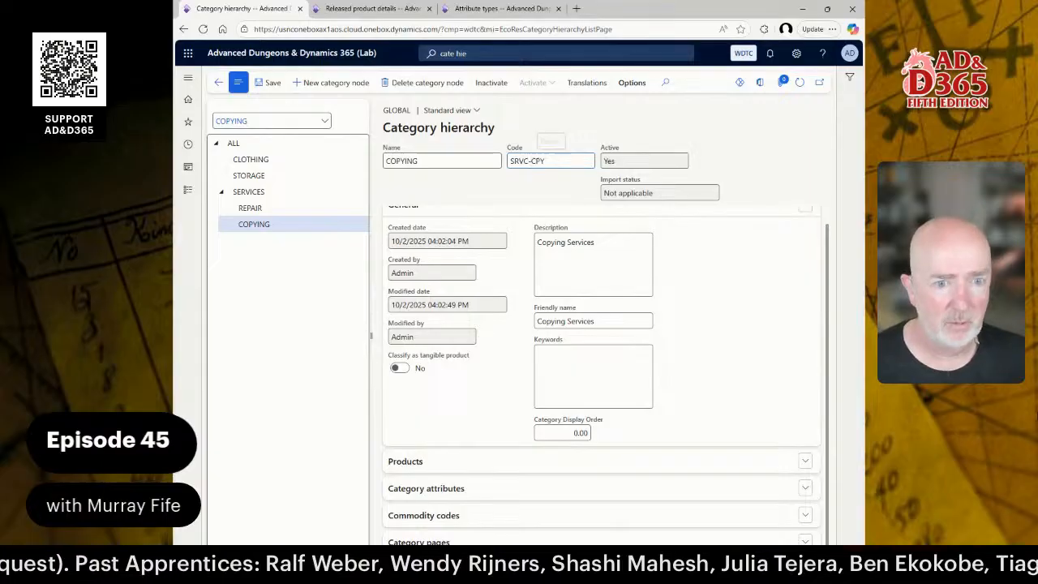
left_click(532, 161)
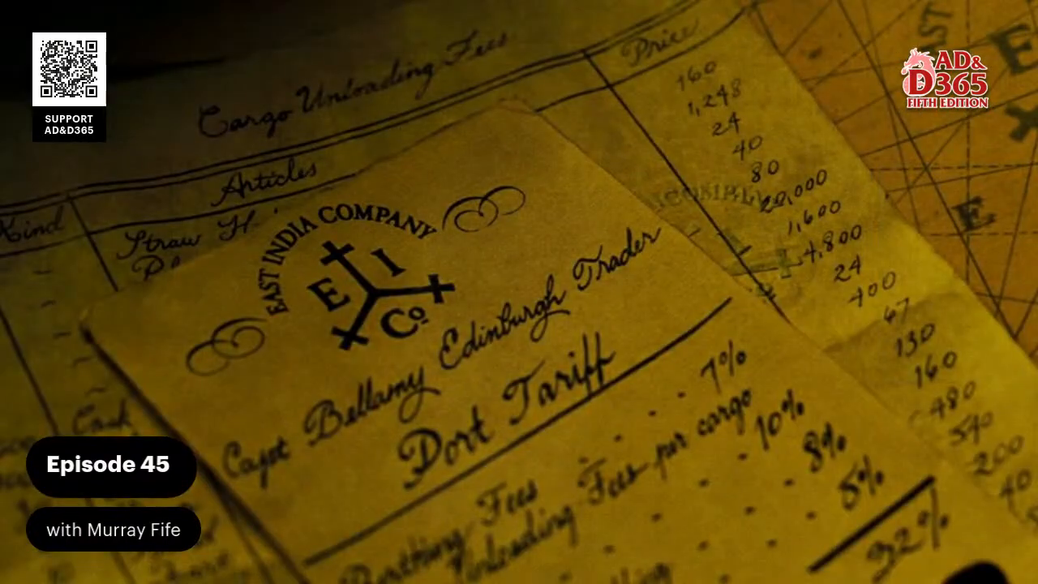